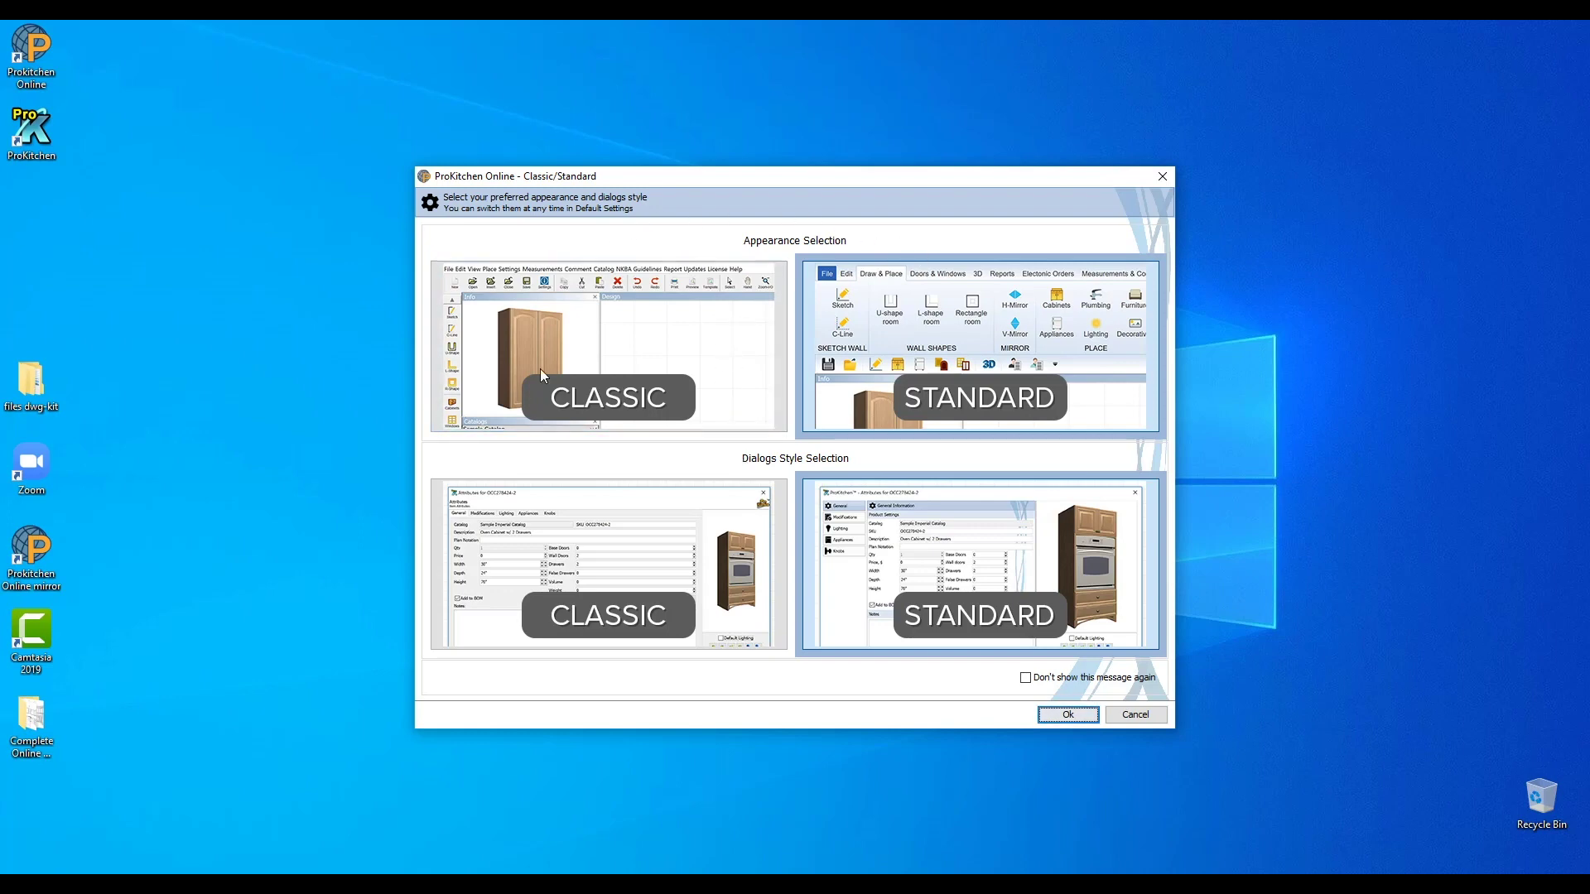
Step: Set both the appearance and the dialog style to Standard and confirm the selection
click(1026, 678)
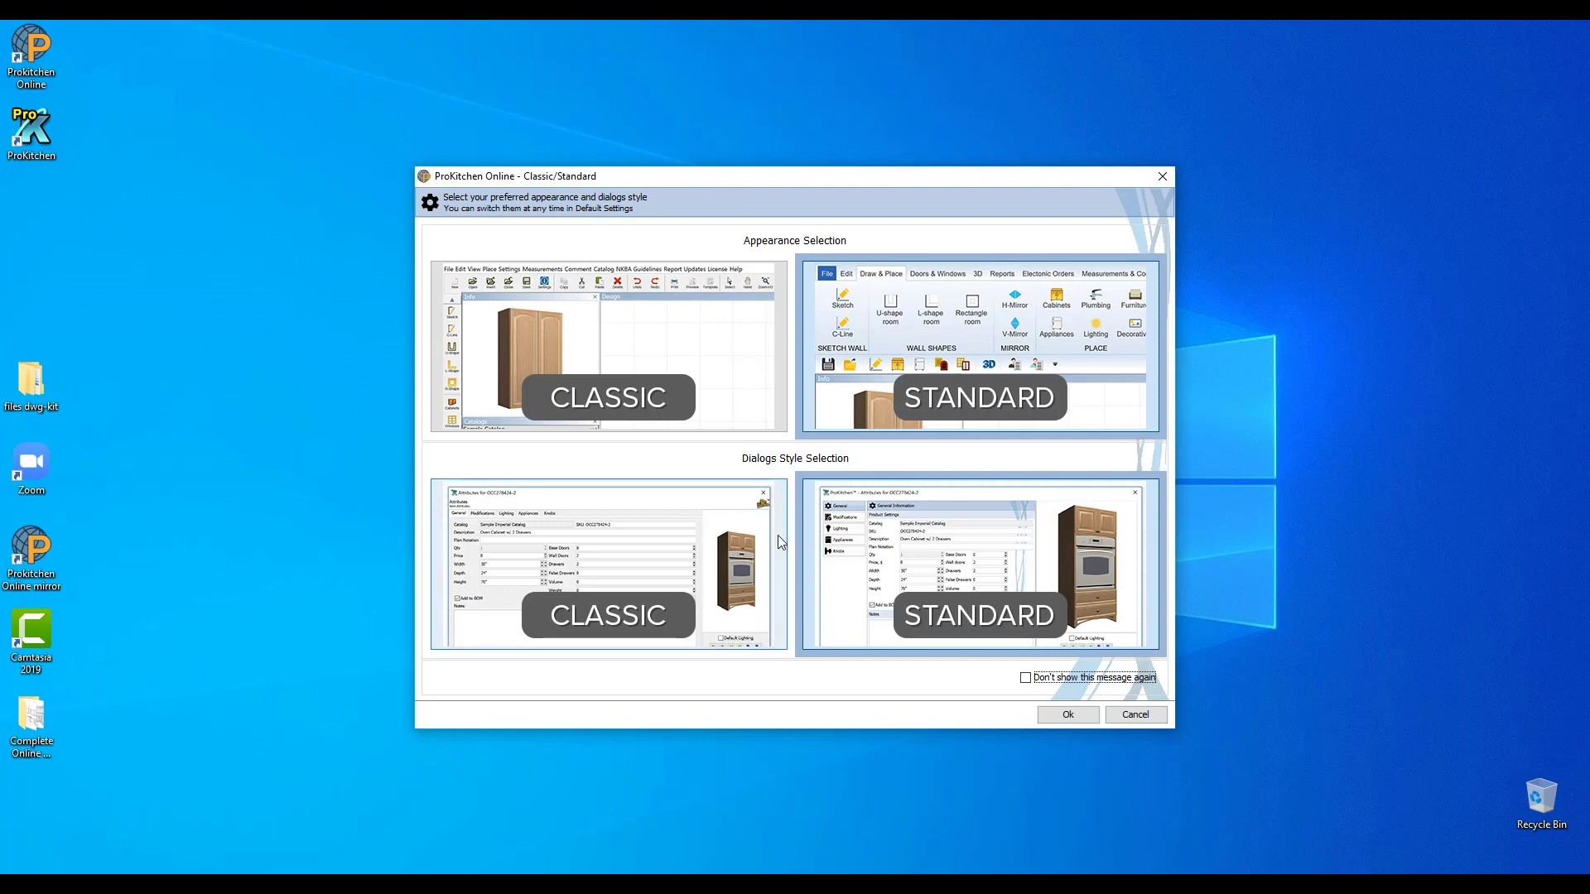
click(676, 366)
click(682, 563)
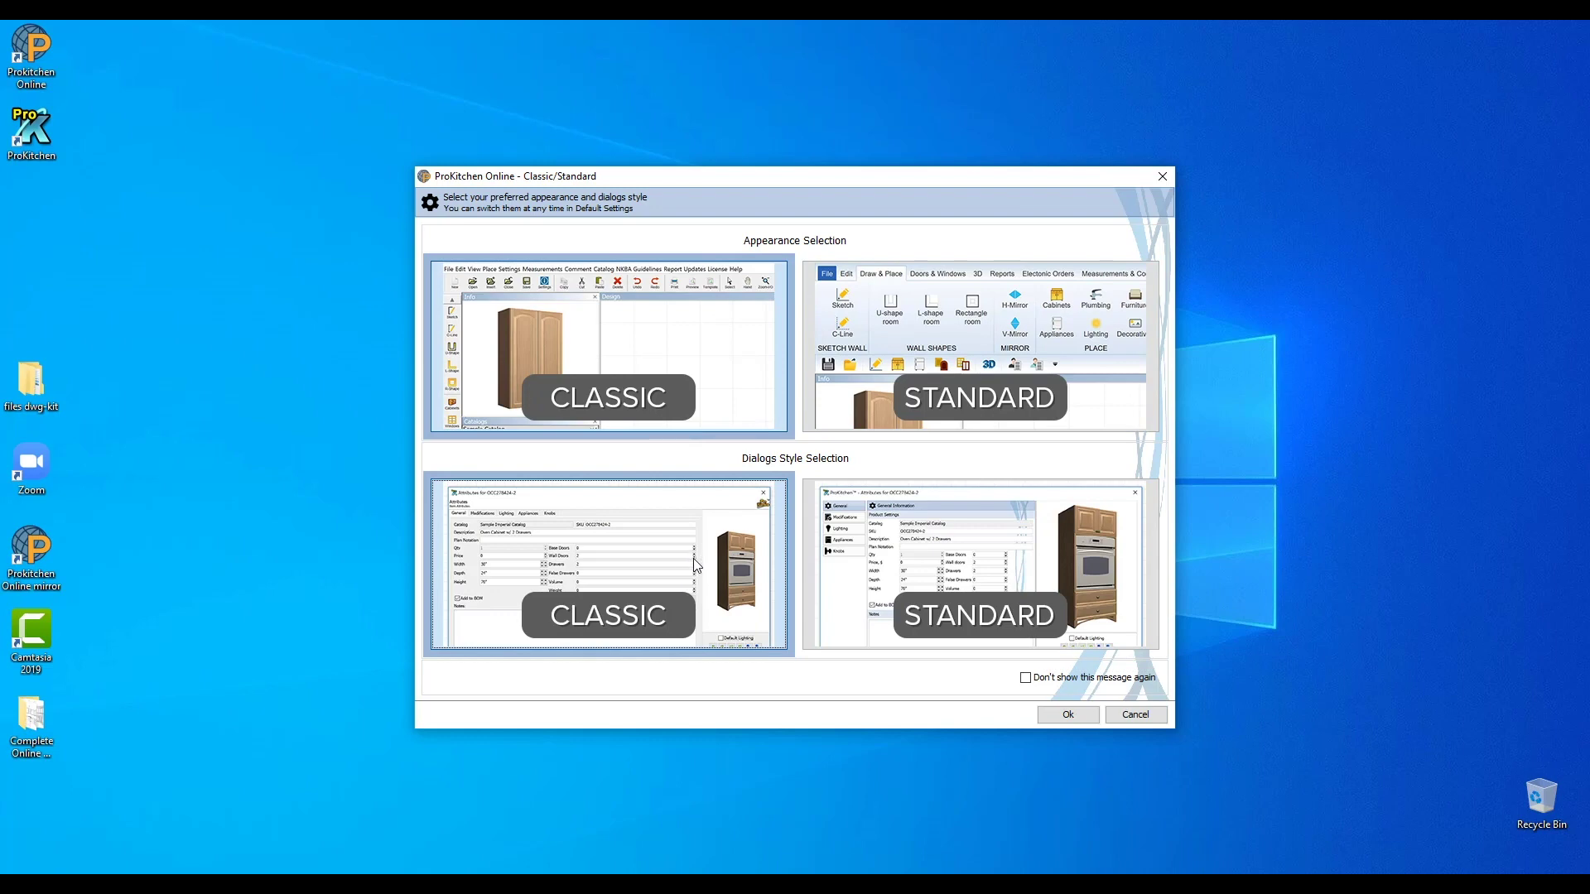
click(877, 390)
click(886, 567)
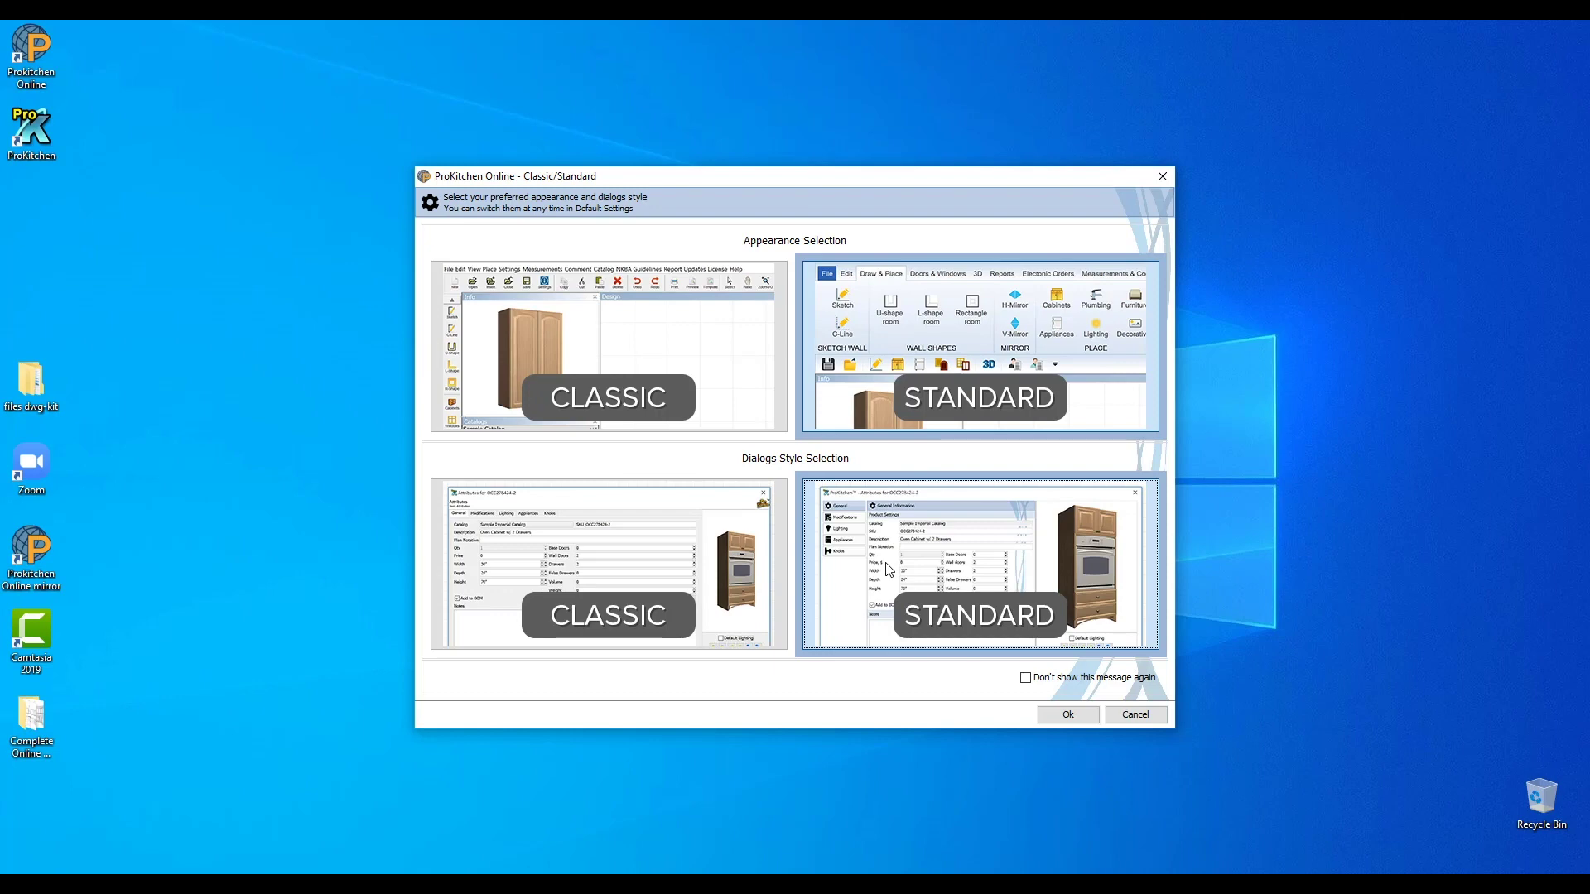
click(694, 540)
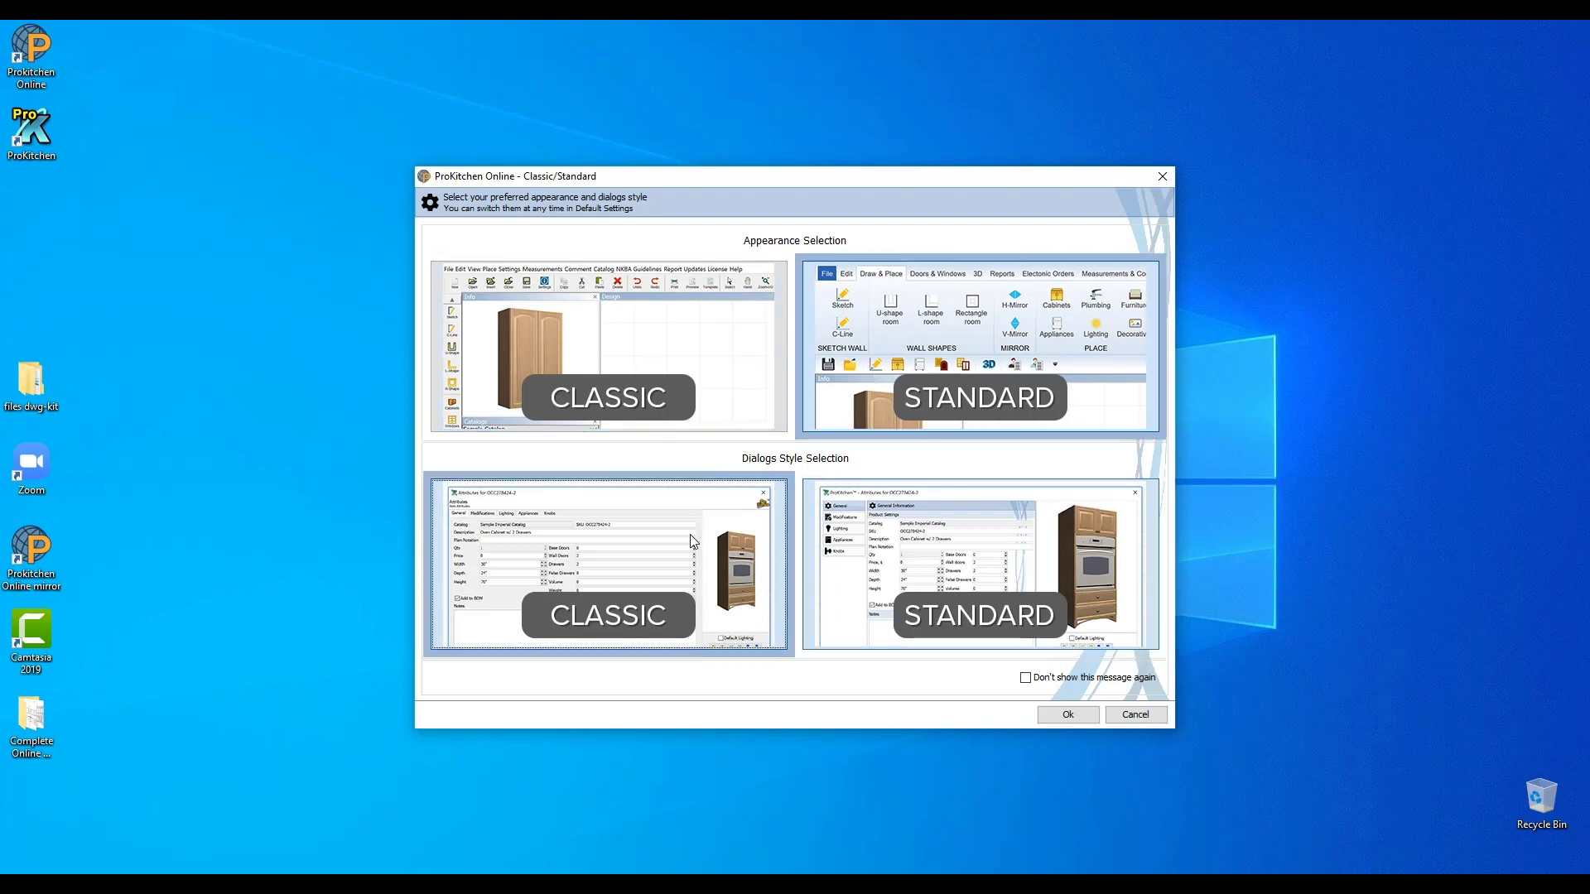
click(873, 515)
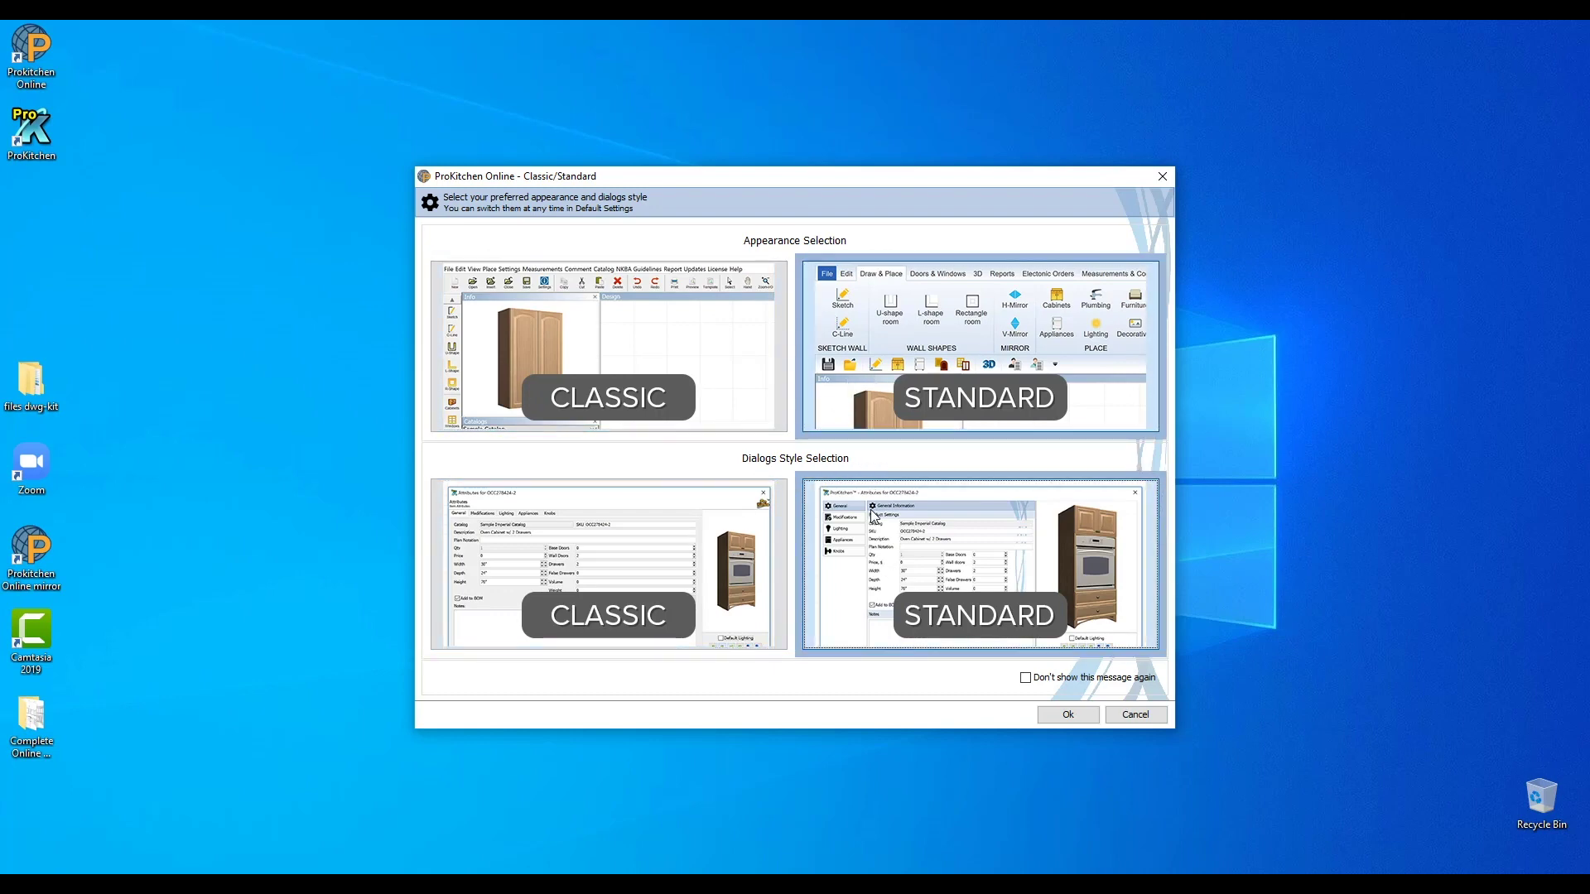
click(1076, 715)
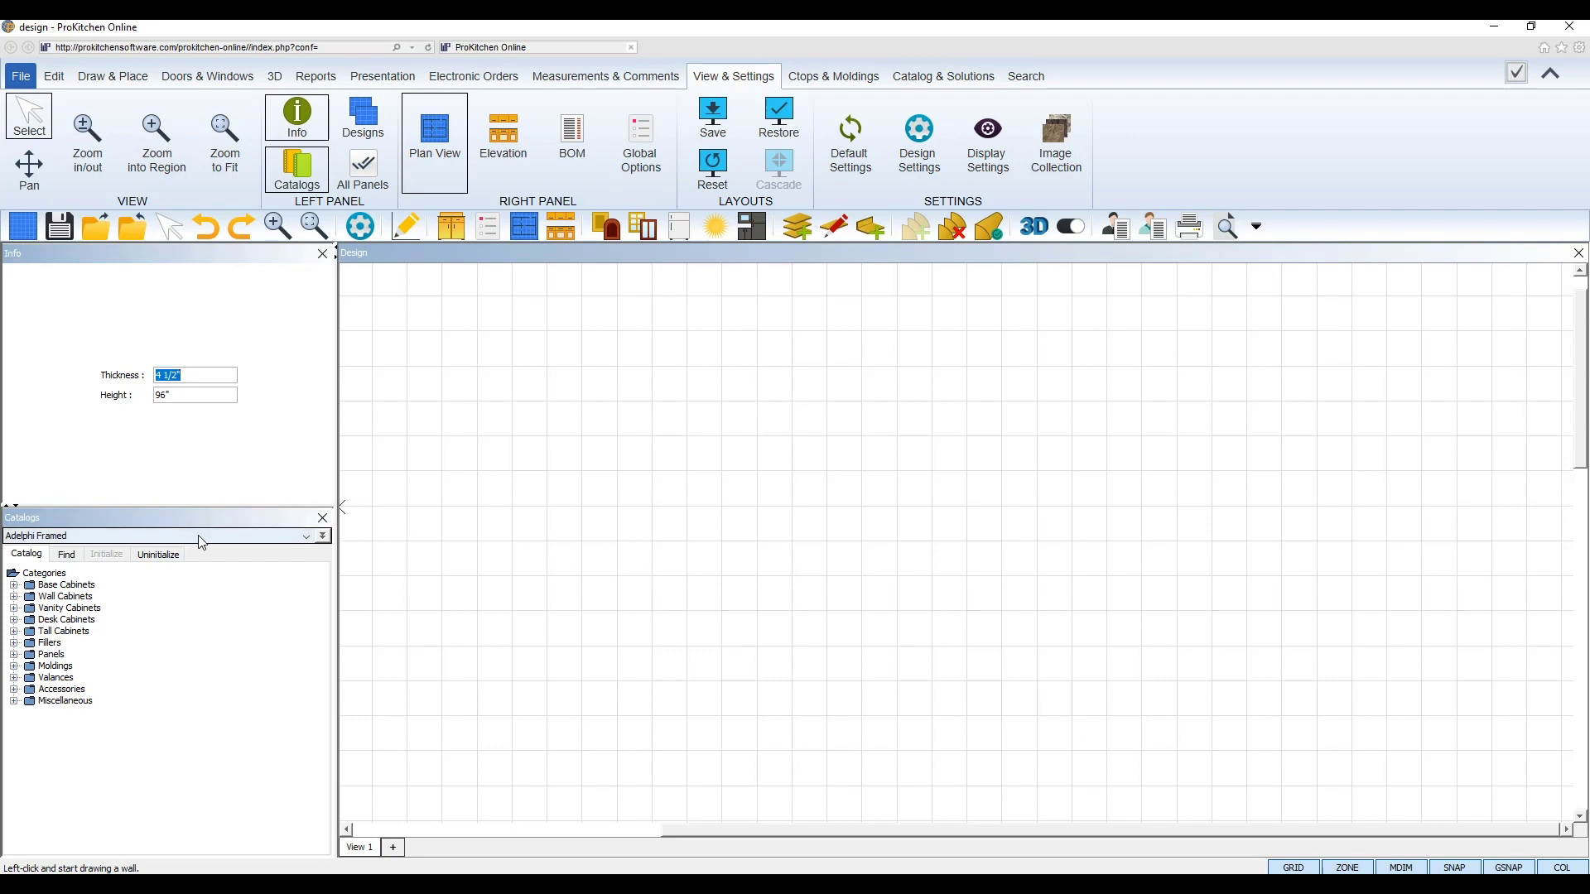
Step: Load the ProKitchen Catalog as the active catalog
click(106, 535)
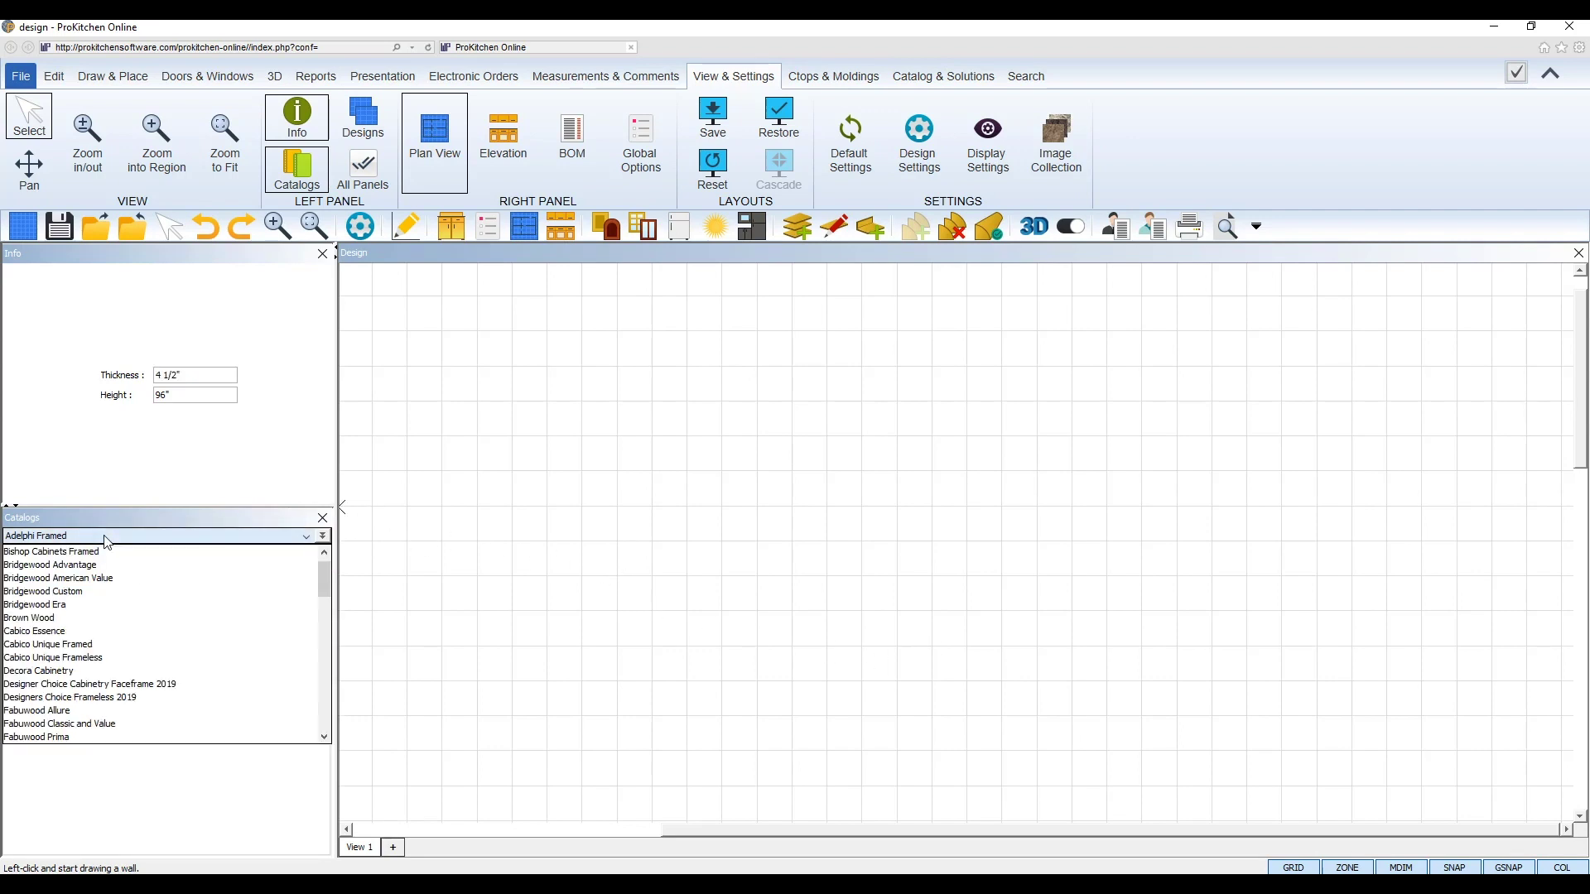
scroll(95, 648, down, 2)
scroll(96, 647, down, 9)
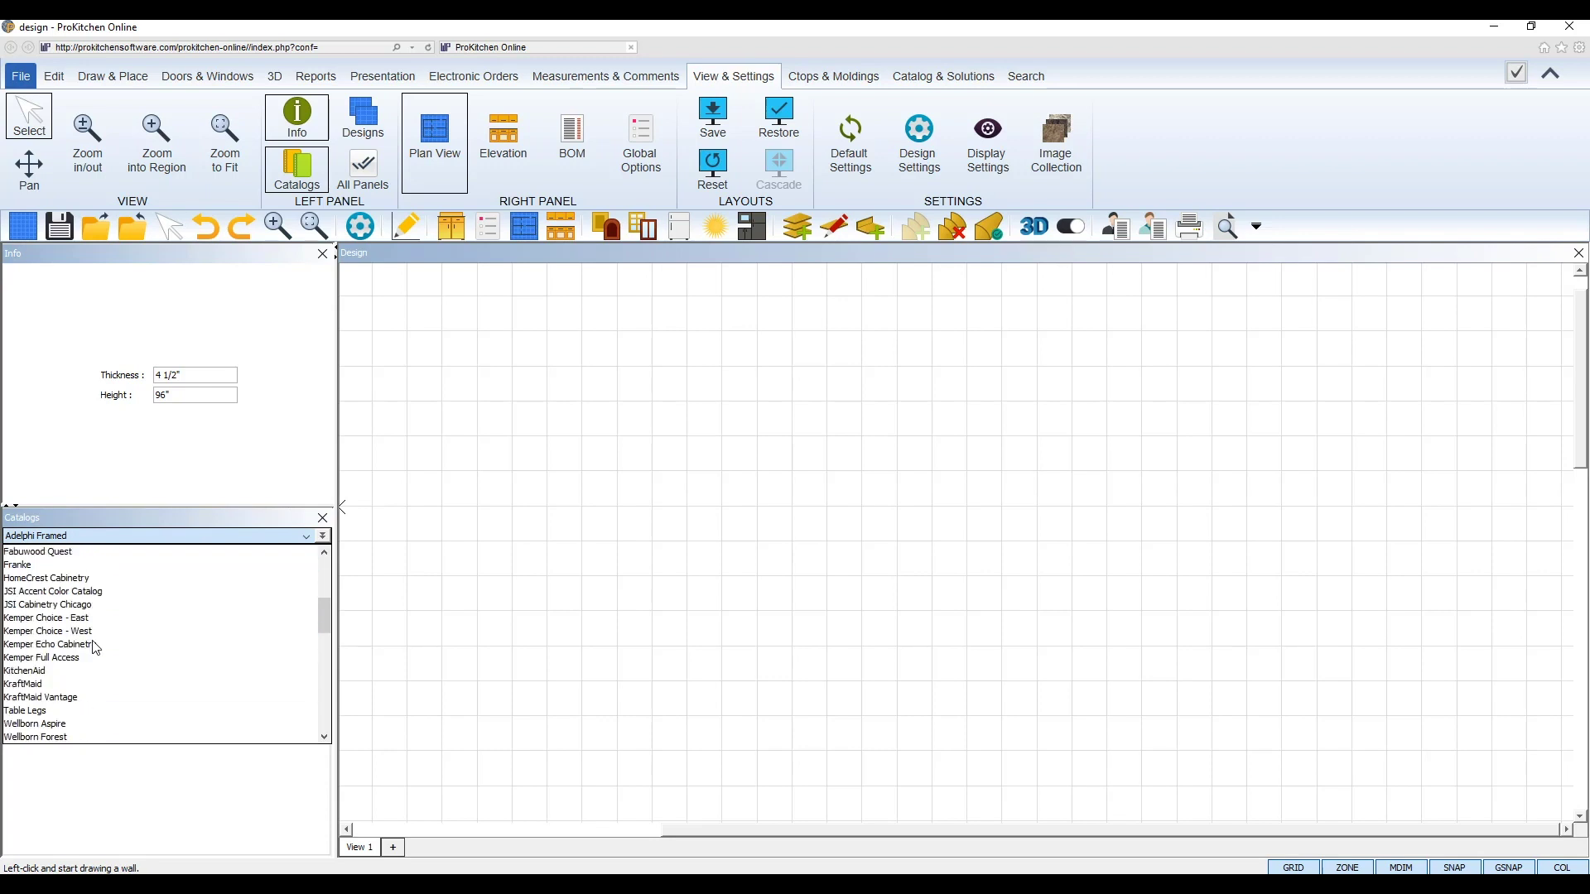
scroll(95, 648, down, 1)
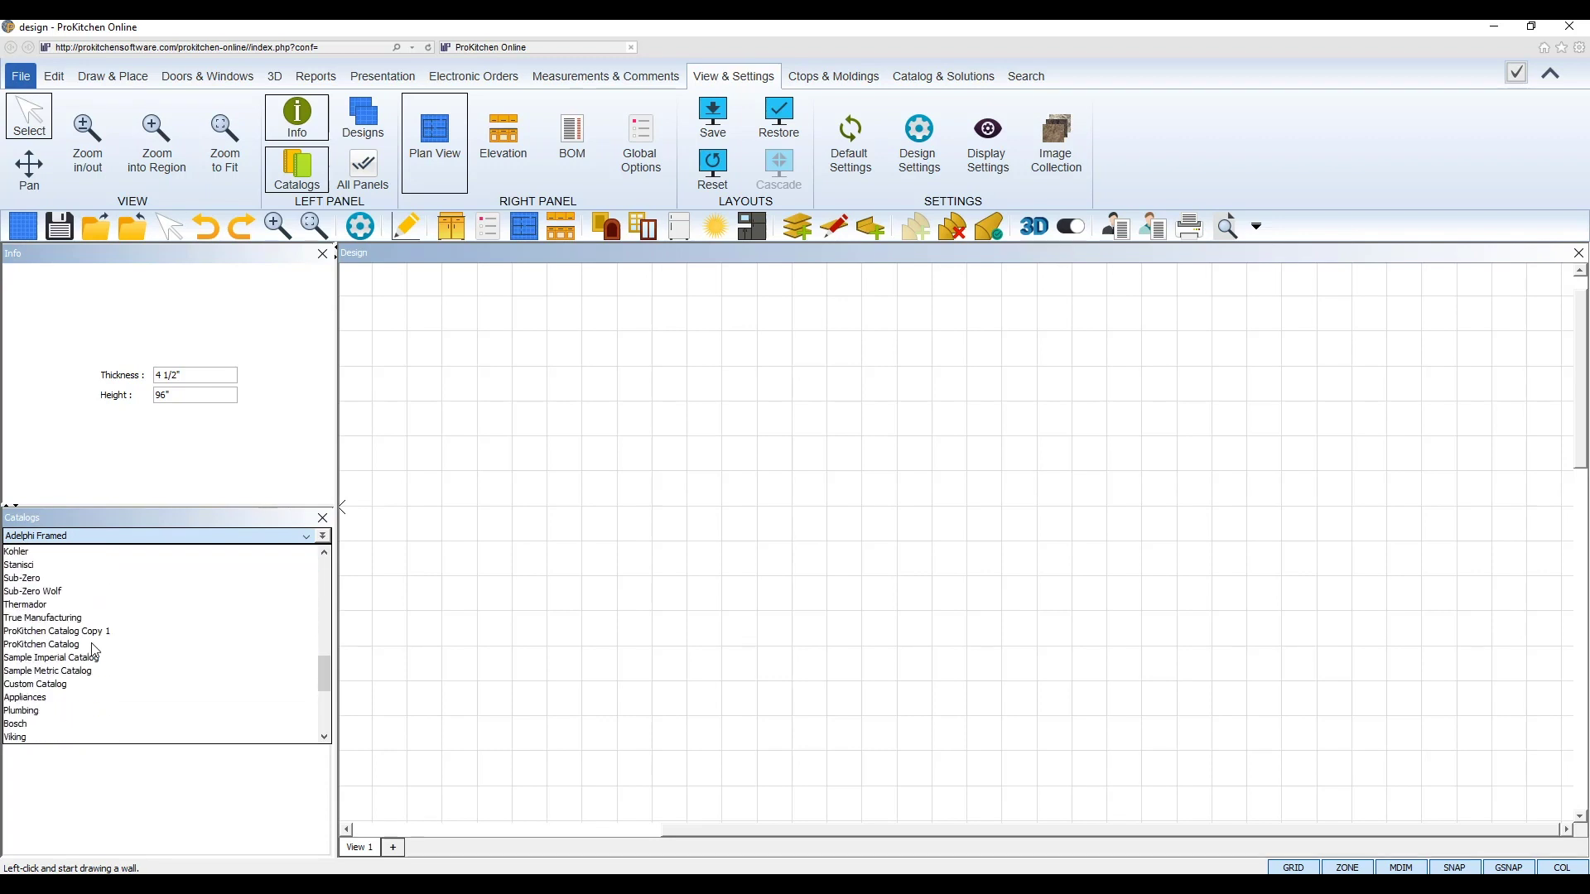
click(88, 645)
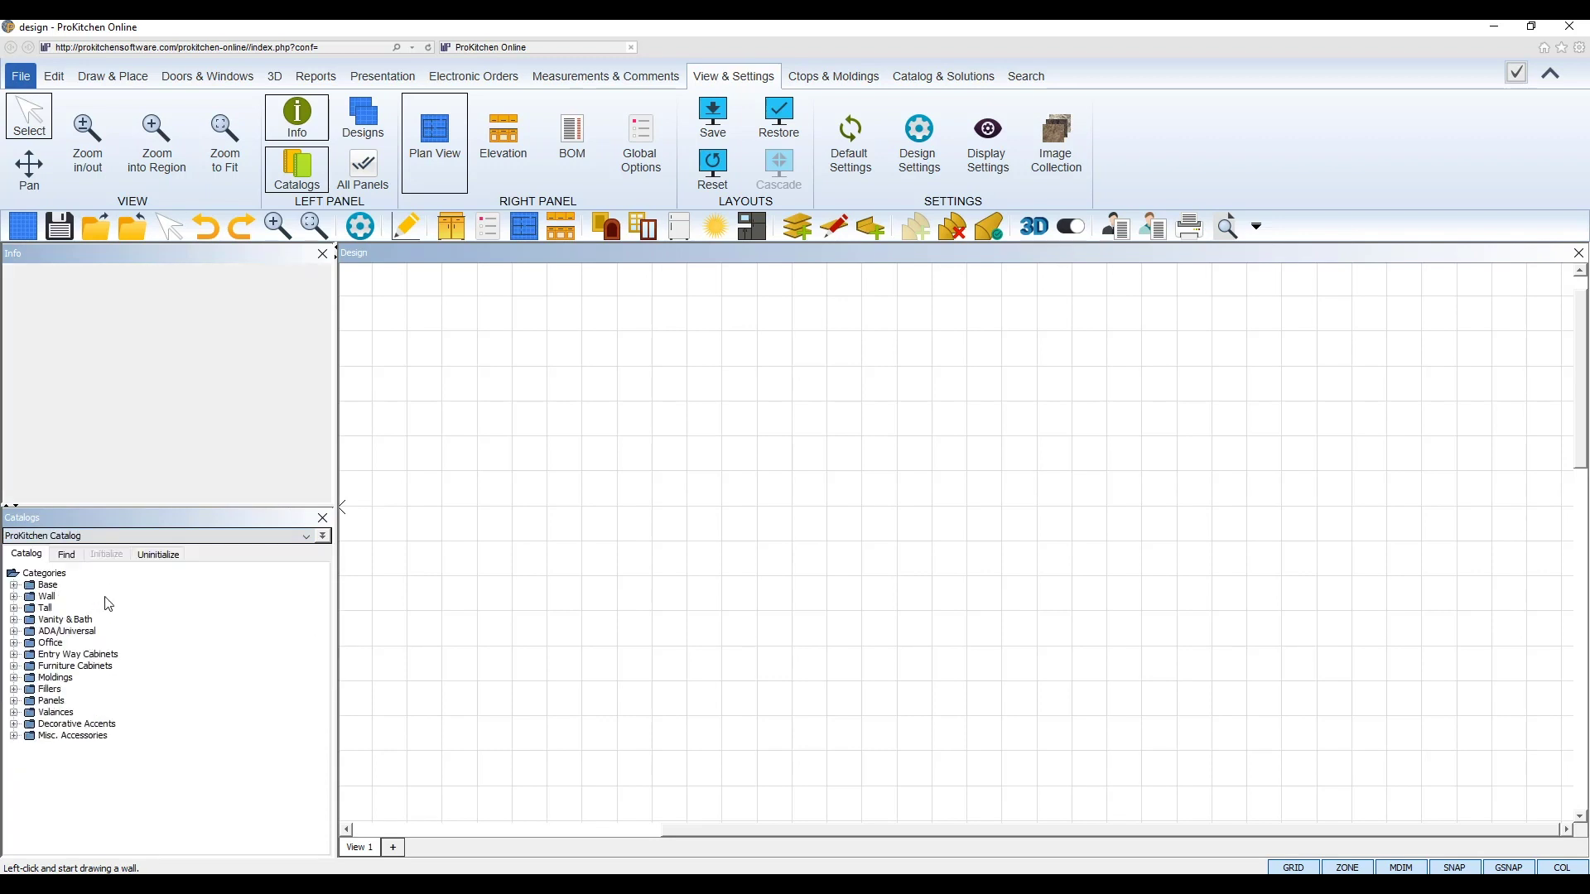
Step: Look through the remaining available catalogs, keeping the current one active, and view its category tree
click(101, 538)
scroll(87, 670, down, 5)
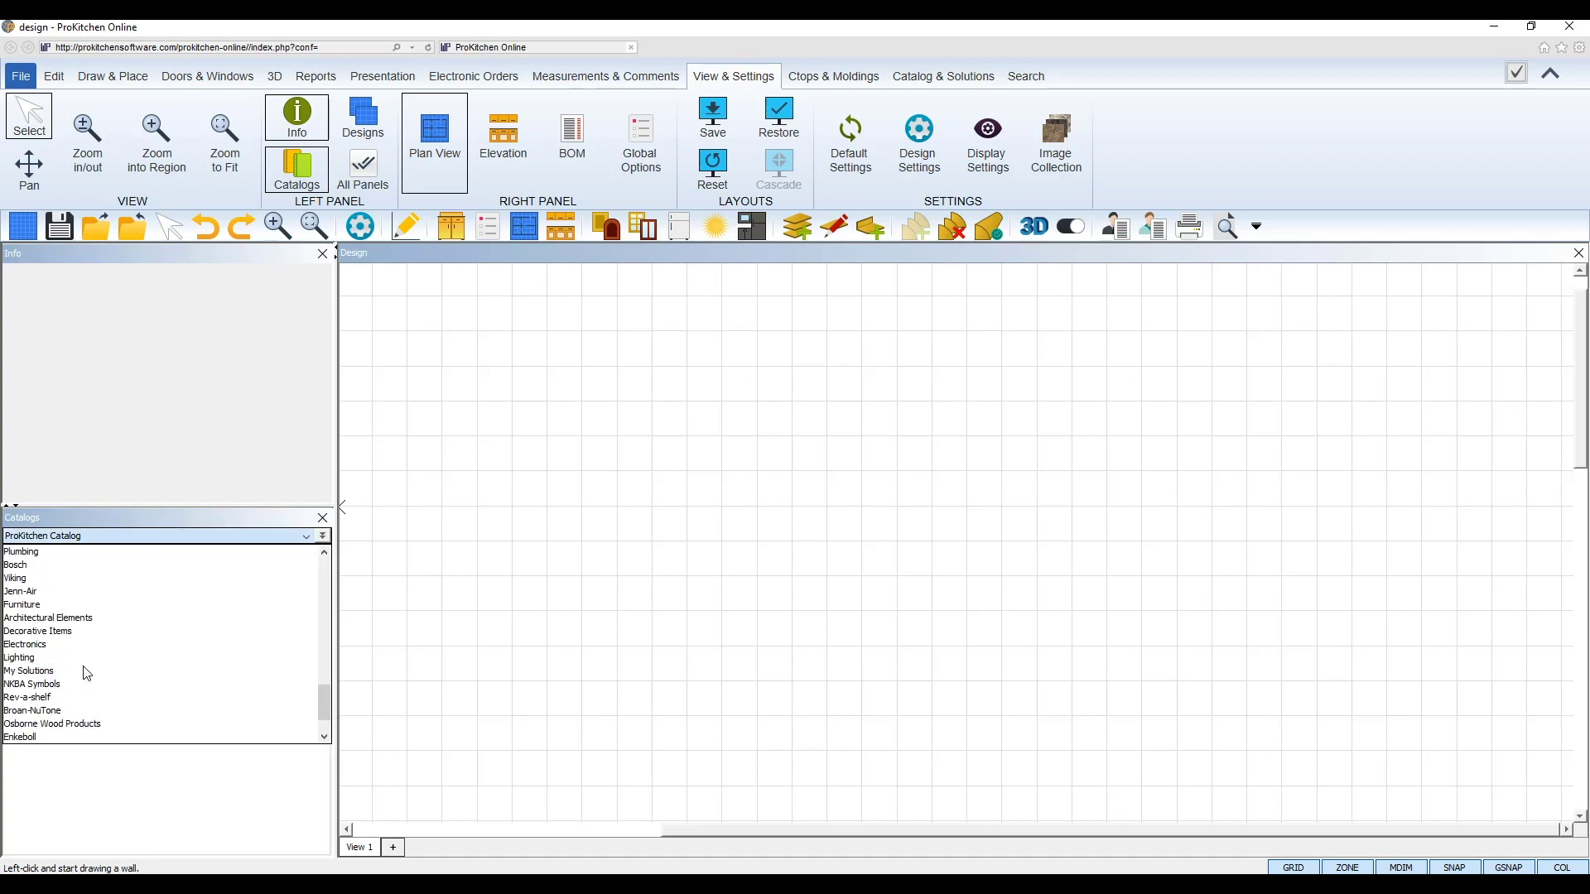
scroll(87, 673, down, 2)
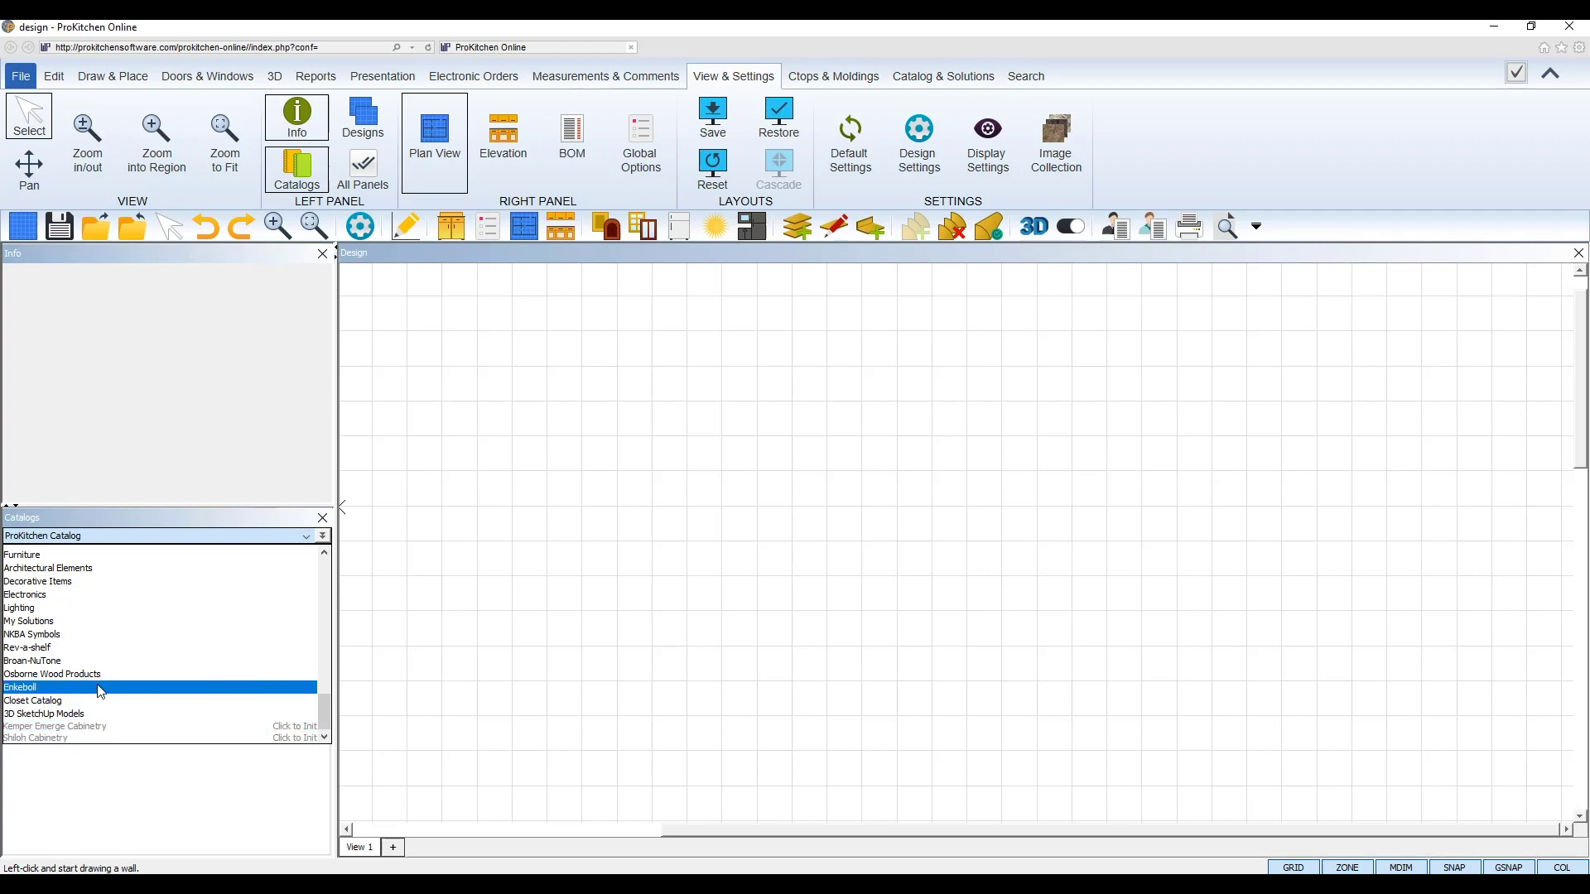
scroll(95, 683, up, 5)
click(94, 632)
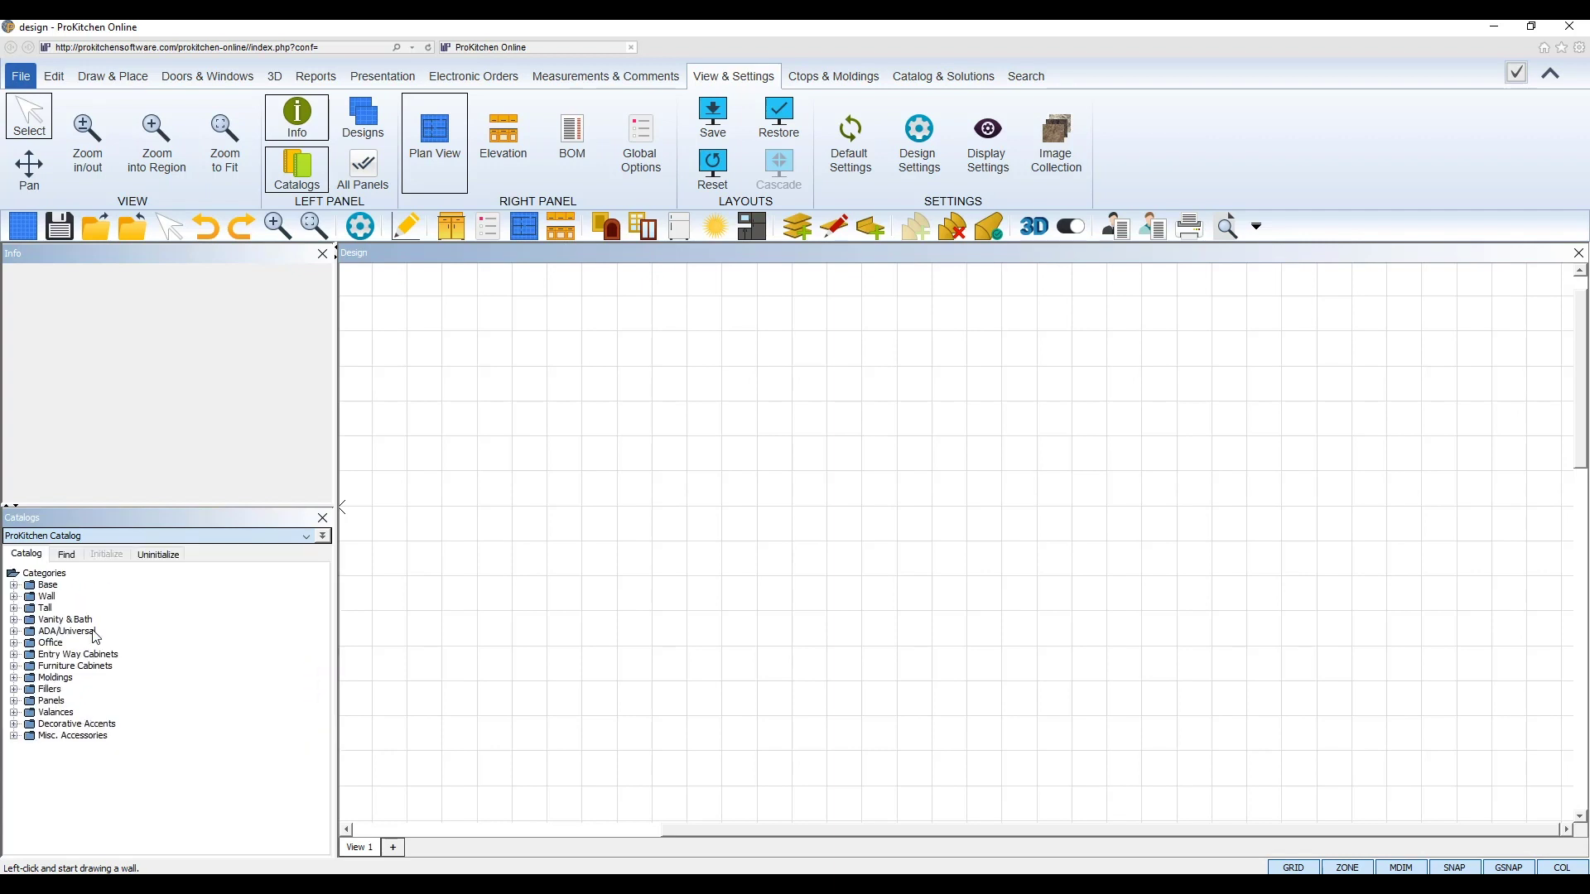
click(32, 620)
click(34, 574)
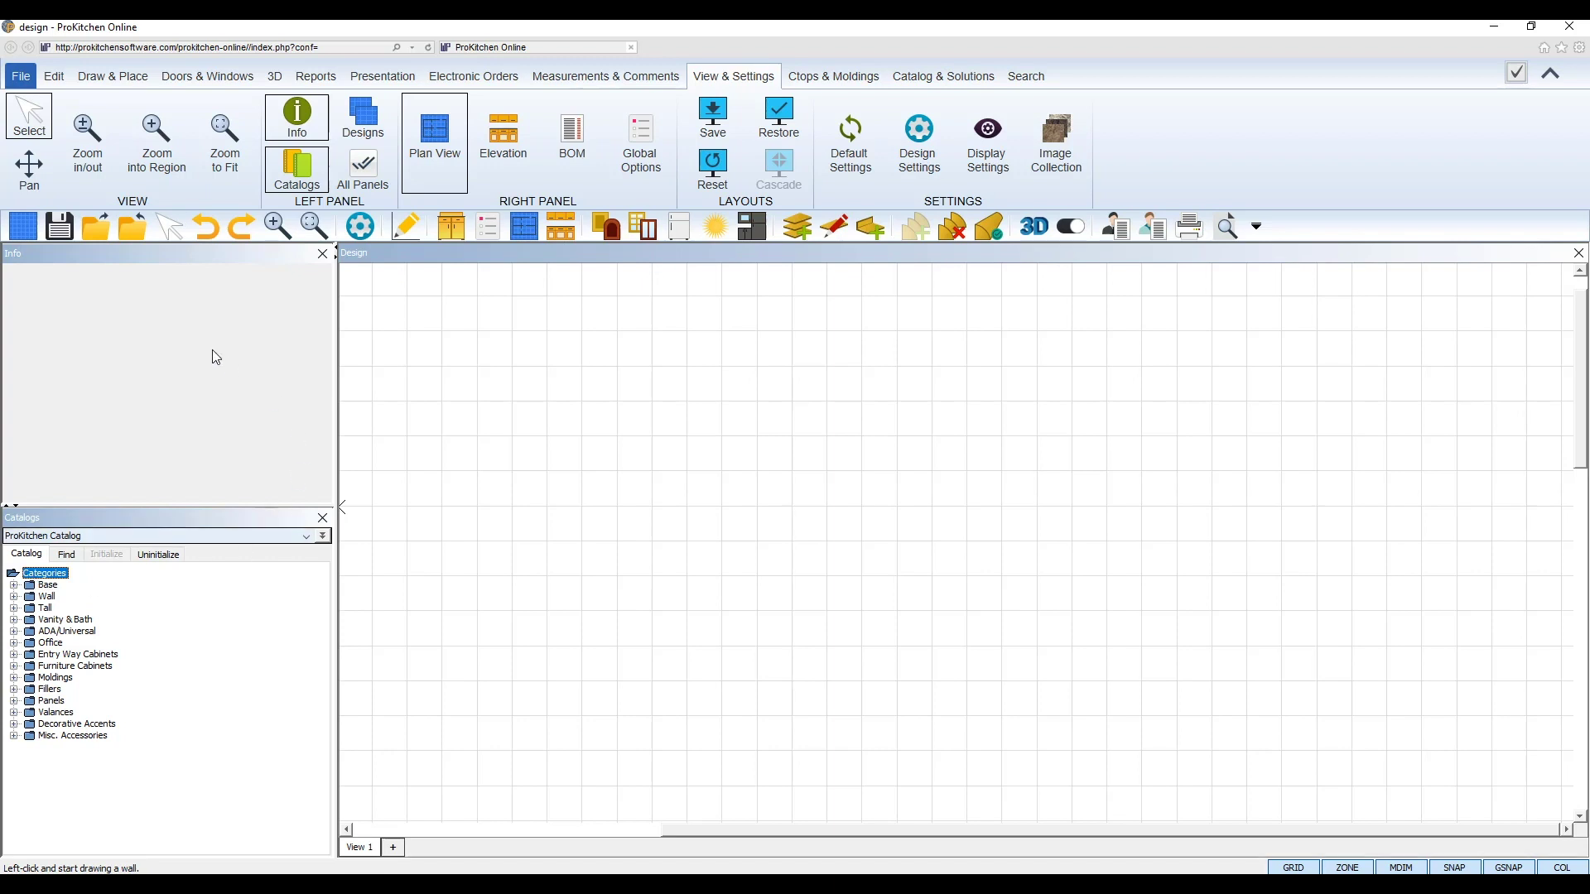
Step: Start a new design named 10Min_KitchenDesign_Tutorial and check its units options
click(32, 234)
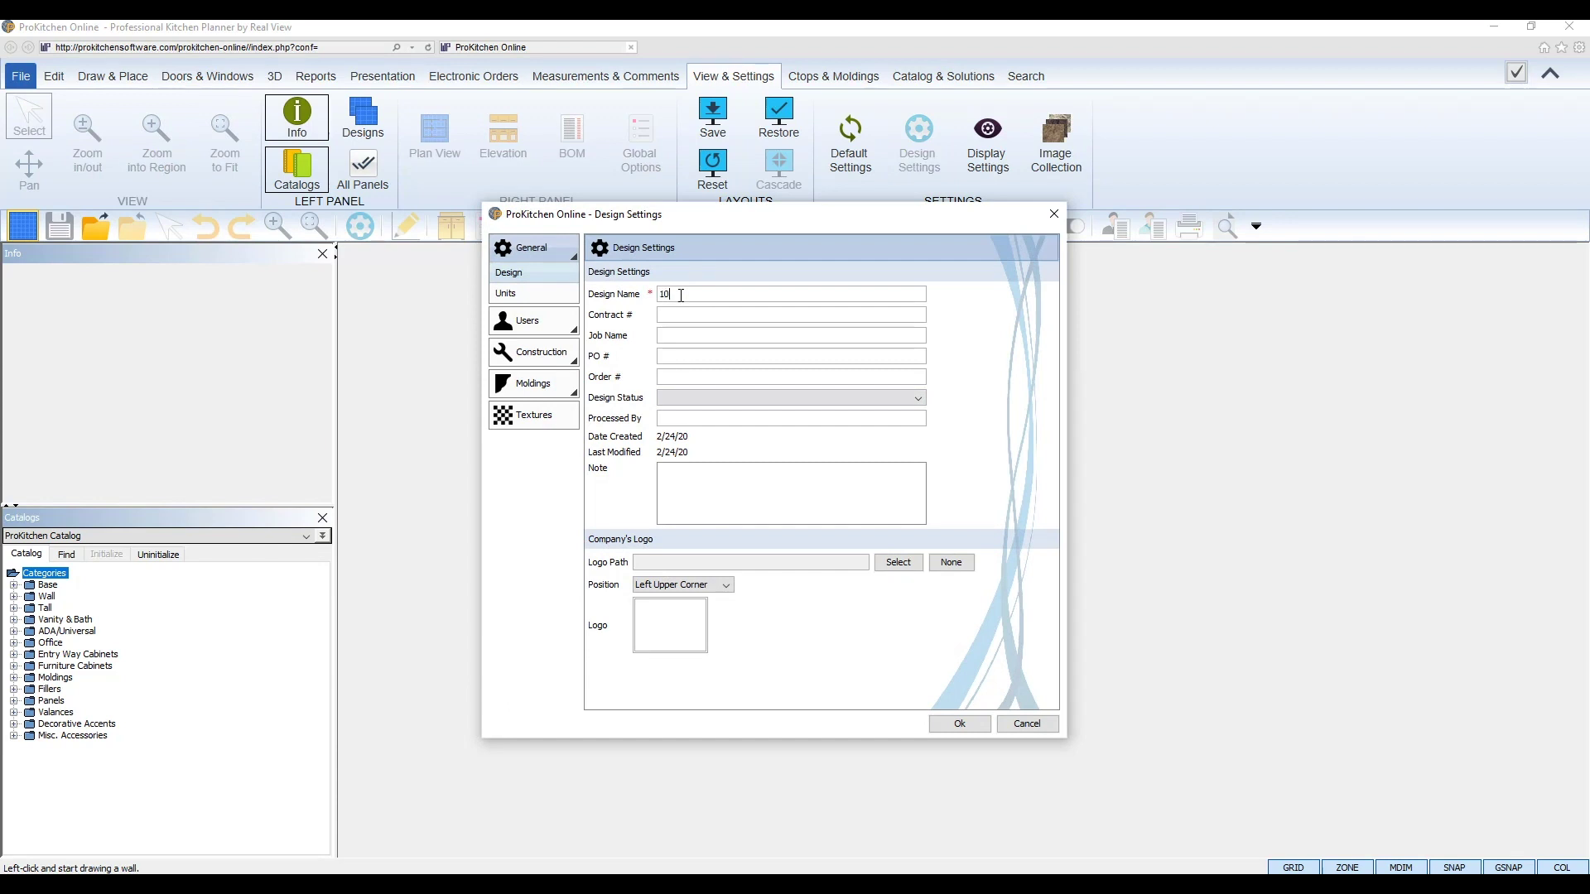
text(10Min_KitchenDesign_Tutorial)
drag(796, 295, 648, 286)
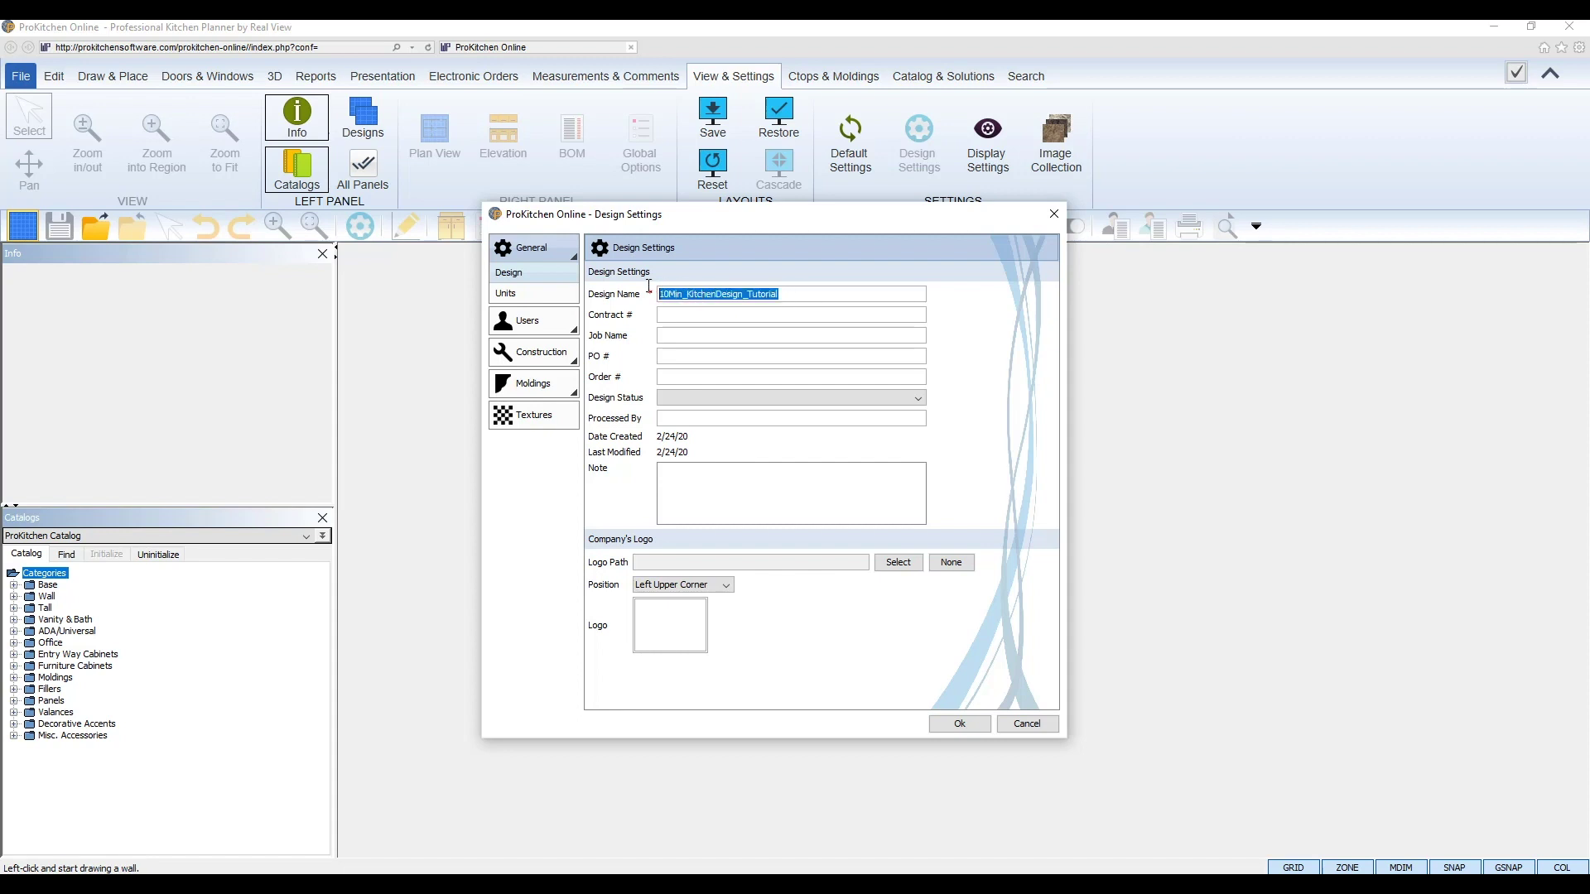
click(679, 315)
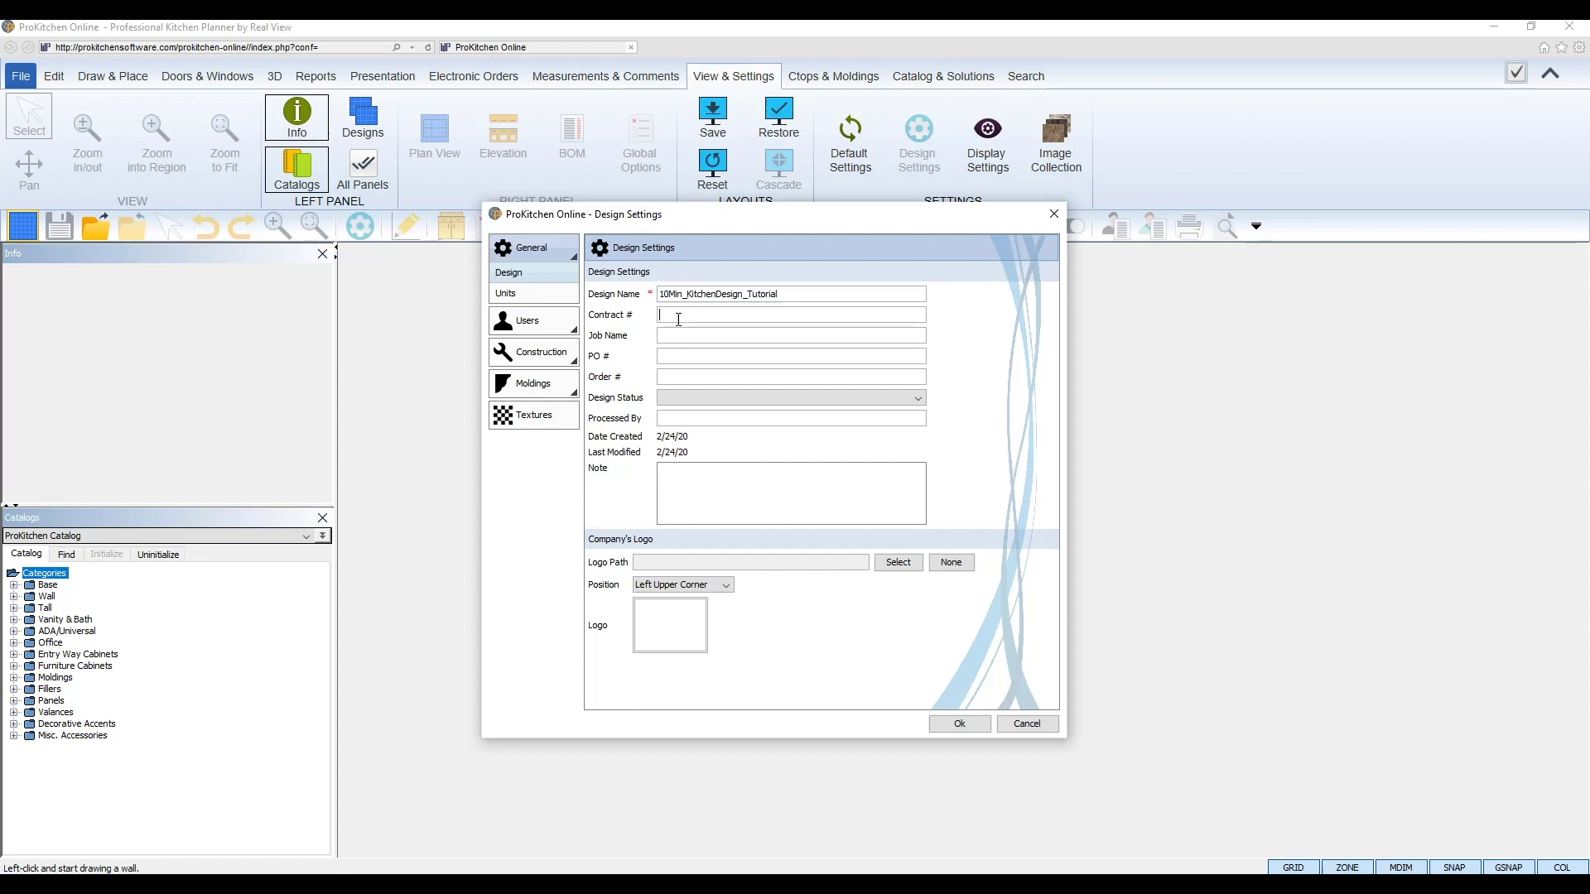
click(686, 397)
click(687, 414)
click(547, 295)
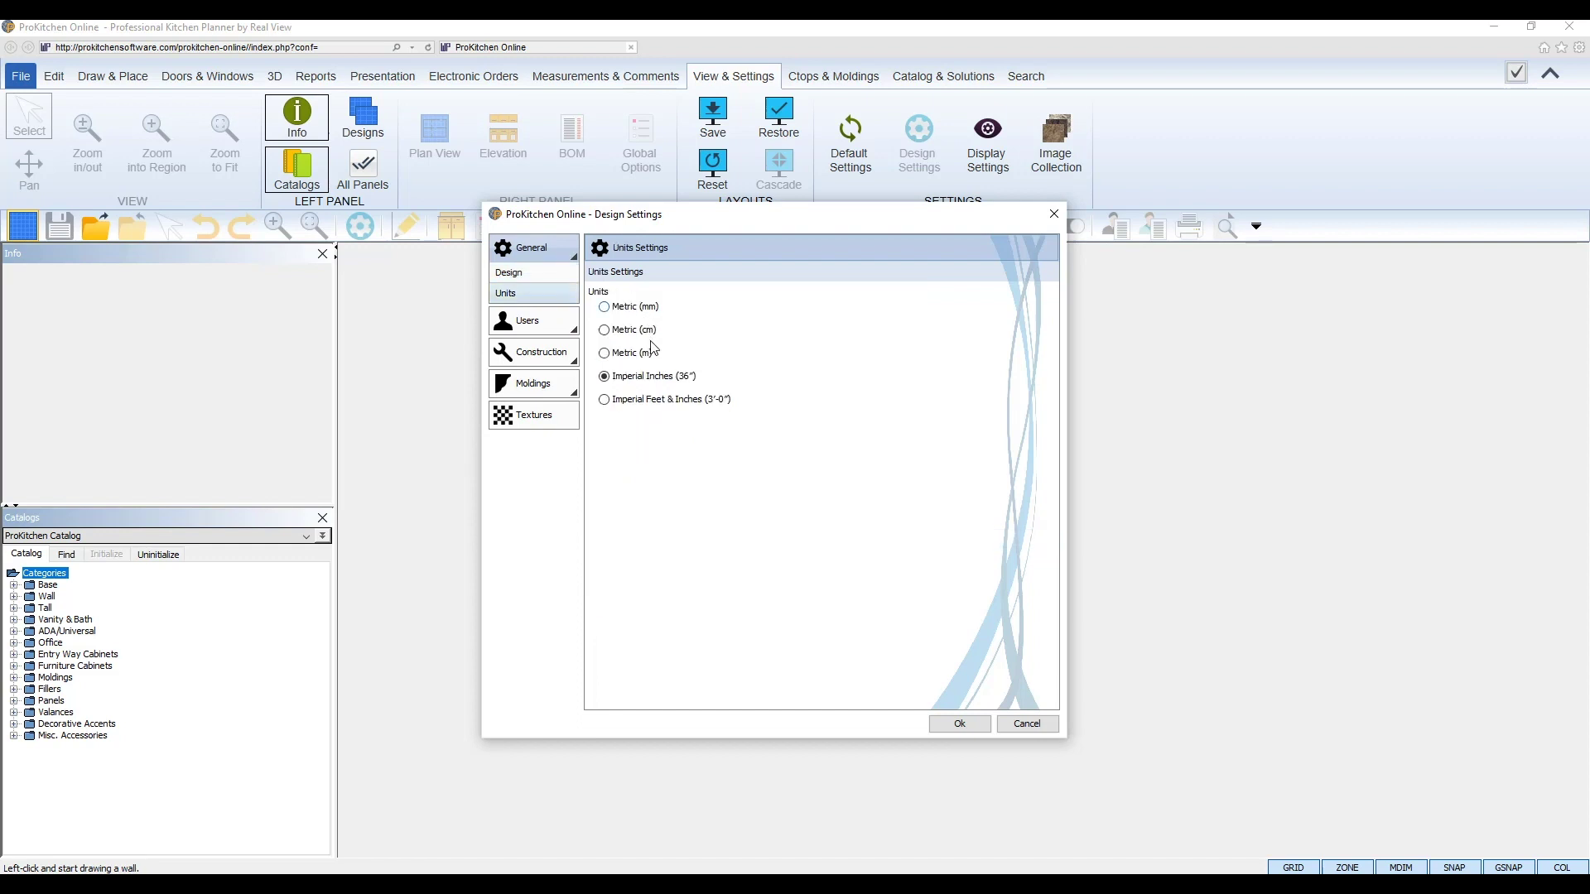
Step: Assign the last customer in the saved customer list to the design
click(555, 326)
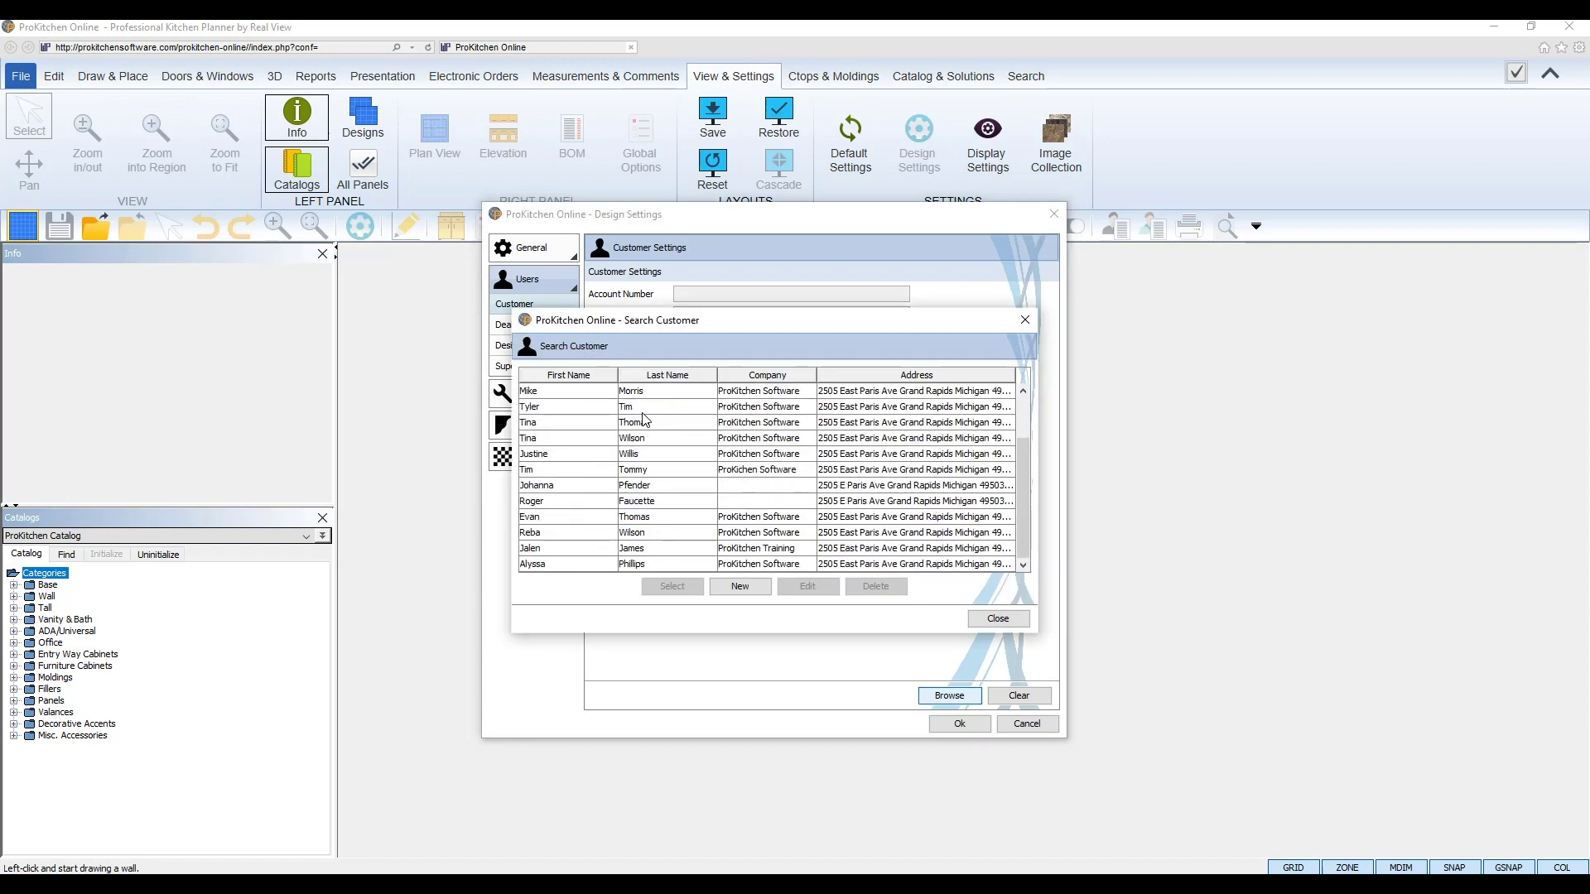
click(651, 553)
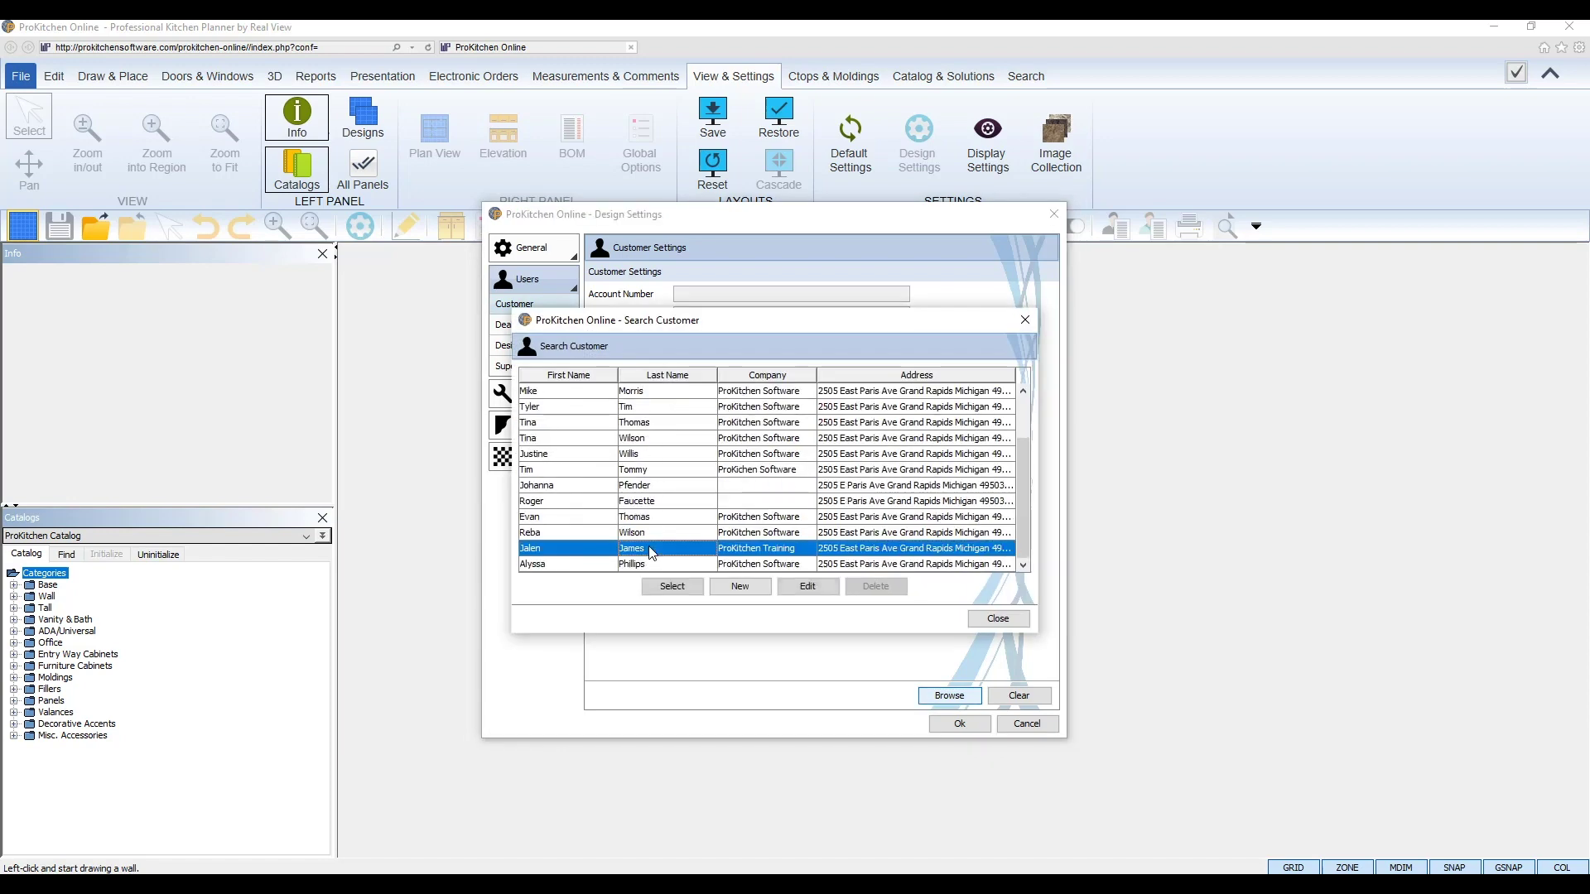
click(650, 566)
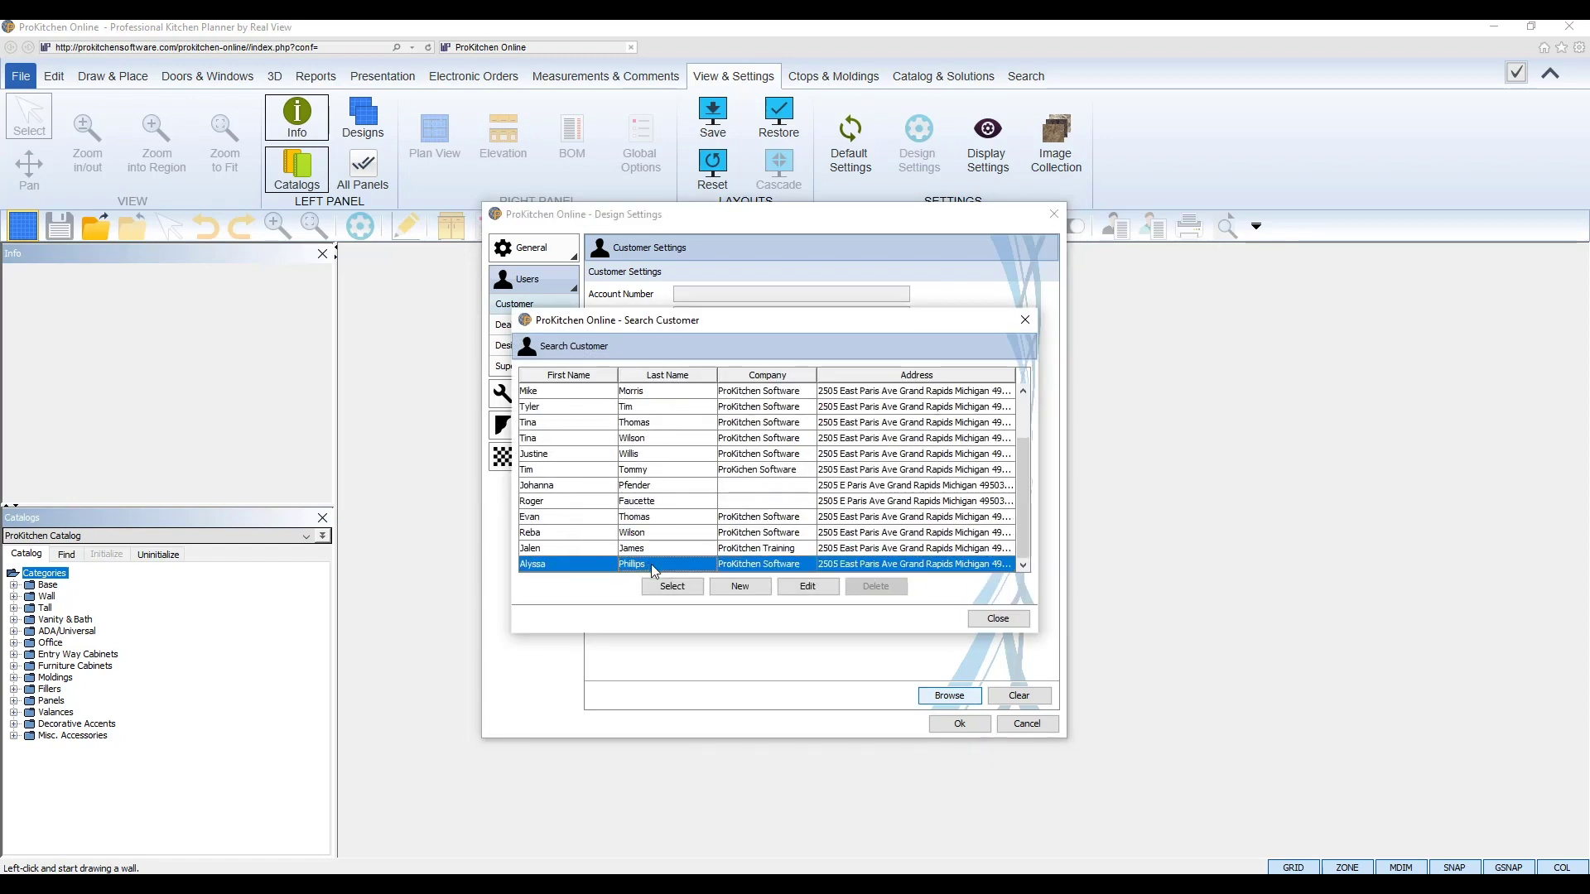
click(672, 587)
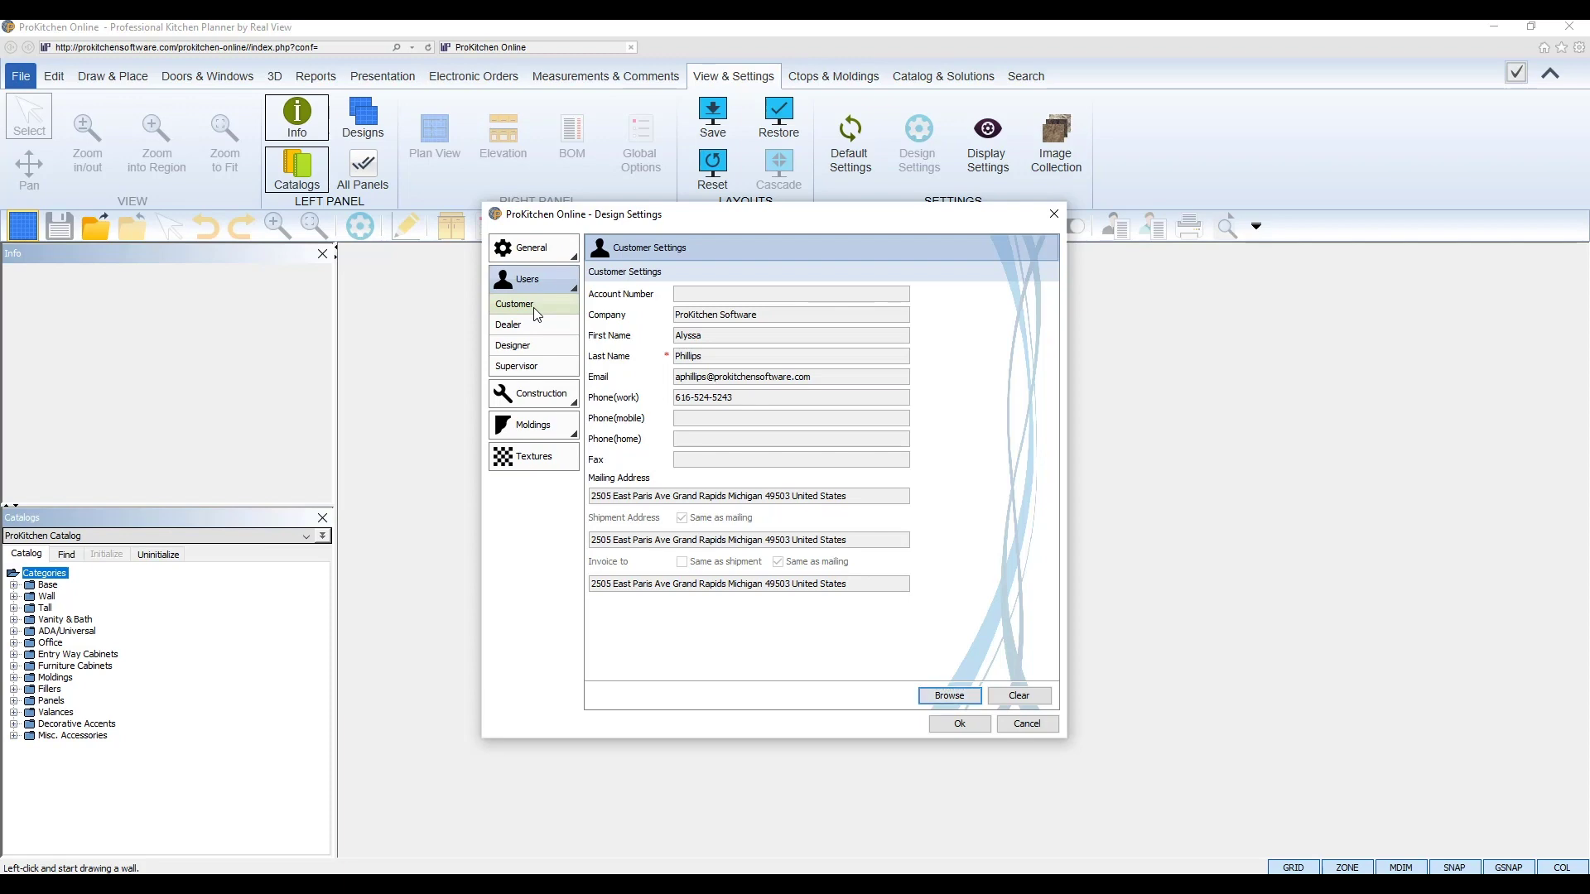
click(951, 706)
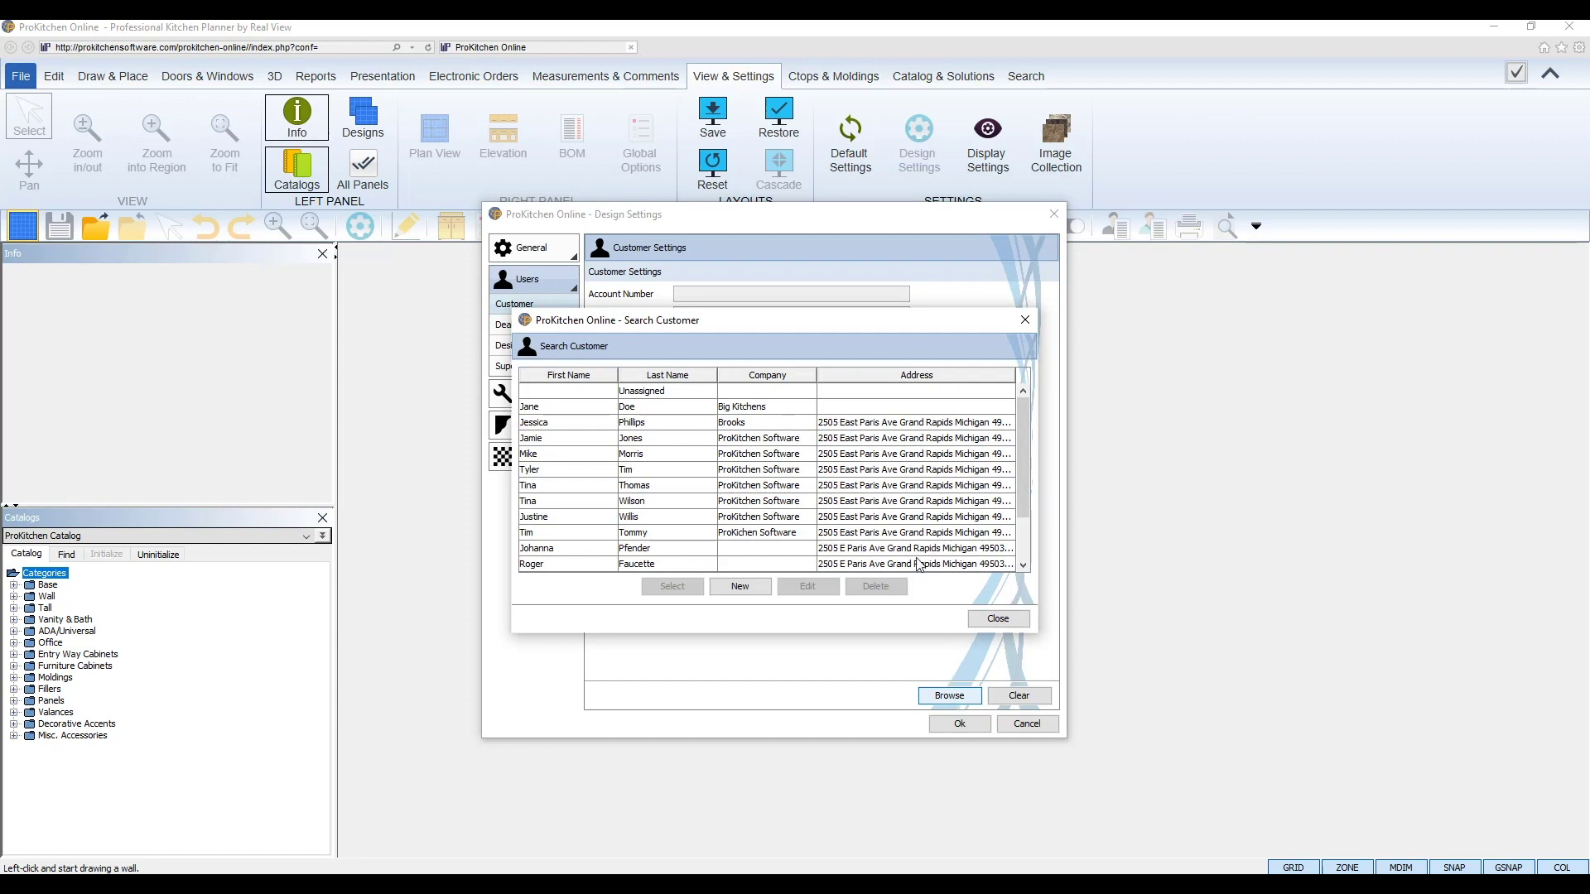
click(988, 628)
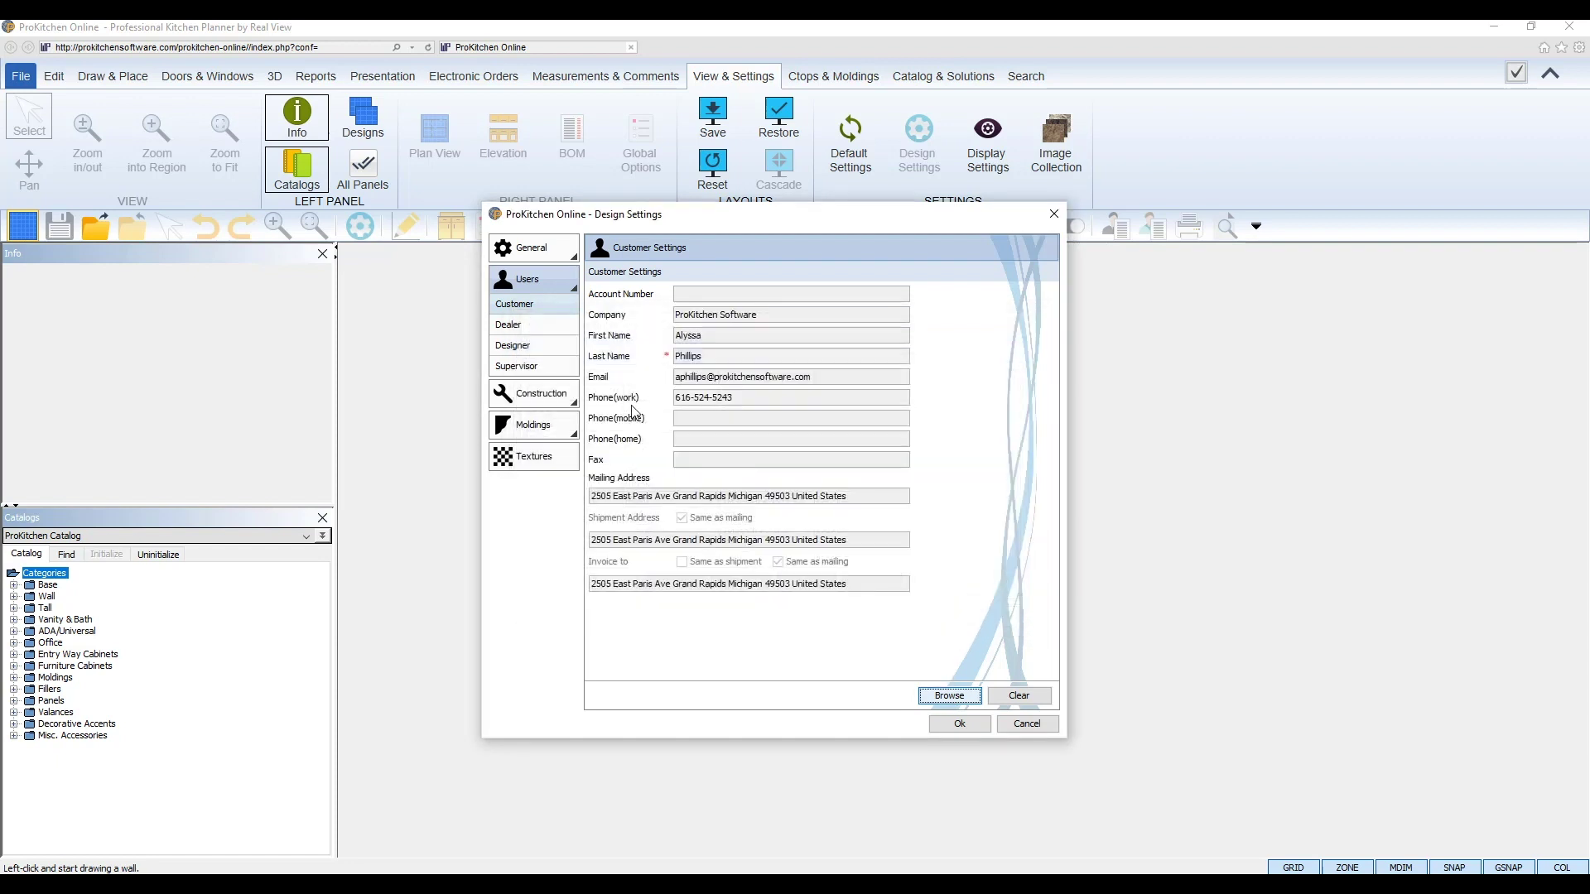
Step: Enable top molding and toe kick for the design, with ProKitchen Catalog as the catalog for both
click(546, 395)
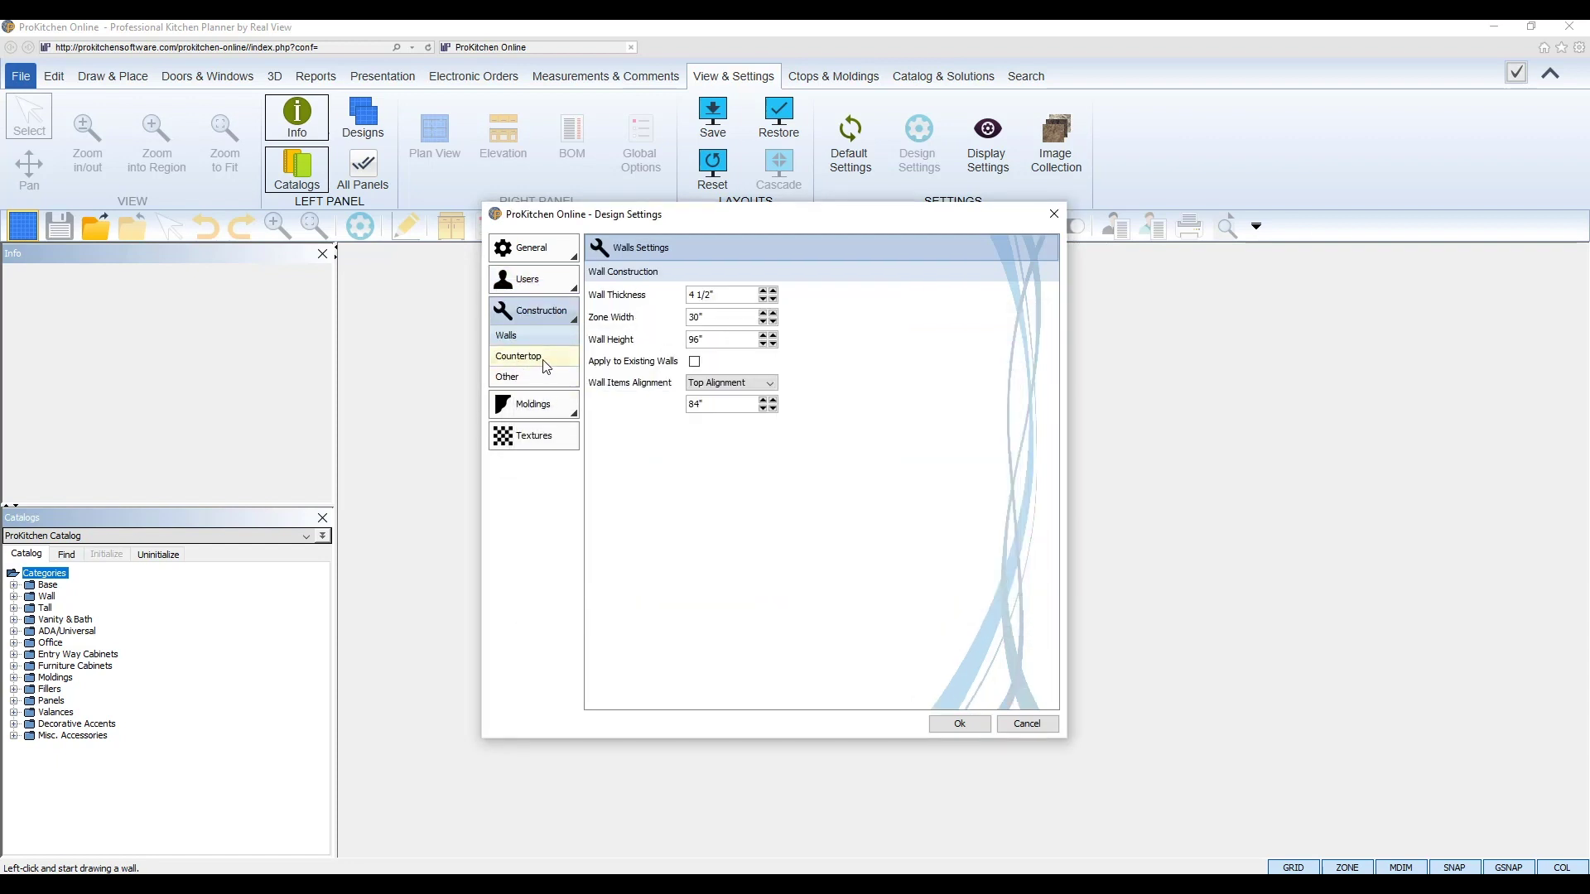
click(546, 366)
click(547, 406)
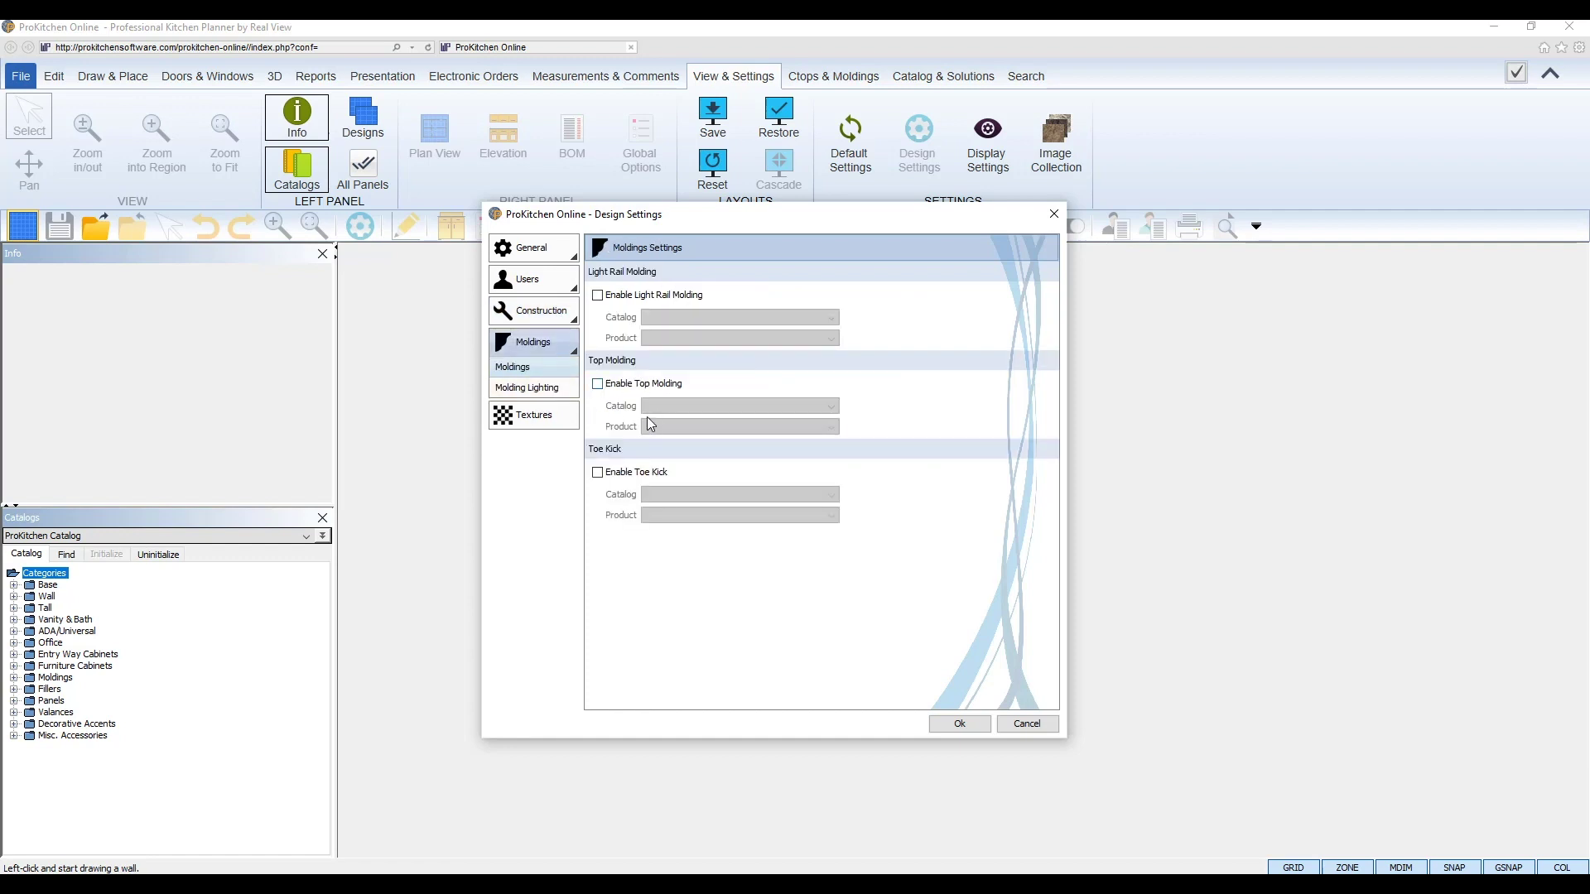
click(597, 383)
click(597, 472)
click(688, 406)
scroll(692, 464, down, 10)
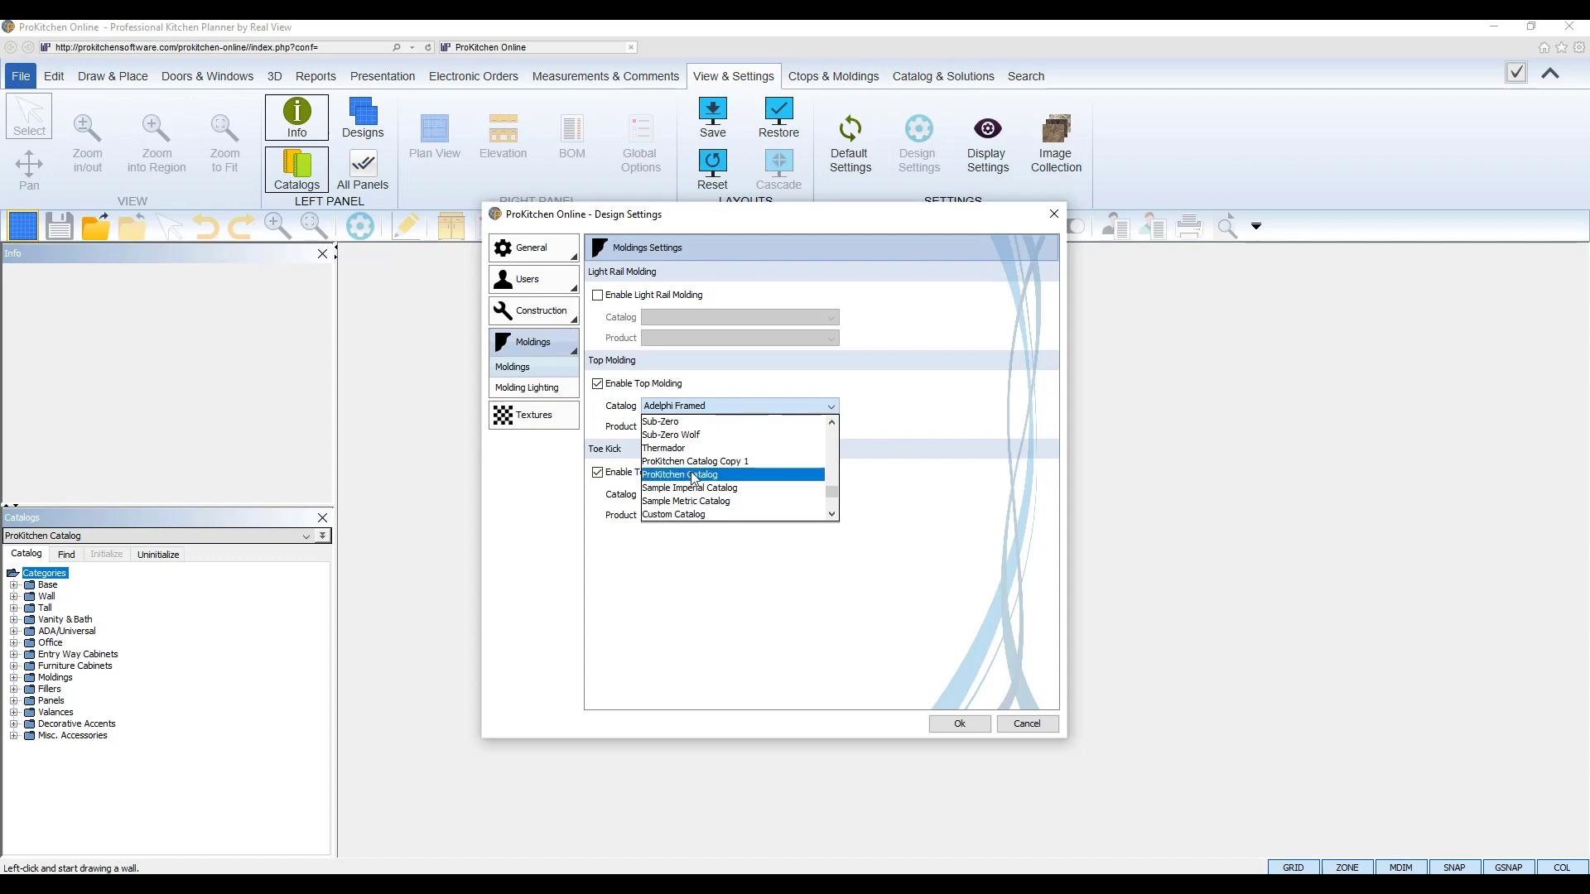
click(694, 475)
click(704, 494)
scroll(714, 536, down, 5)
scroll(714, 537, down, 6)
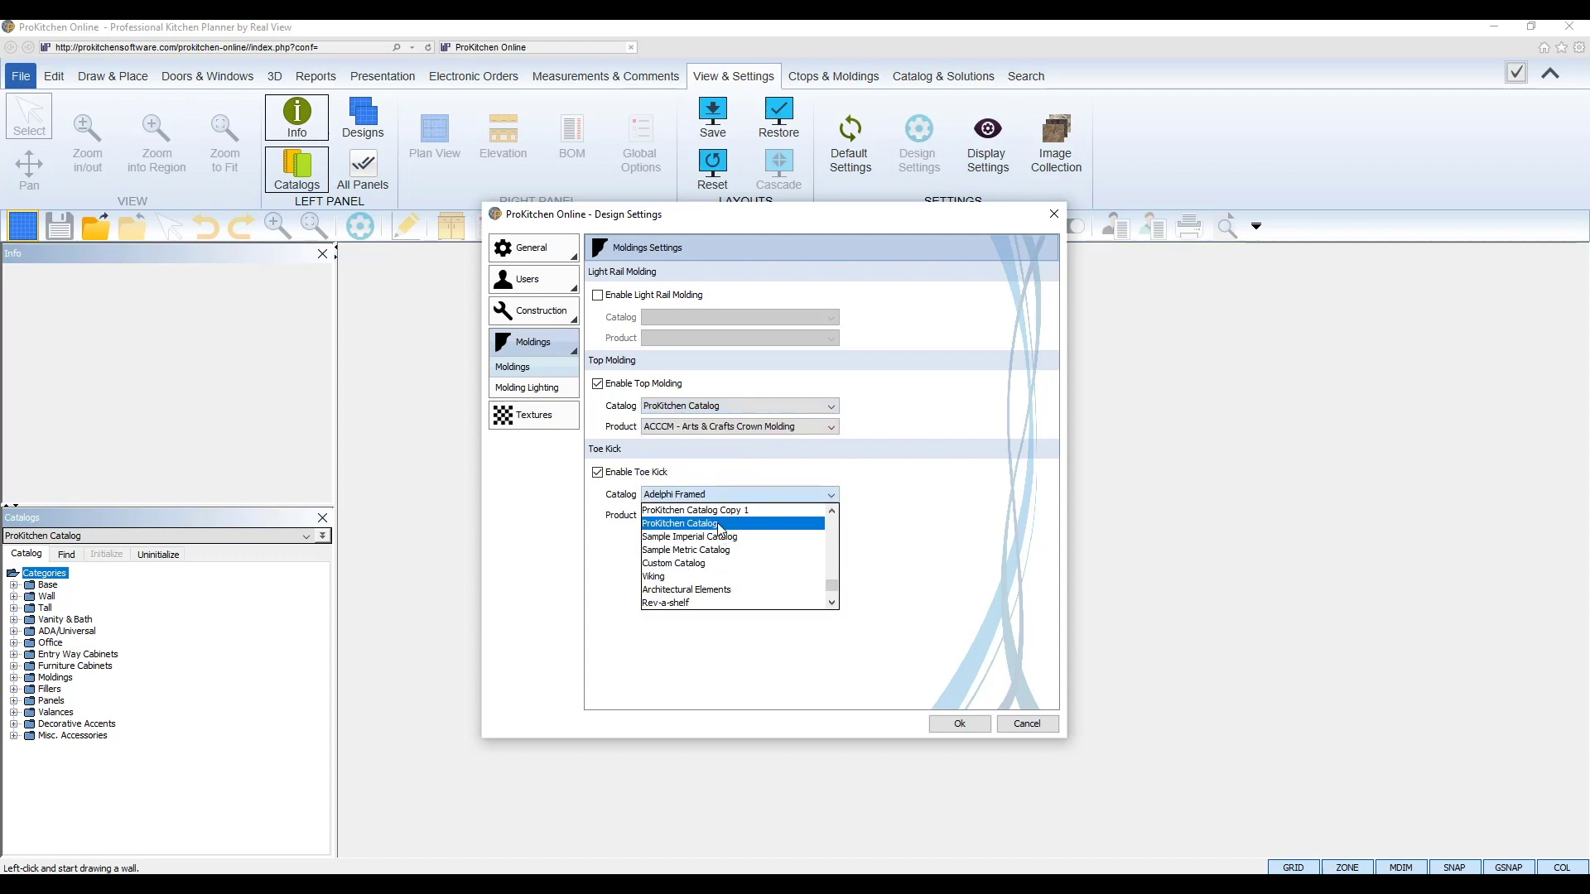
click(719, 524)
Step: Set the top molding product to CCM8 - Classic Crown and the toe kick product to TK96 - Toe Kick (Wood)
click(728, 427)
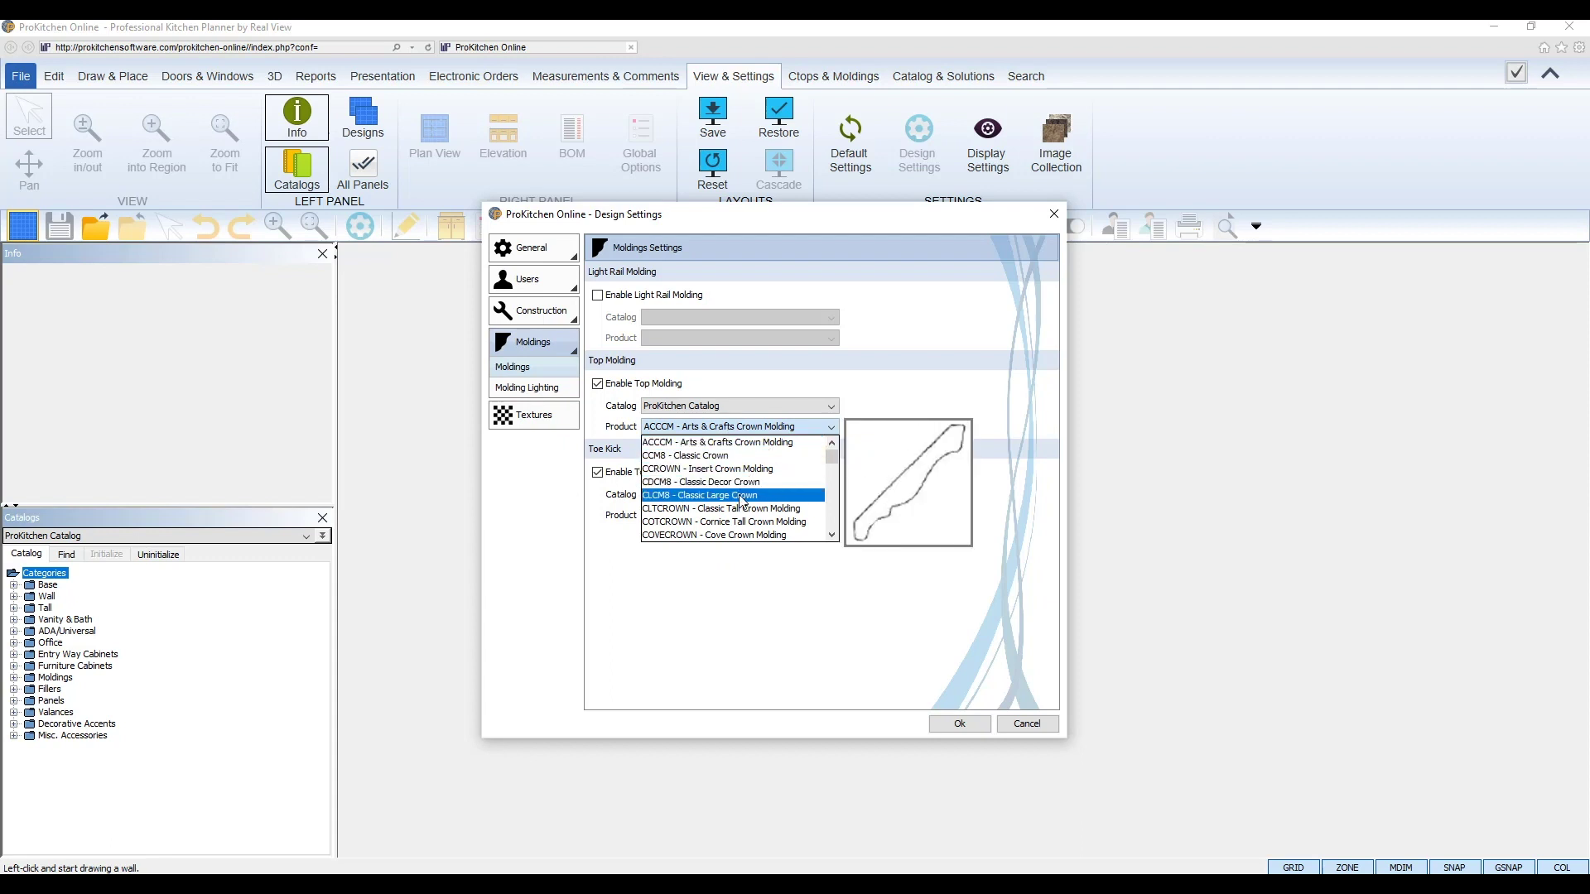
click(721, 455)
click(737, 515)
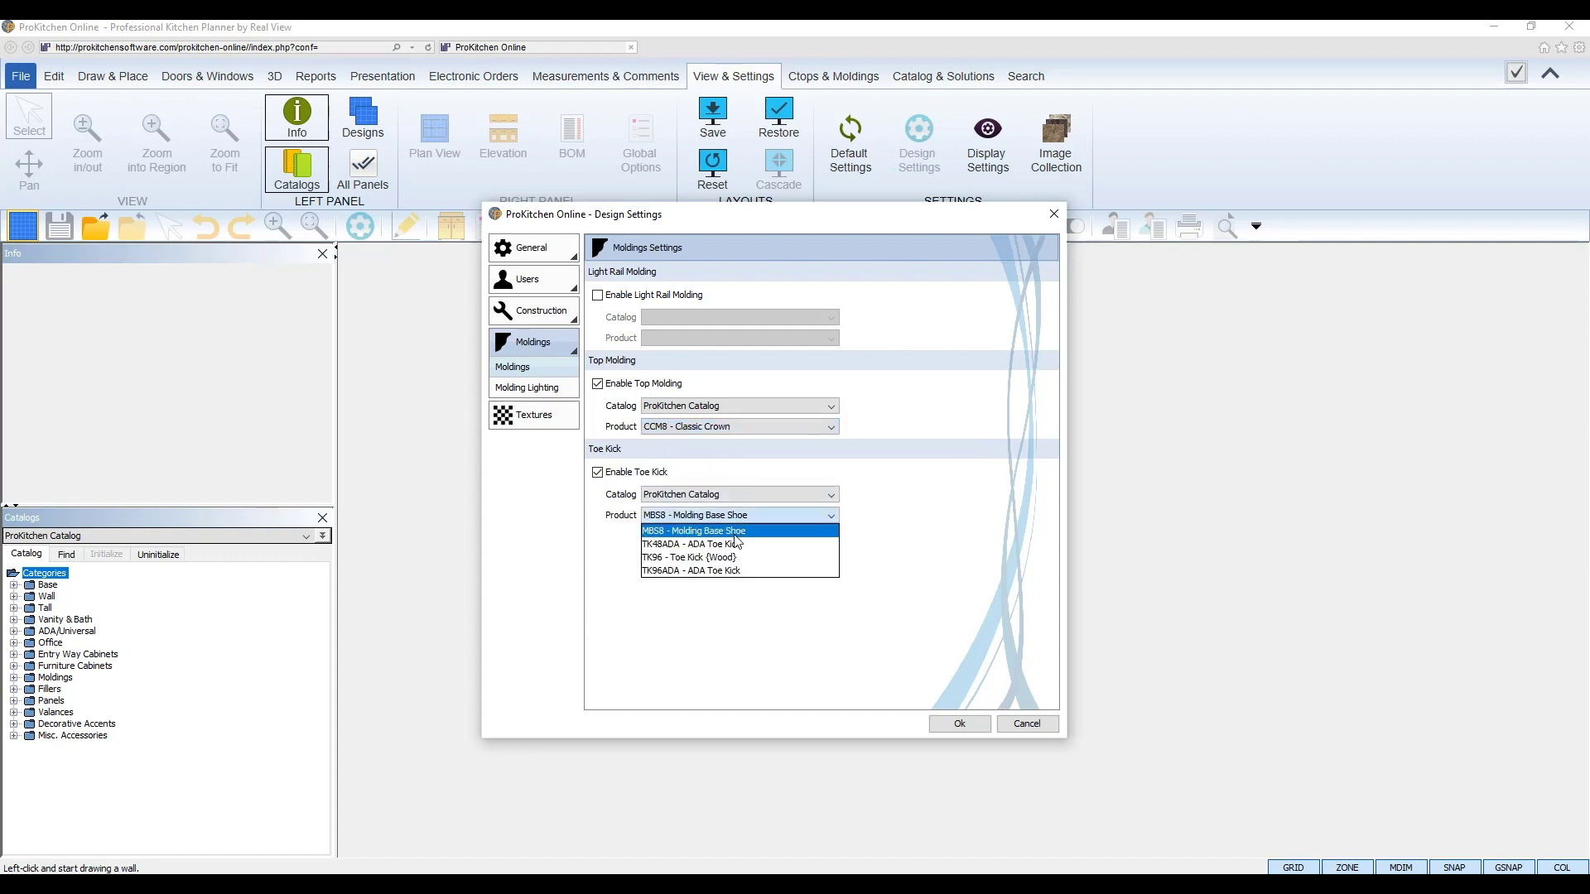
click(704, 557)
Step: Set the design's flooring texture to Artiquity Cobblestone Oak from the Mohawk Hardwood collection
click(535, 415)
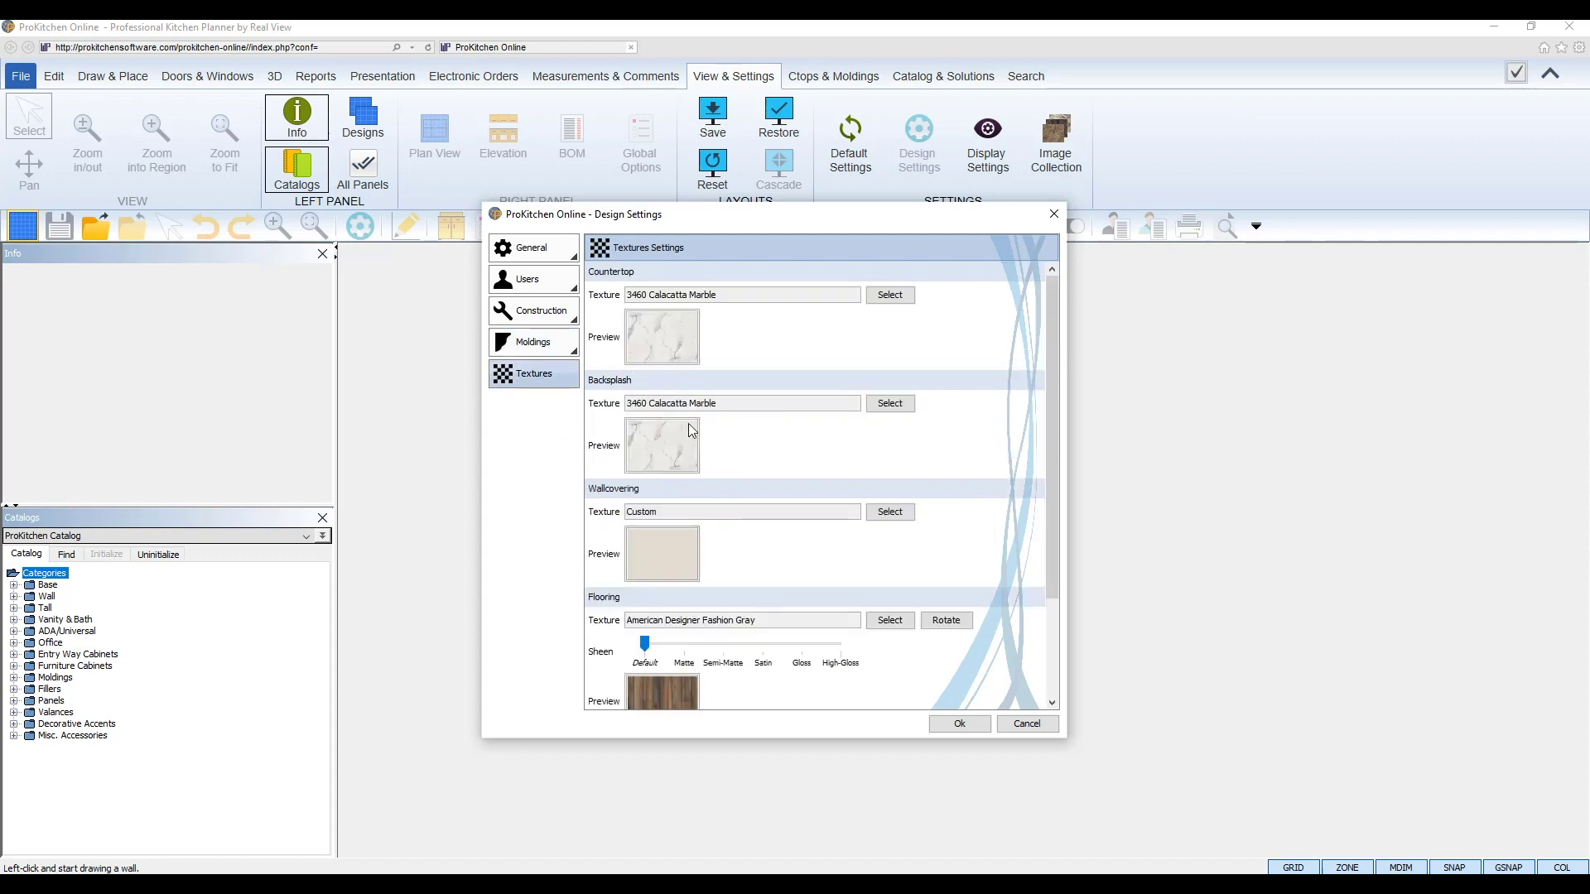
scroll(722, 450, down, 4)
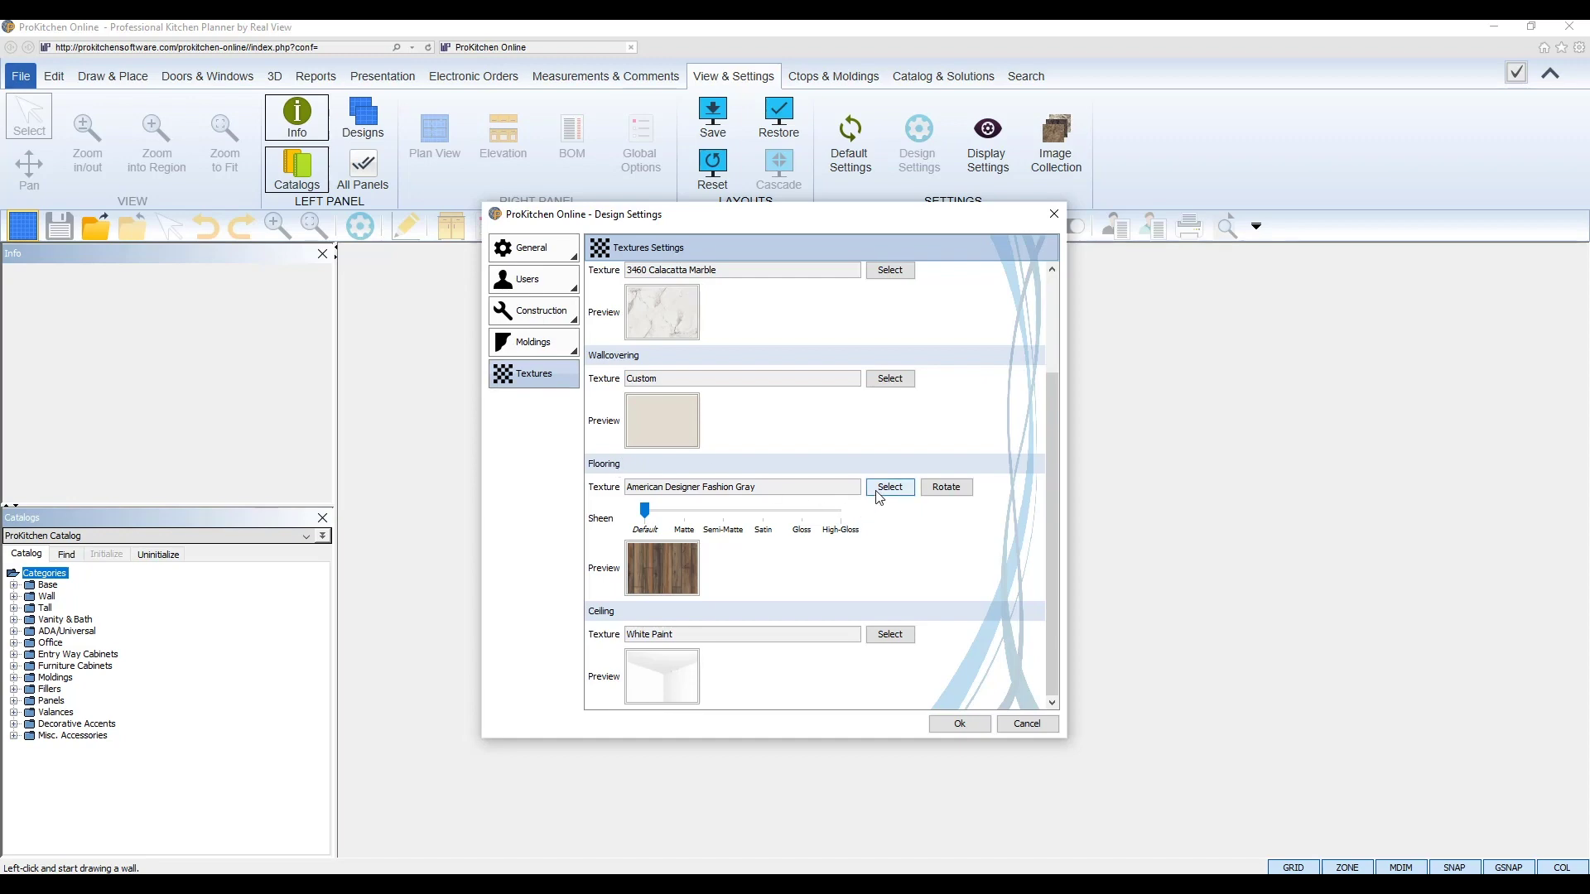
click(879, 494)
click(495, 335)
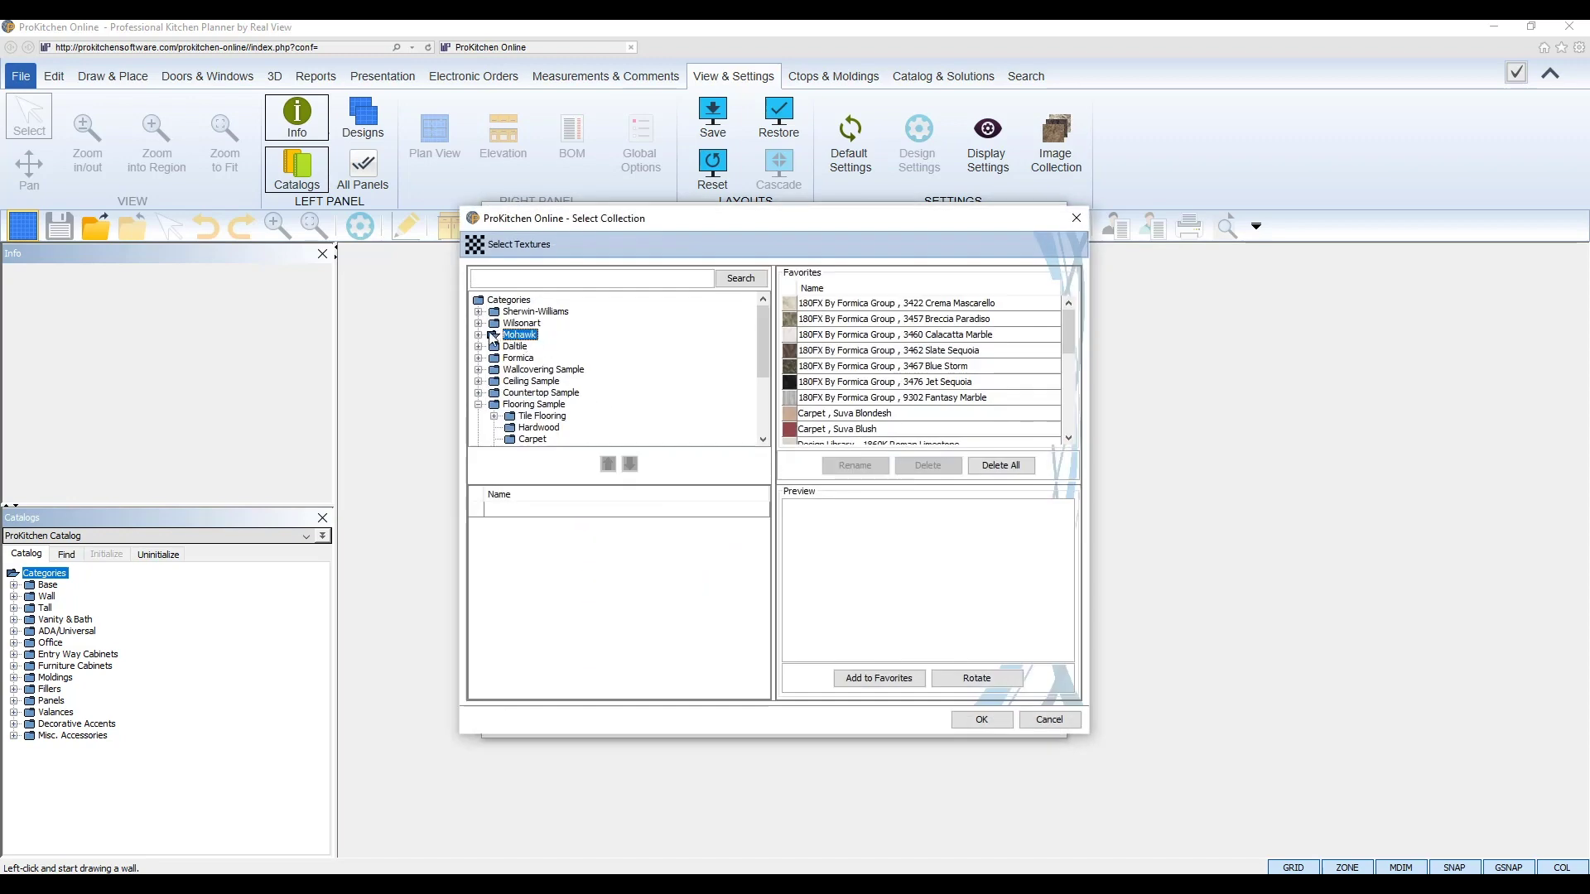
click(478, 336)
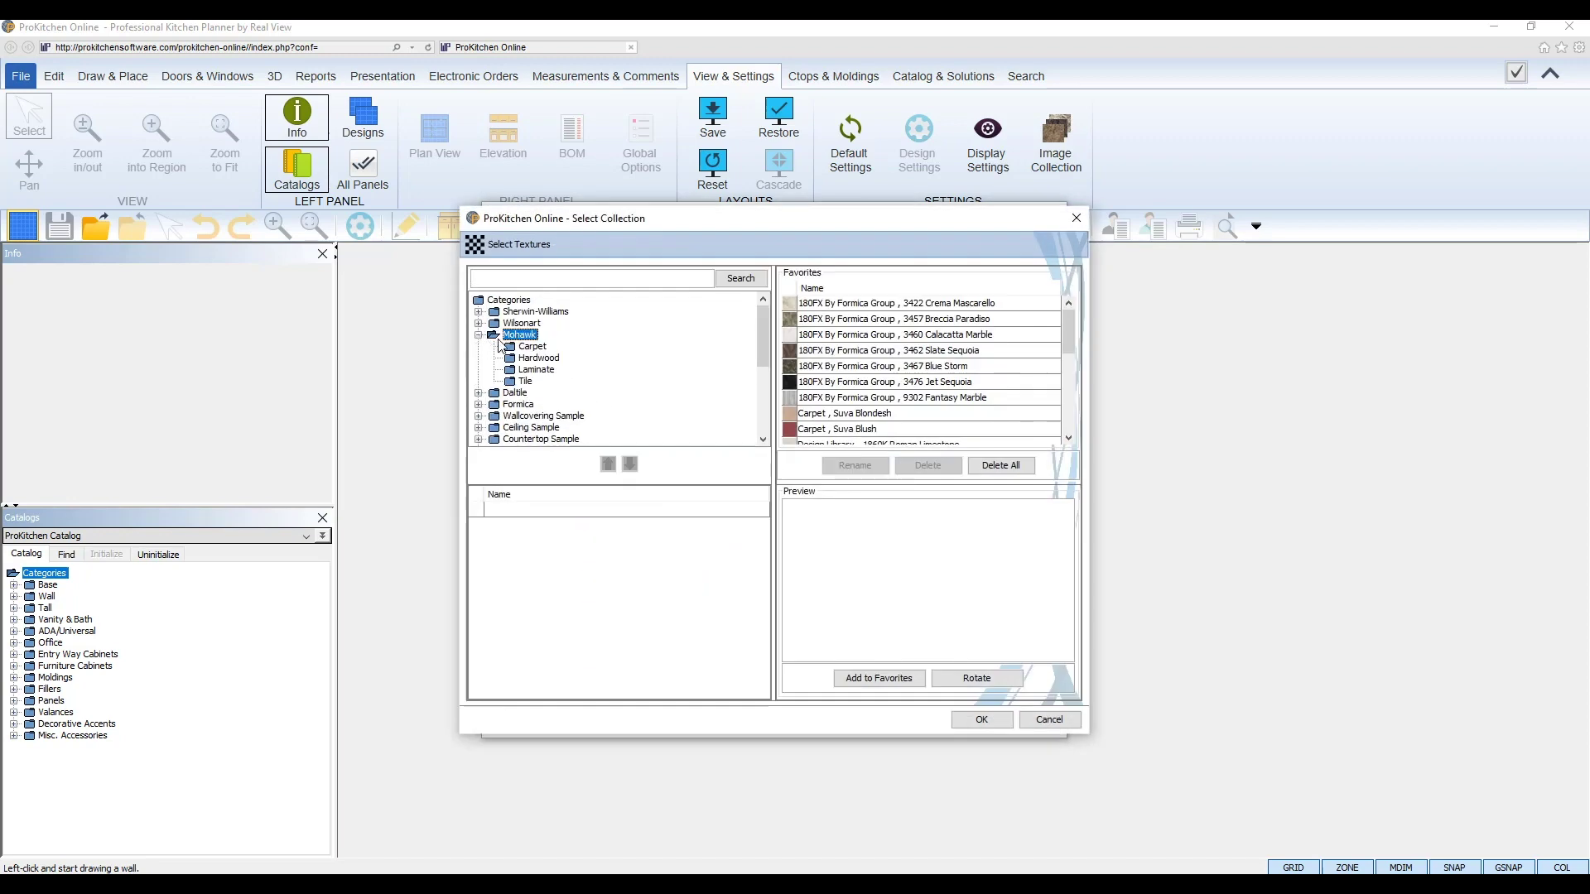
click(544, 358)
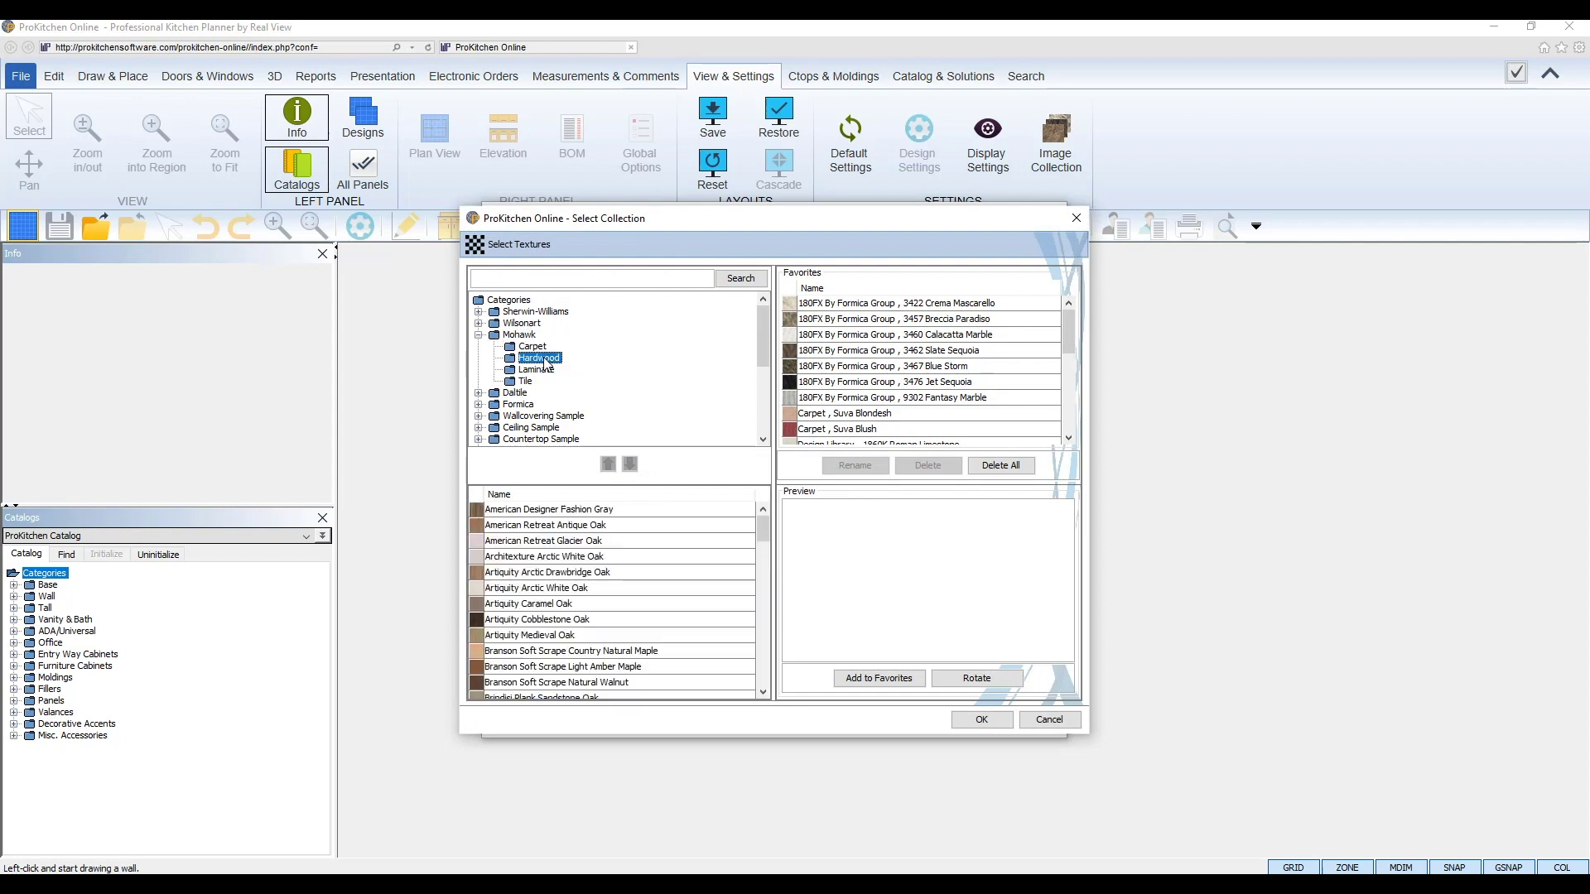
click(573, 621)
scroll(533, 556, down, 5)
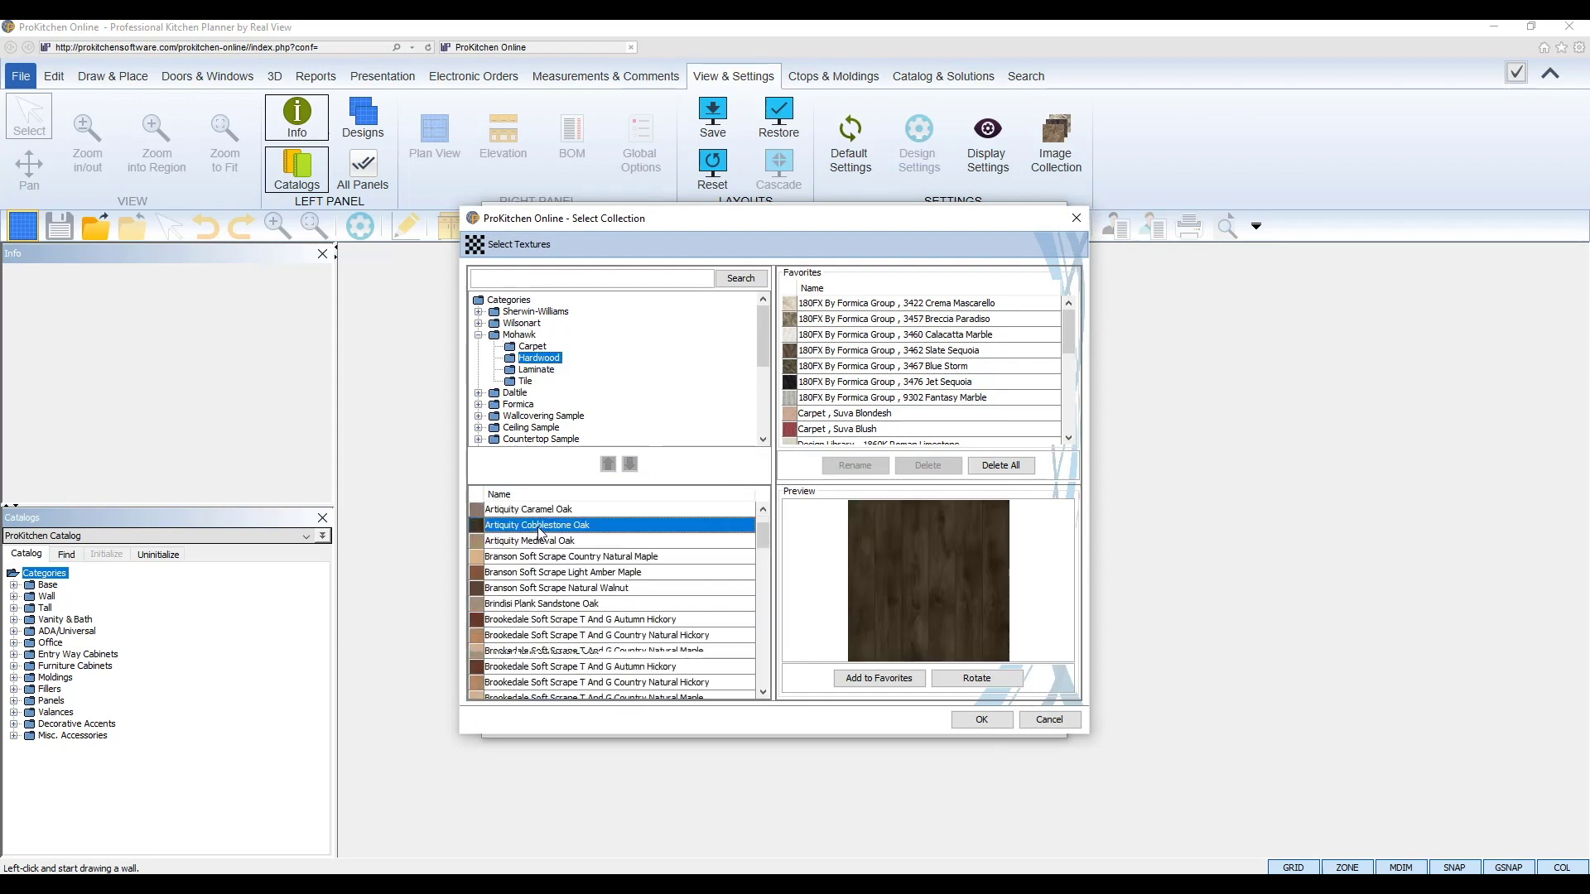
scroll(537, 612, up, 5)
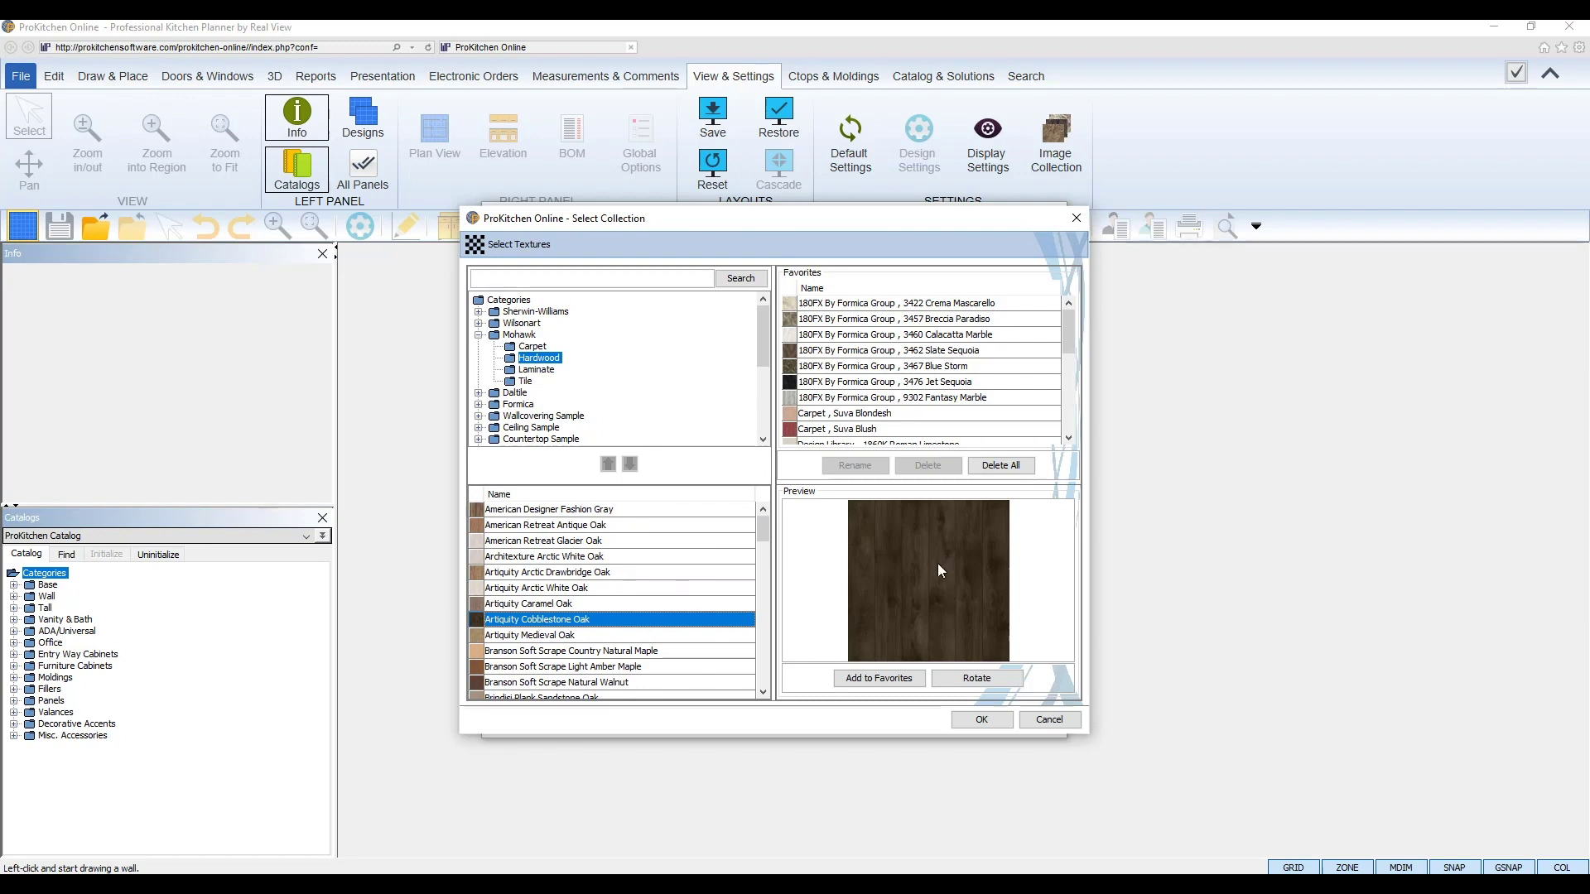
click(979, 720)
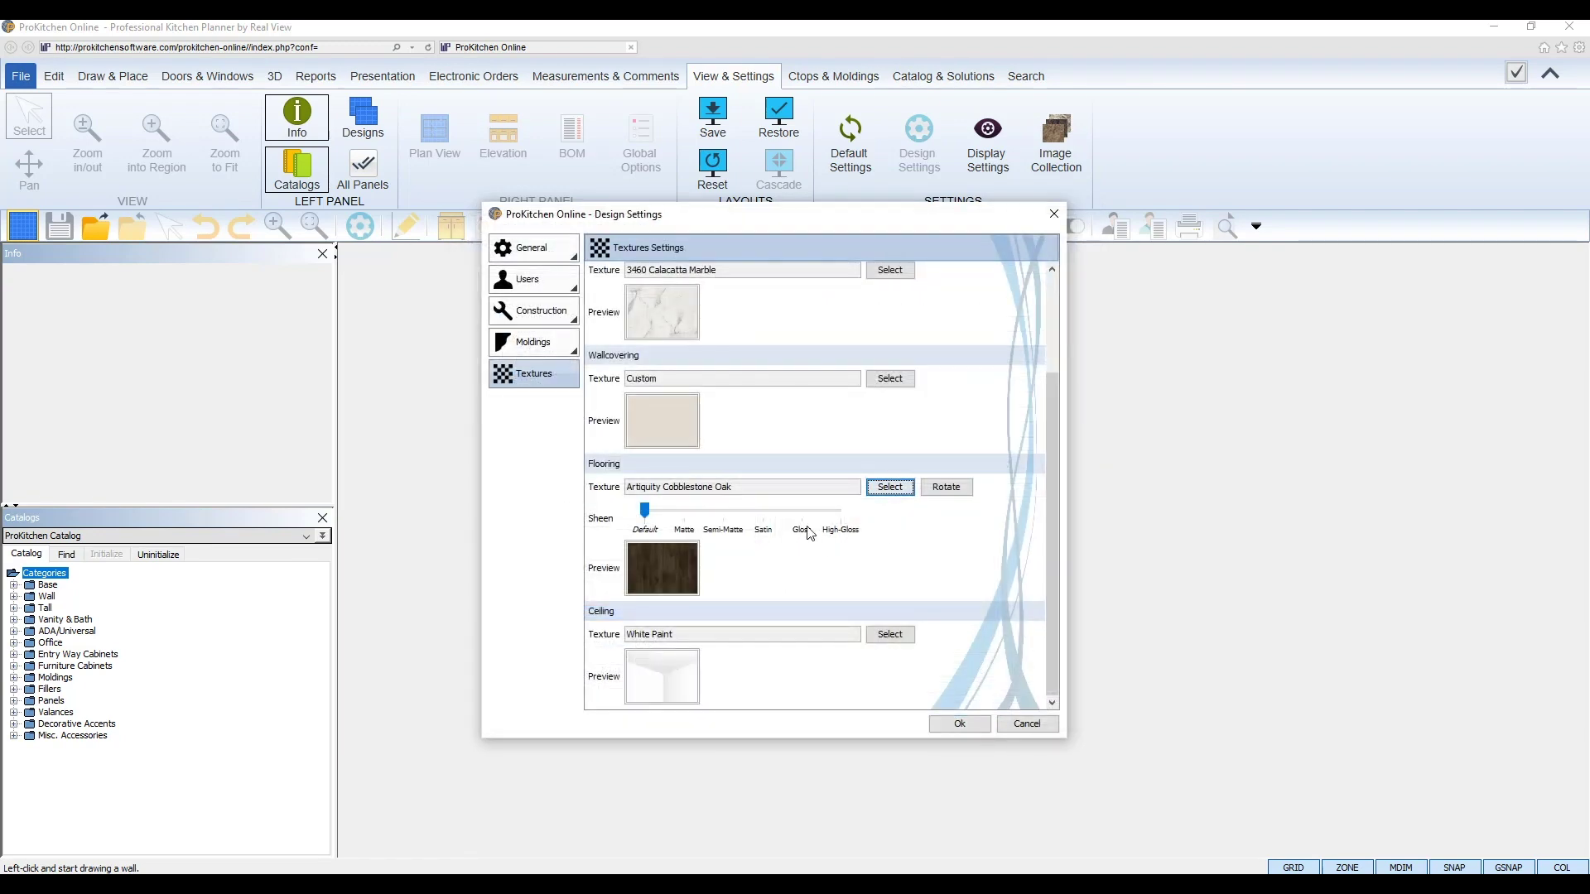
Step: Rotate the flooring texture so its planks run horizontally and set its sheen to Semi-Matte
click(947, 488)
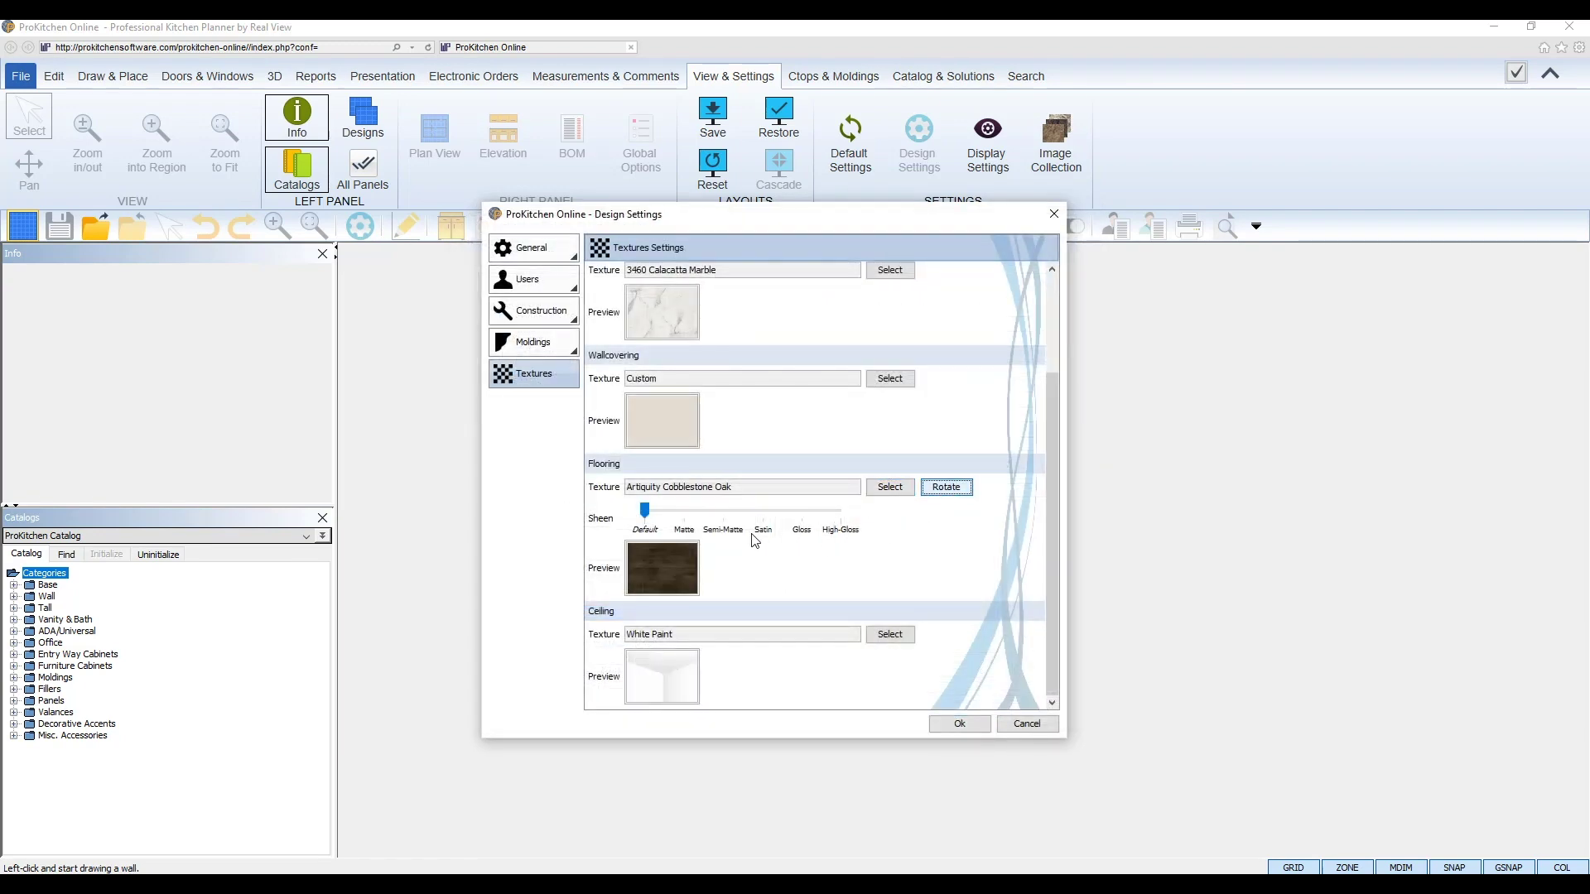
click(945, 488)
drag(645, 511, 726, 541)
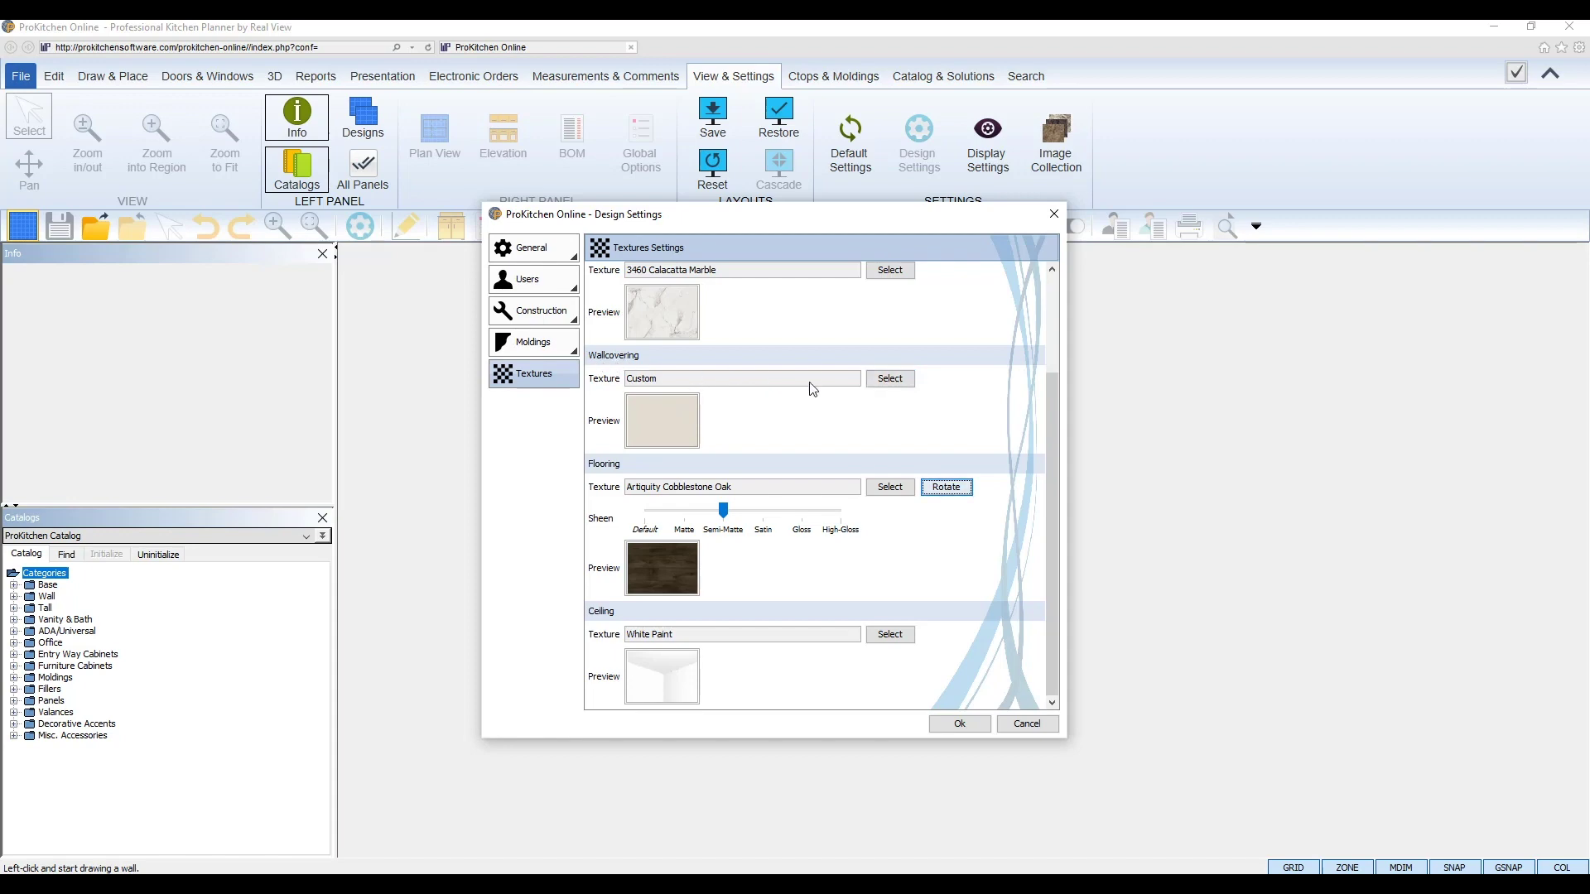
Step: Search the textures for 6252, apply Ice Cube (SW 6252) as the wallcovering, and accept the design settings
click(876, 383)
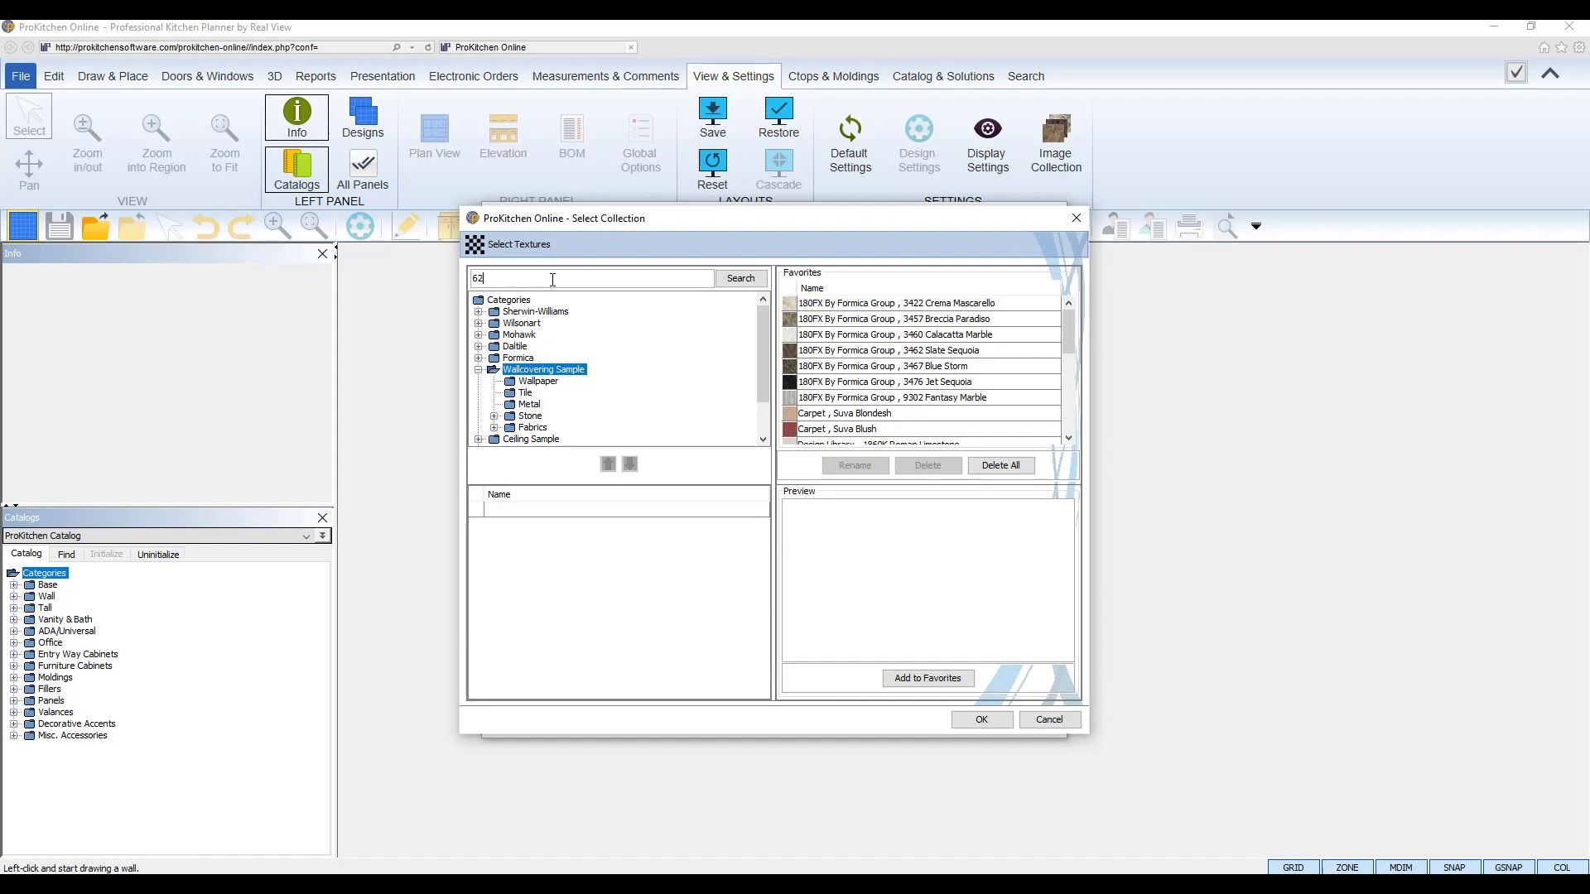
click(729, 287)
click(563, 510)
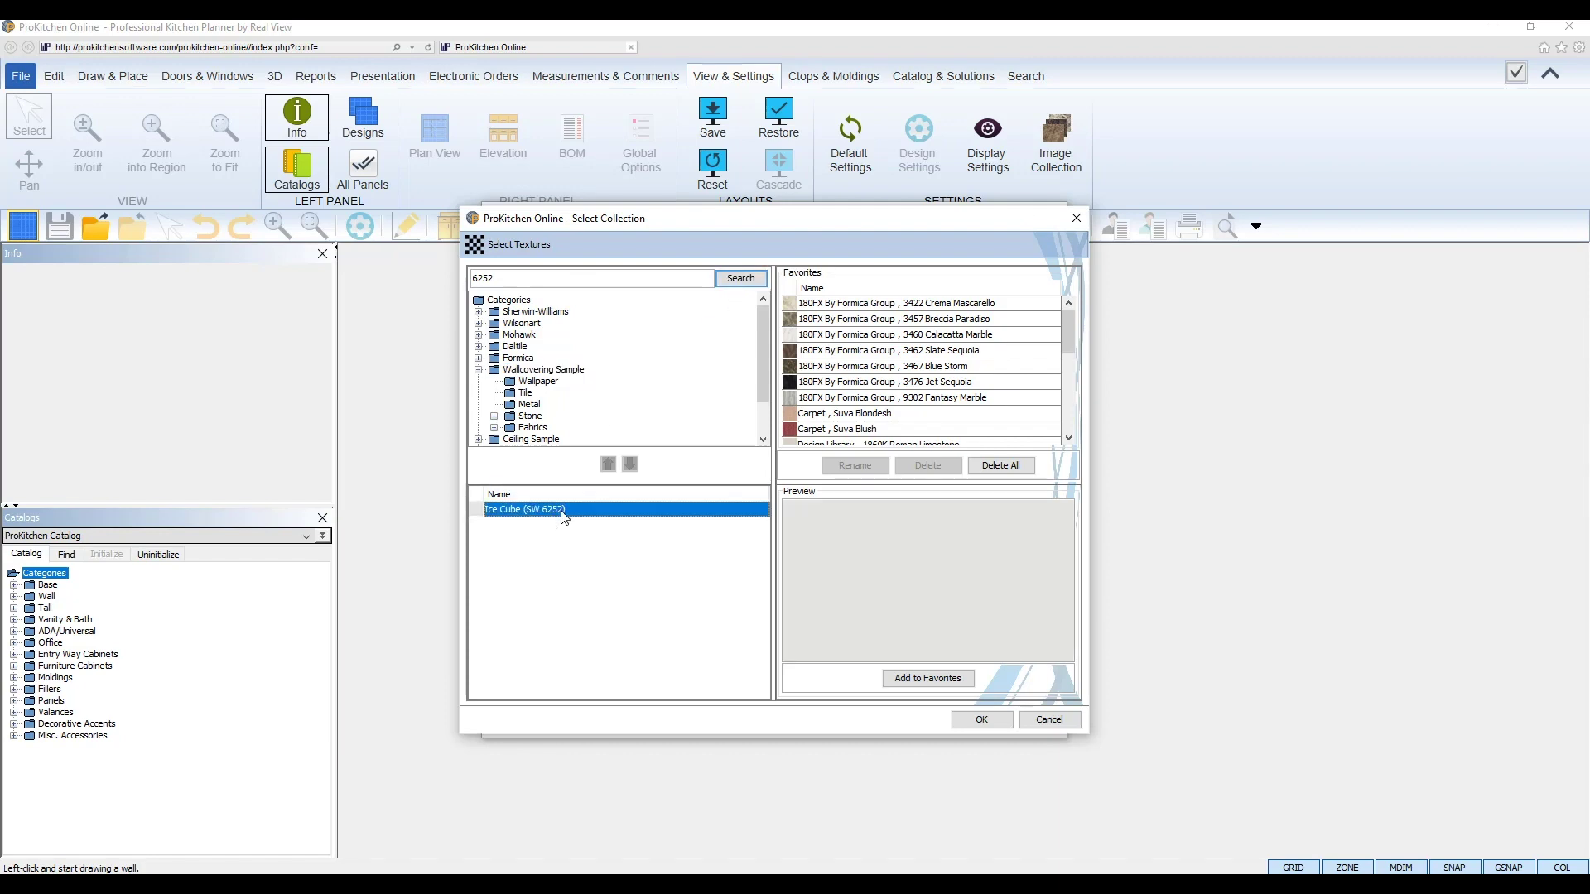
click(982, 720)
scroll(806, 437, up, 3)
scroll(803, 437, down, 3)
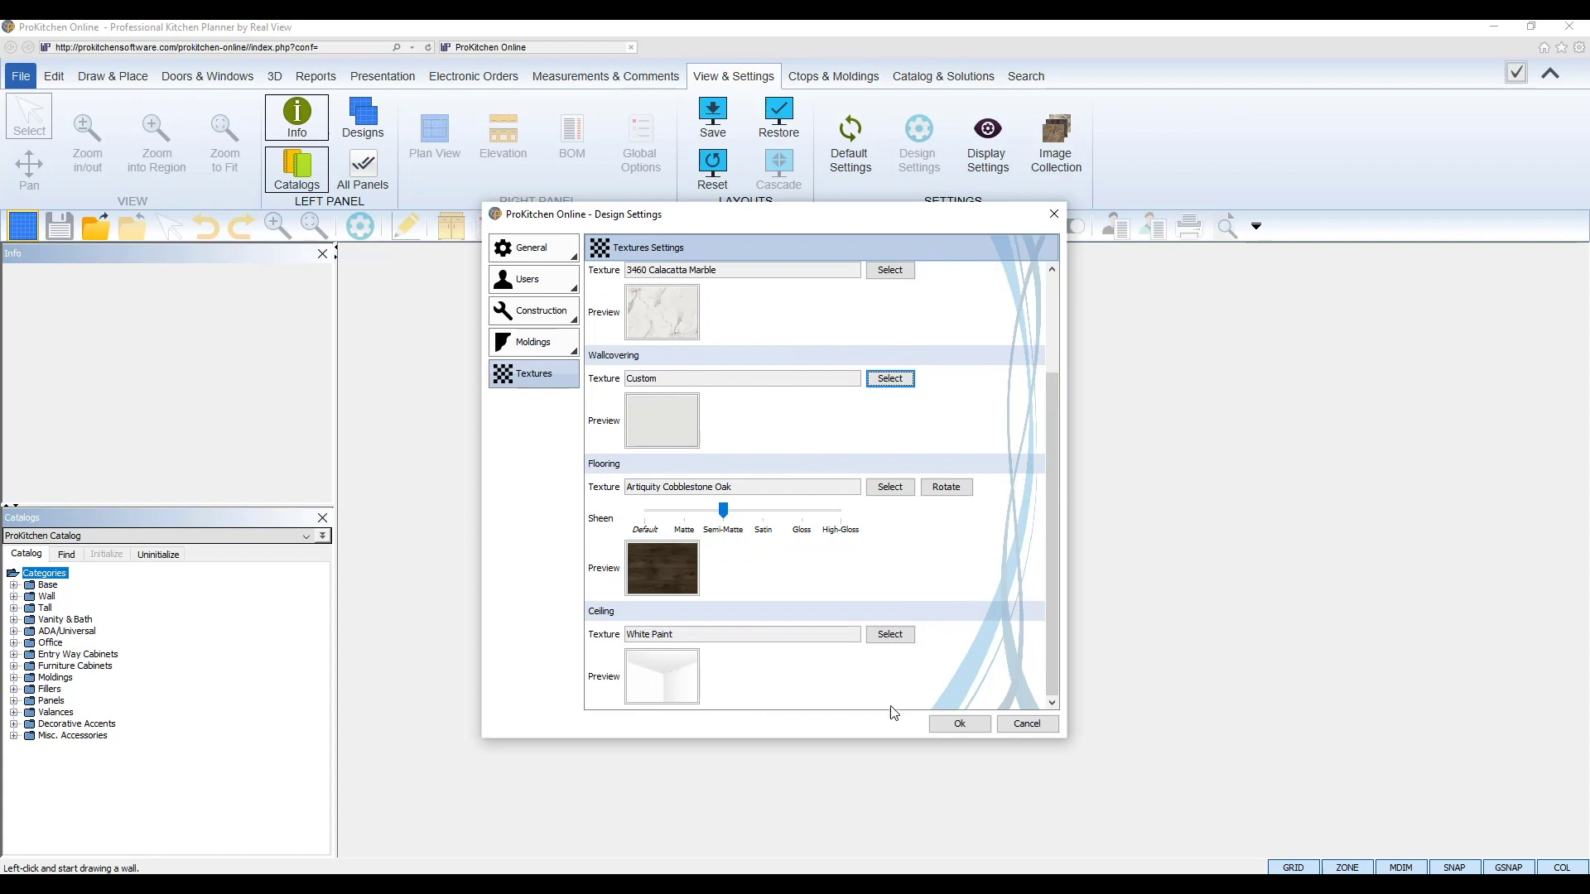
click(960, 725)
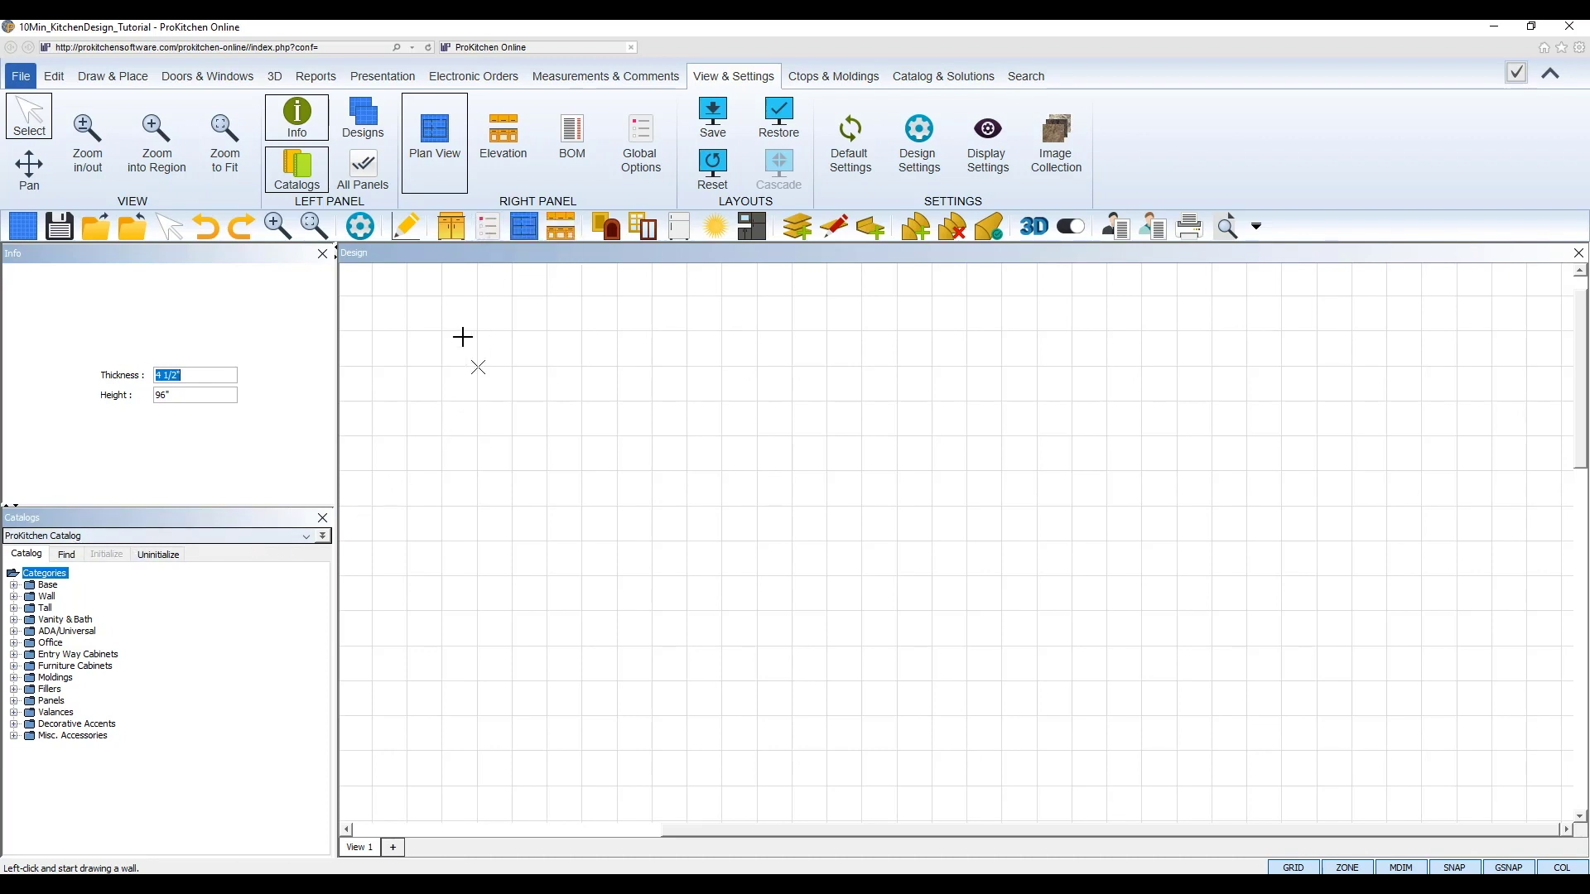
Step: Open the global specifications for ProKitchen Catalog and examine the option values from Door Overlay through Door Knob
click(491, 235)
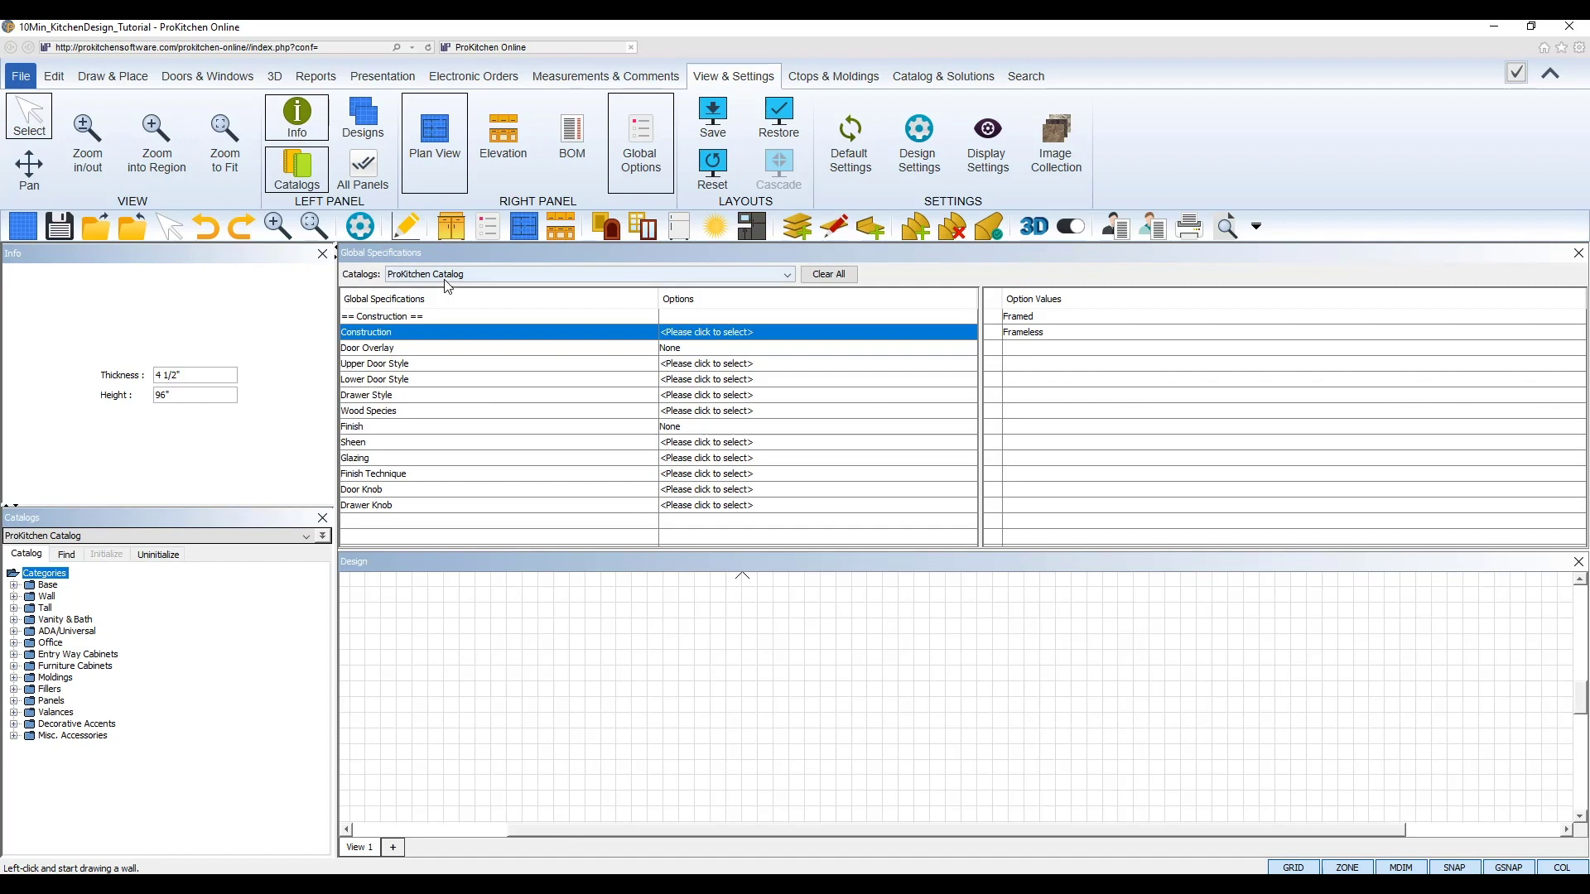
click(424, 348)
click(422, 363)
click(419, 379)
click(418, 396)
click(421, 412)
click(419, 428)
click(414, 443)
click(416, 458)
click(417, 474)
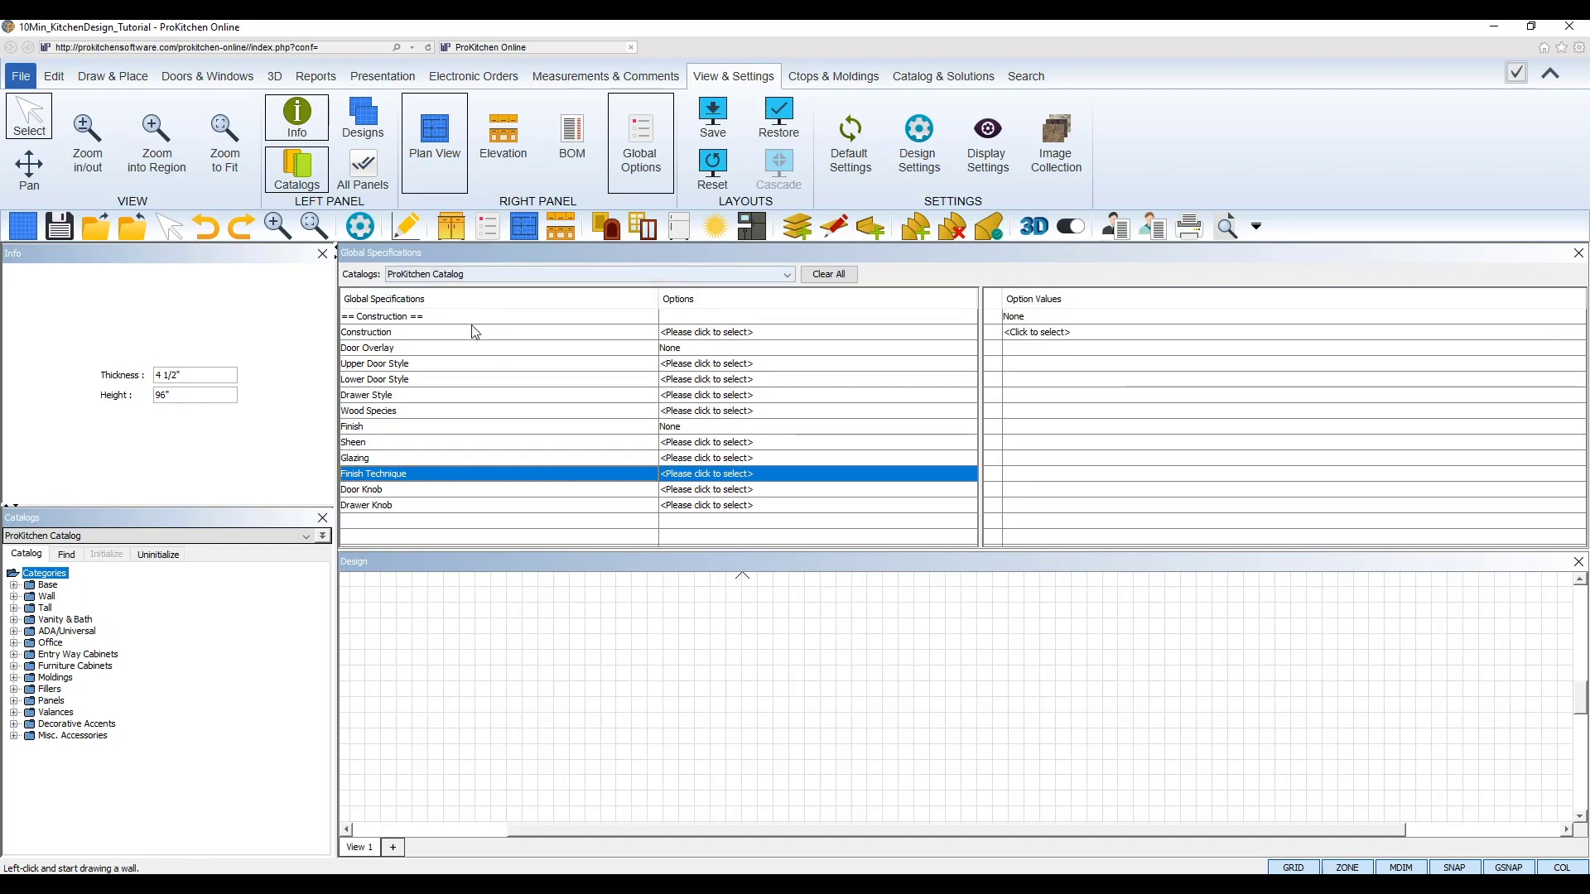
click(414, 491)
Step: Set the cabinet construction to Framed and the door overlay to Standard 1/2" Overlay
click(433, 334)
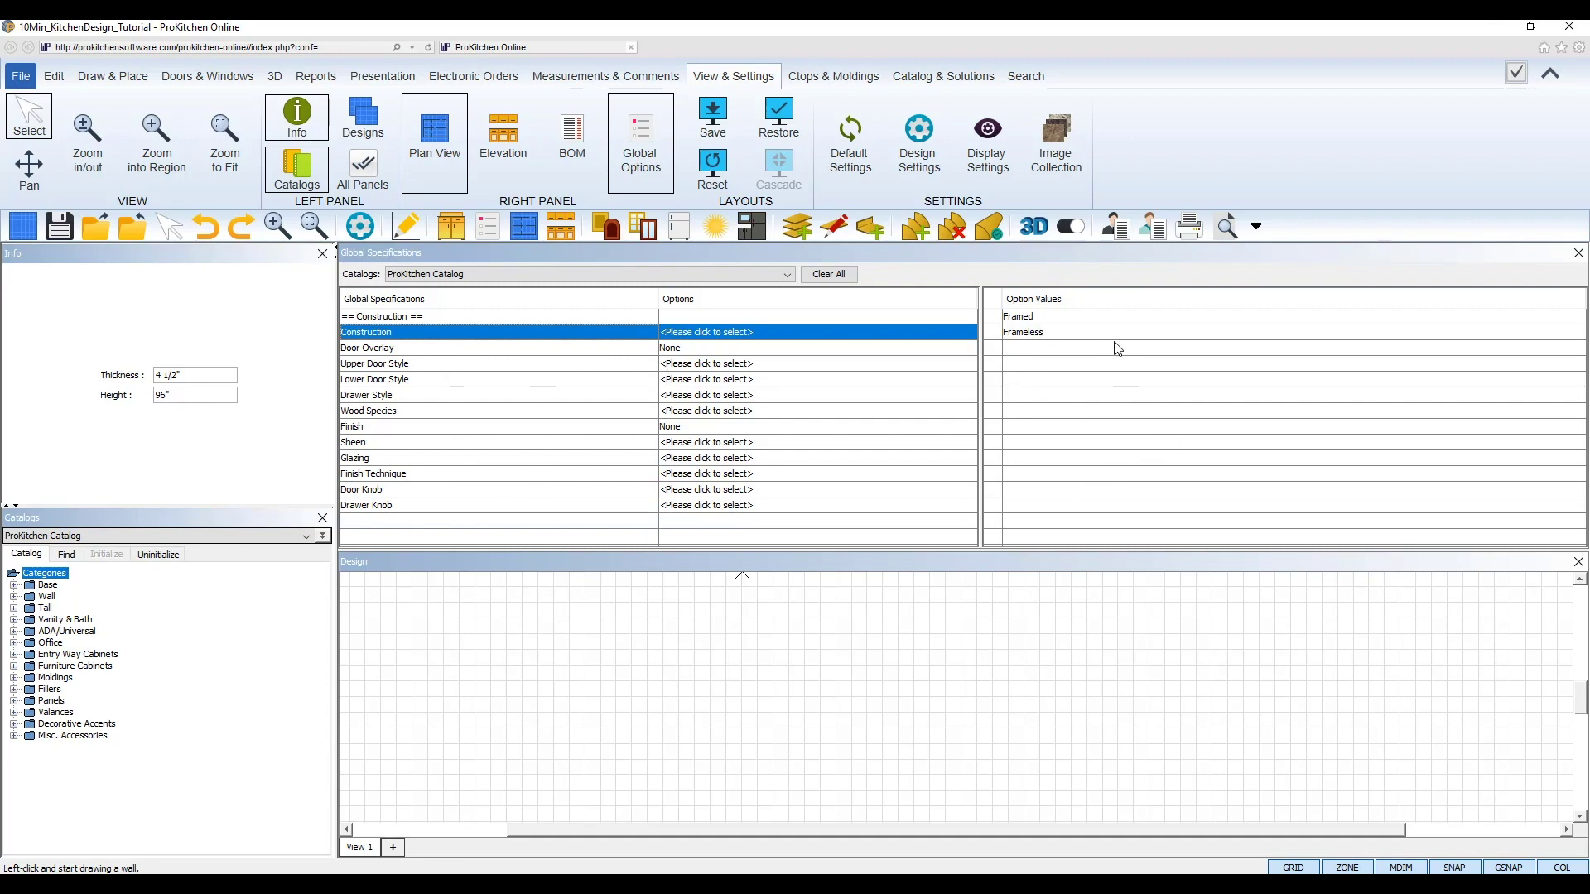
click(1051, 317)
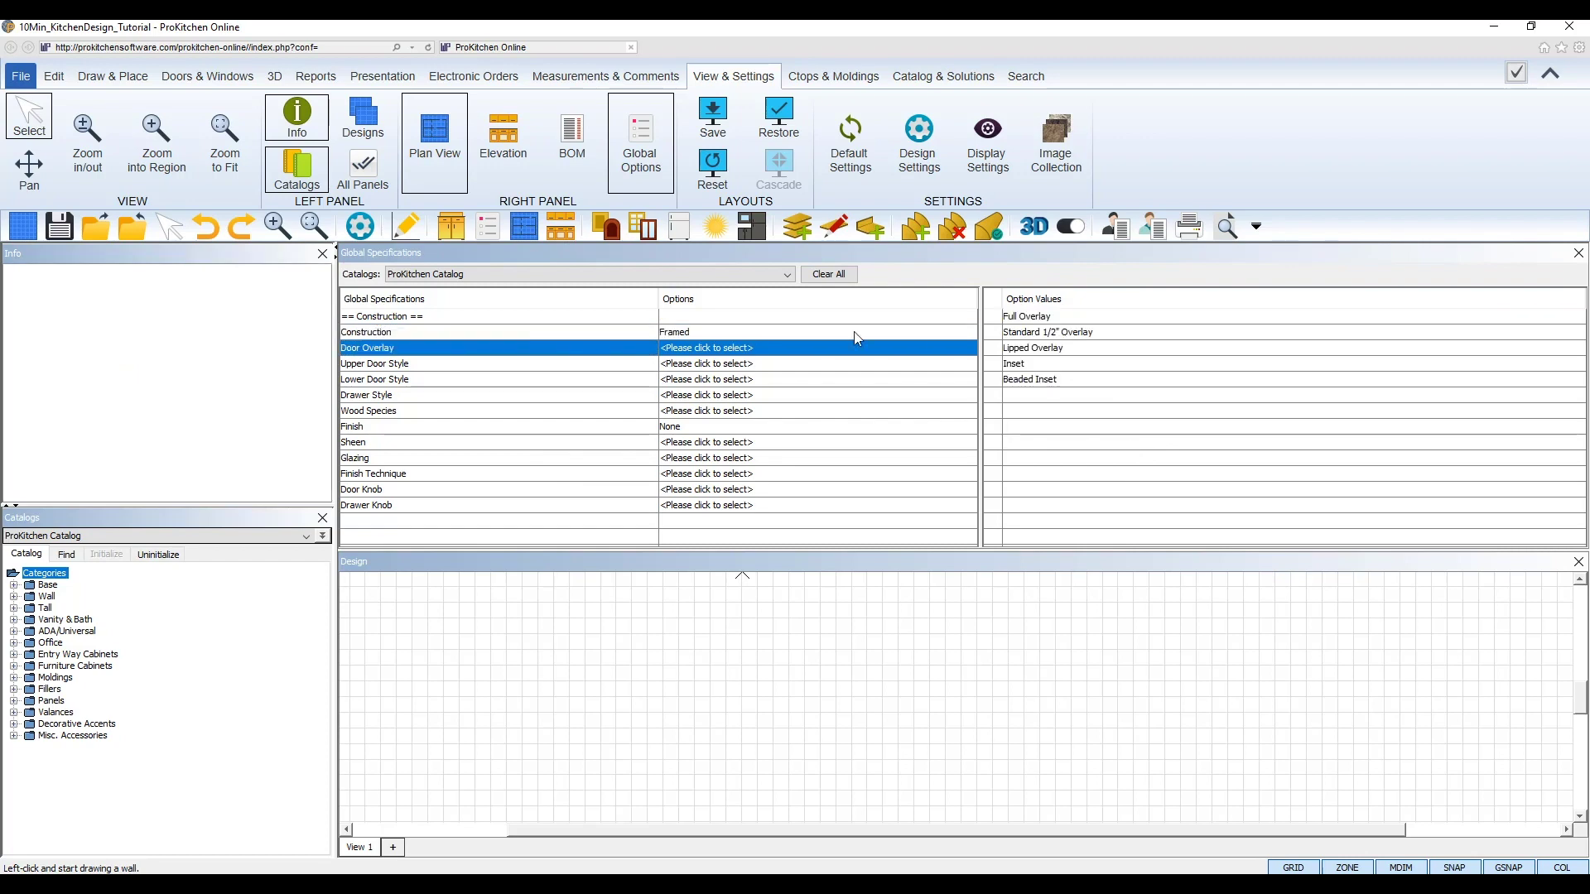
click(1068, 333)
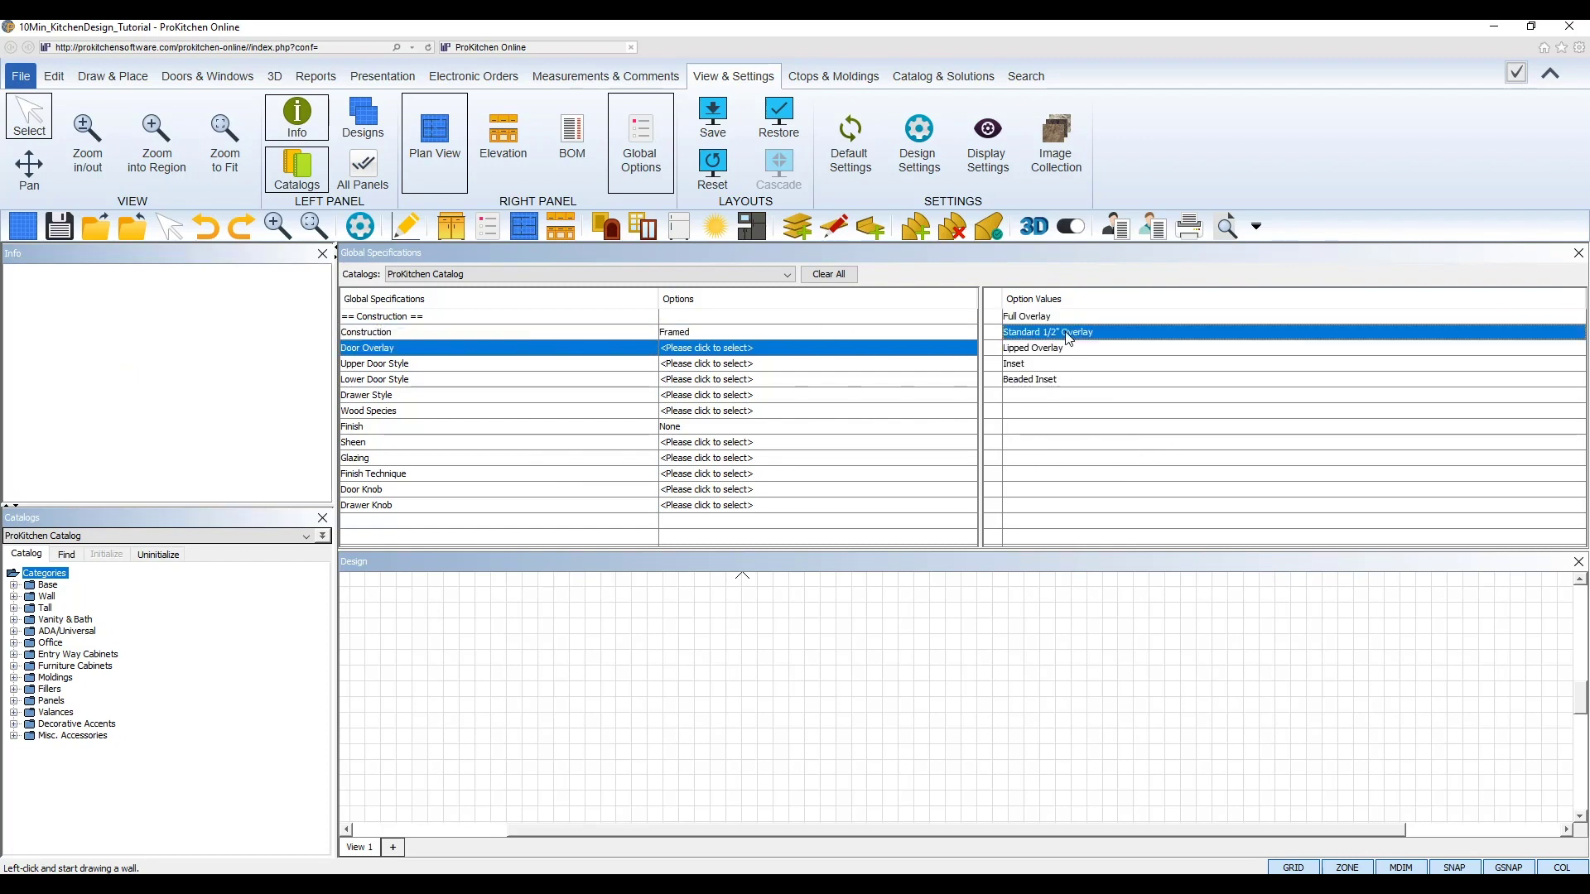
Step: Choose Shaker for the upper door style, lower door style and drawer style
scroll(1070, 339, down, 20)
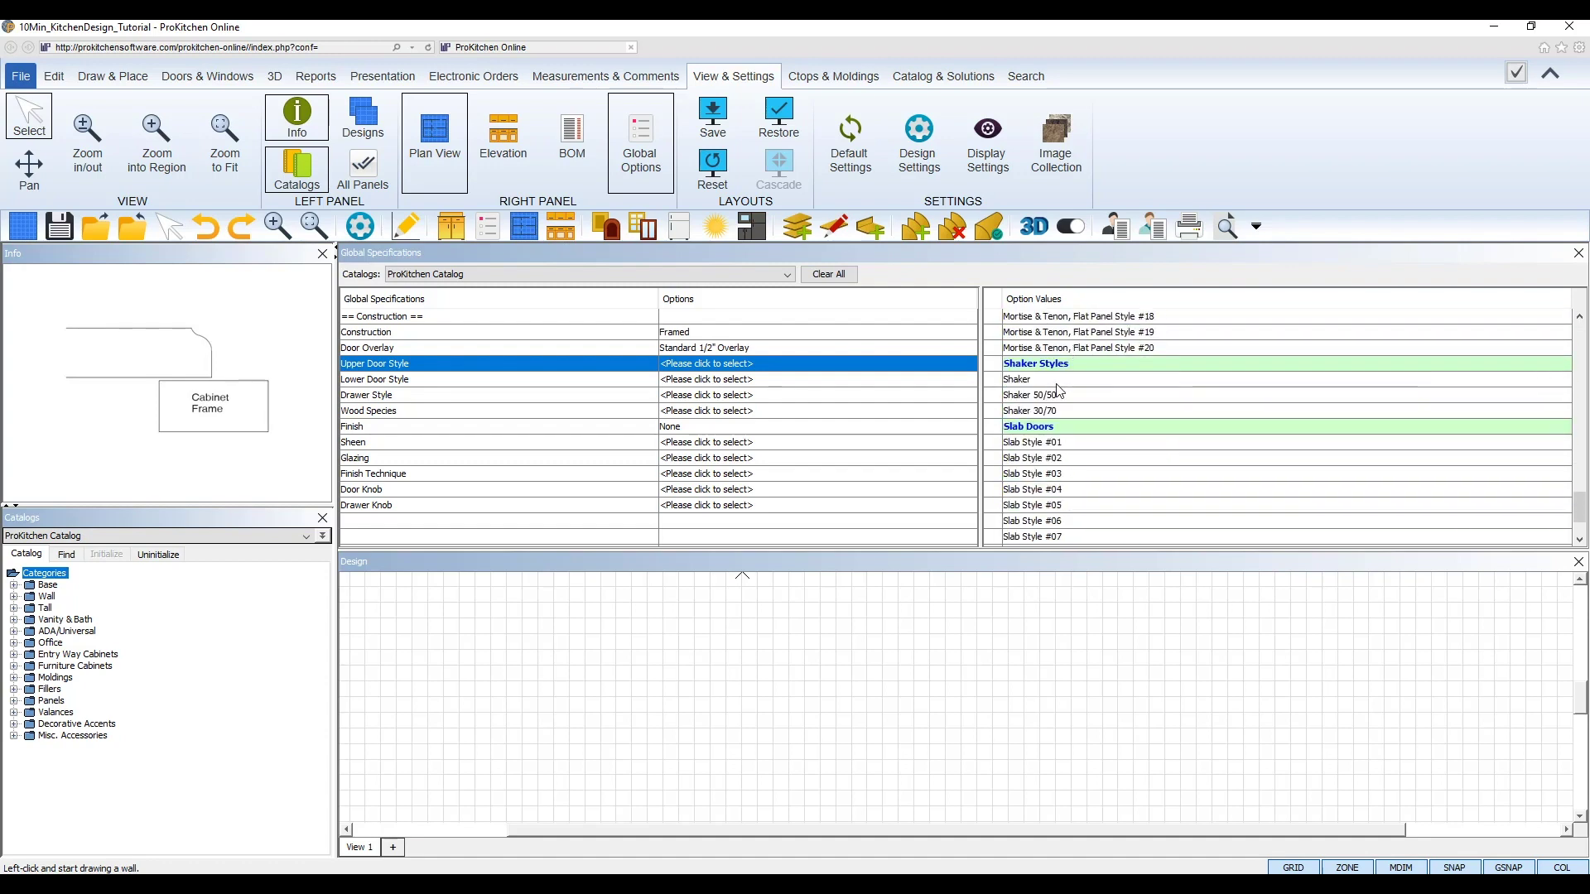
click(1065, 379)
scroll(1068, 389, down, 12)
scroll(1068, 389, down, 4)
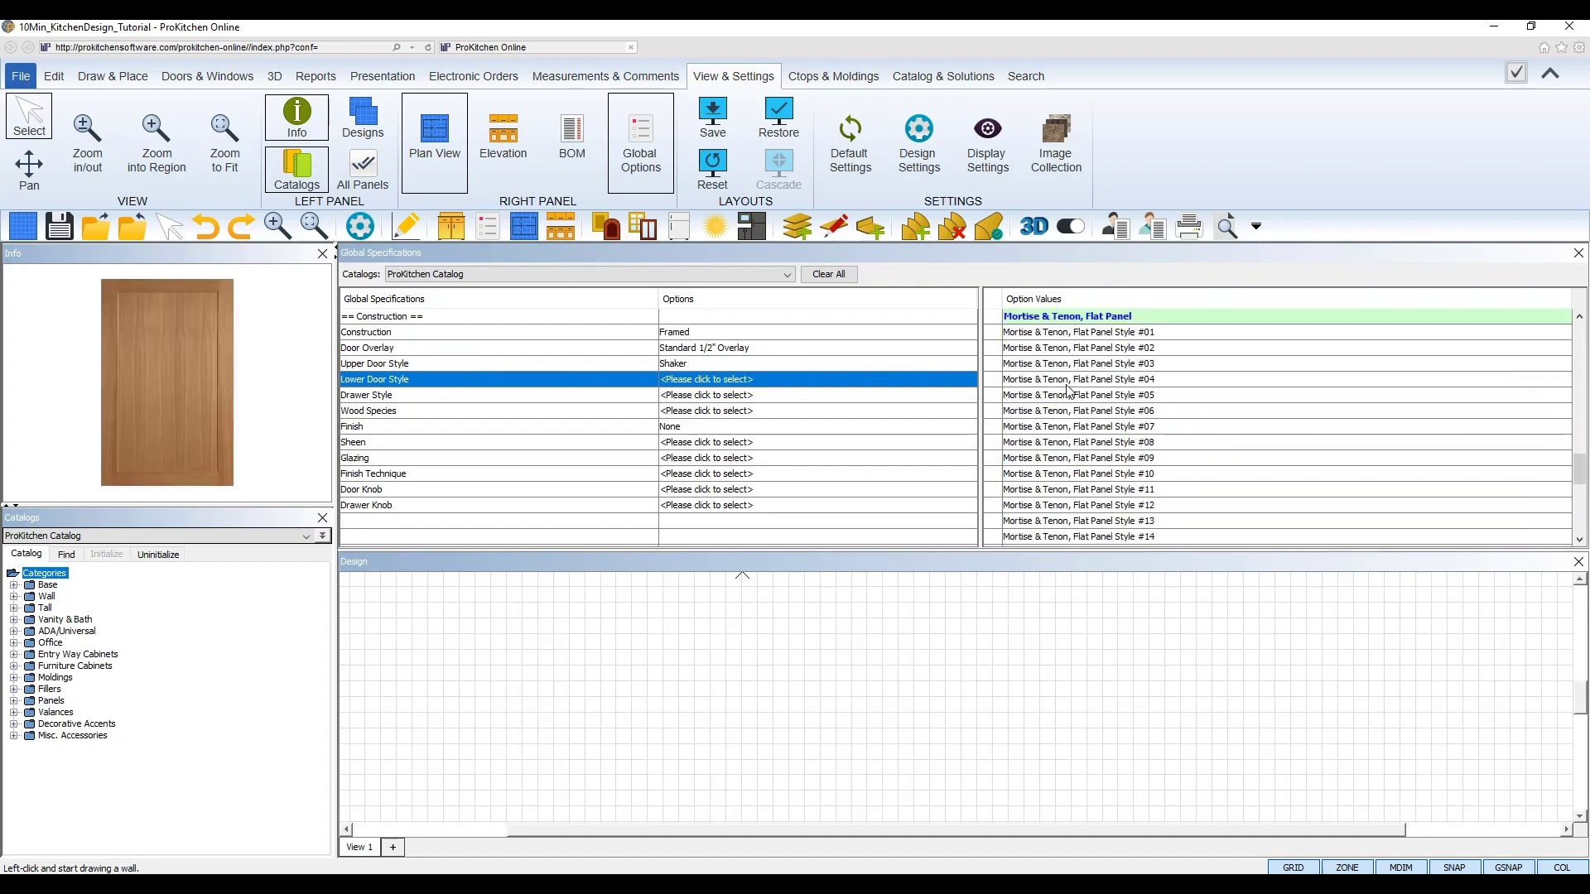
click(1069, 386)
scroll(1070, 387, down, 20)
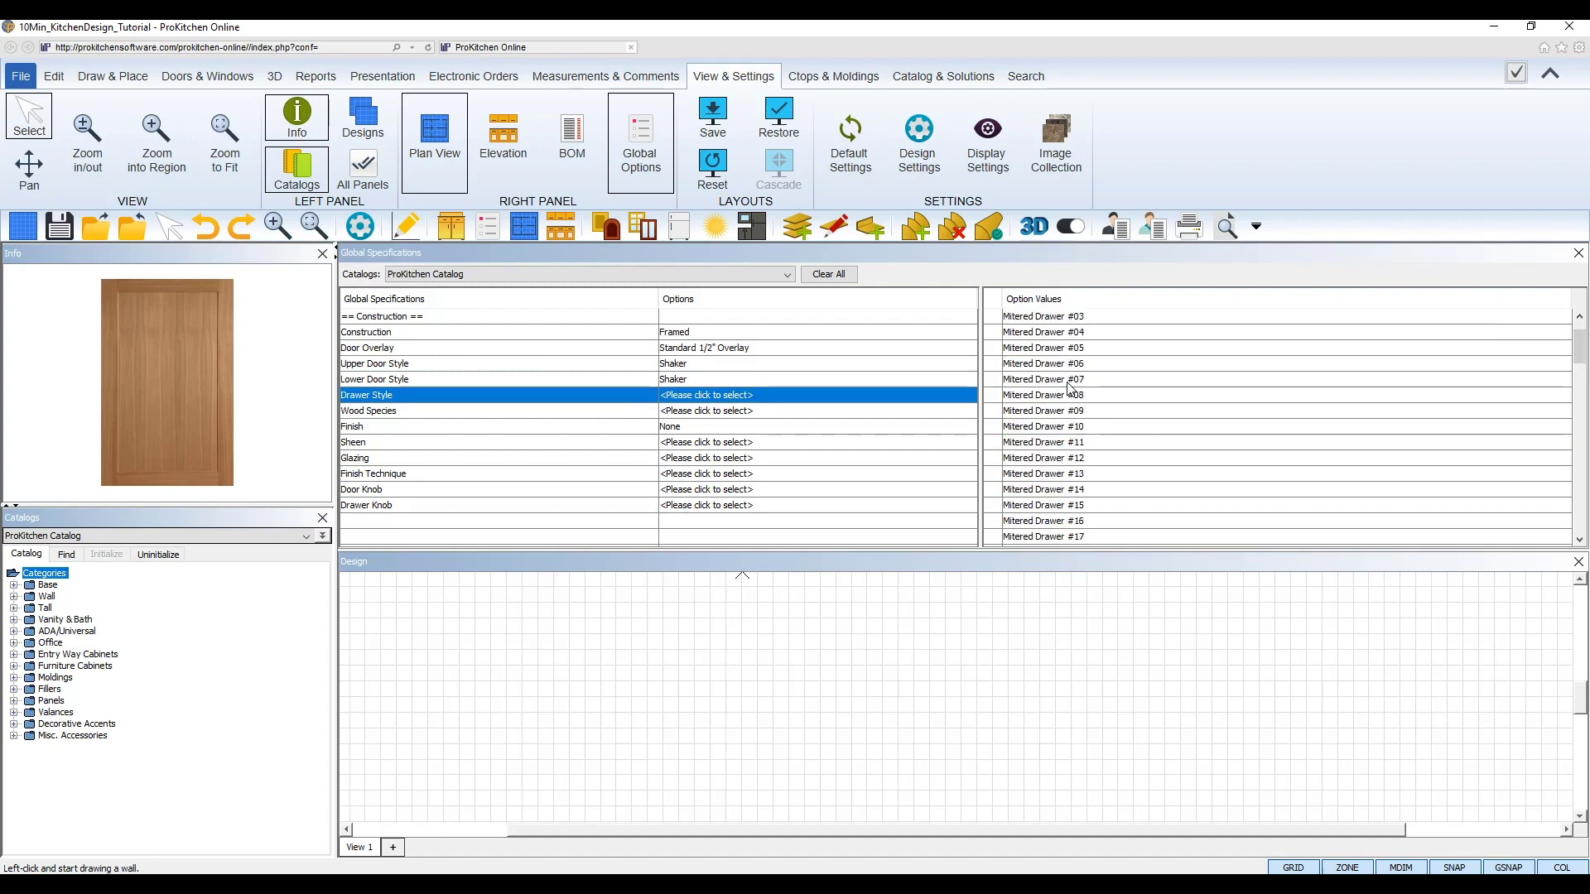
click(1067, 380)
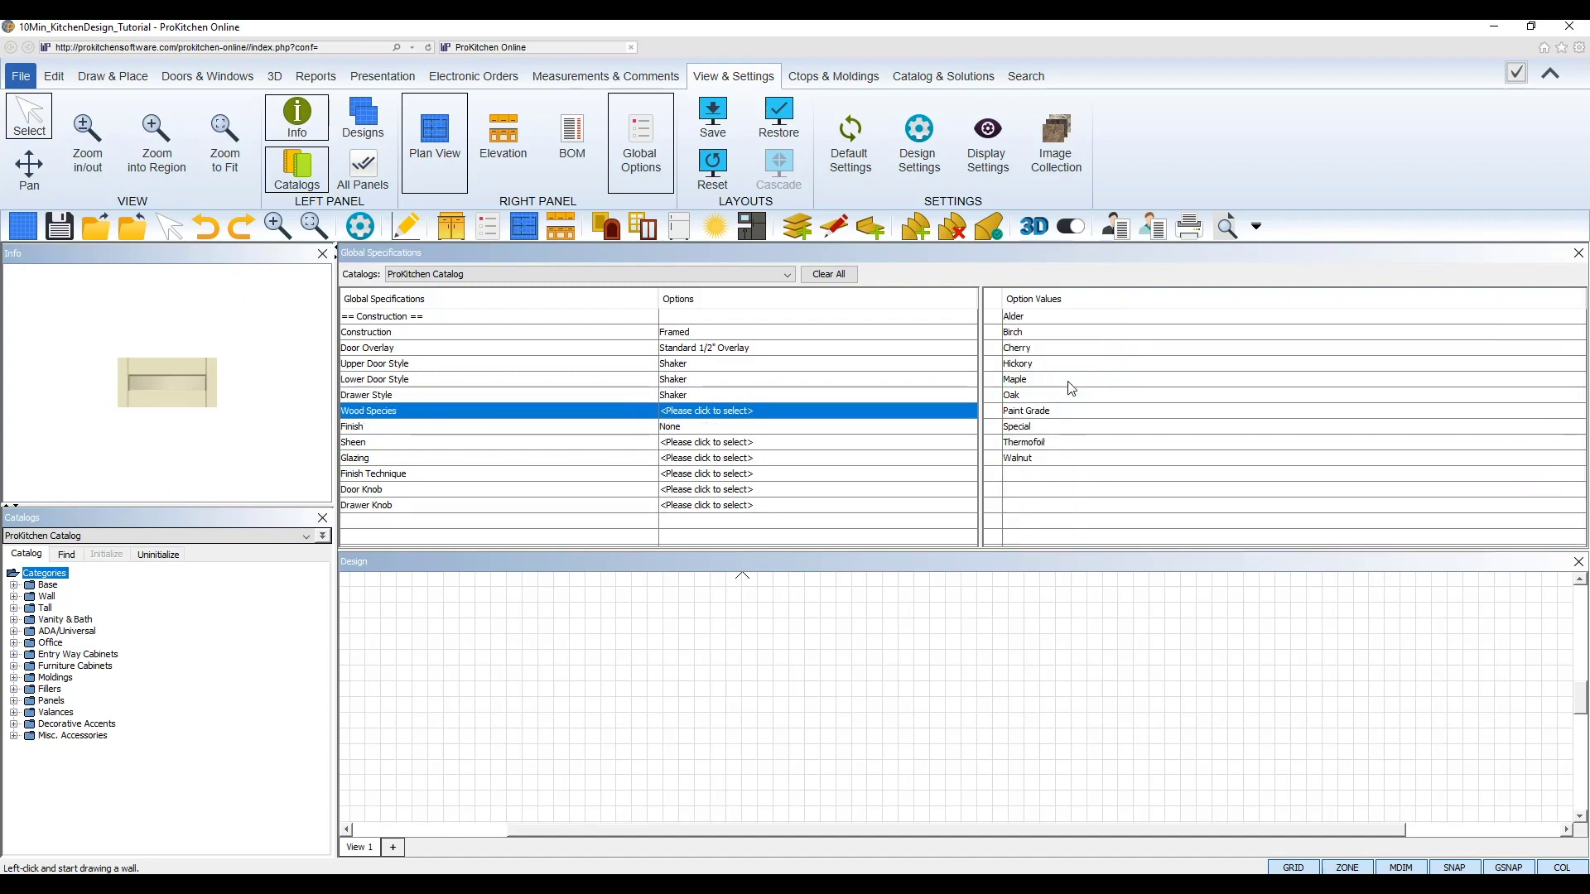
Step: Set the wood species to Oak with an upcharge of 1%
click(1037, 394)
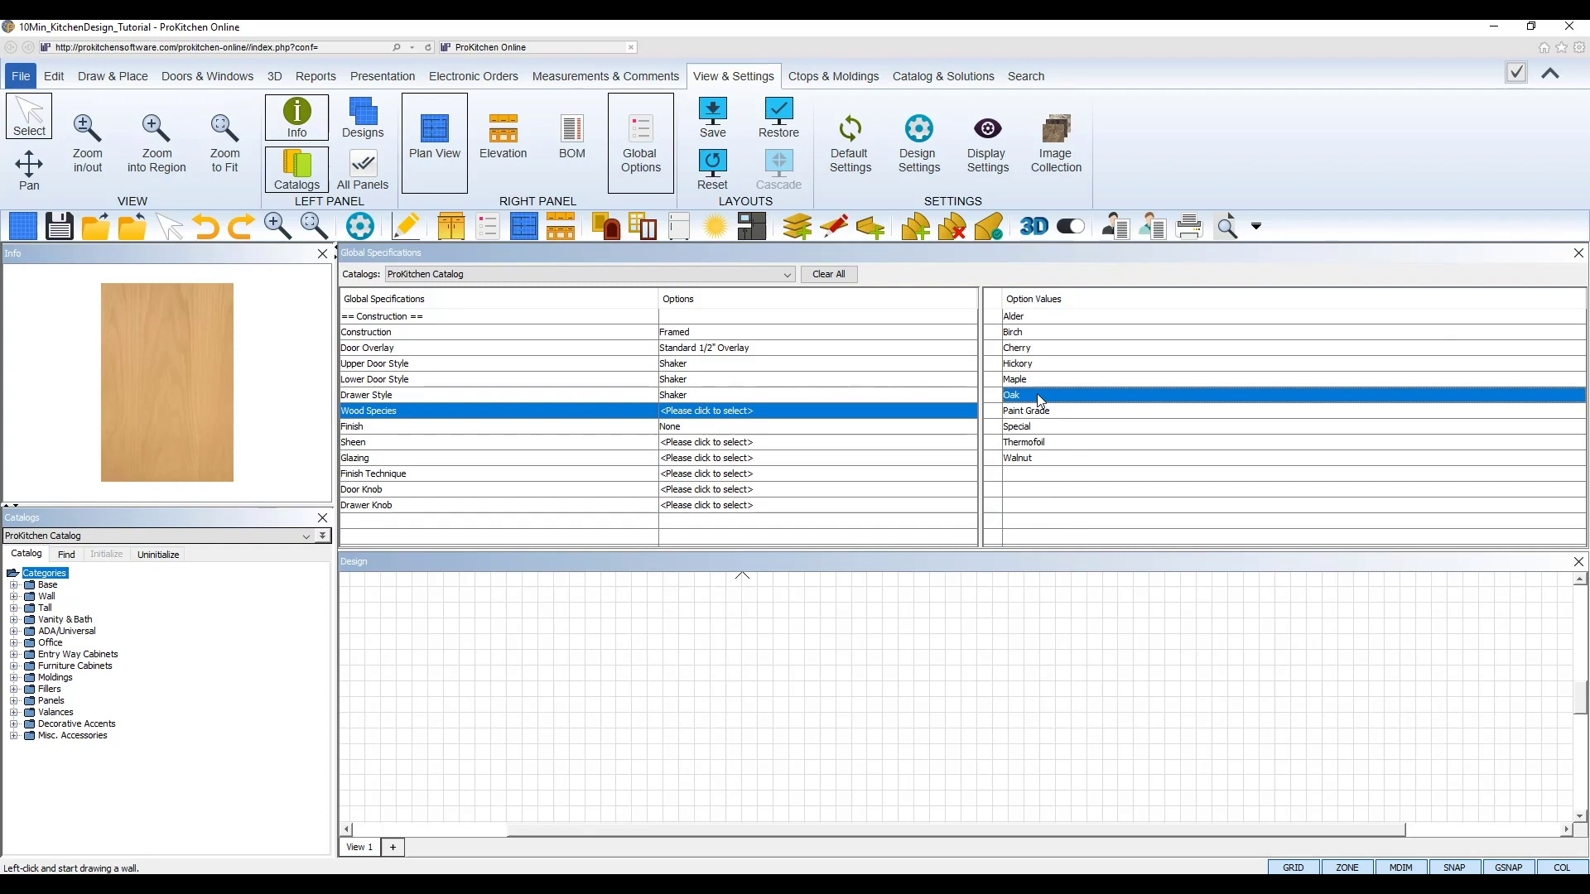
double_click(1037, 394)
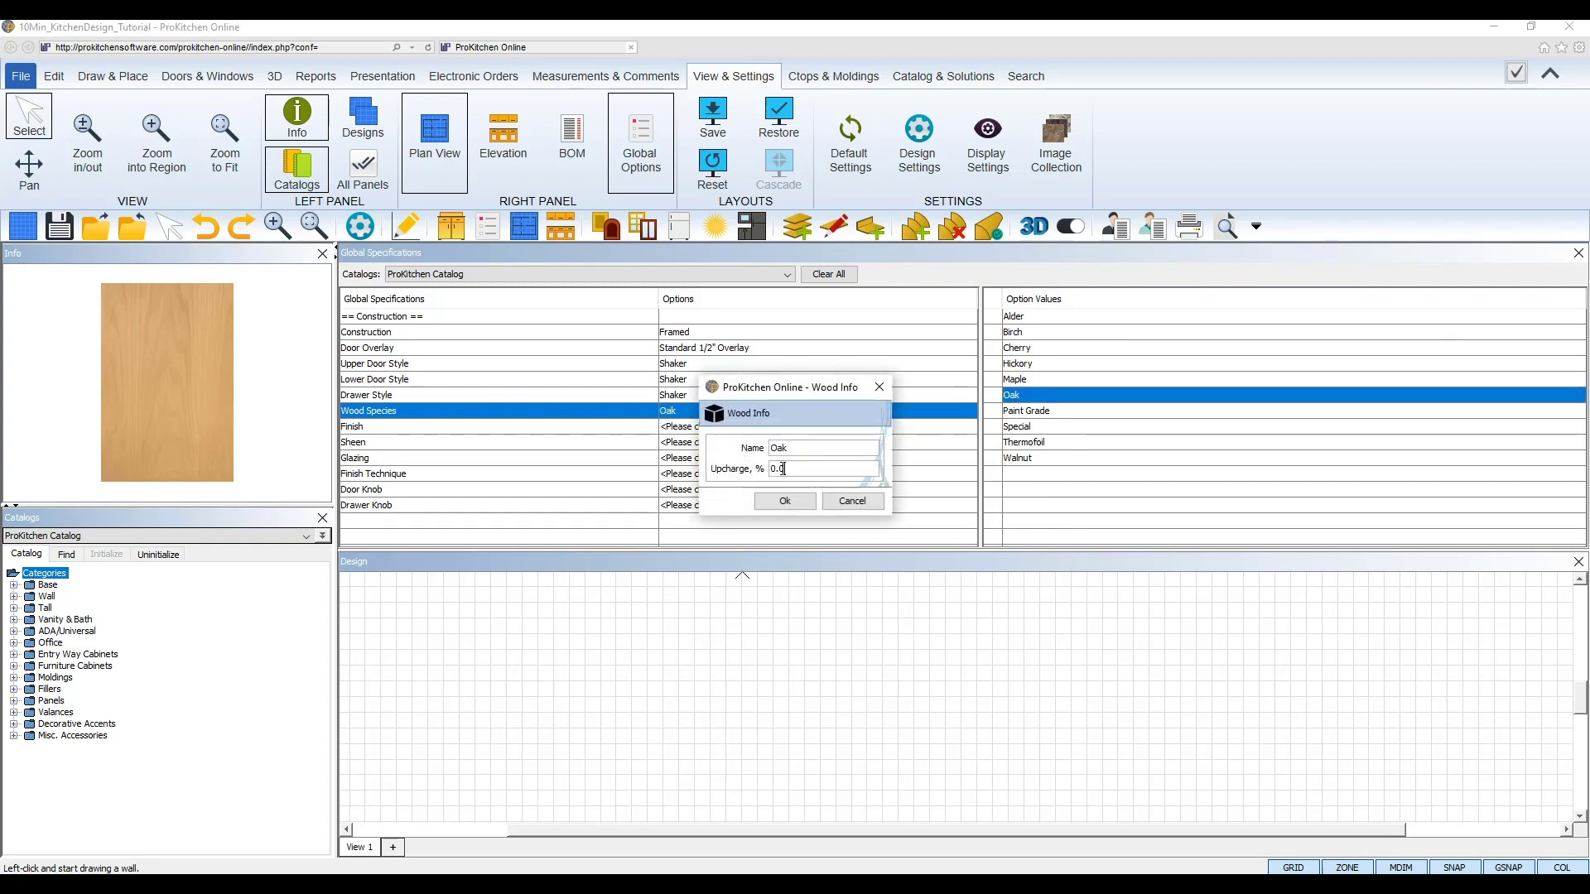
drag(766, 470, 797, 466)
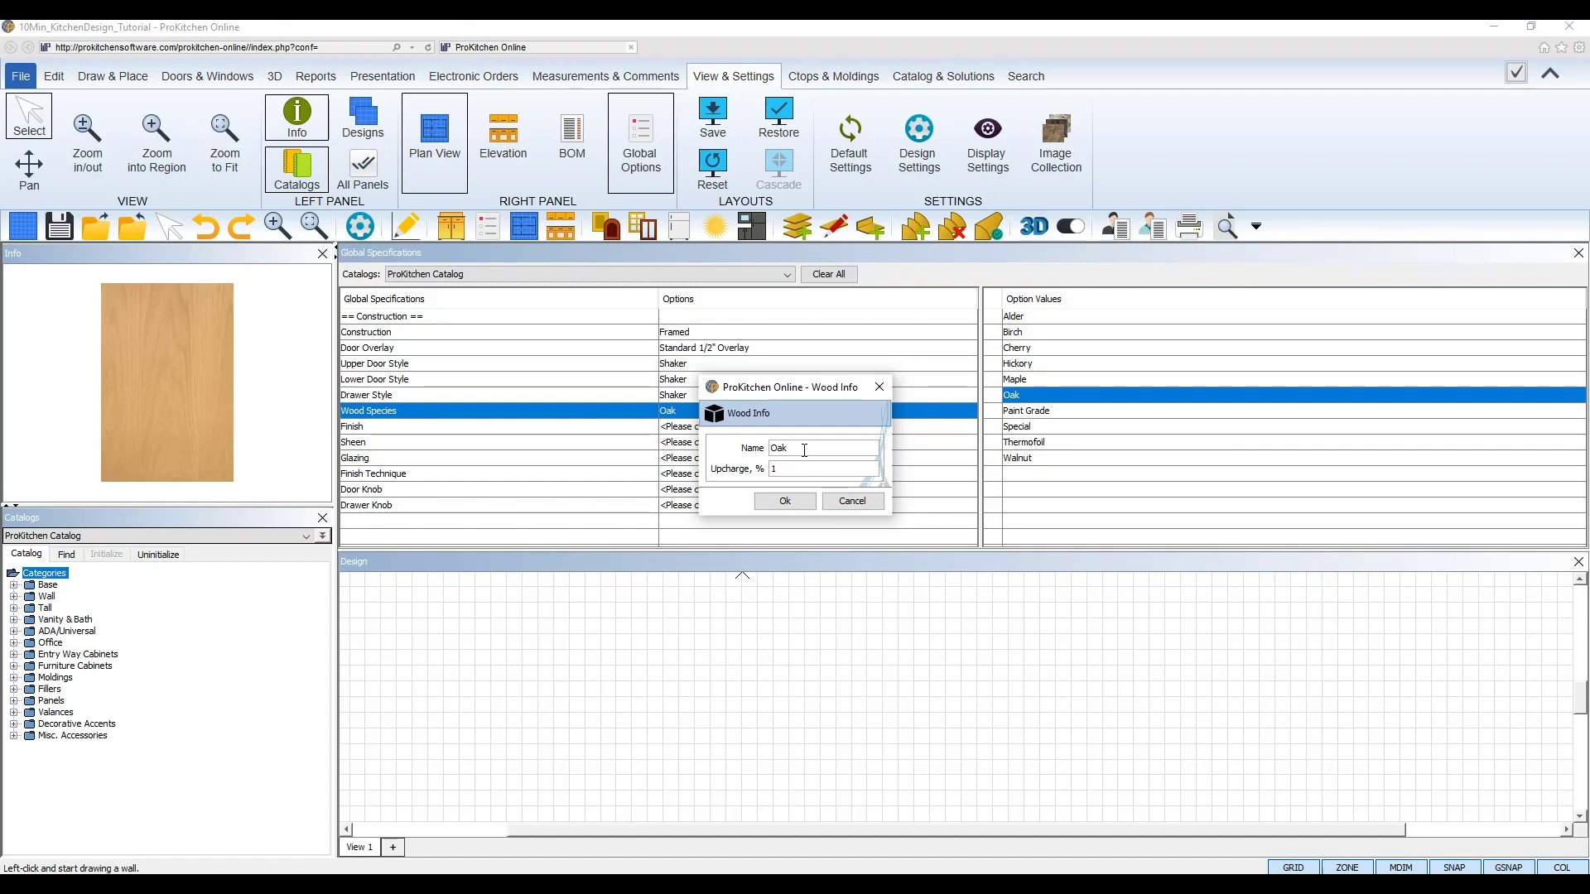
click(793, 500)
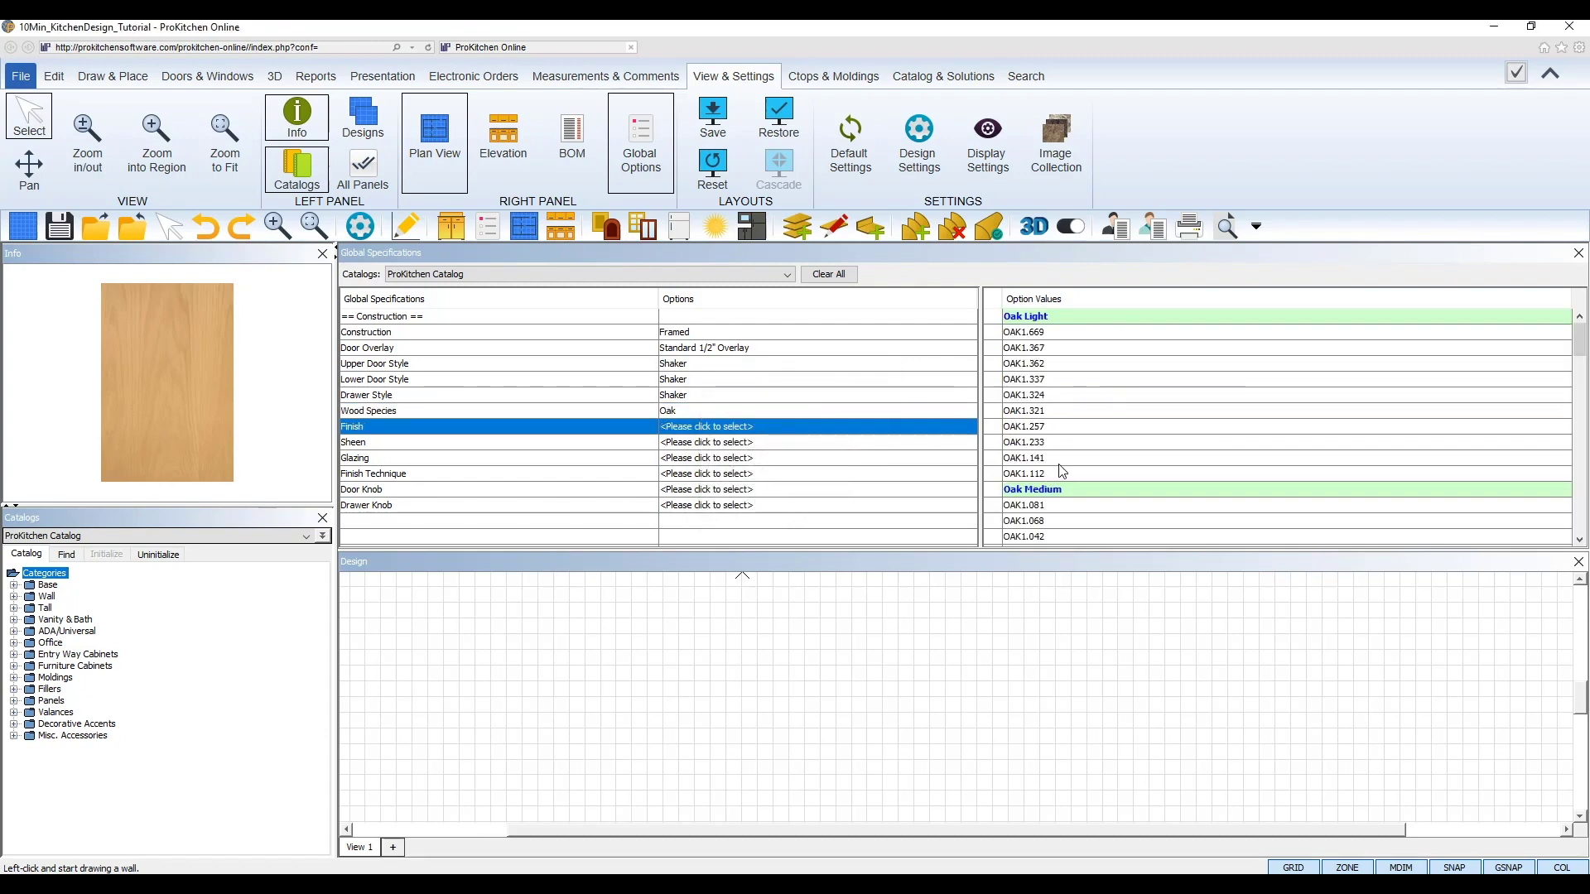
Step: Set the finish to OAK1.669 with Matte sheen, and choose None for both glazing and finish technique
click(1057, 333)
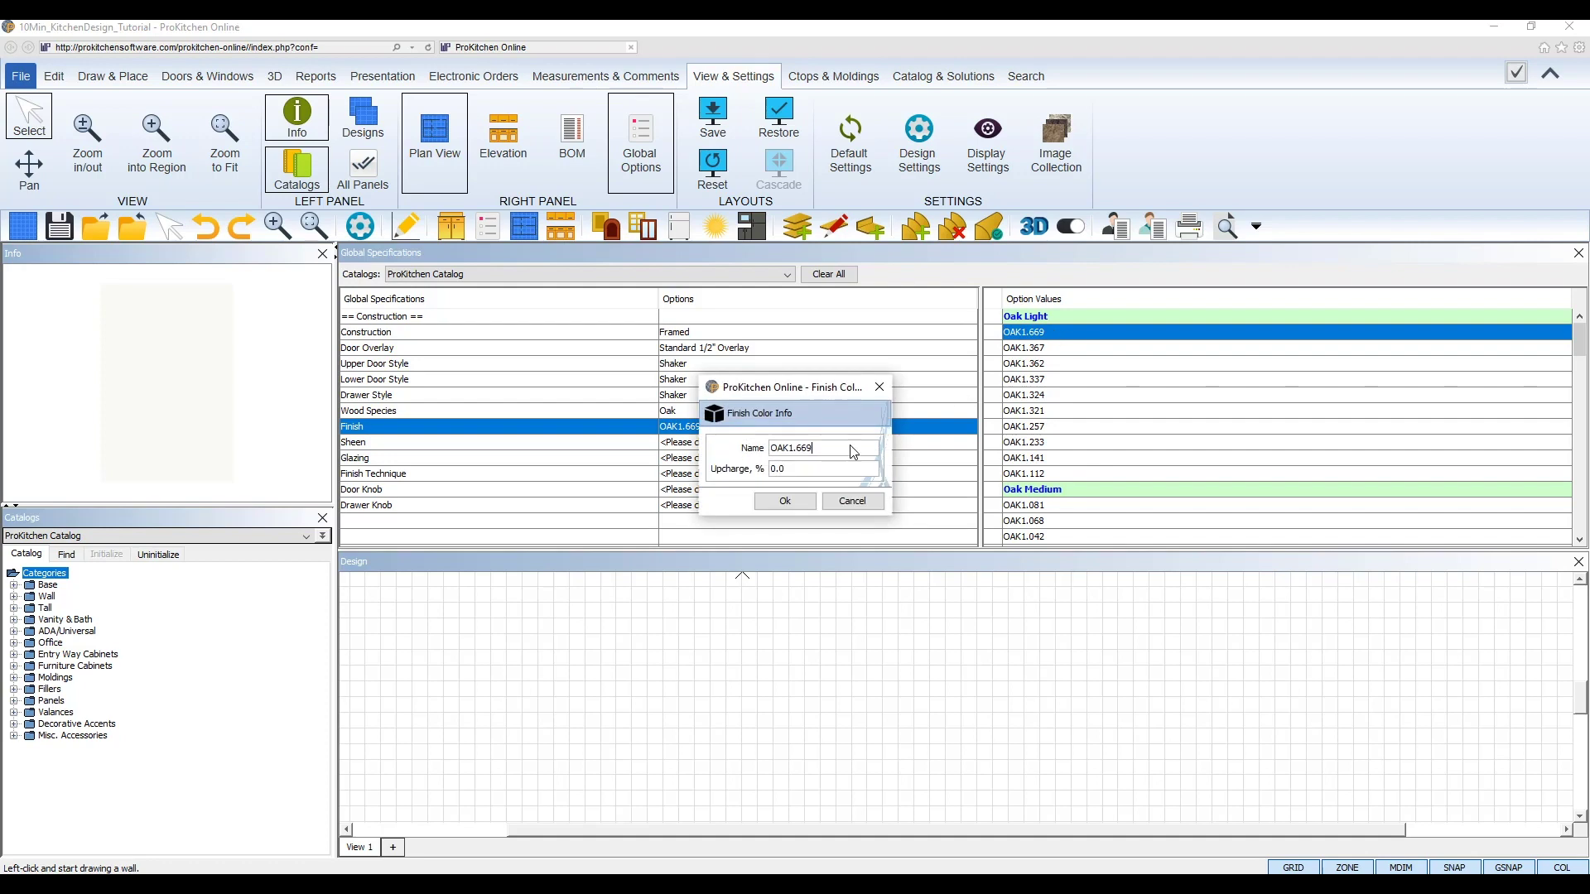
click(787, 502)
click(1057, 318)
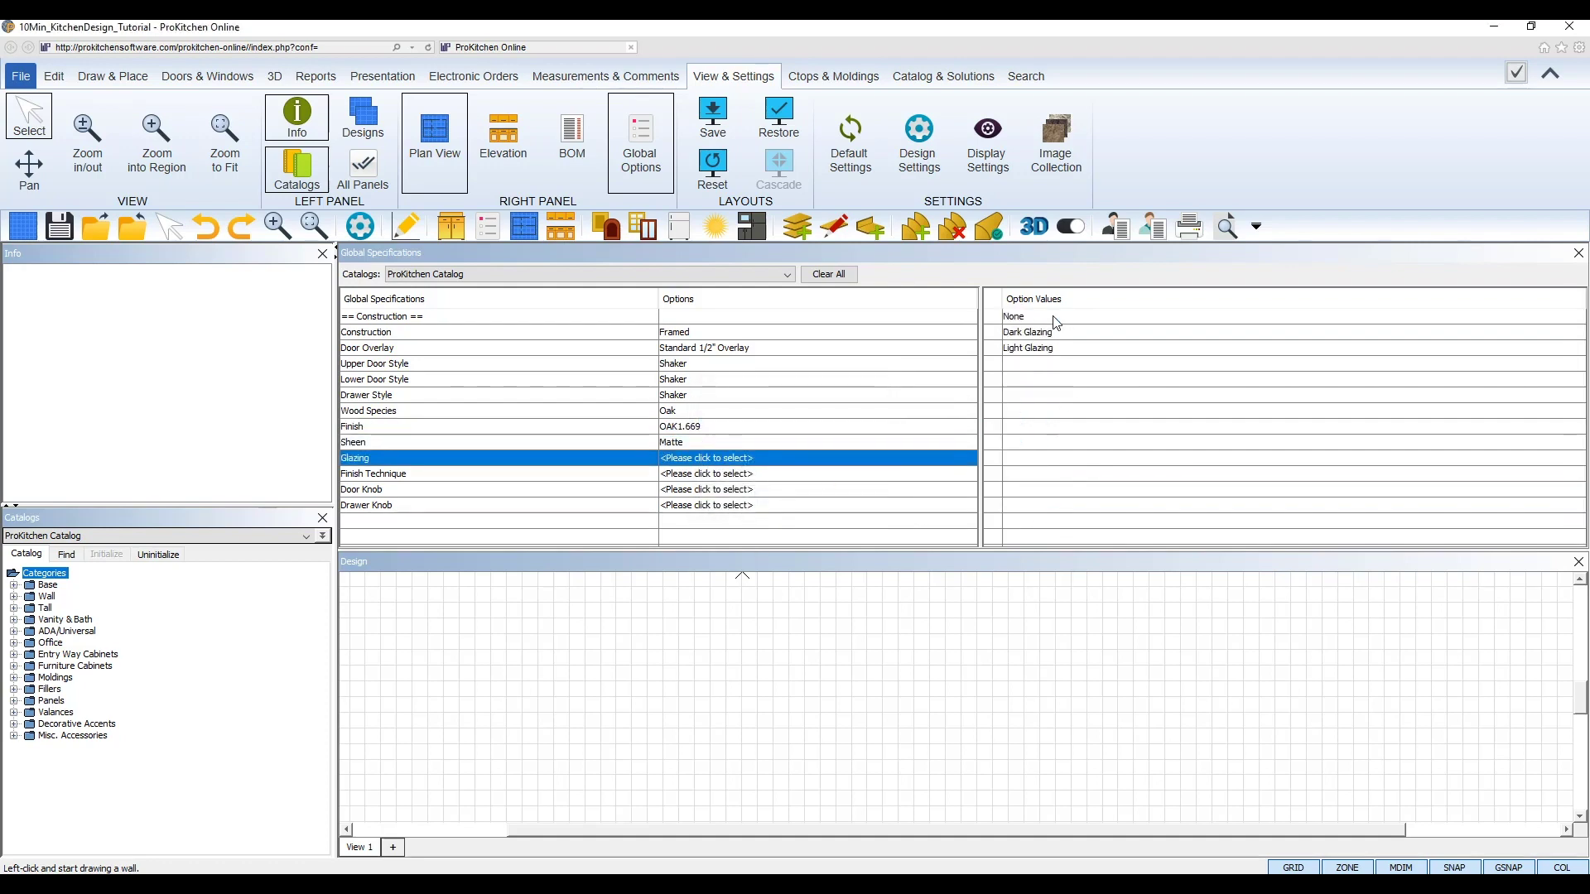
click(1055, 318)
click(1051, 316)
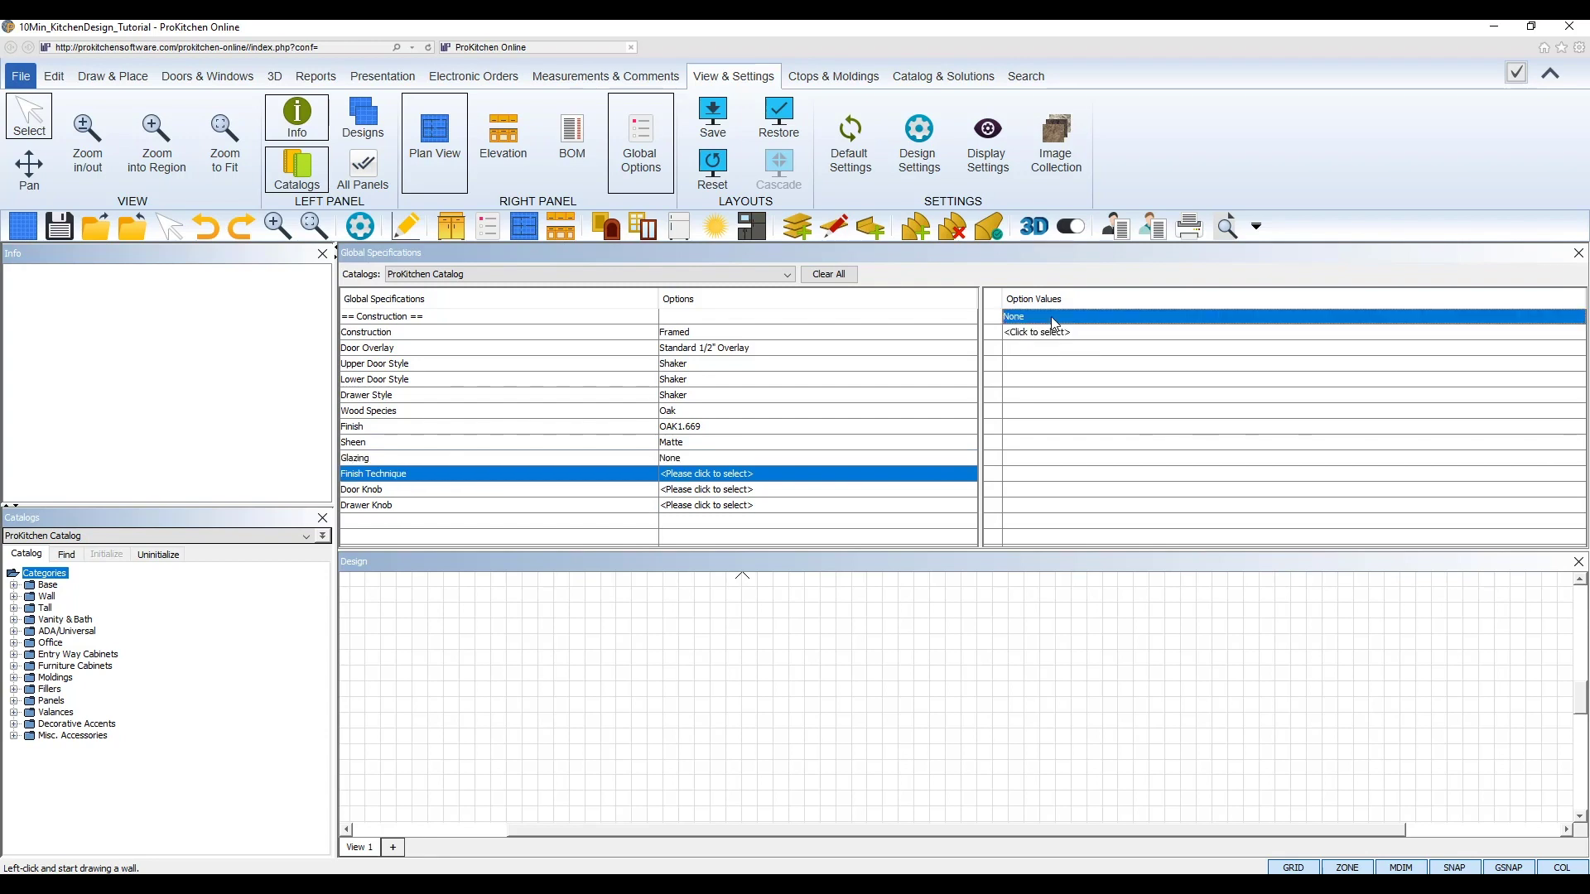
Step: Choose Bar Pull 02 for both the door knob and the drawer knob, and close the global specifications
drag(1579, 329, 1579, 410)
click(1105, 541)
click(1183, 367)
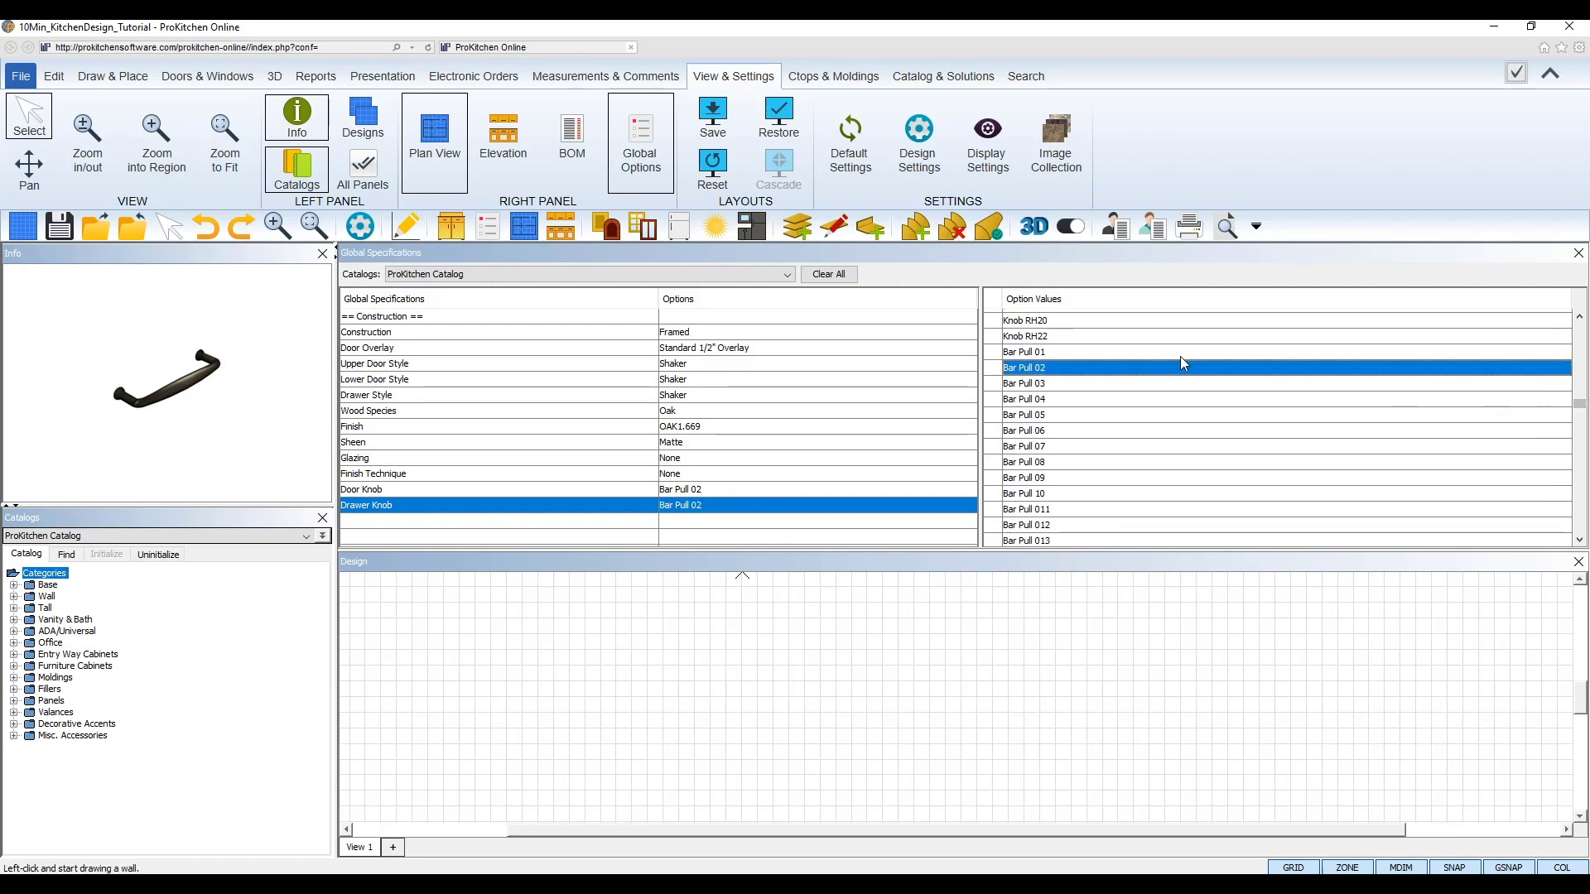
click(1578, 254)
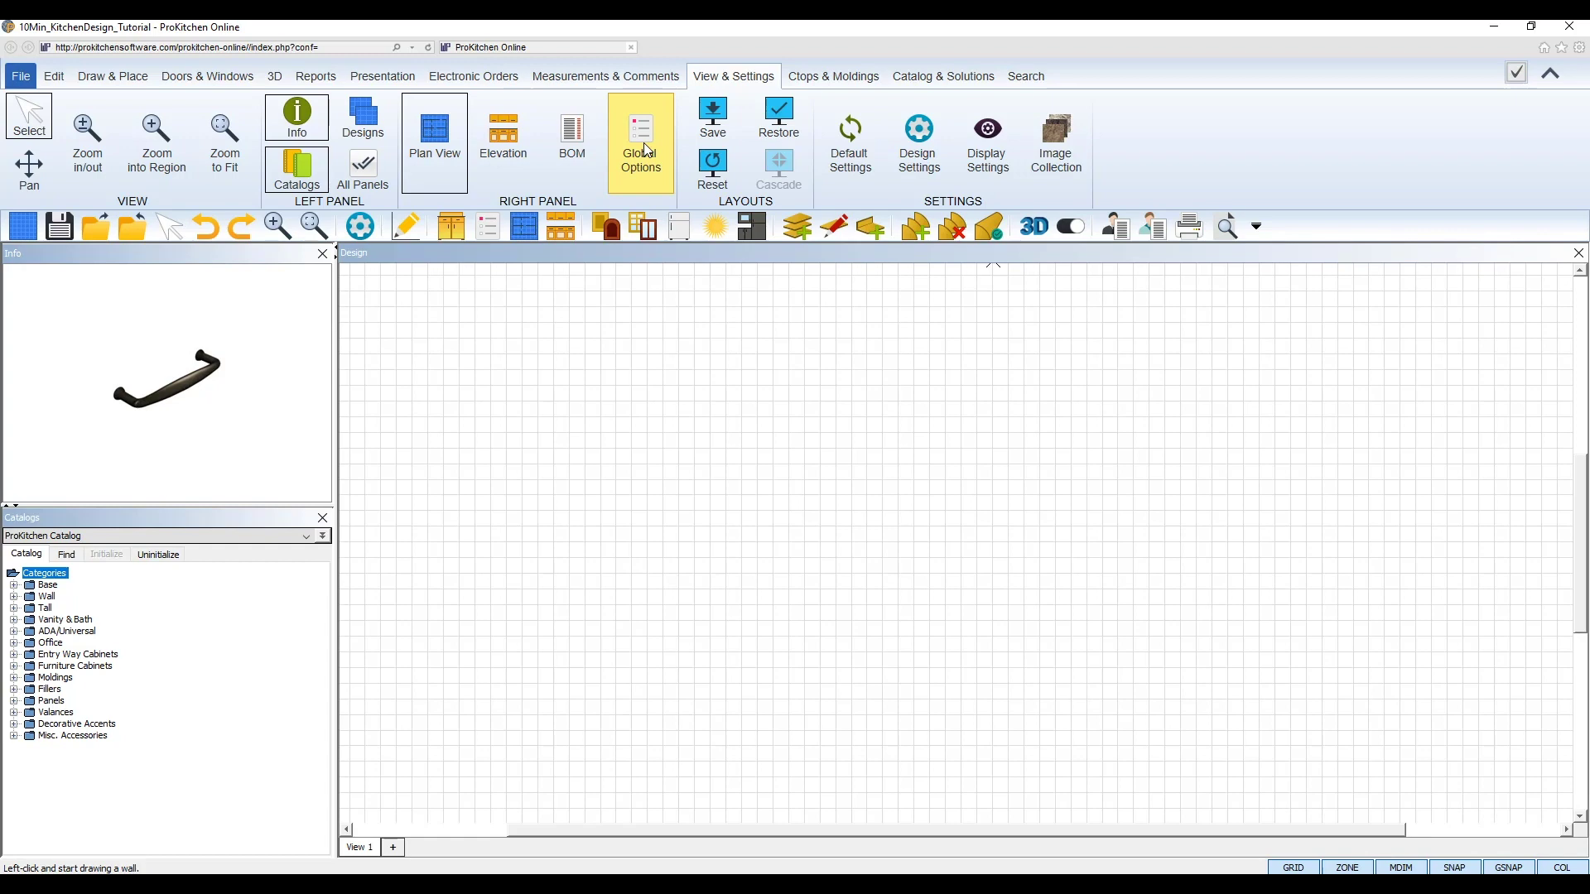
click(647, 150)
click(1578, 253)
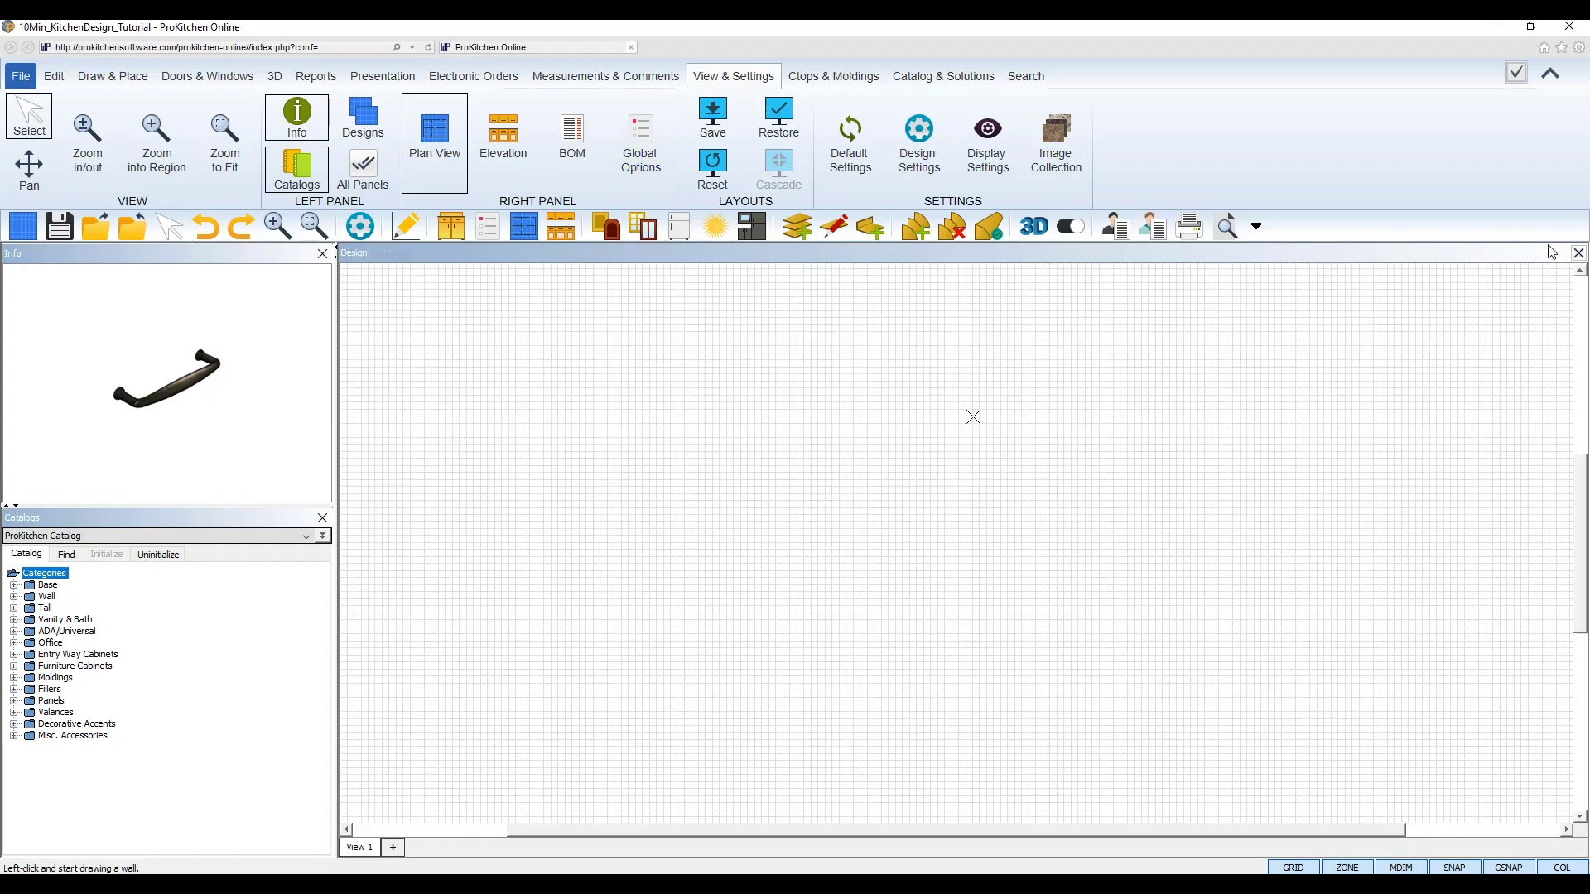
Step: Try sketching three connected walls clockwise, starting from the lower end of the left wall
click(138, 82)
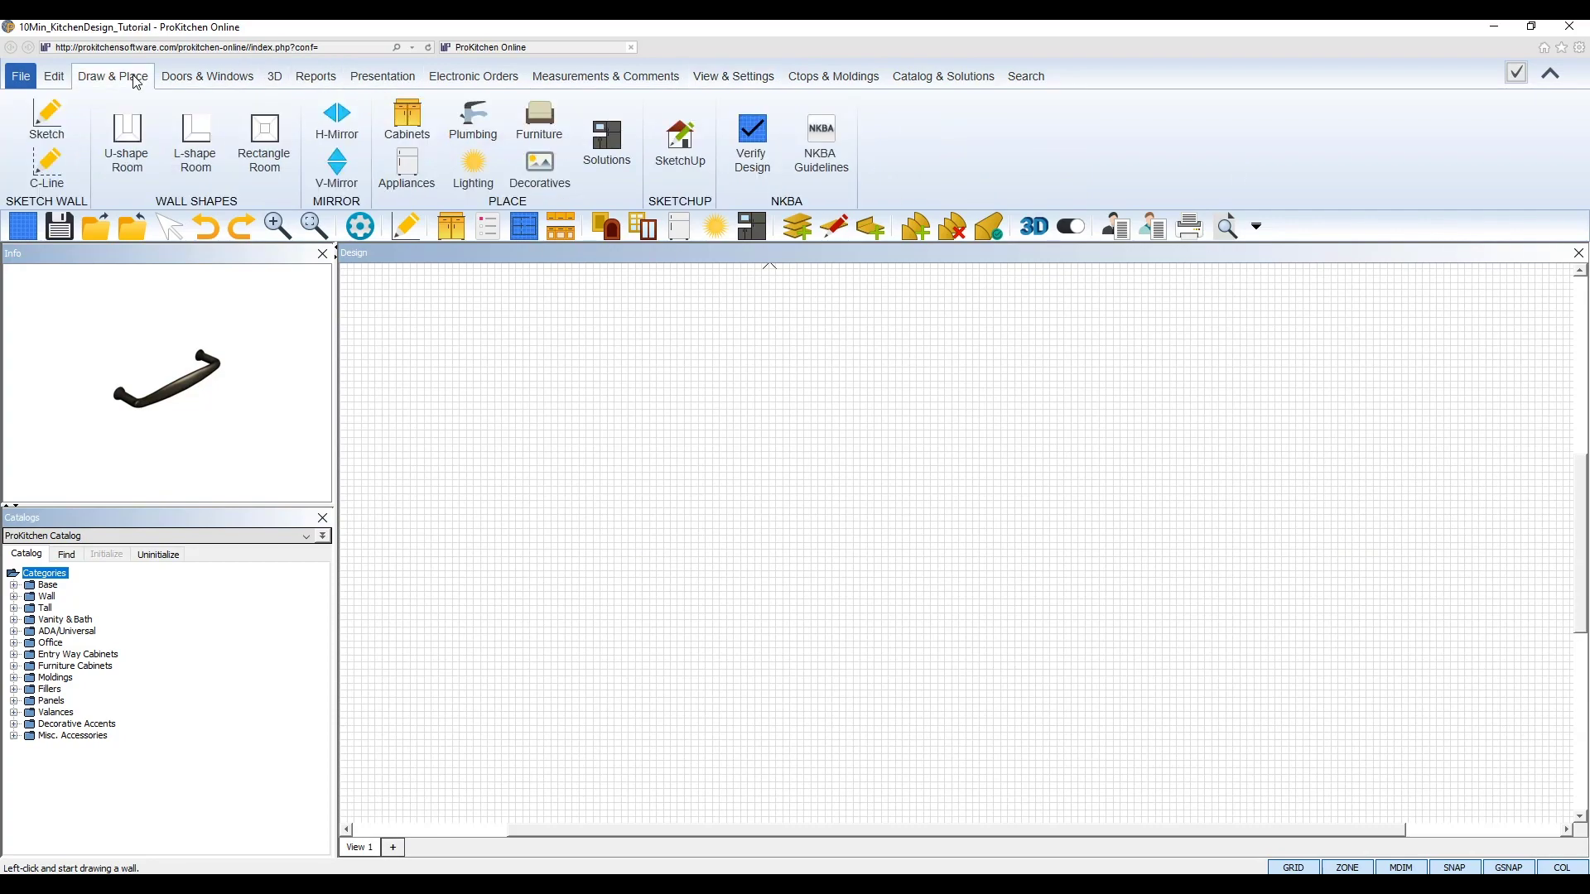
click(56, 113)
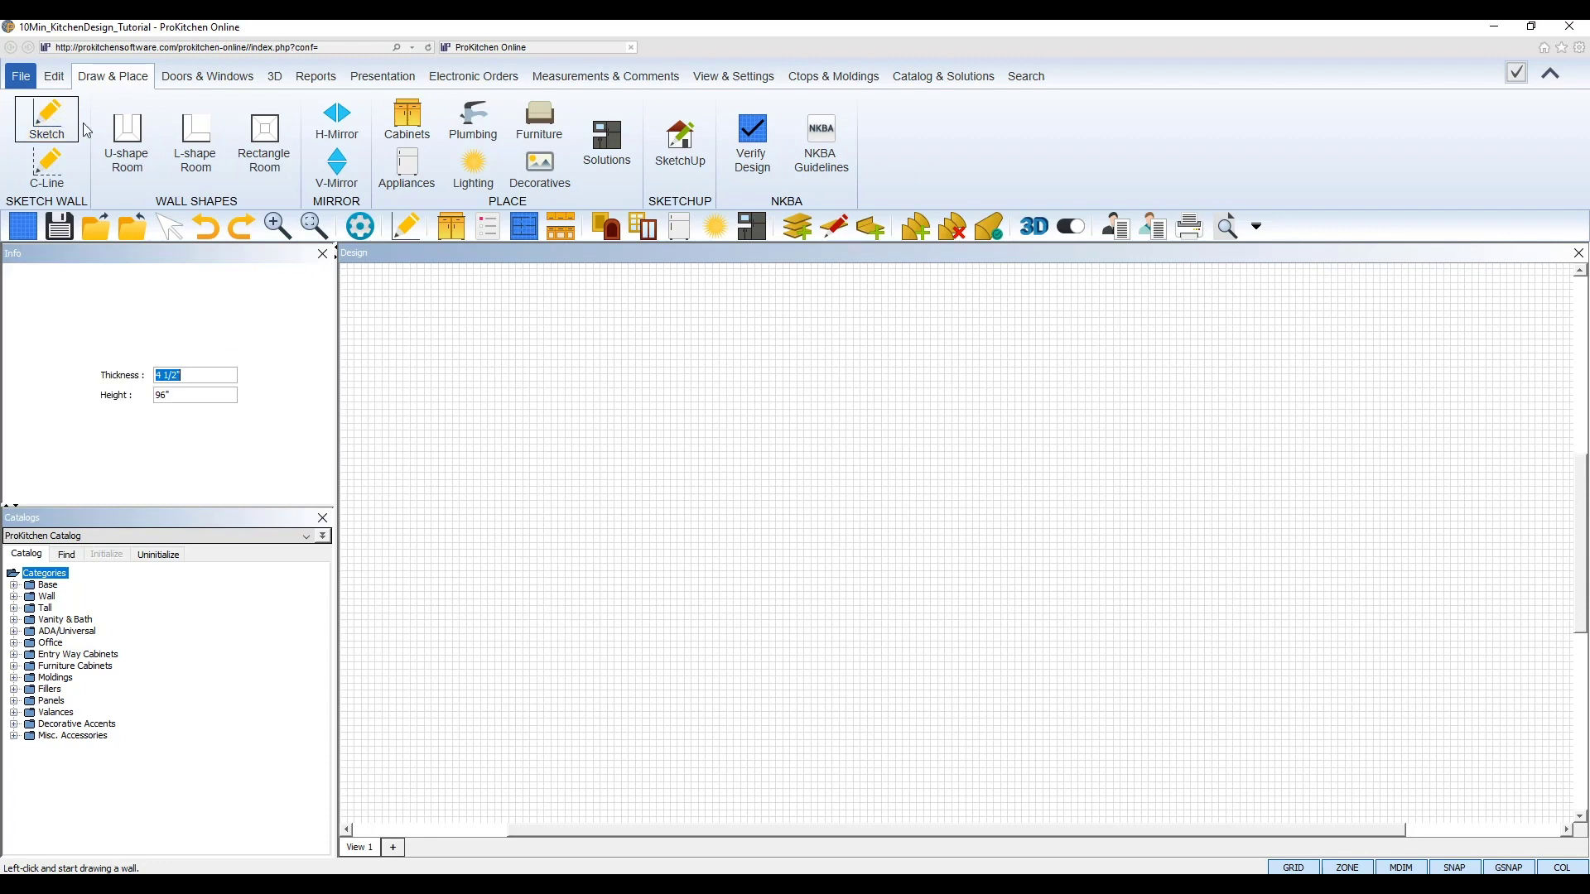
click(677, 697)
click(661, 429)
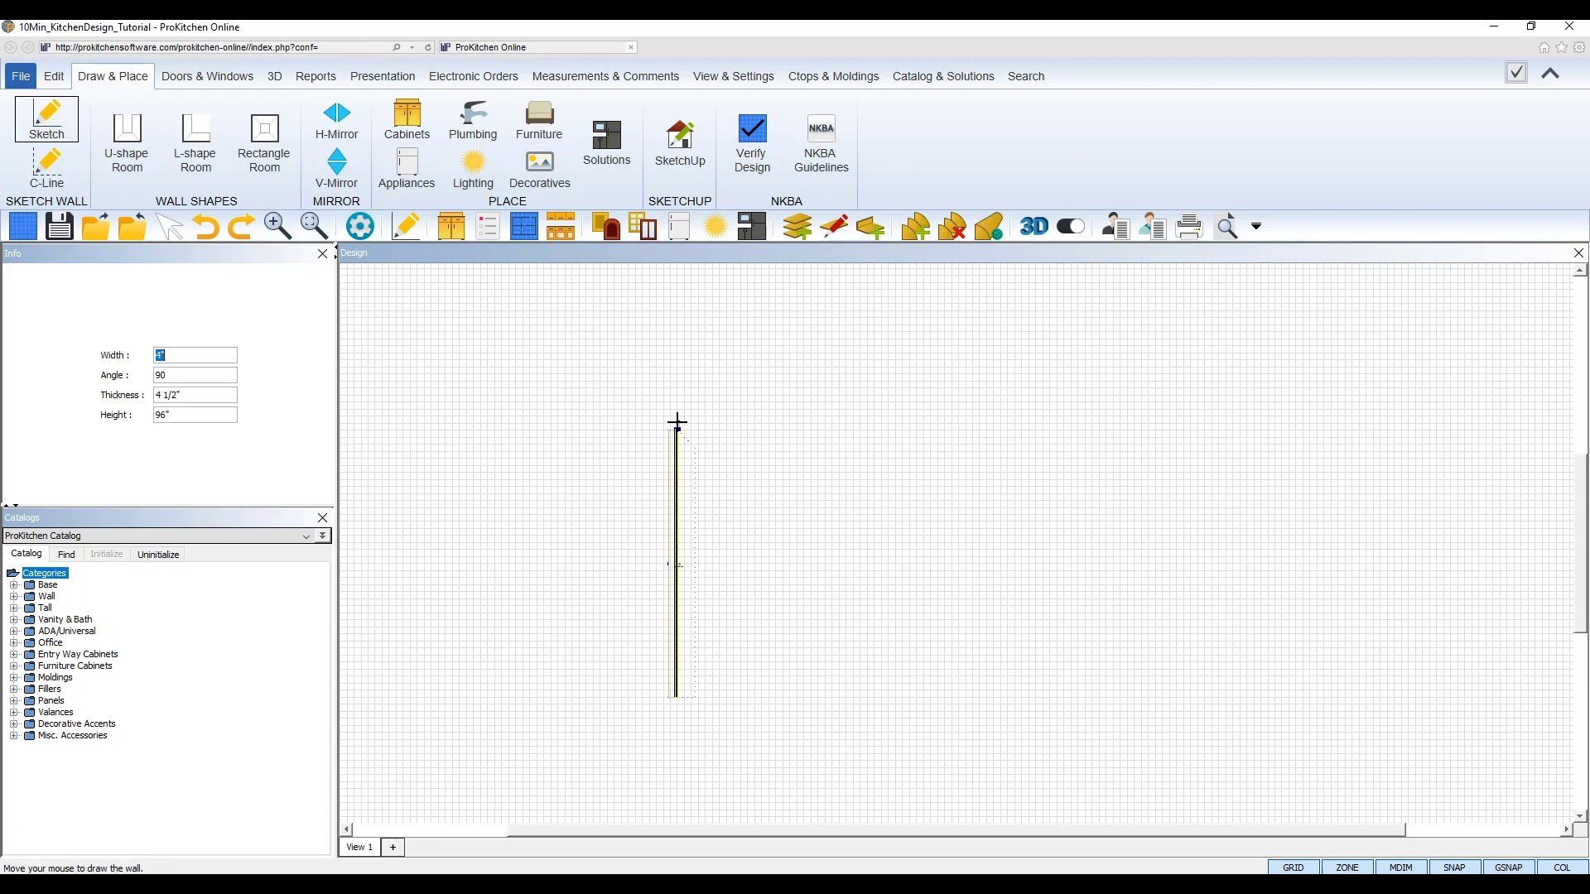
click(1035, 429)
double_click(1067, 671)
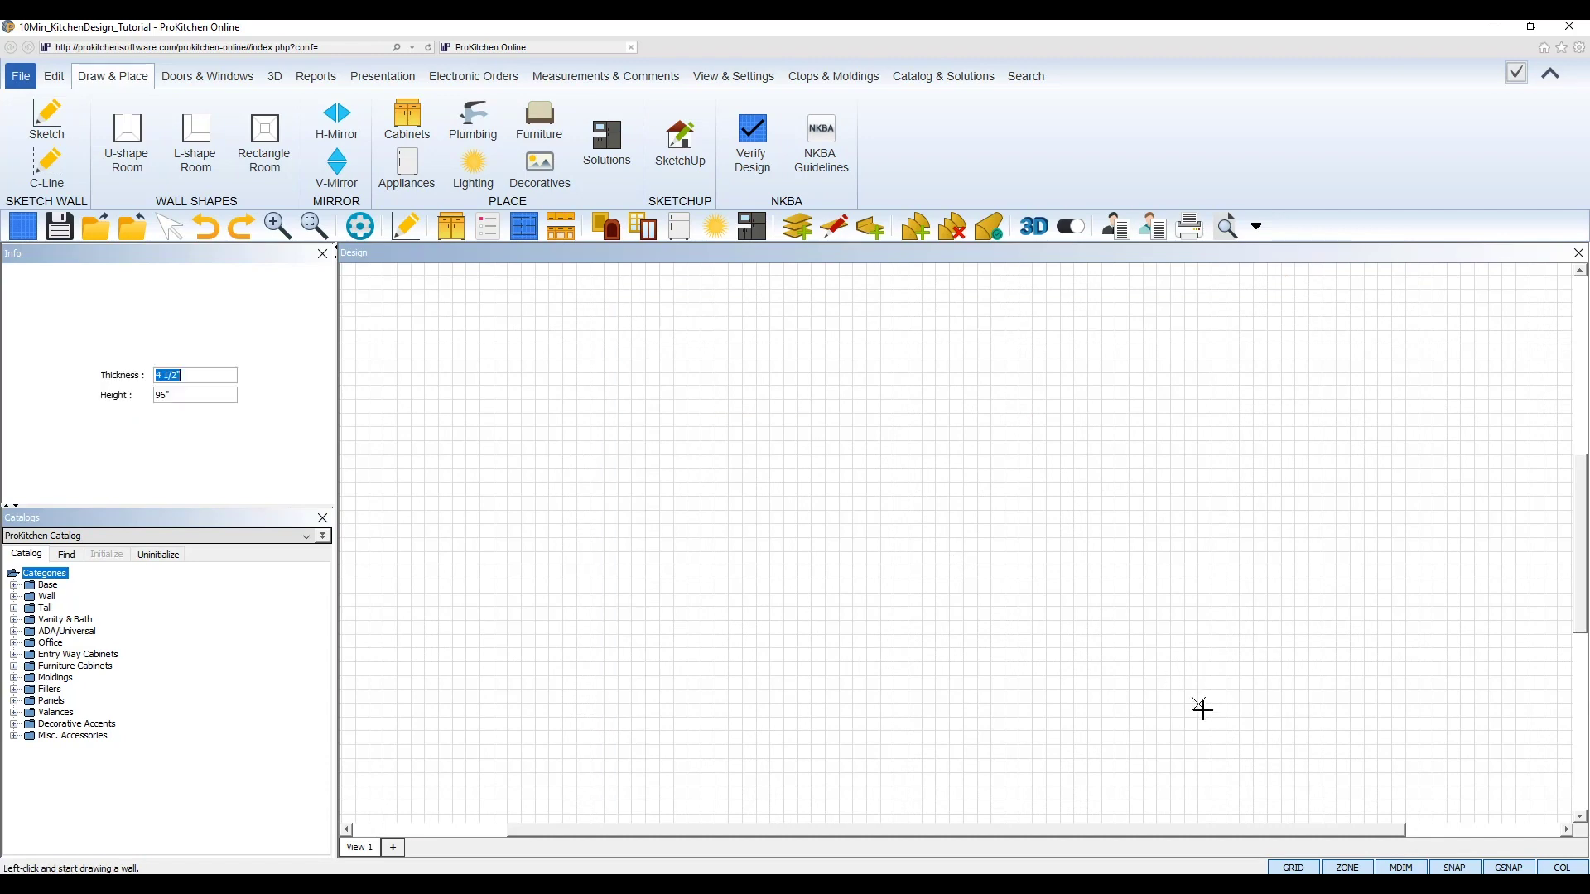
Step: Try sketching three connected walls counterclockwise, starting from the lower end of the right wall
click(1201, 710)
click(1152, 399)
click(689, 404)
double_click(719, 742)
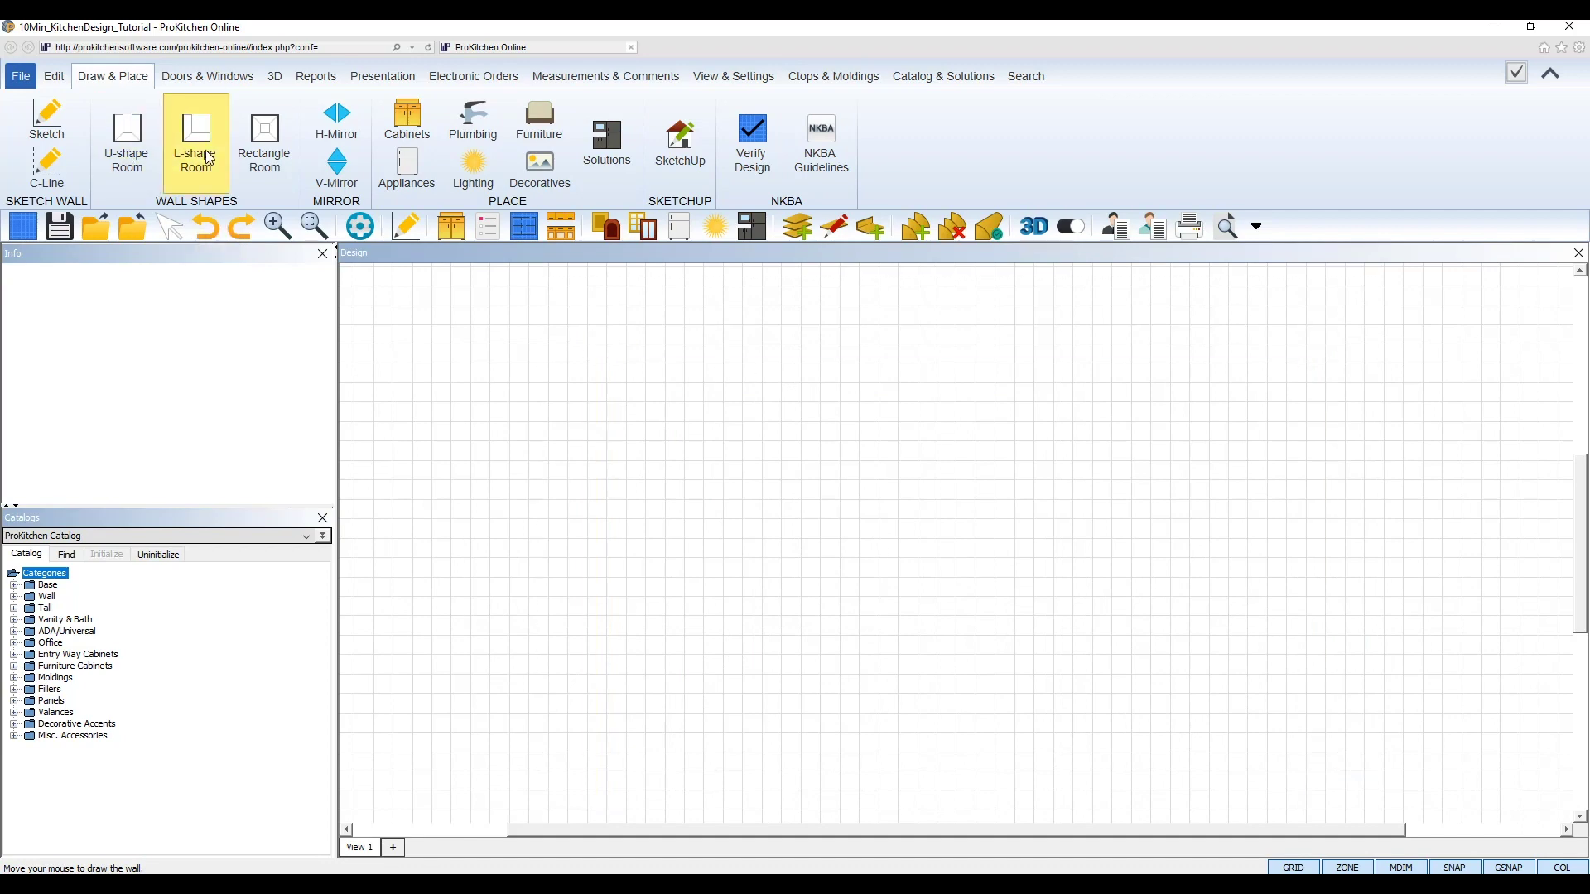
Step: Create an L-shaped room with dimension A of 140" and dimension B of 131 3/4"
click(199, 145)
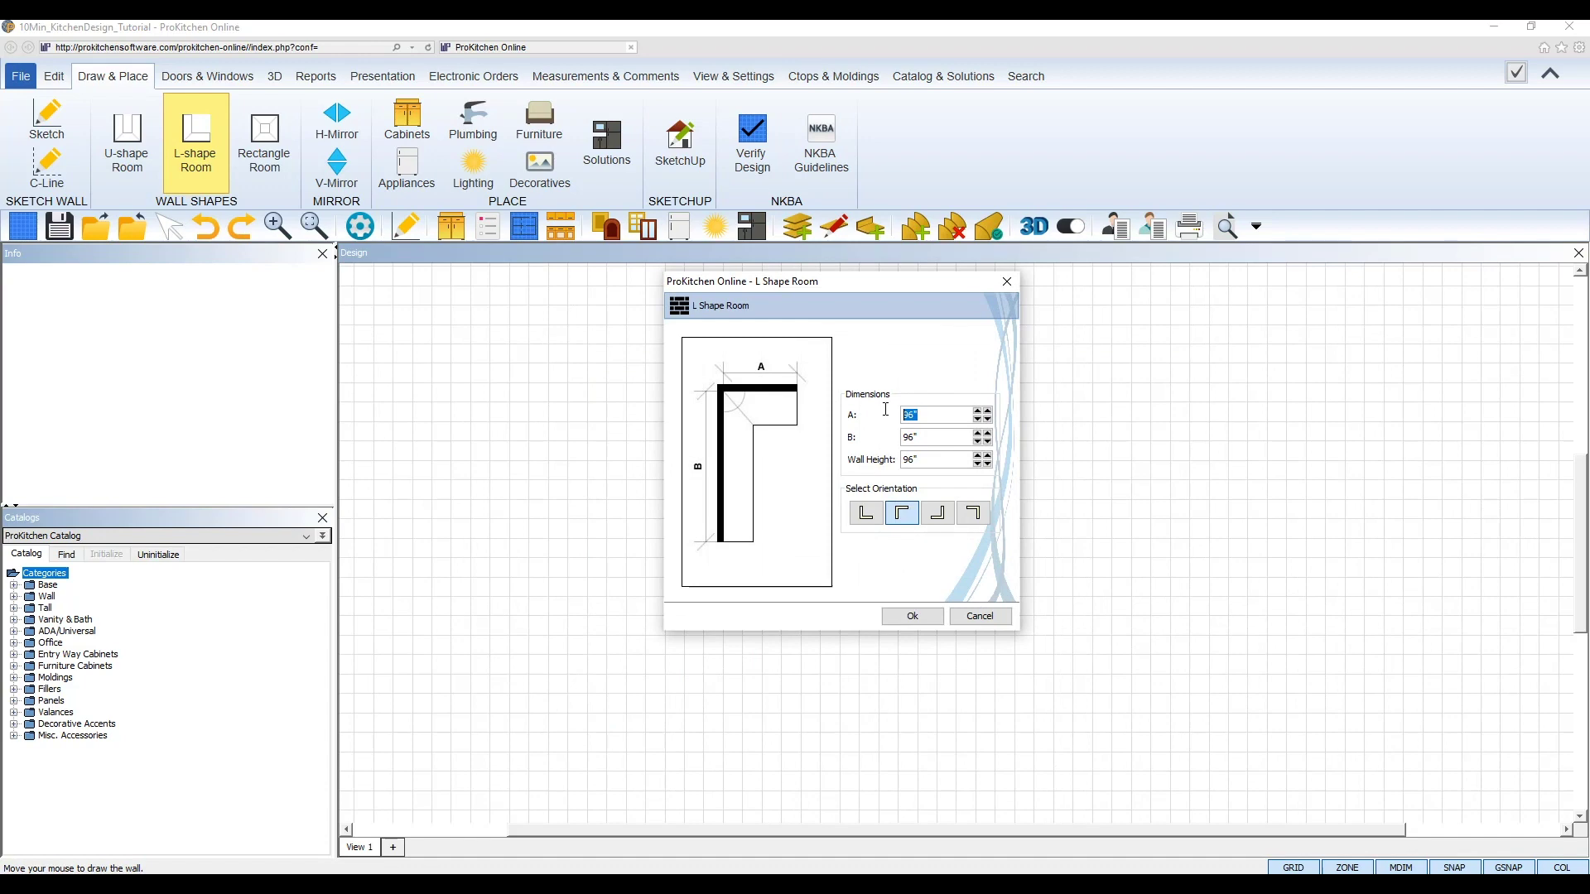
text(1)
click(953, 443)
text(131 3/4)
click(910, 616)
Step: Save the design as 10Min_KitchenDesign_Tutorial in the Tutorial Designs cloud folder, and place the L-shaped room in the plan
click(59, 226)
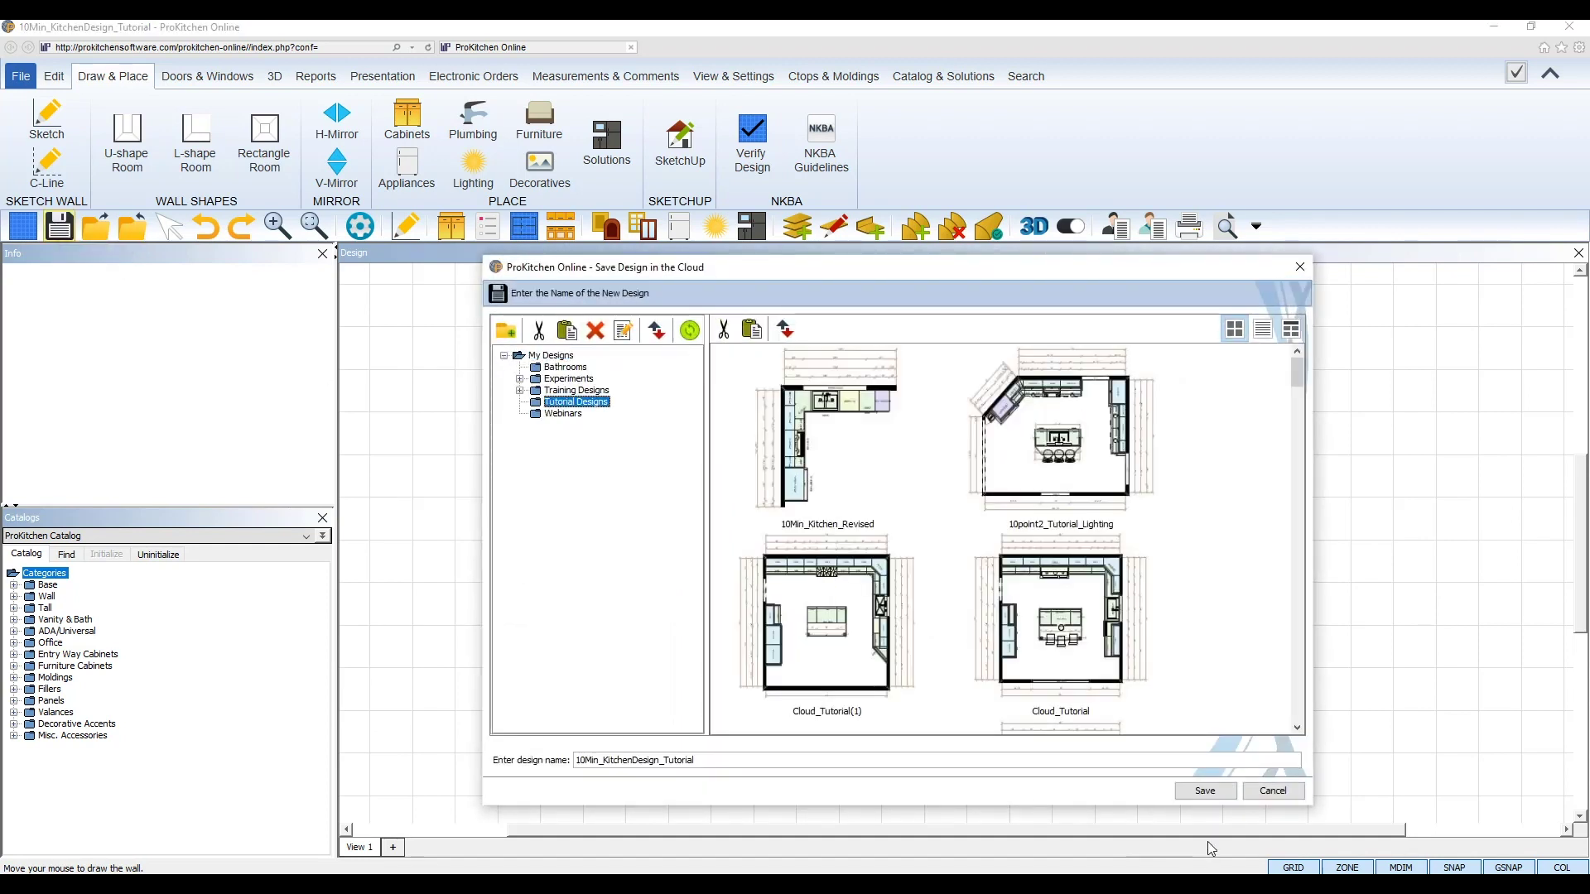
click(1206, 789)
click(853, 479)
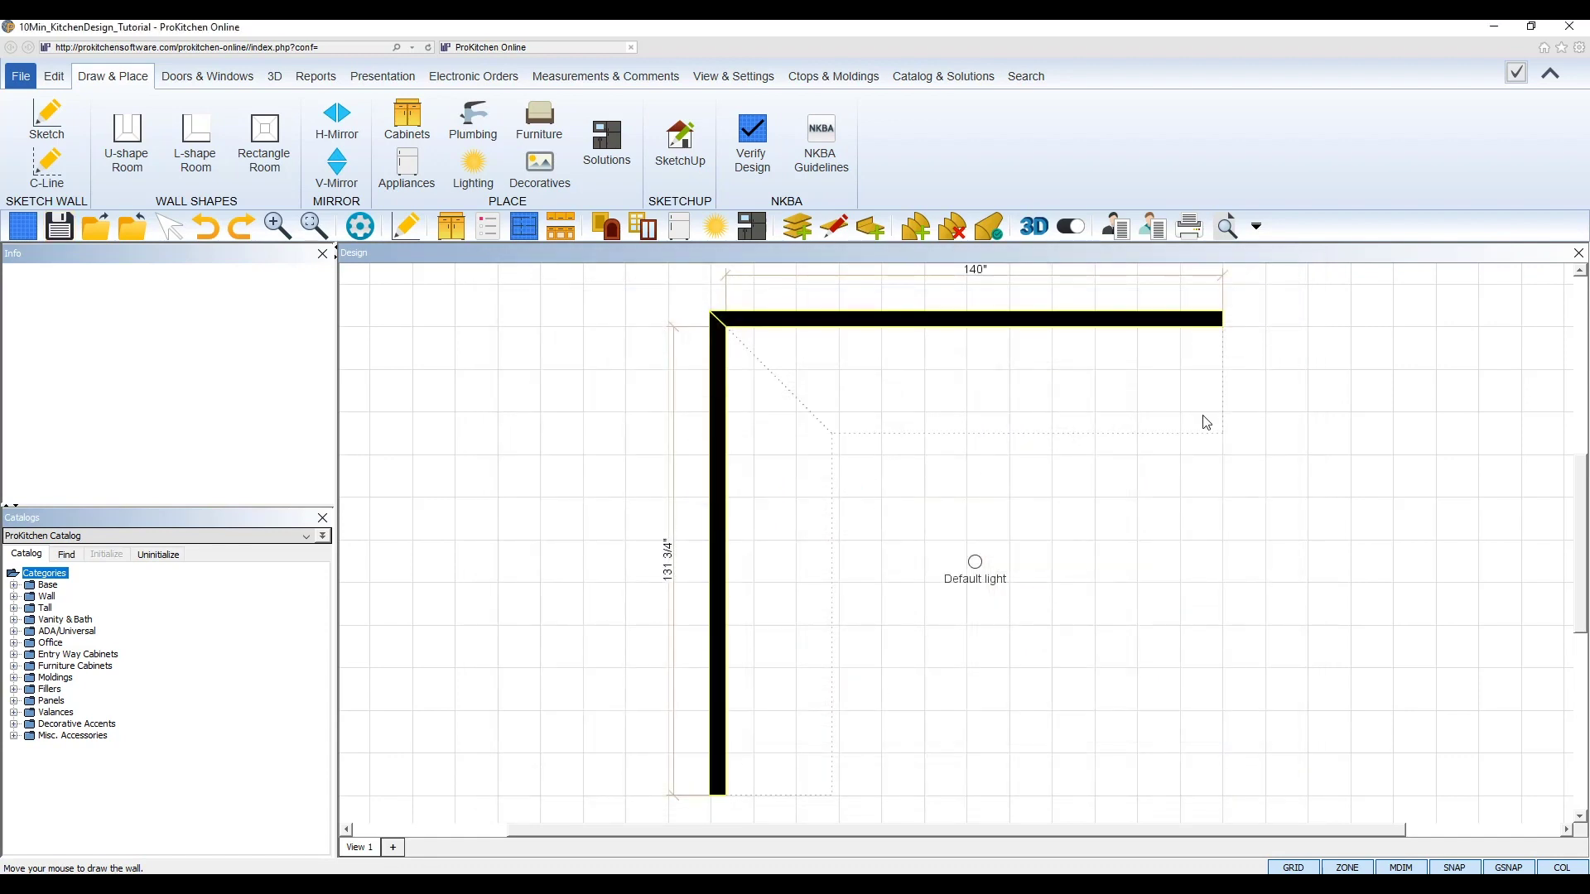
Step: Place an SCB33L Square Corner Base cabinet from the Base corner cabinets in the corner where the two walls meet
click(1552, 77)
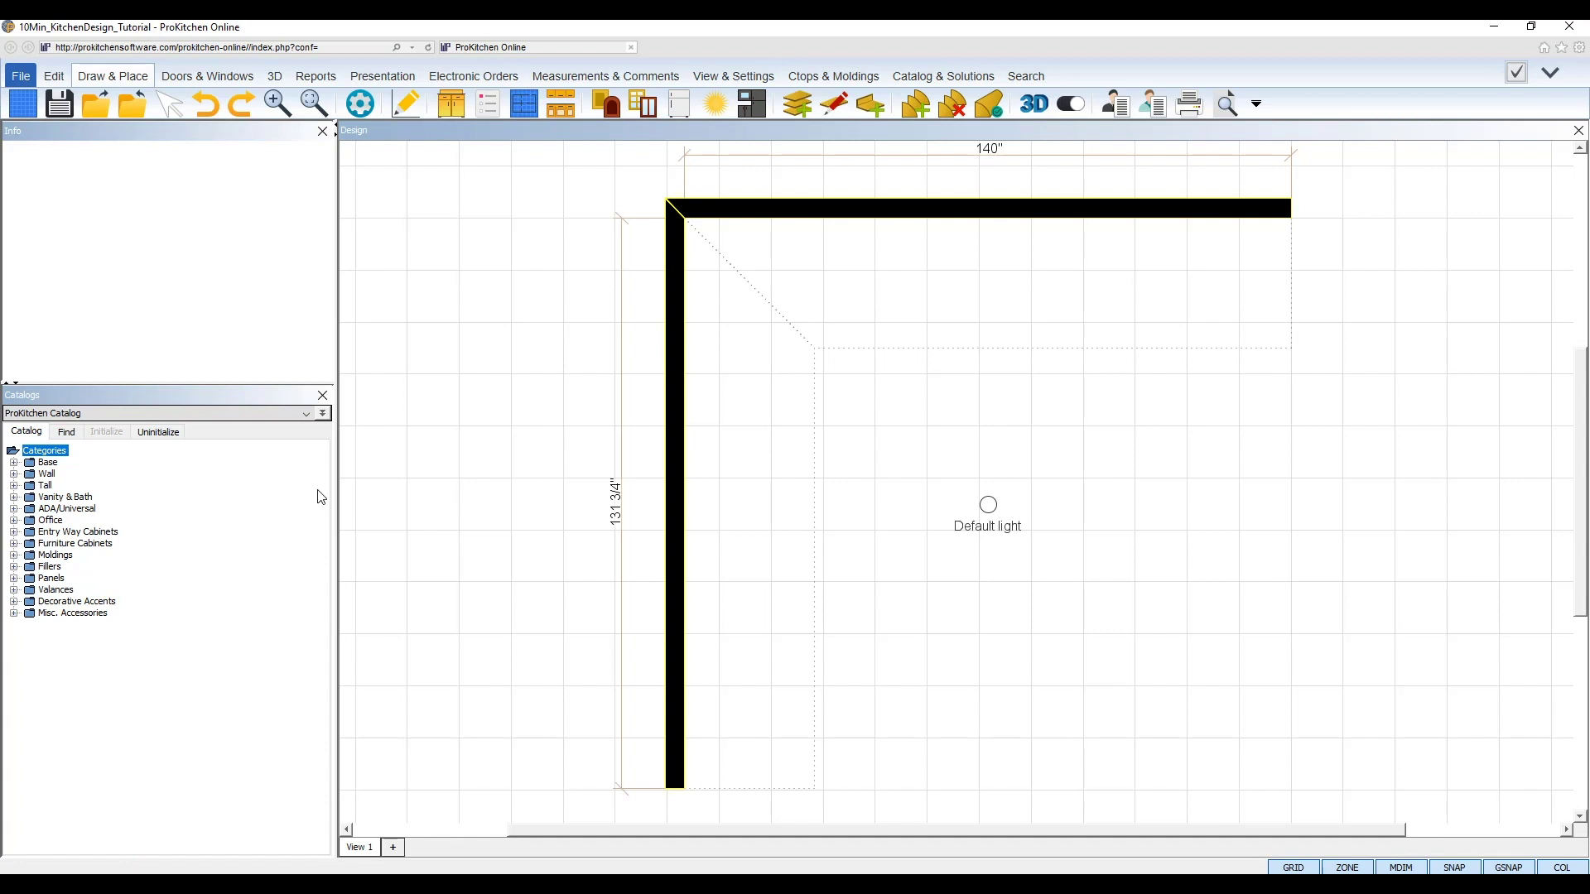
click(34, 465)
click(14, 463)
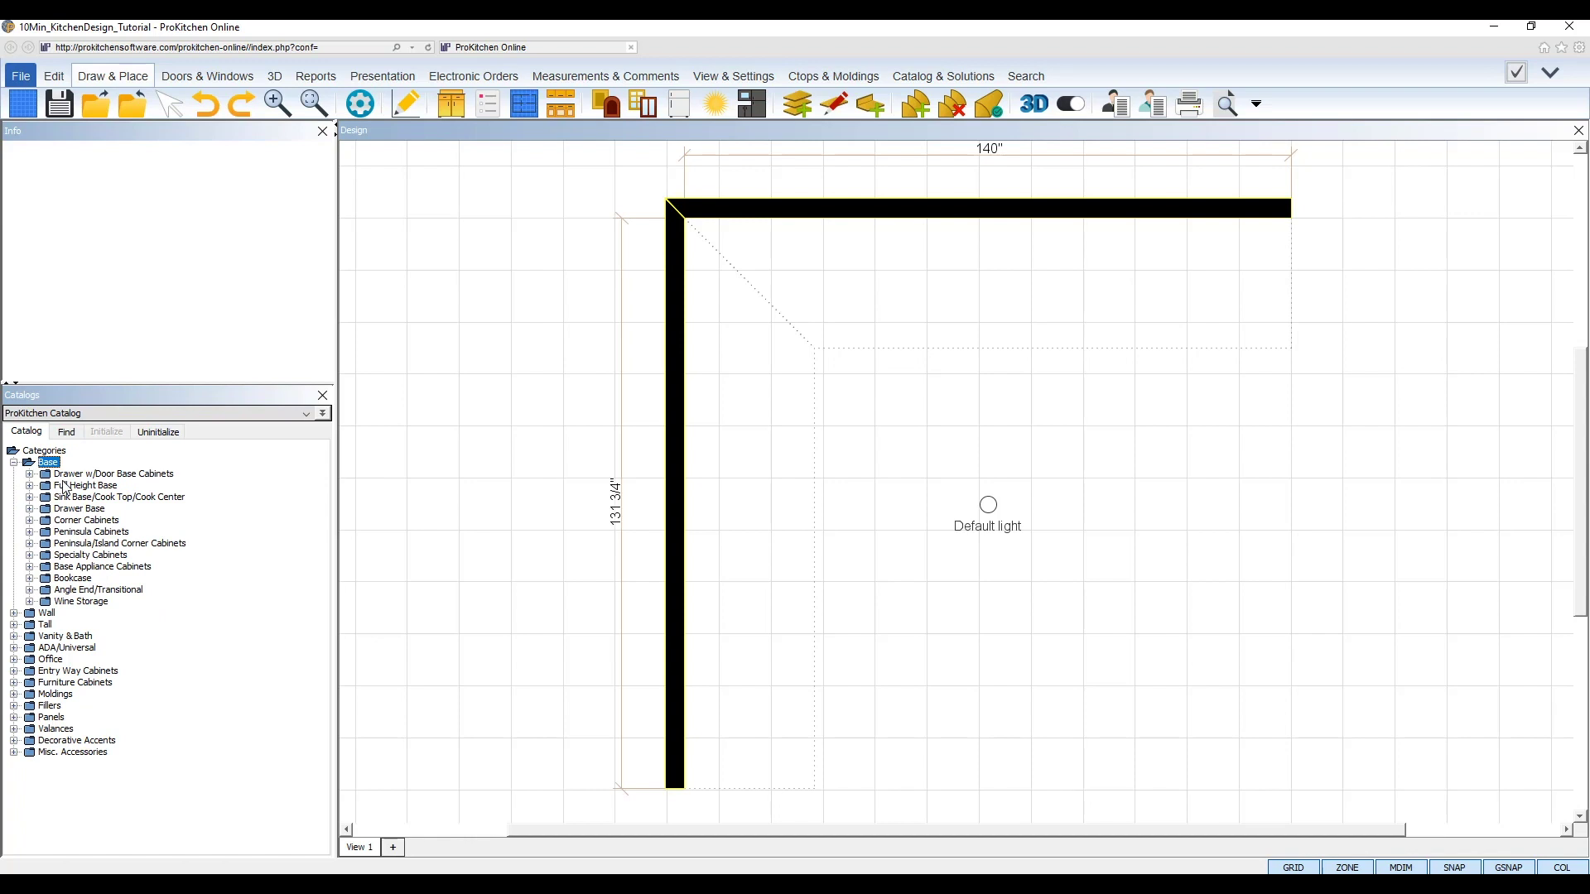
click(69, 520)
click(29, 521)
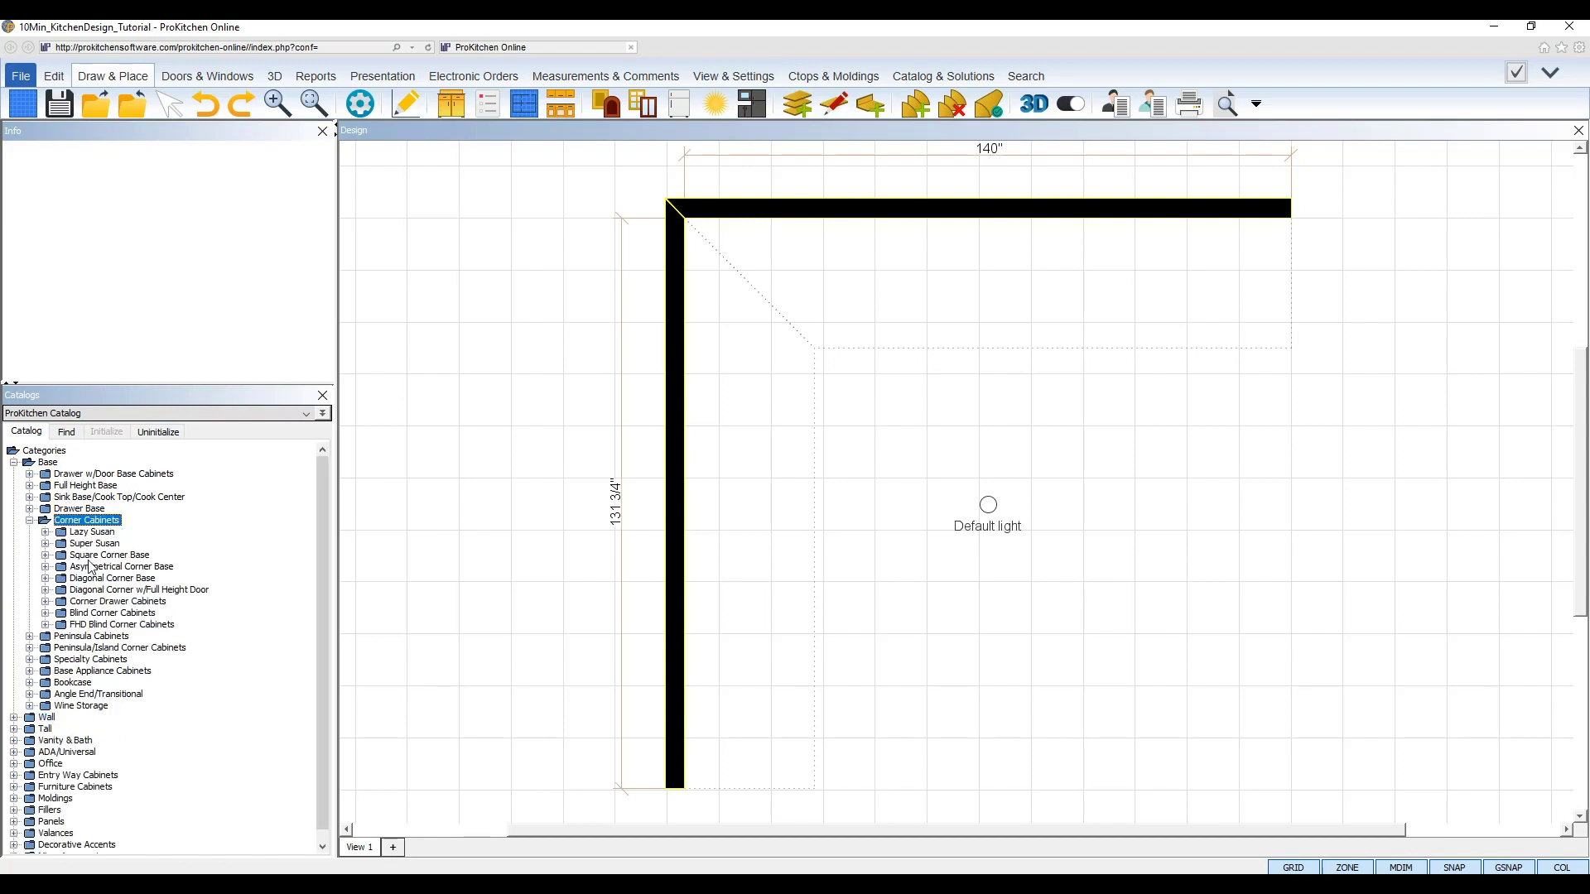
click(93, 555)
click(46, 556)
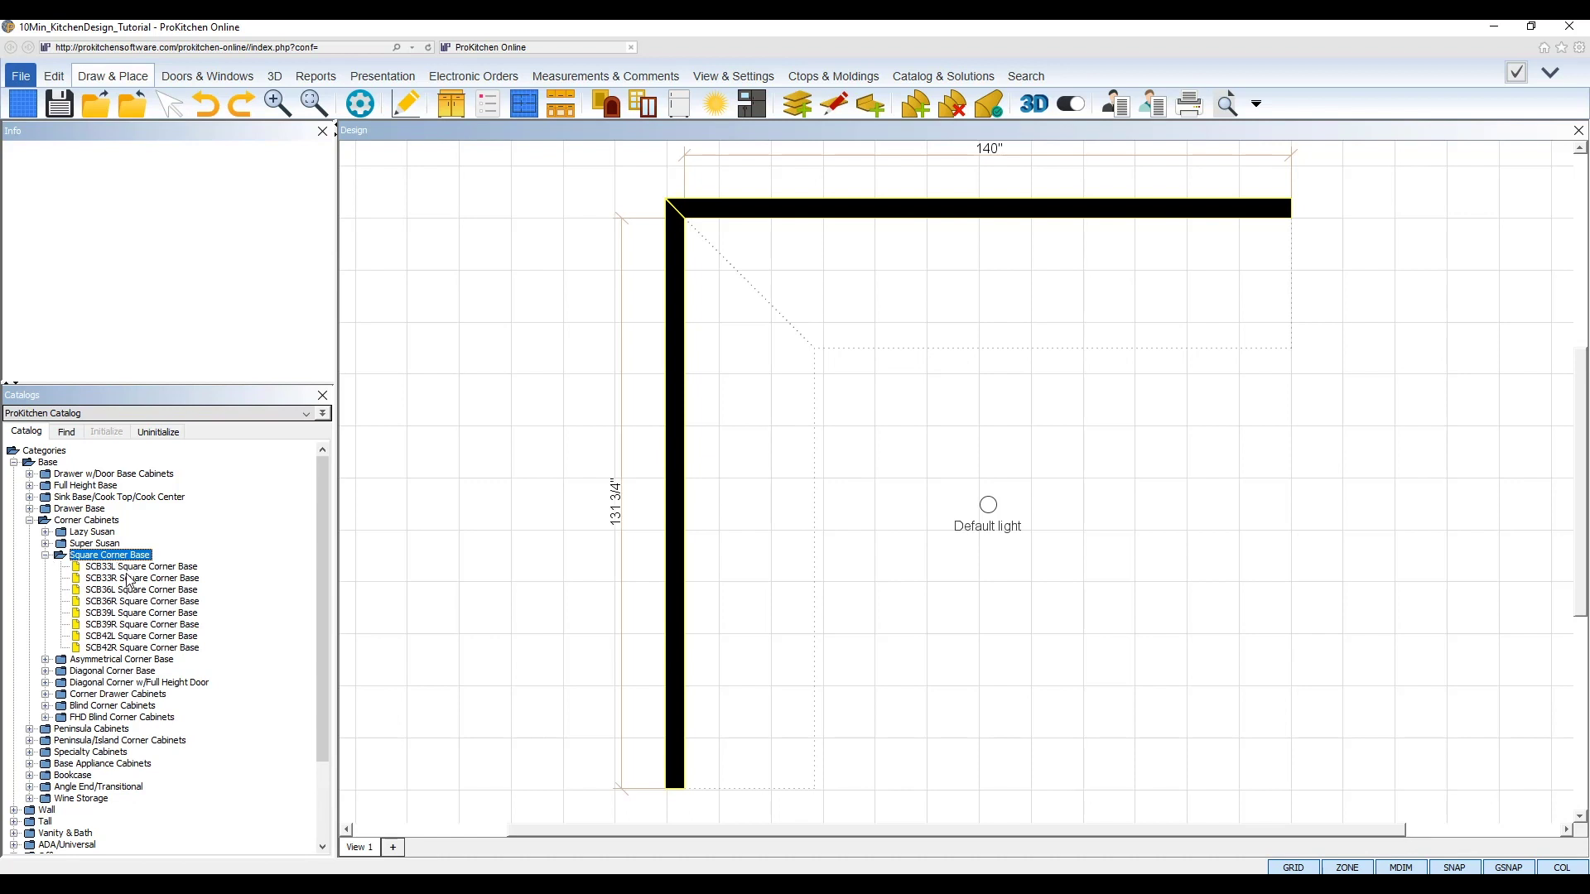
click(126, 567)
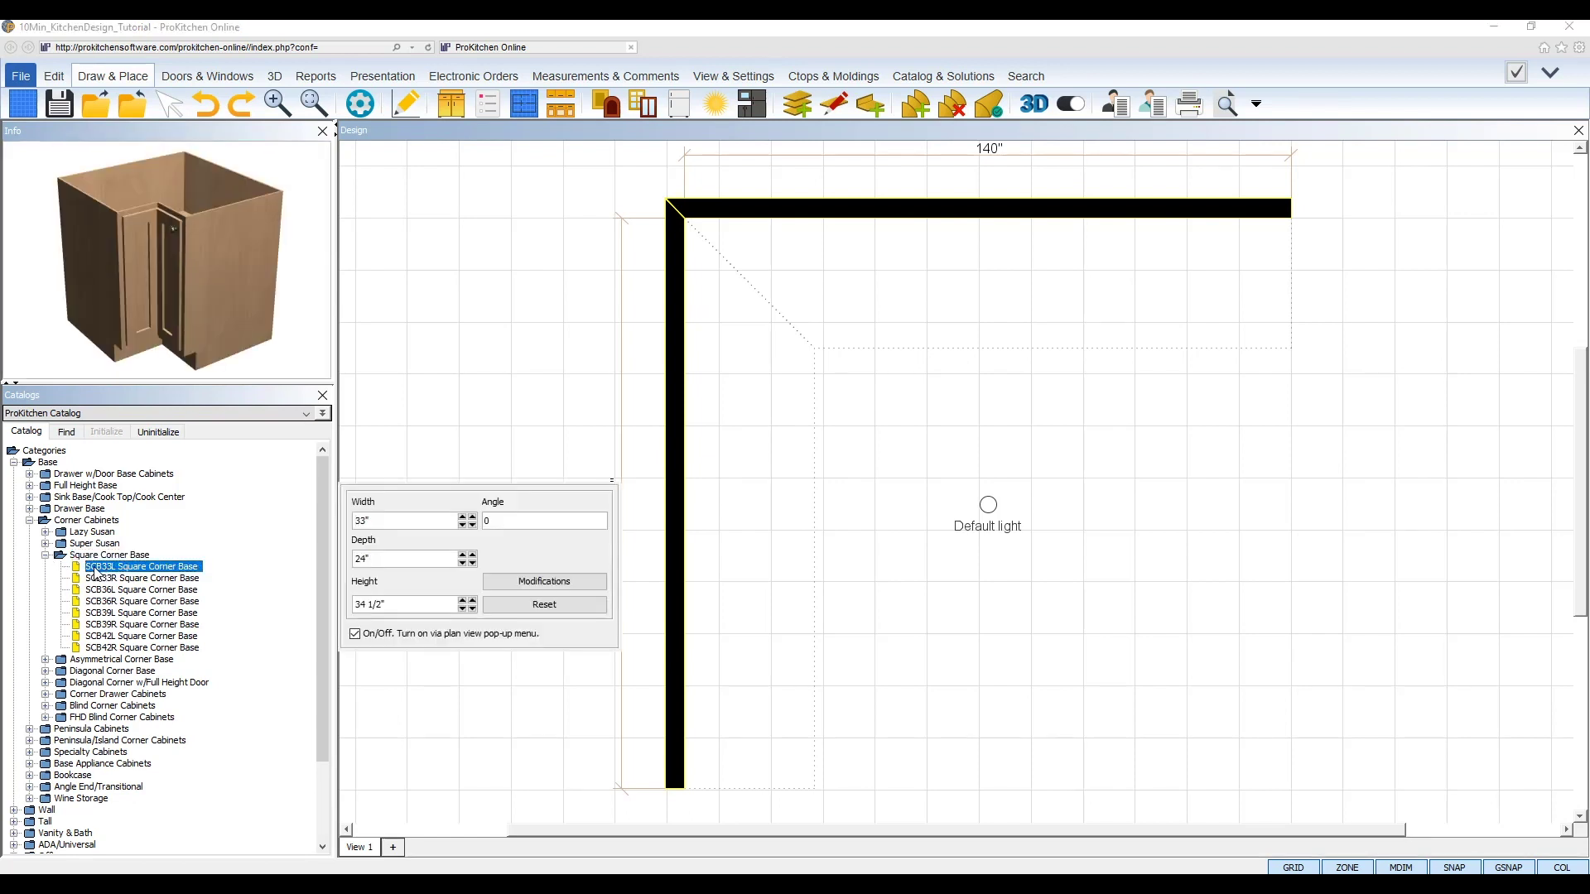
drag(97, 571, 754, 319)
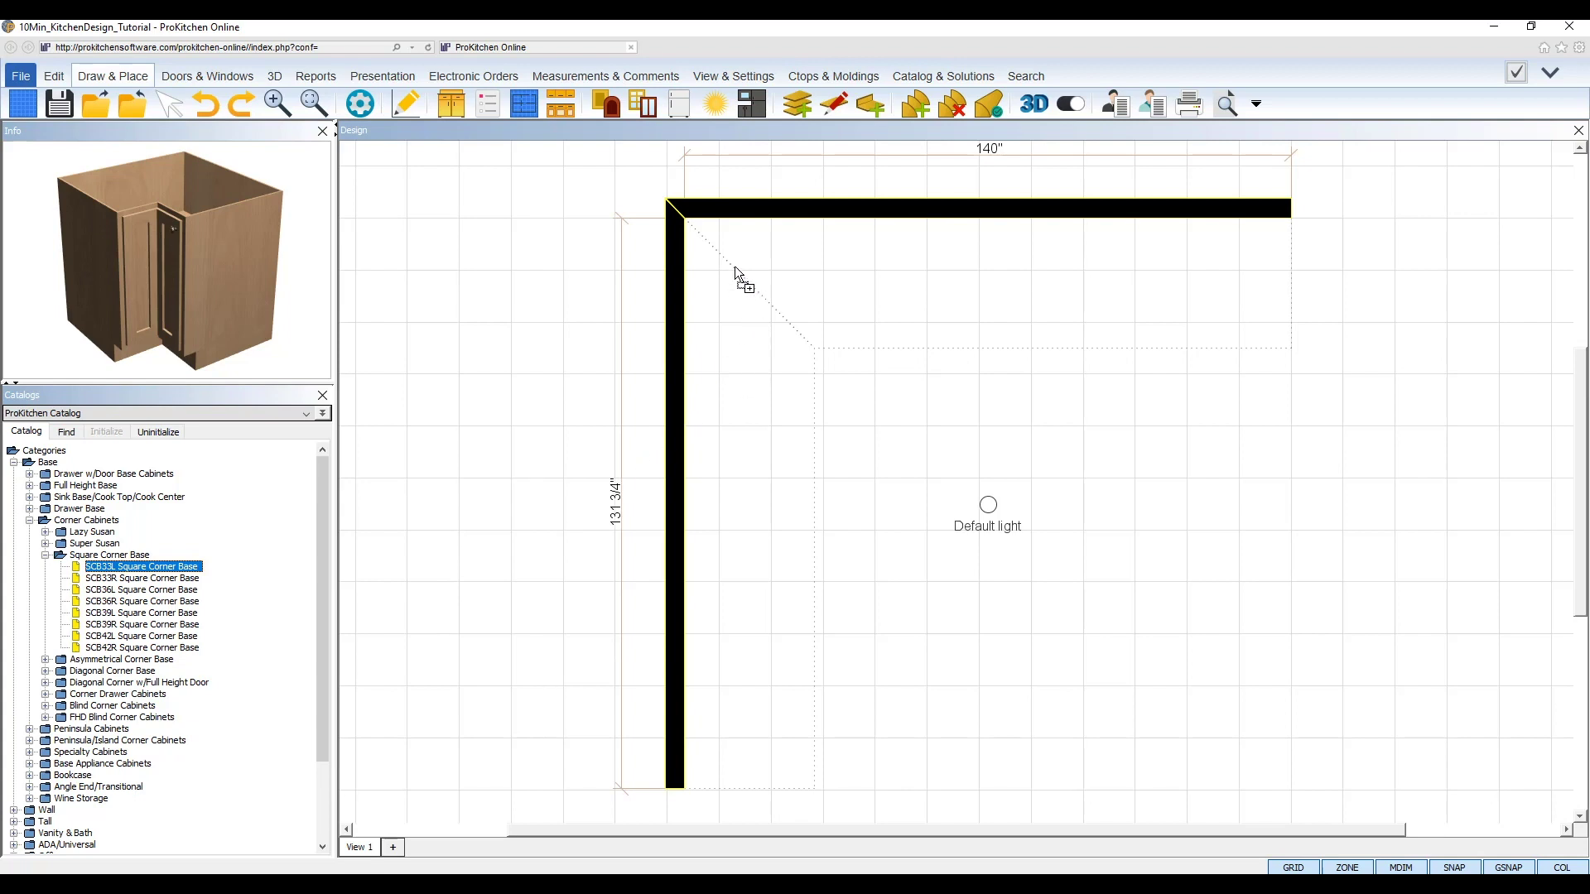
drag(735, 269, 735, 269)
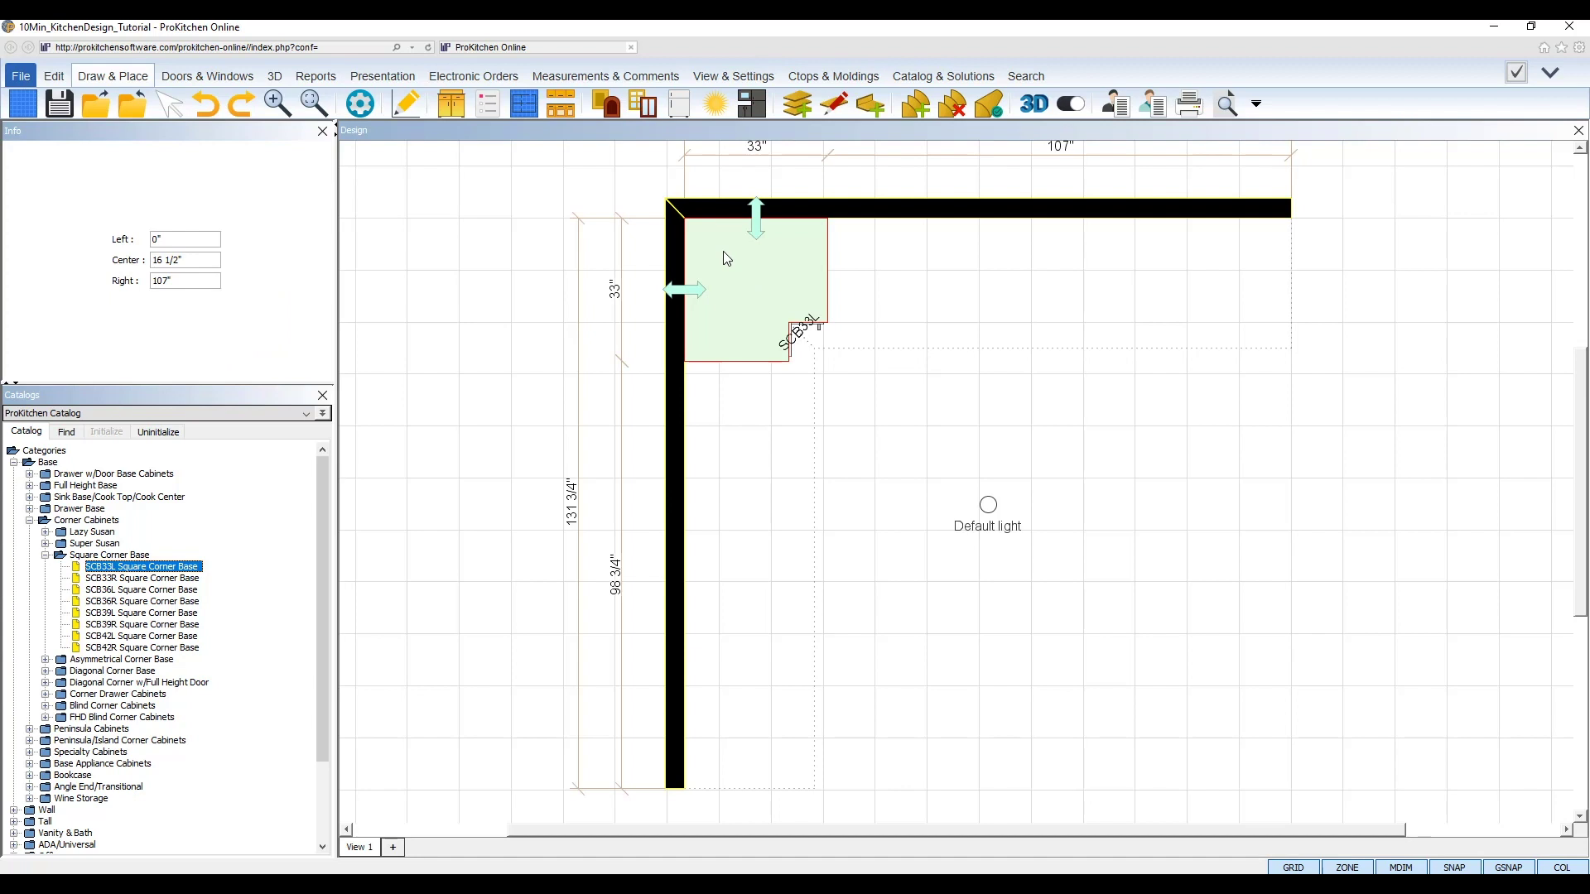
Step: Place an SB36 Sink Base Cabinet with false front against the 140" wall, directly beside the corner cabinet
double_click(45, 519)
click(60, 498)
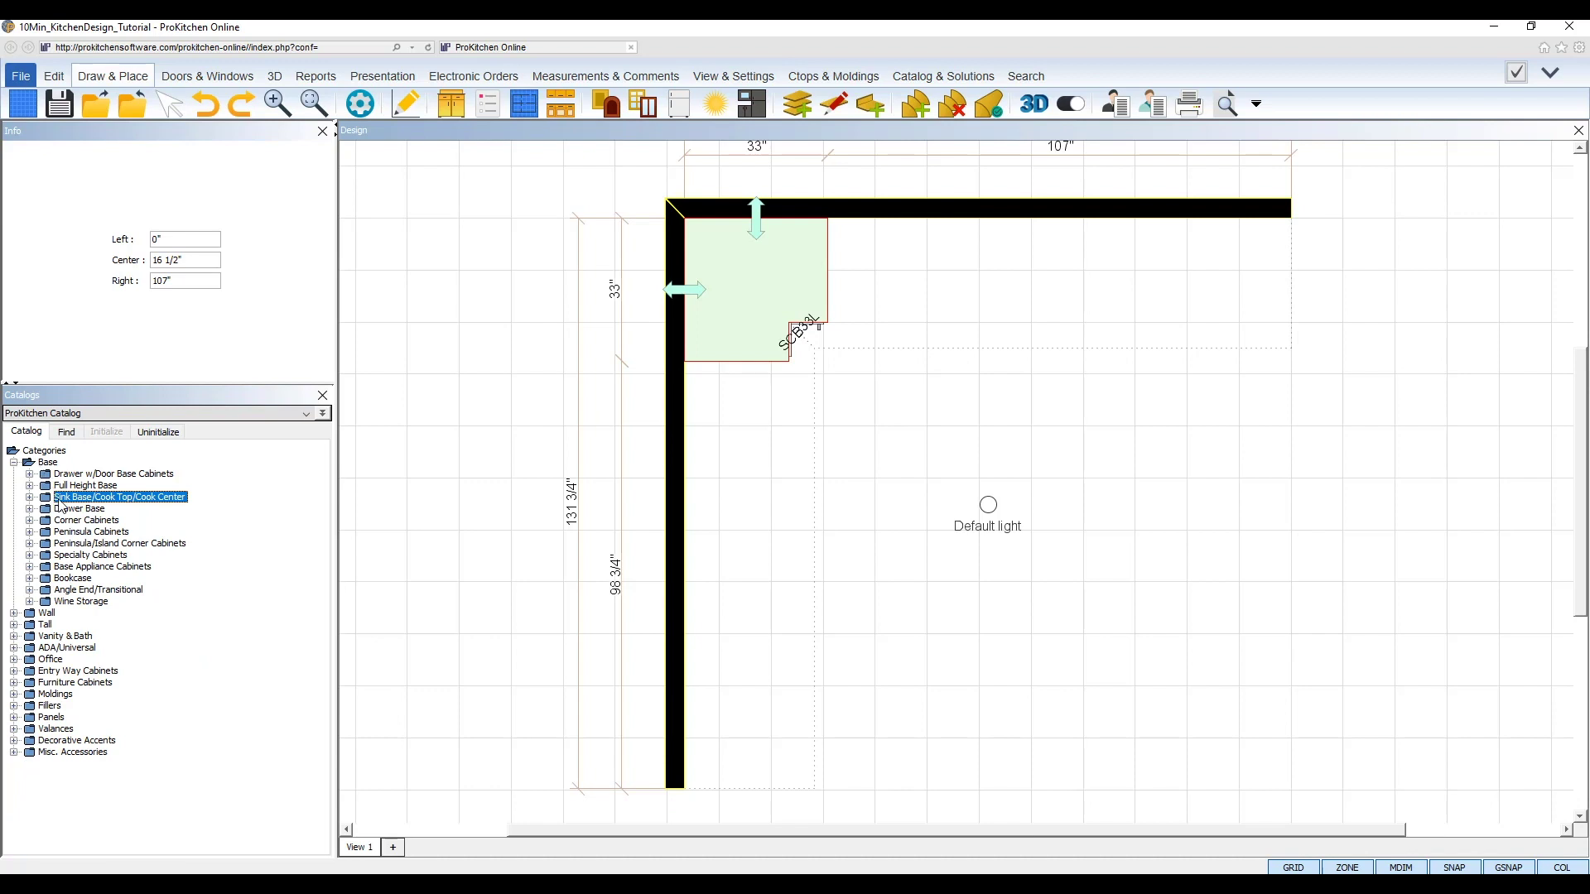
click(29, 497)
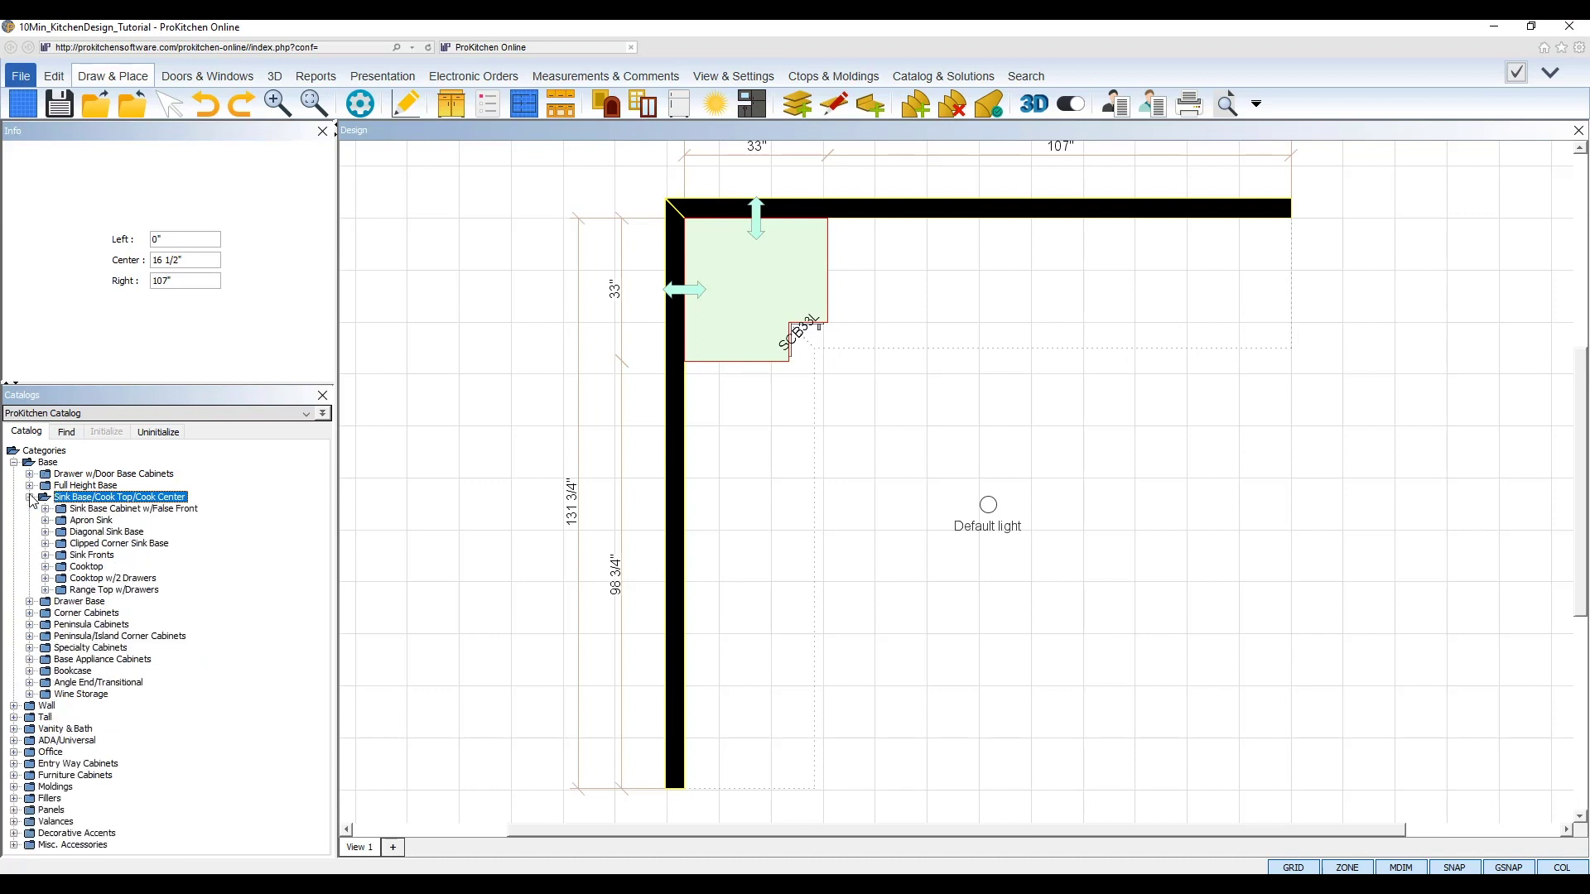
click(106, 508)
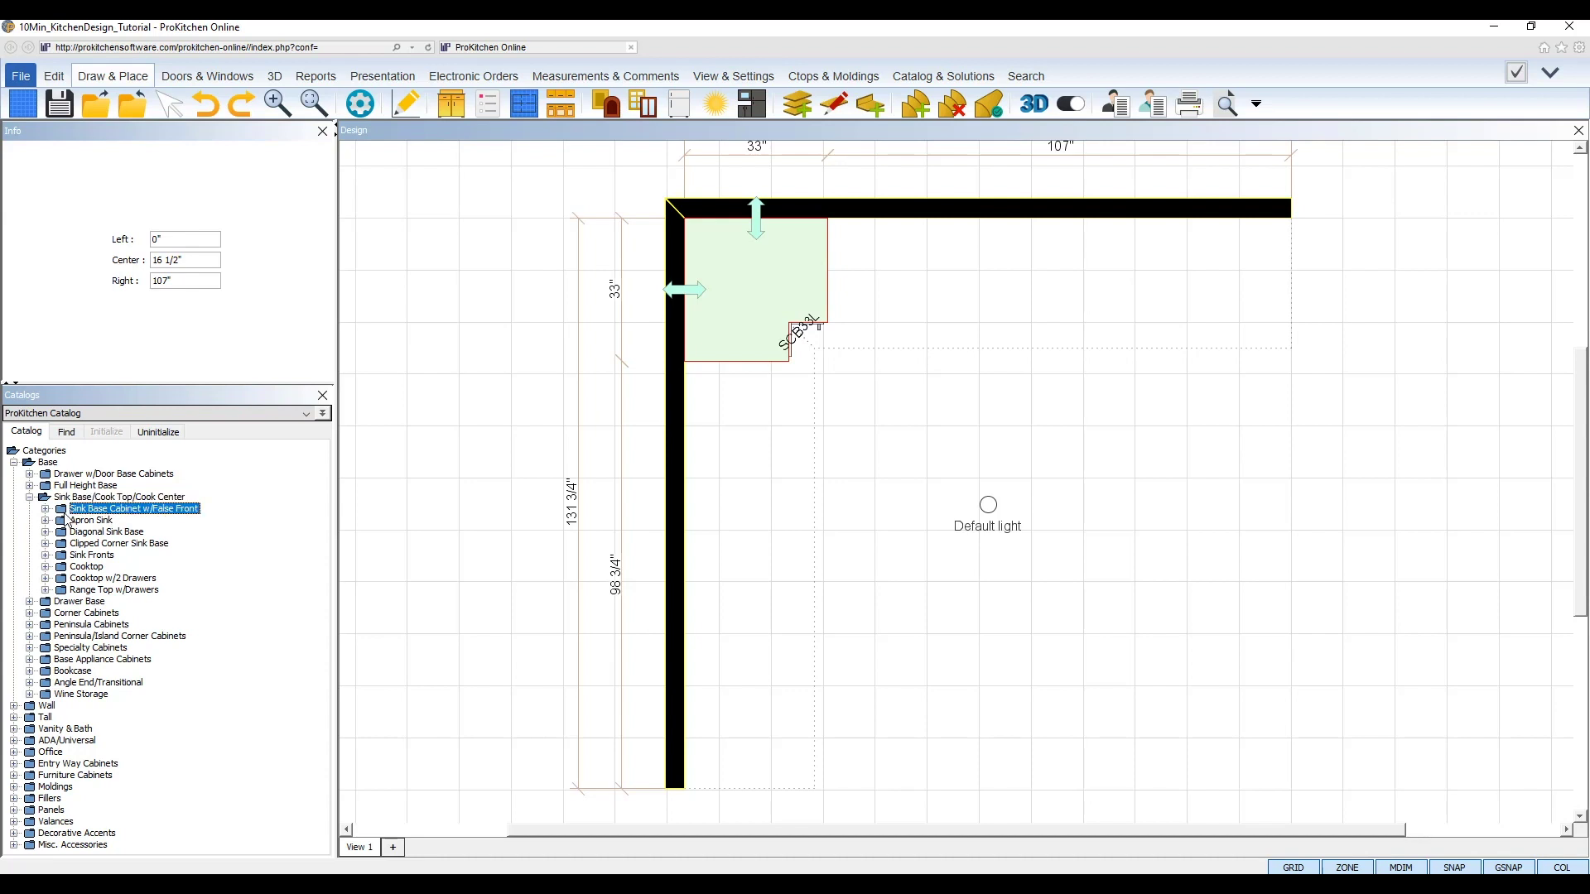
click(46, 508)
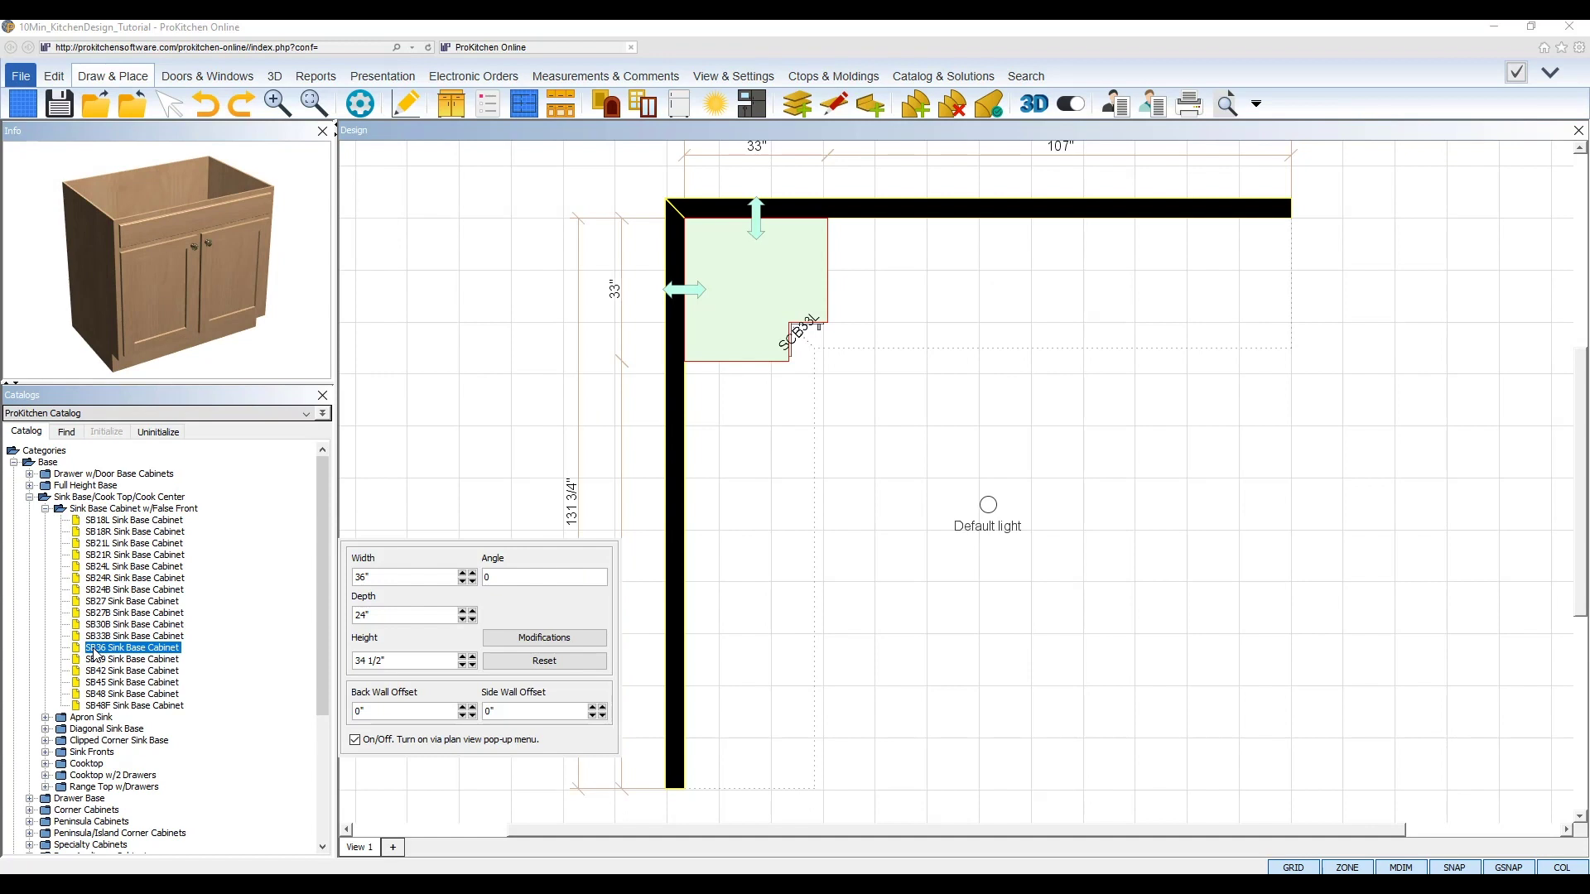
click(853, 241)
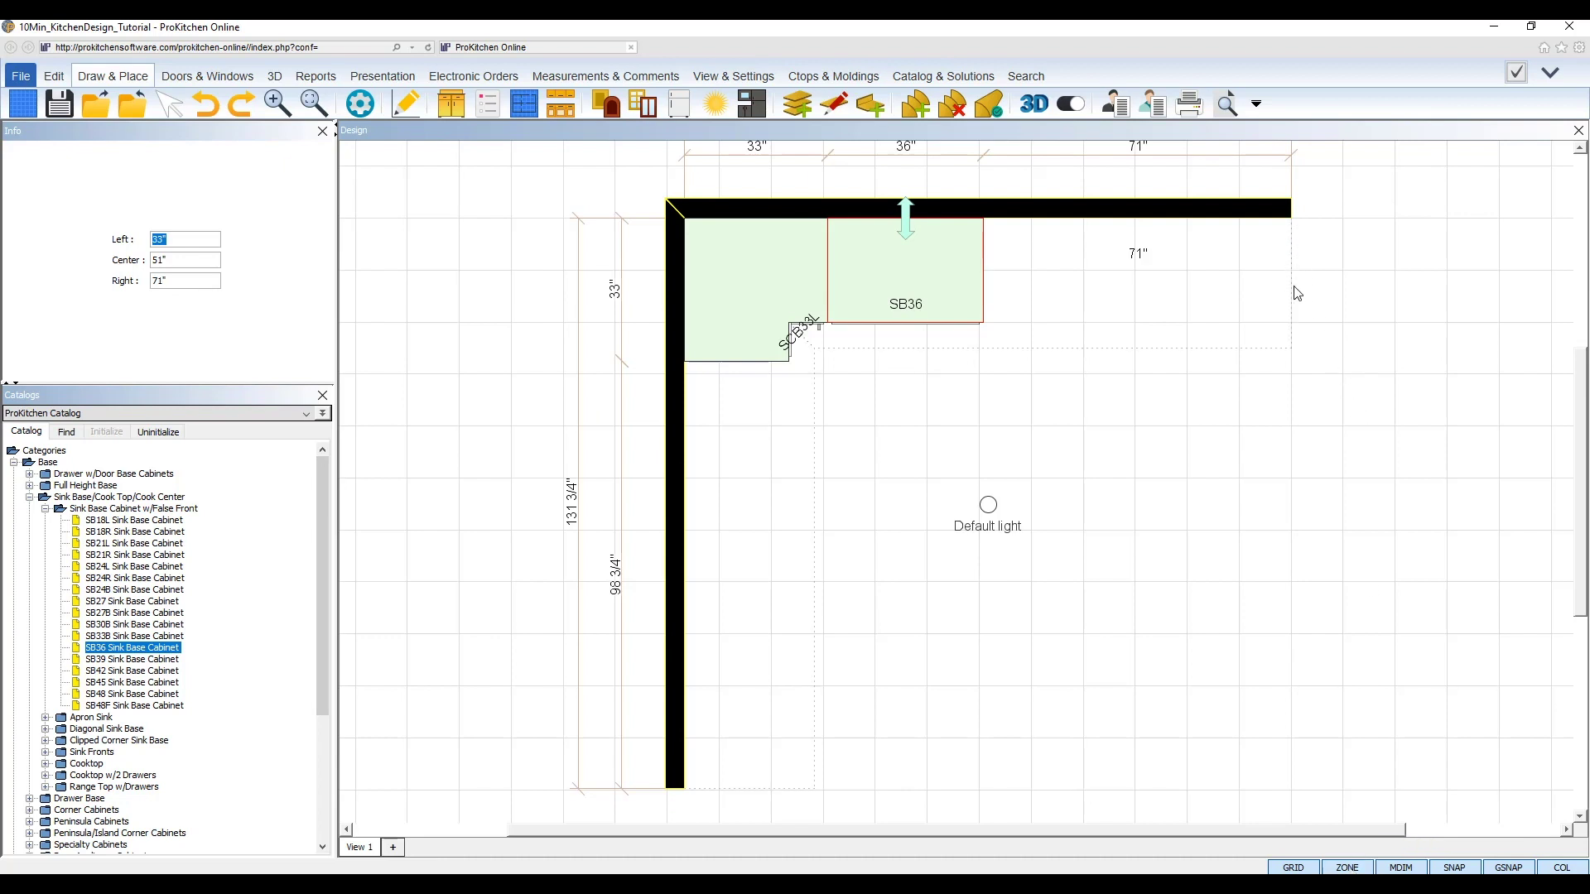
mouse_move(1296, 357)
click(31, 497)
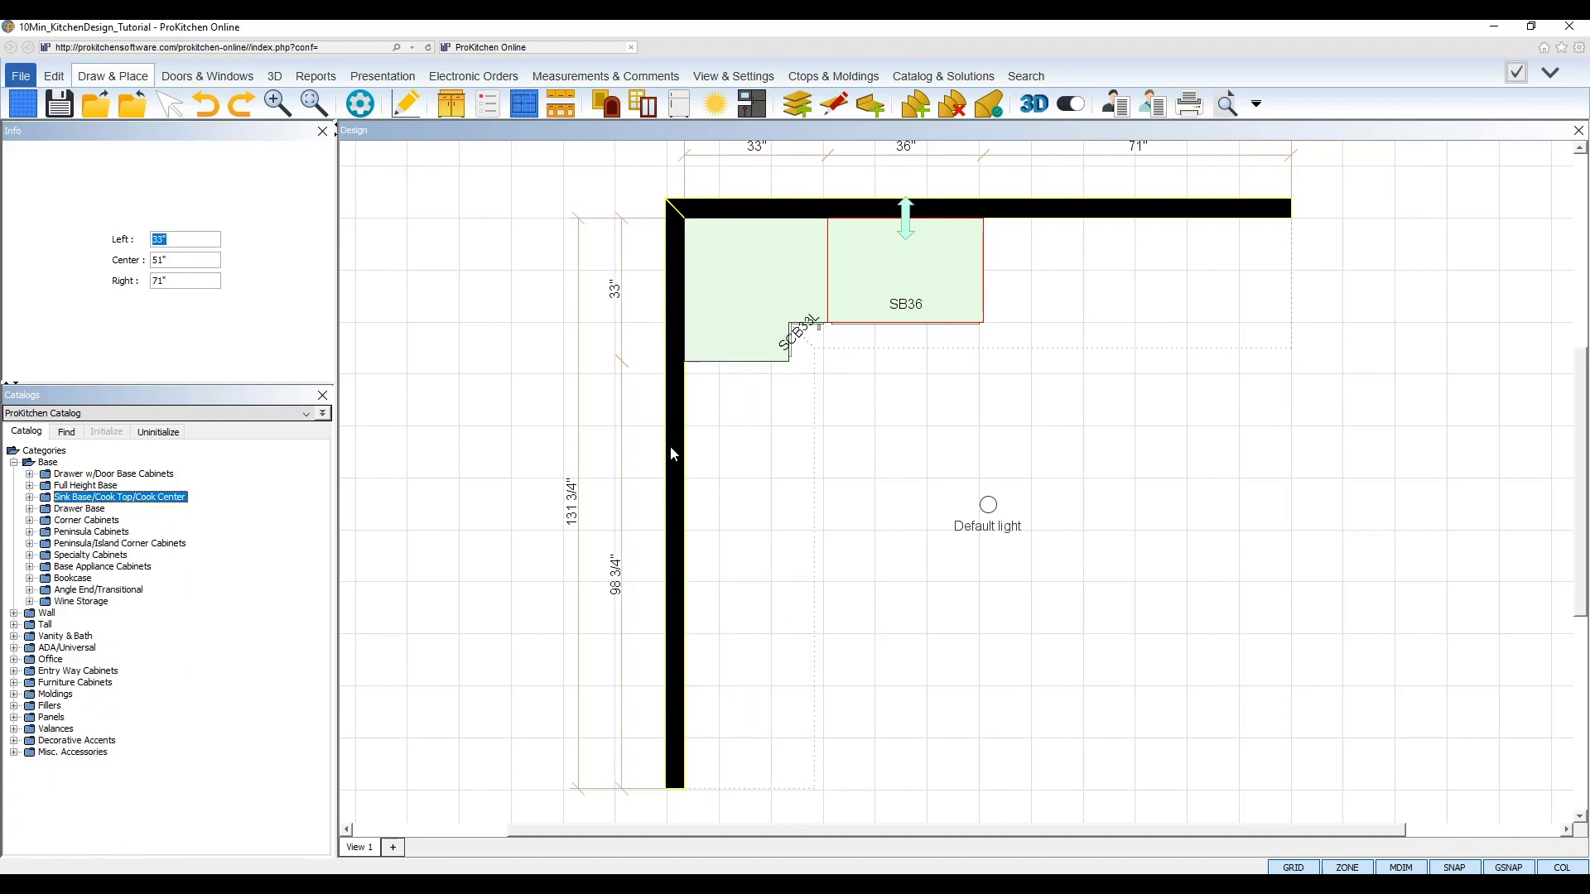
Step: Open the attributes of the SB36 sink base and choose the Kohler catalog for its sinks and faucets
double_click(916, 275)
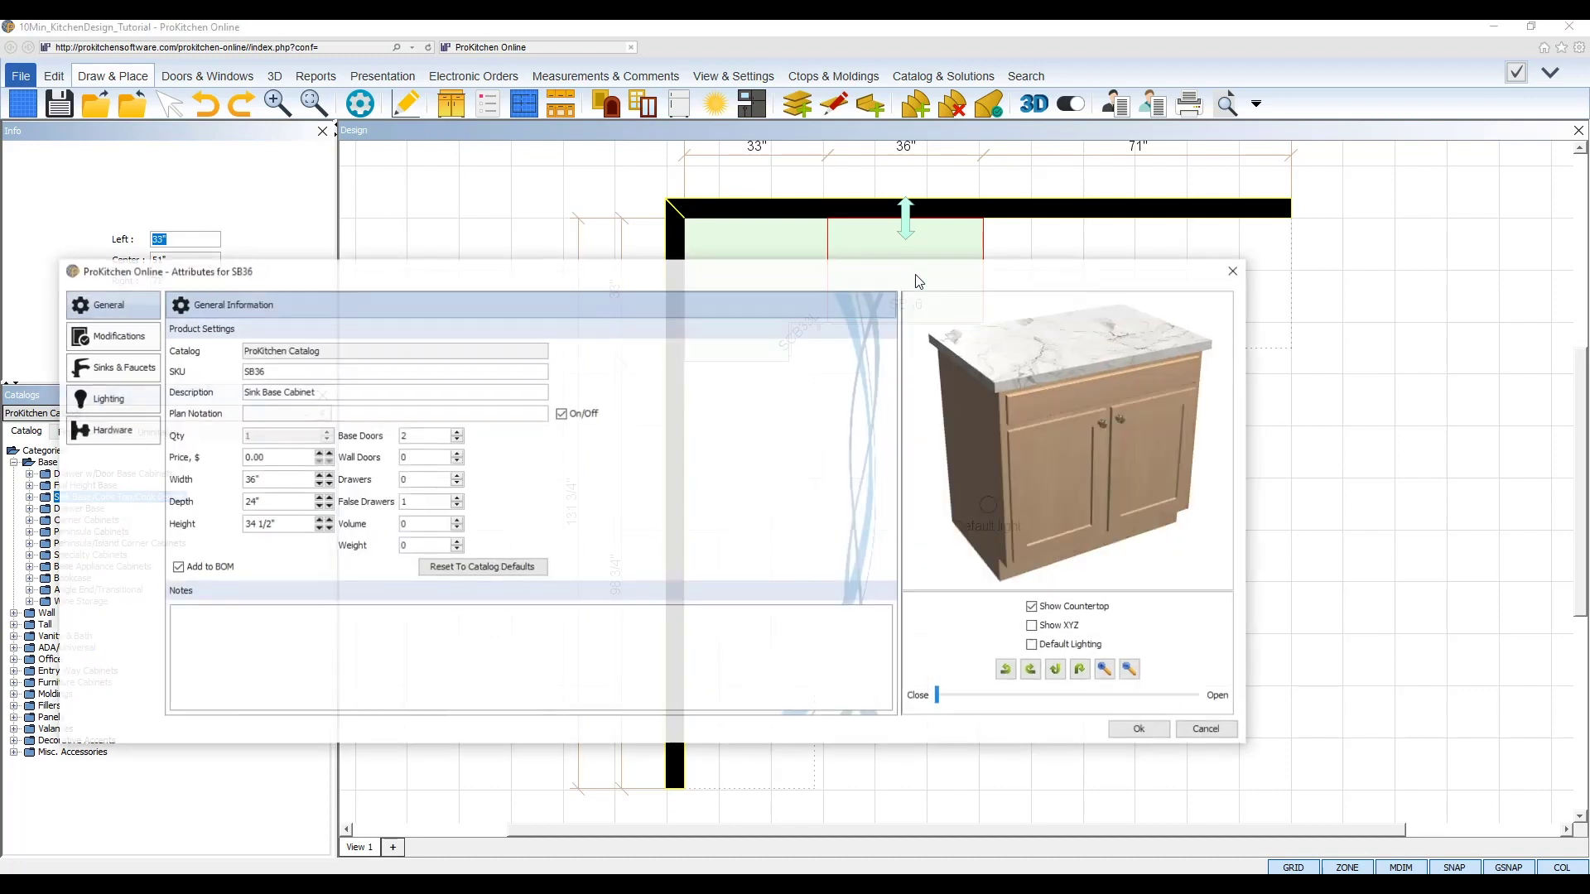
drag(916, 275, 1021, 237)
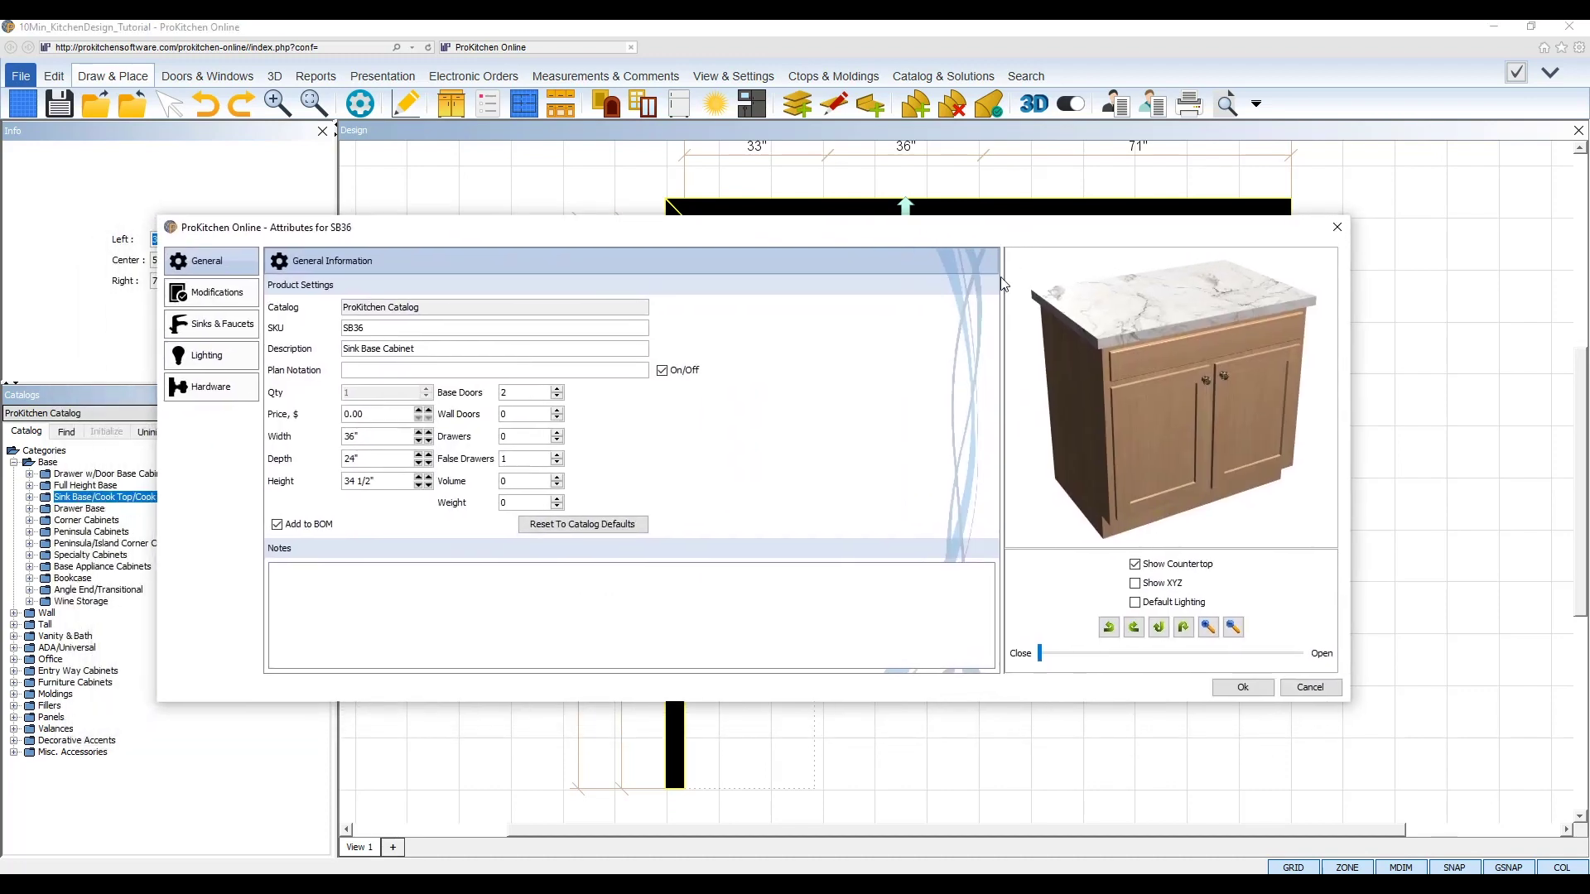
click(224, 325)
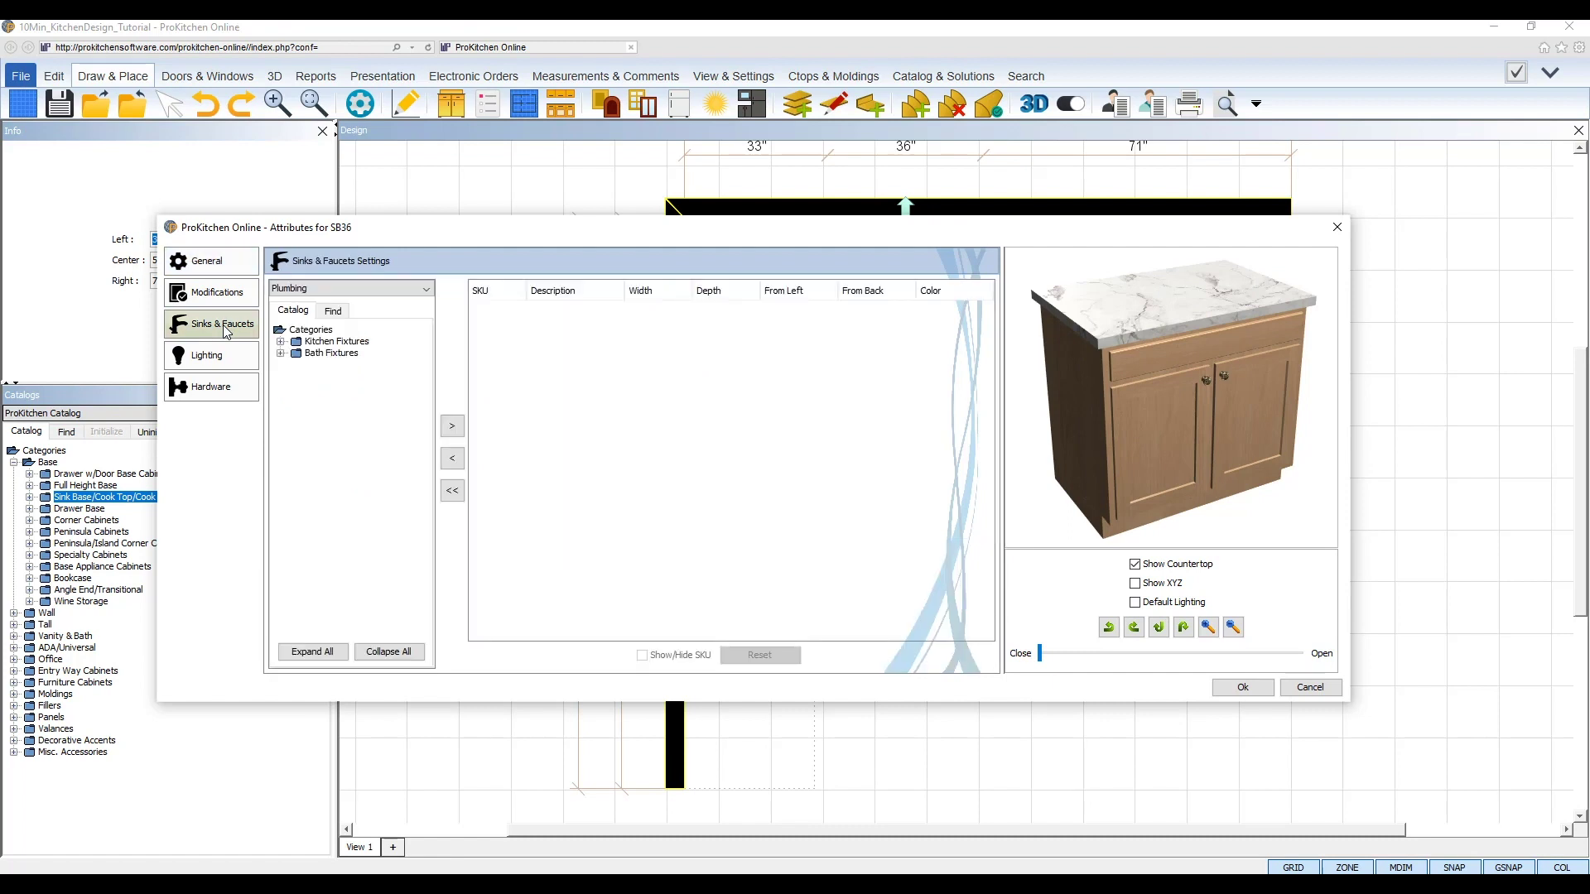
click(331, 290)
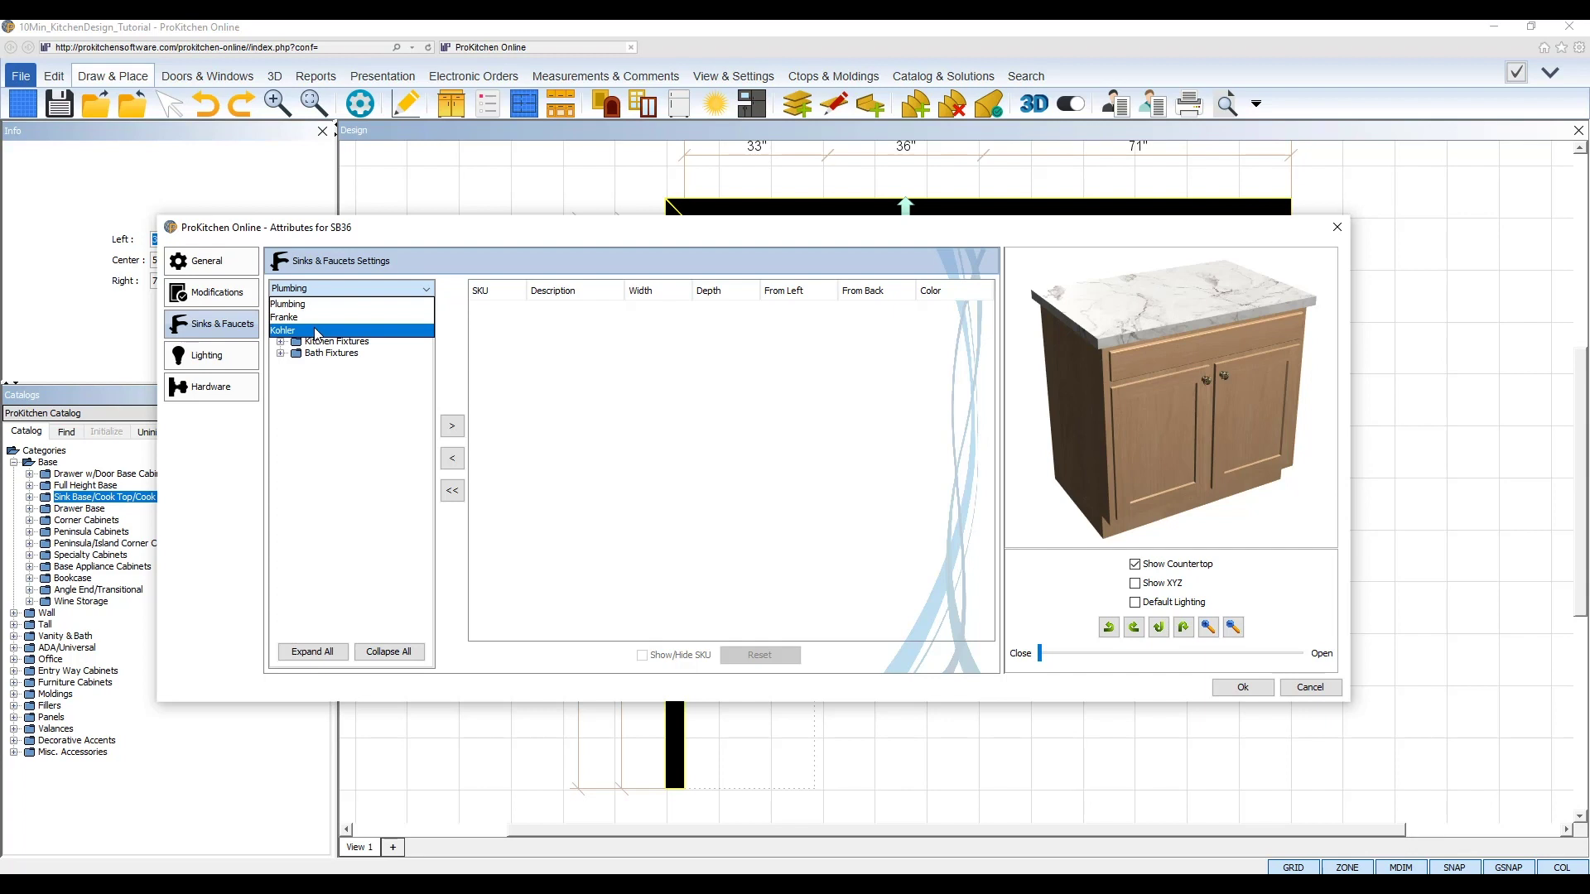
click(315, 328)
Step: Add the K-3996-4-NA Stainless Steel Sink from the Kohler kitchen fixtures to the sink base cabinet
click(316, 342)
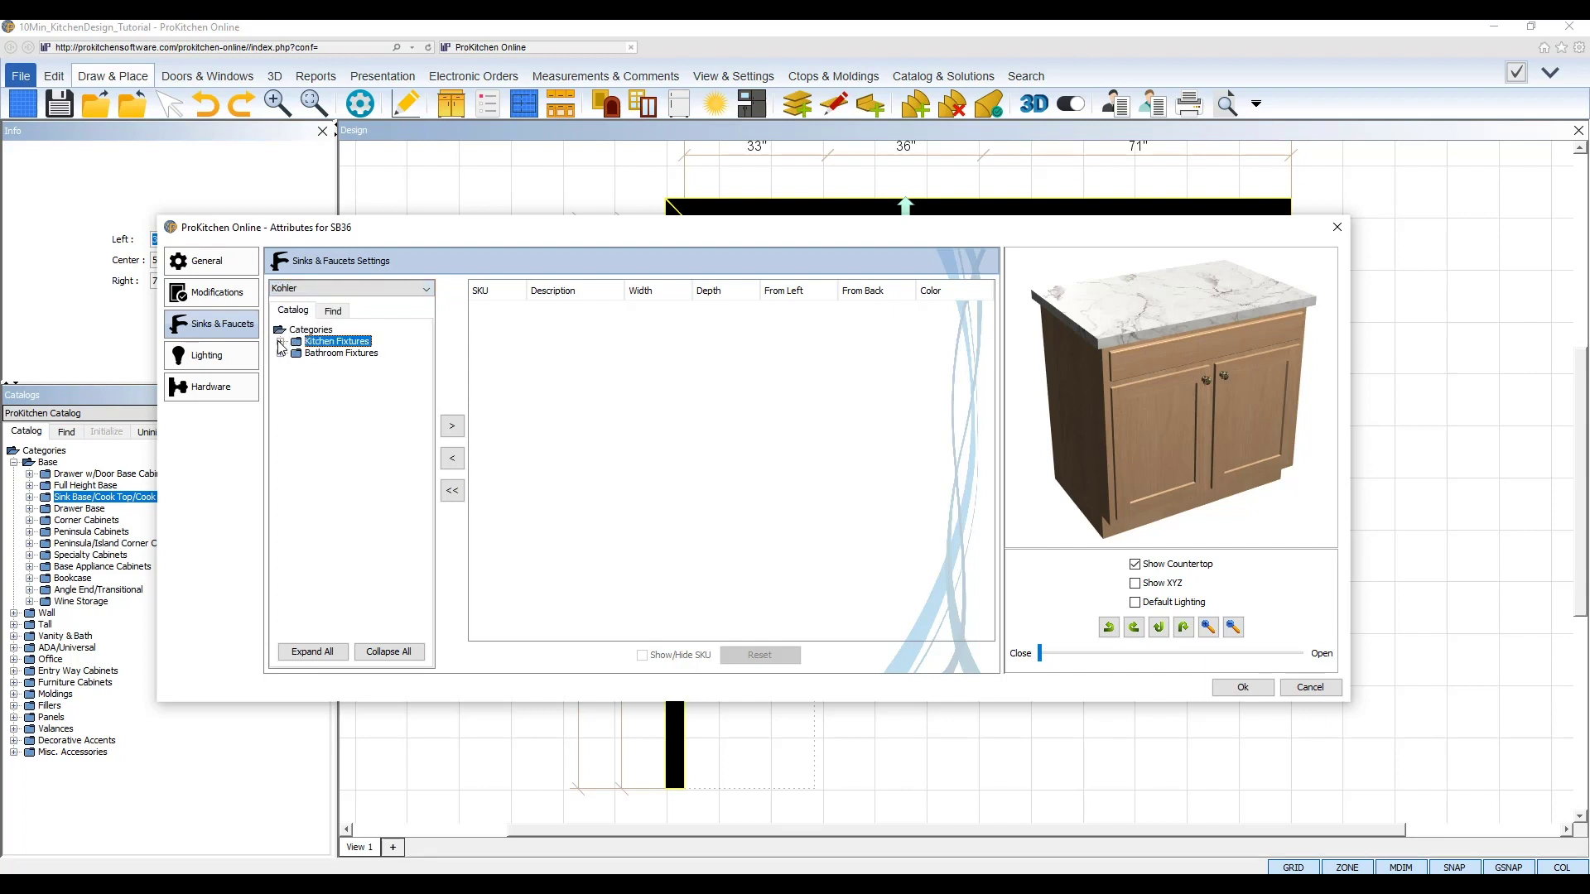
click(280, 343)
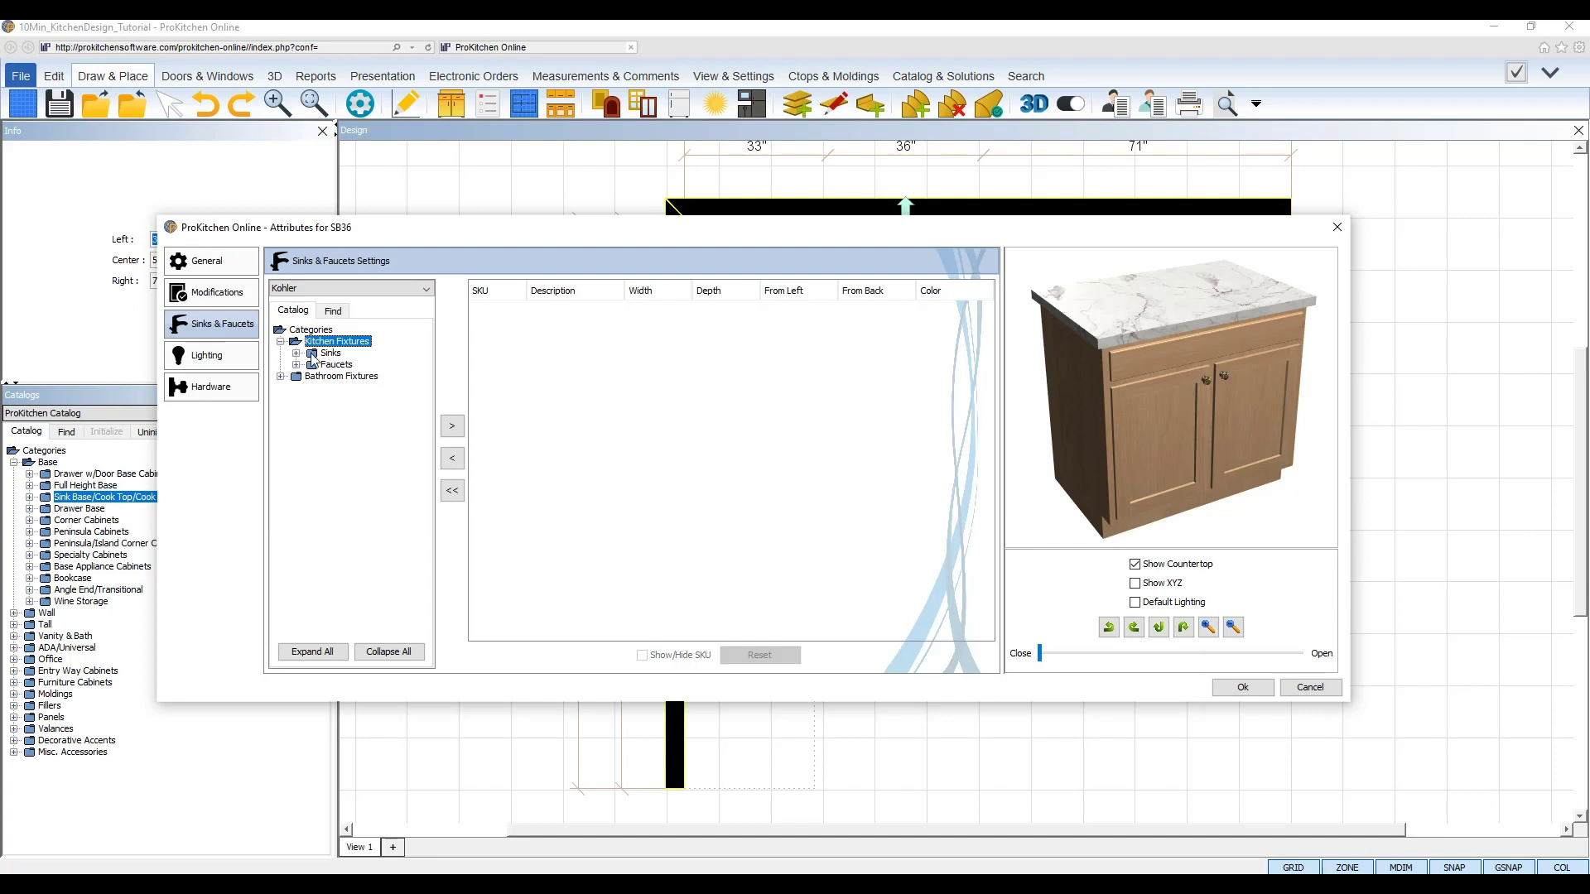
click(319, 355)
click(295, 354)
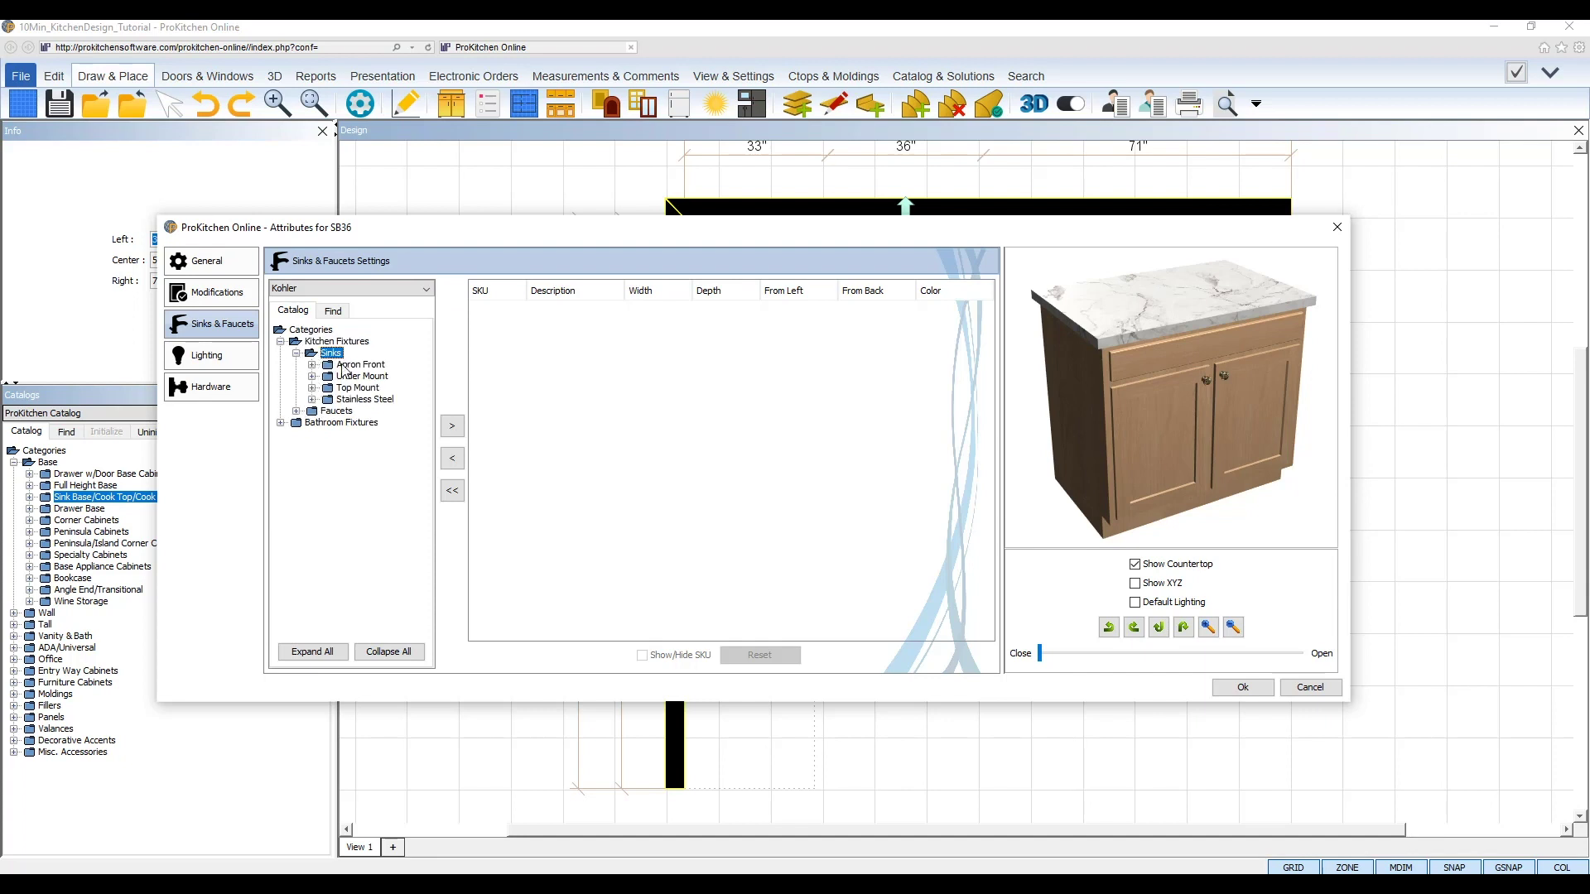
click(329, 403)
click(312, 400)
mouse_move(381, 427)
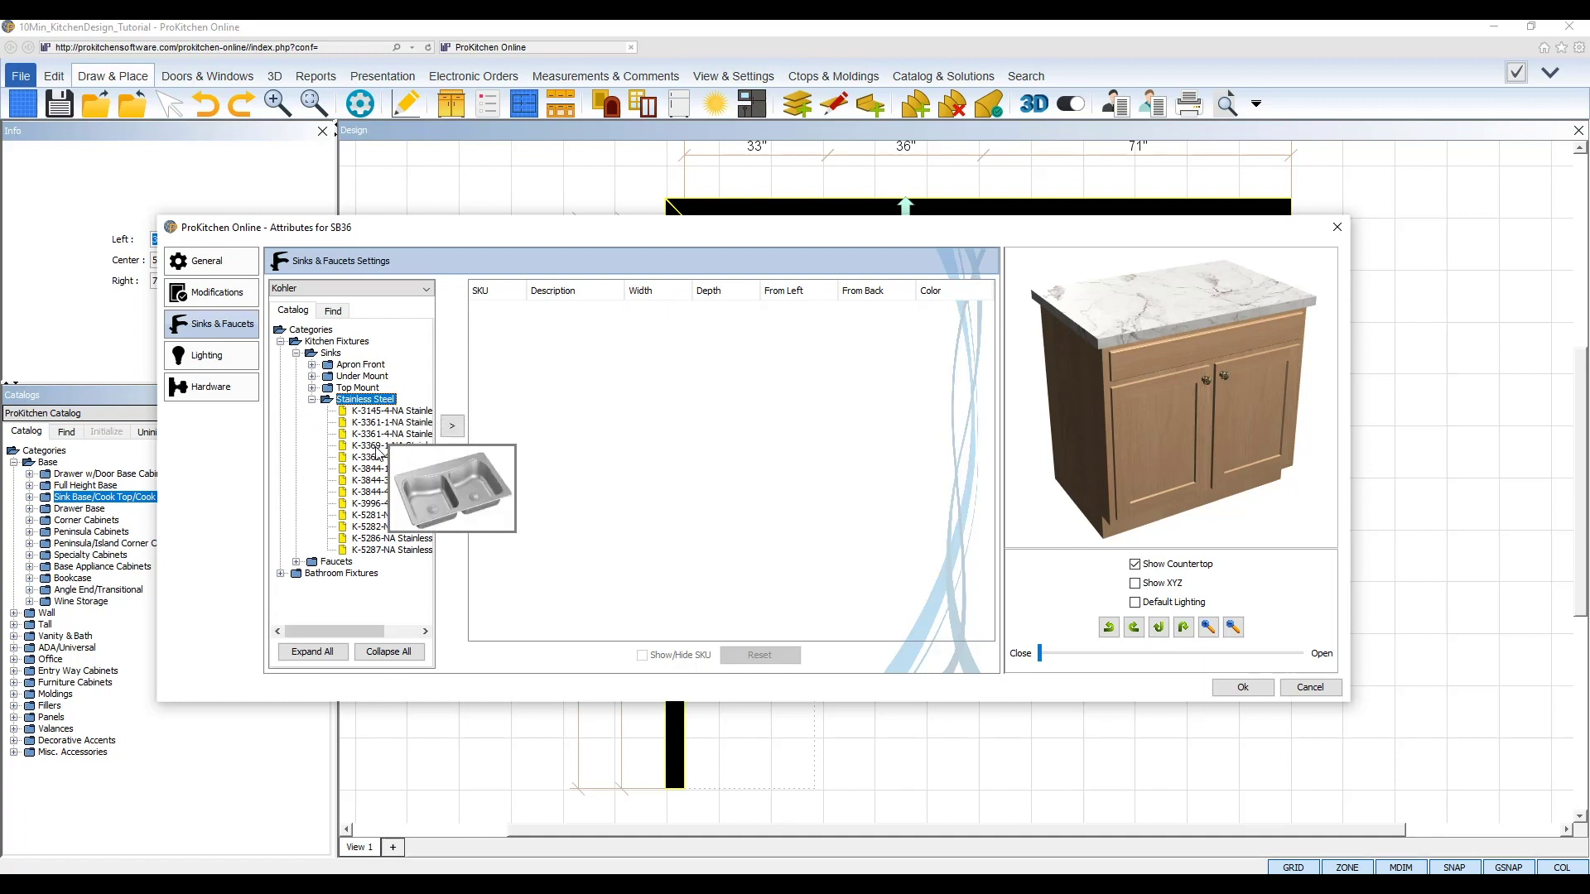
double_click(380, 504)
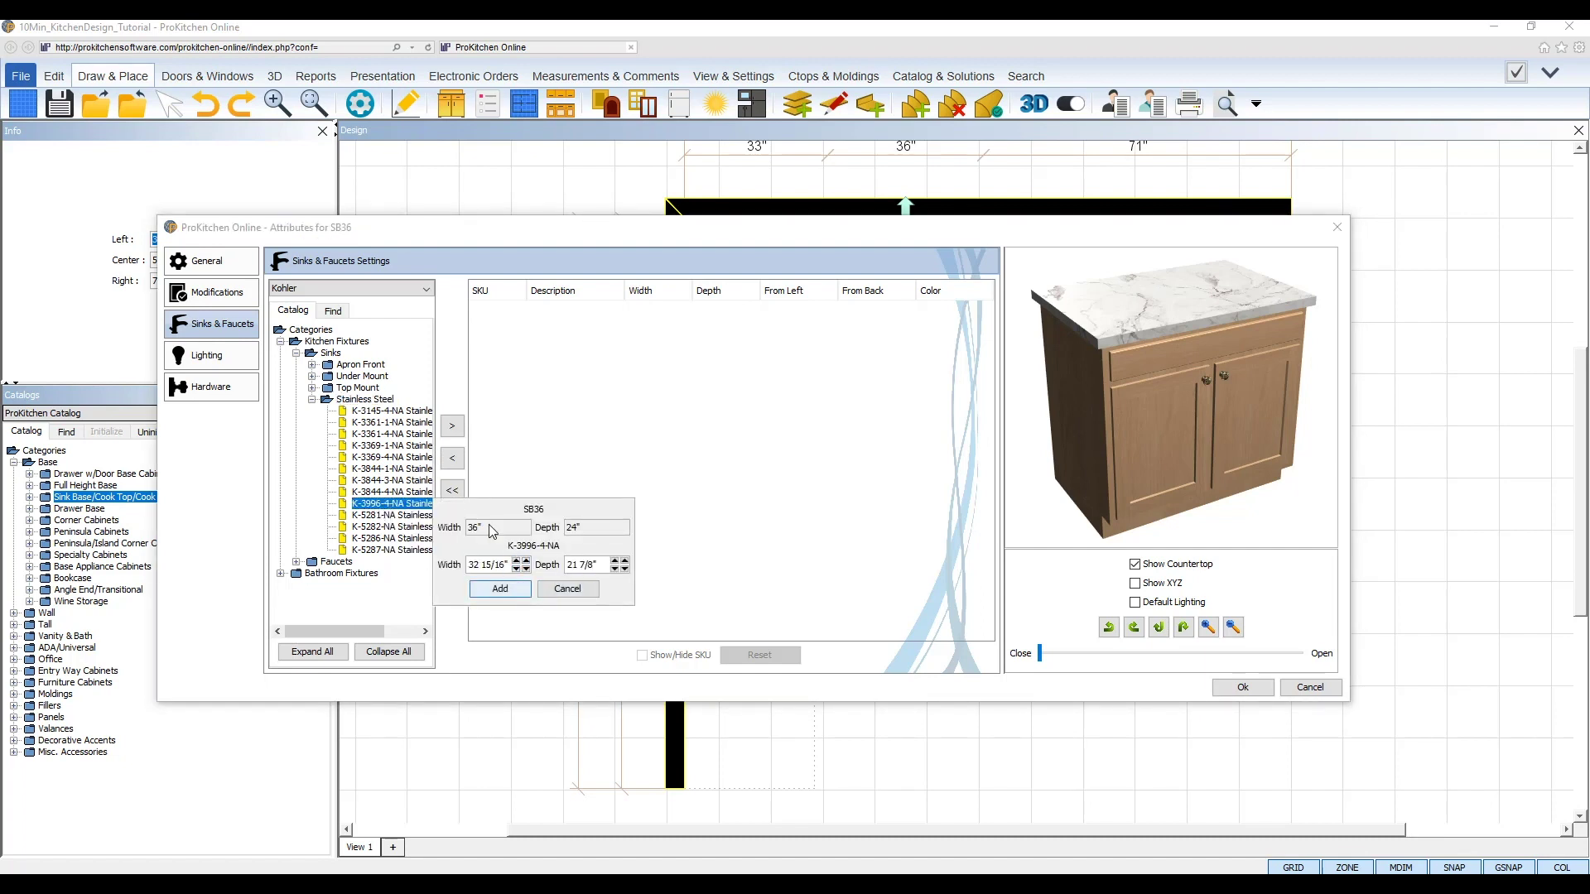
click(502, 589)
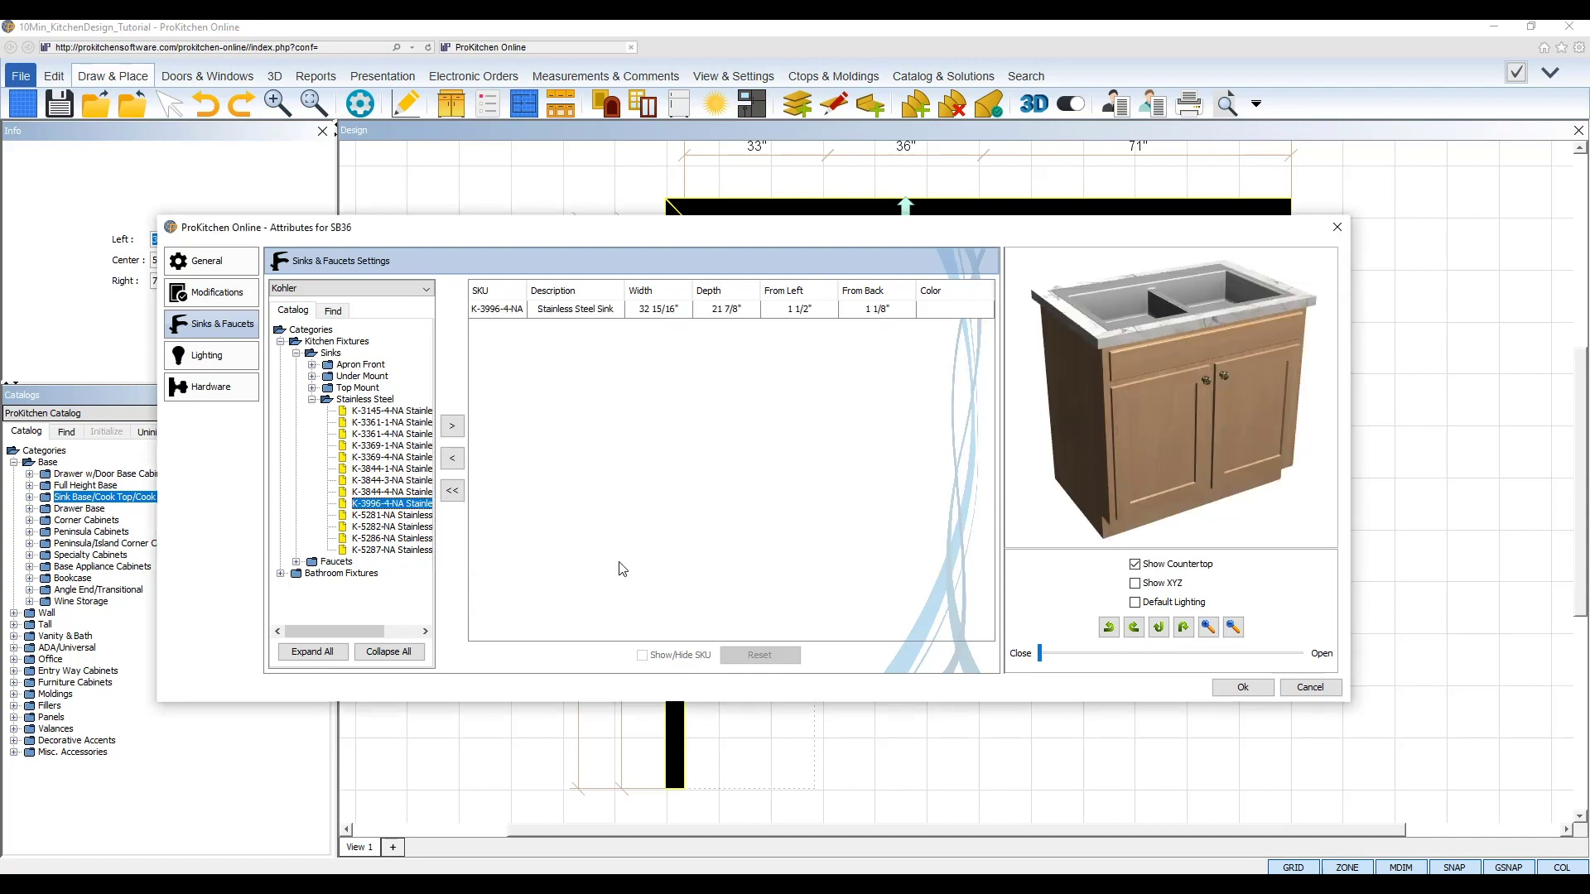
Step: Add the K-7508 Kitchen Faucet in Polished Chrome to the SB36 sink base and accept its attributes
click(311, 400)
click(296, 353)
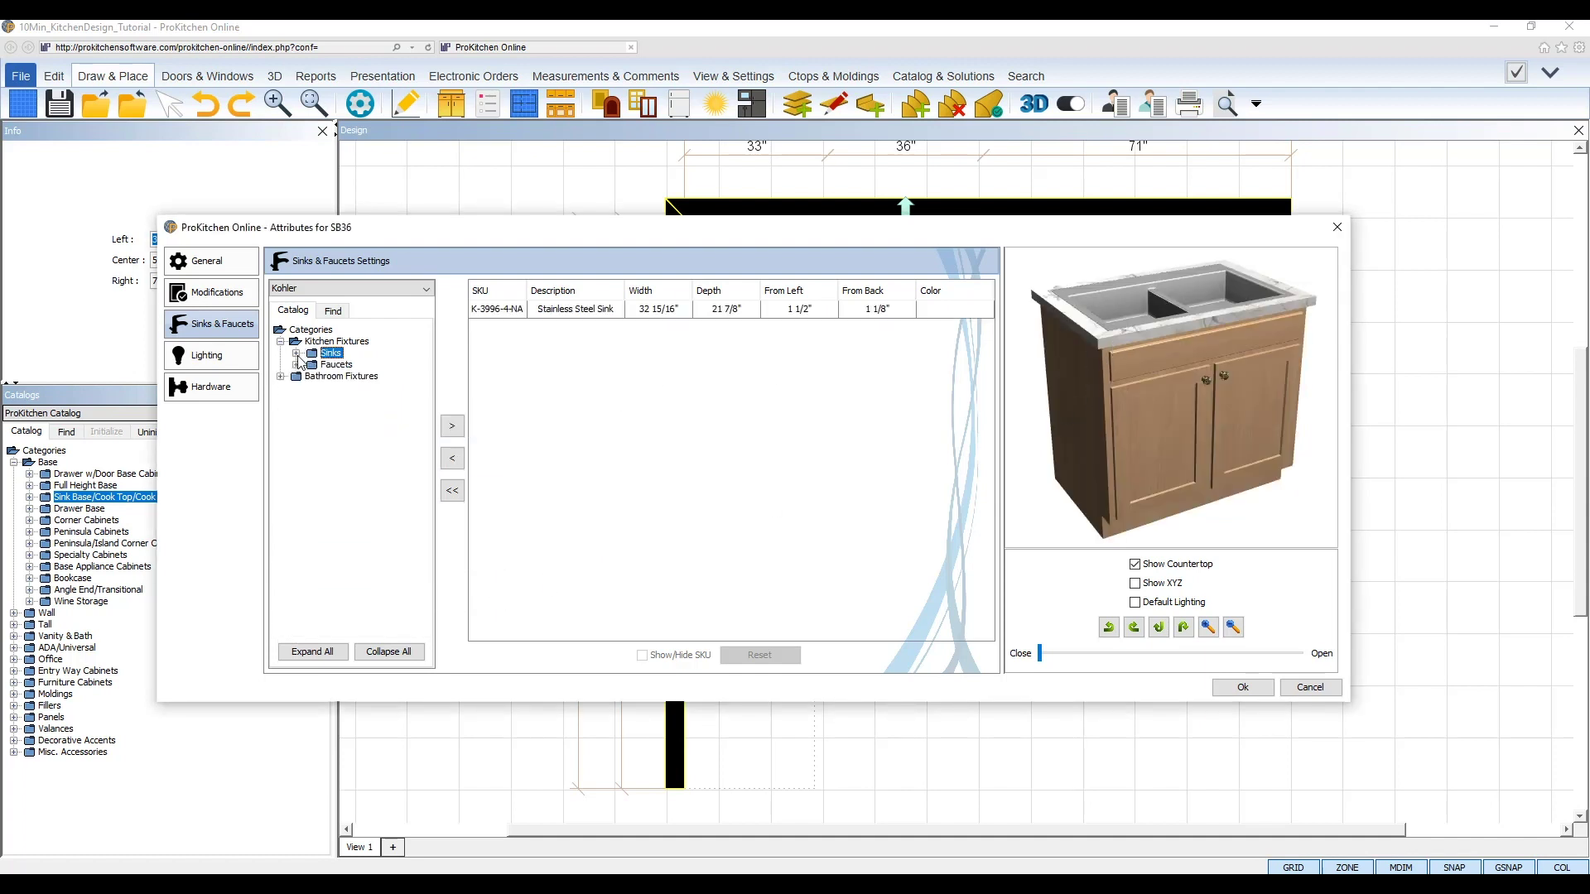
click(295, 364)
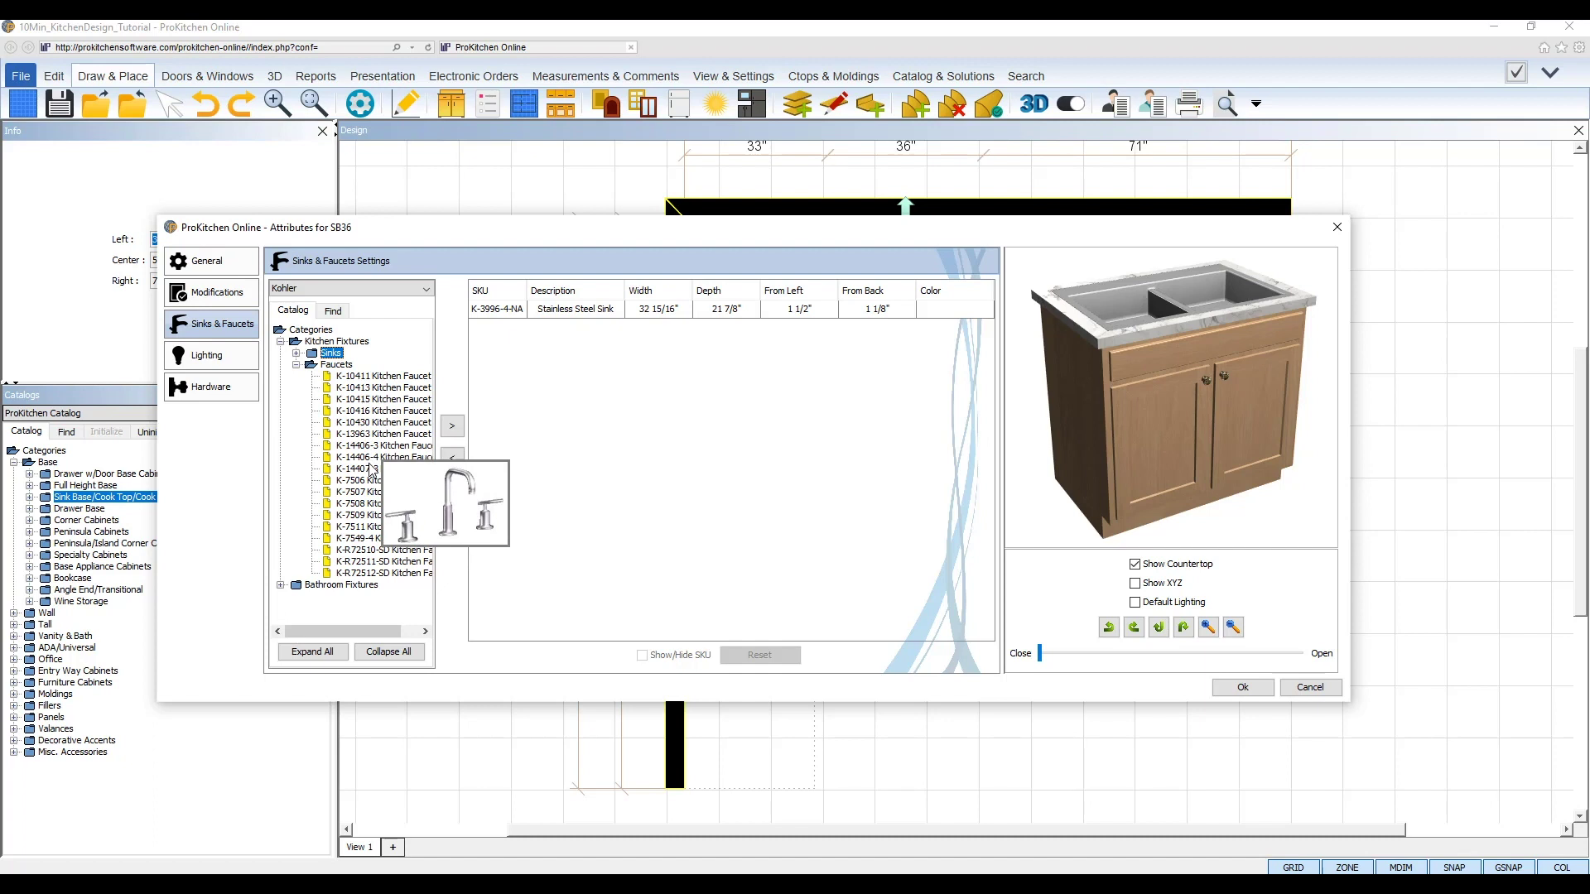
double_click(365, 510)
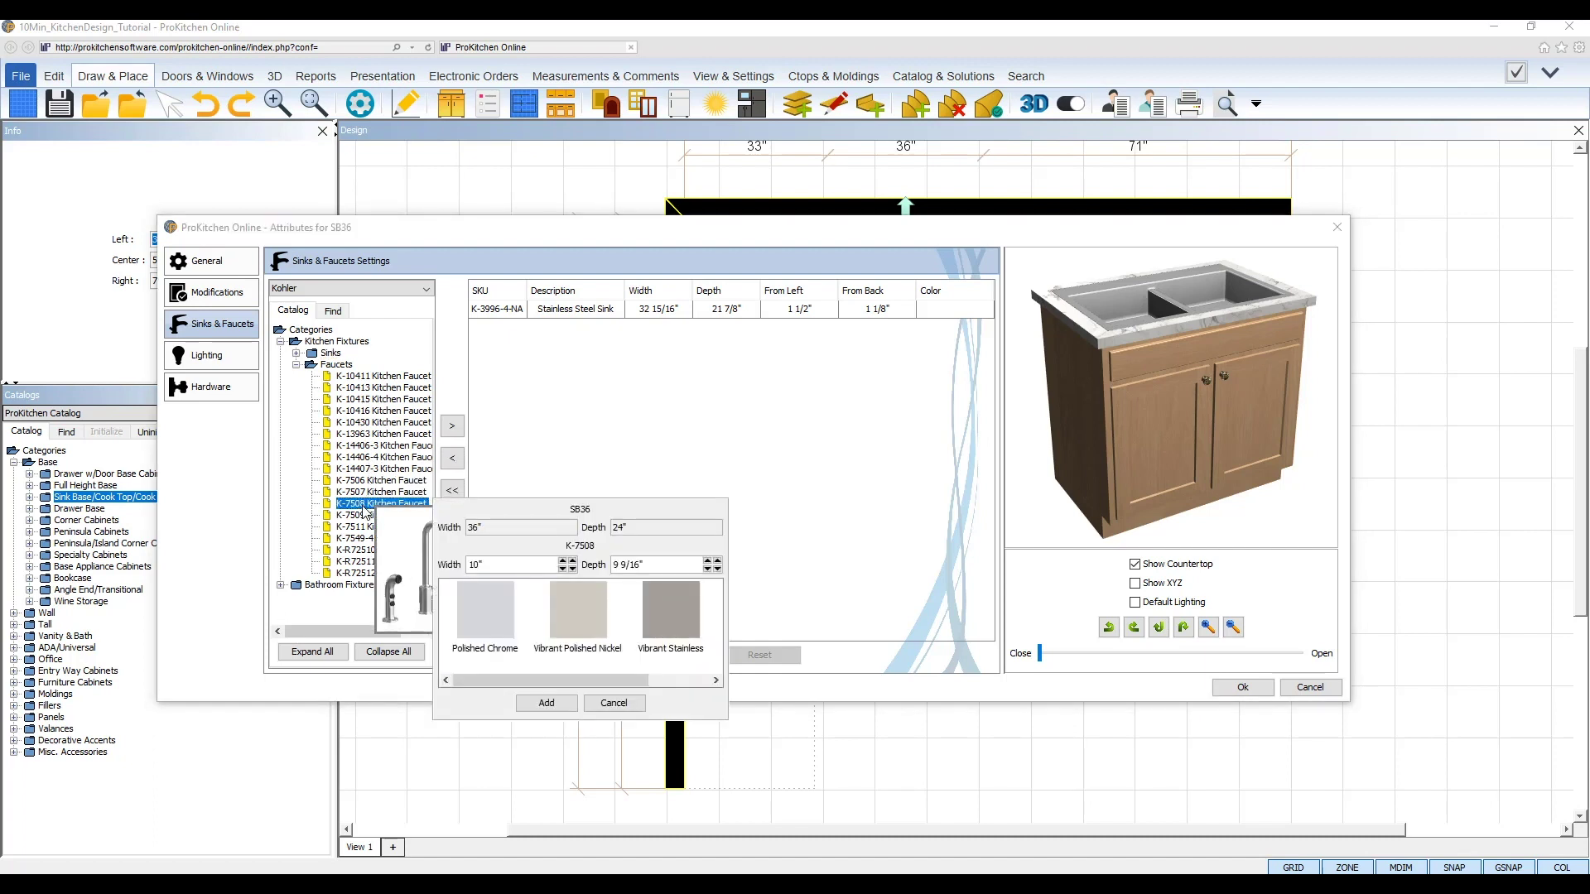
click(485, 609)
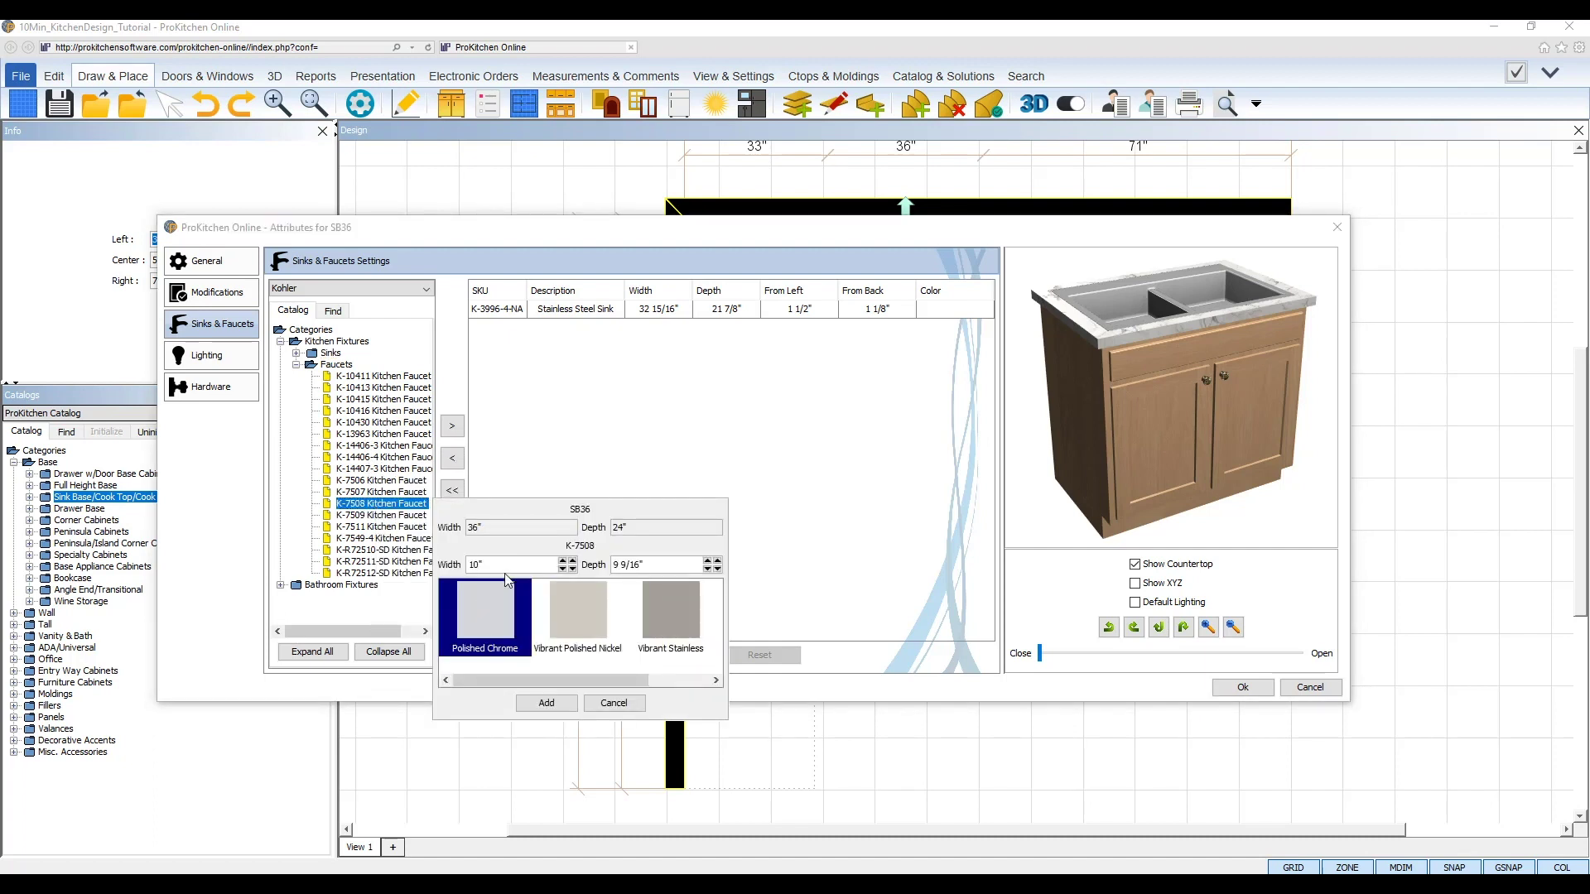
click(546, 704)
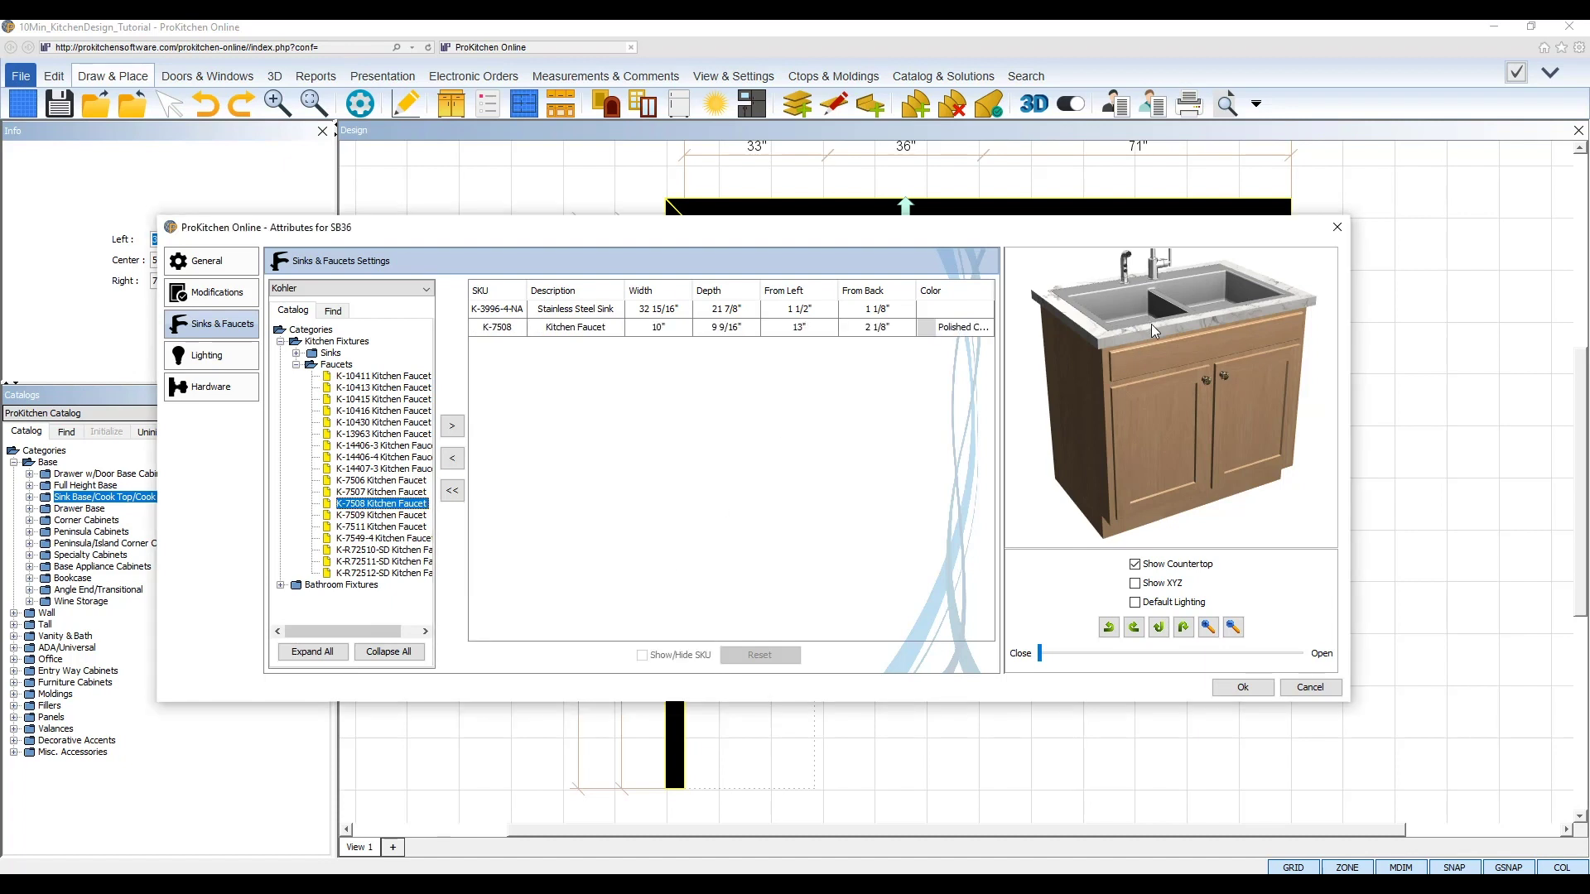
scroll(1151, 325, down, 2)
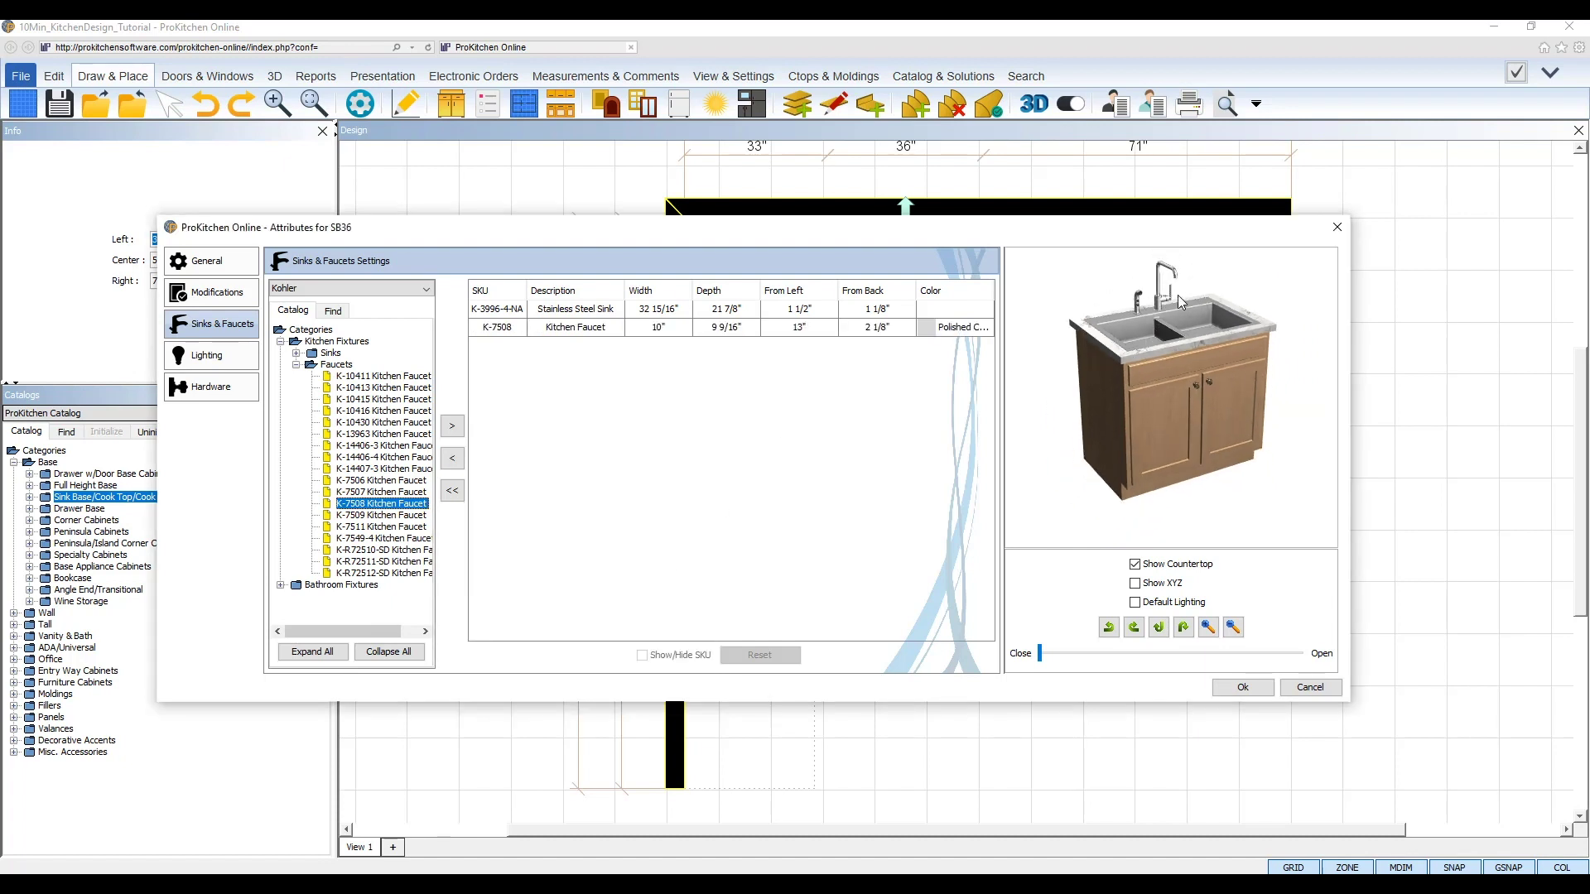
click(1242, 687)
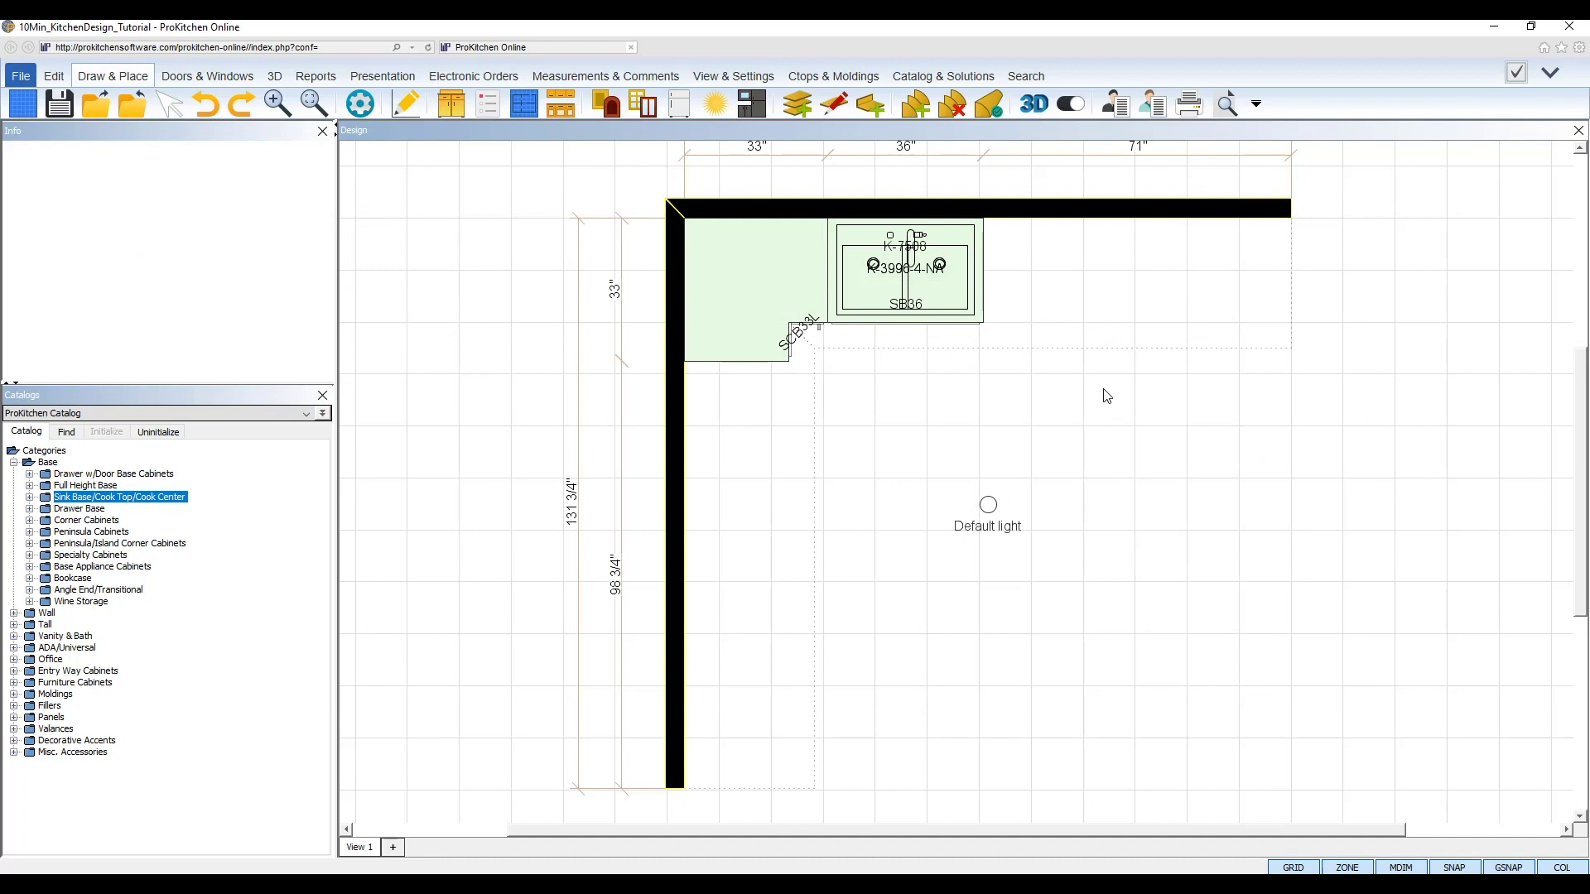
Step: Place a 3DB21 3 Drawer Base Cabinet against the 140" wall, about 33" beyond the sink base
click(56, 509)
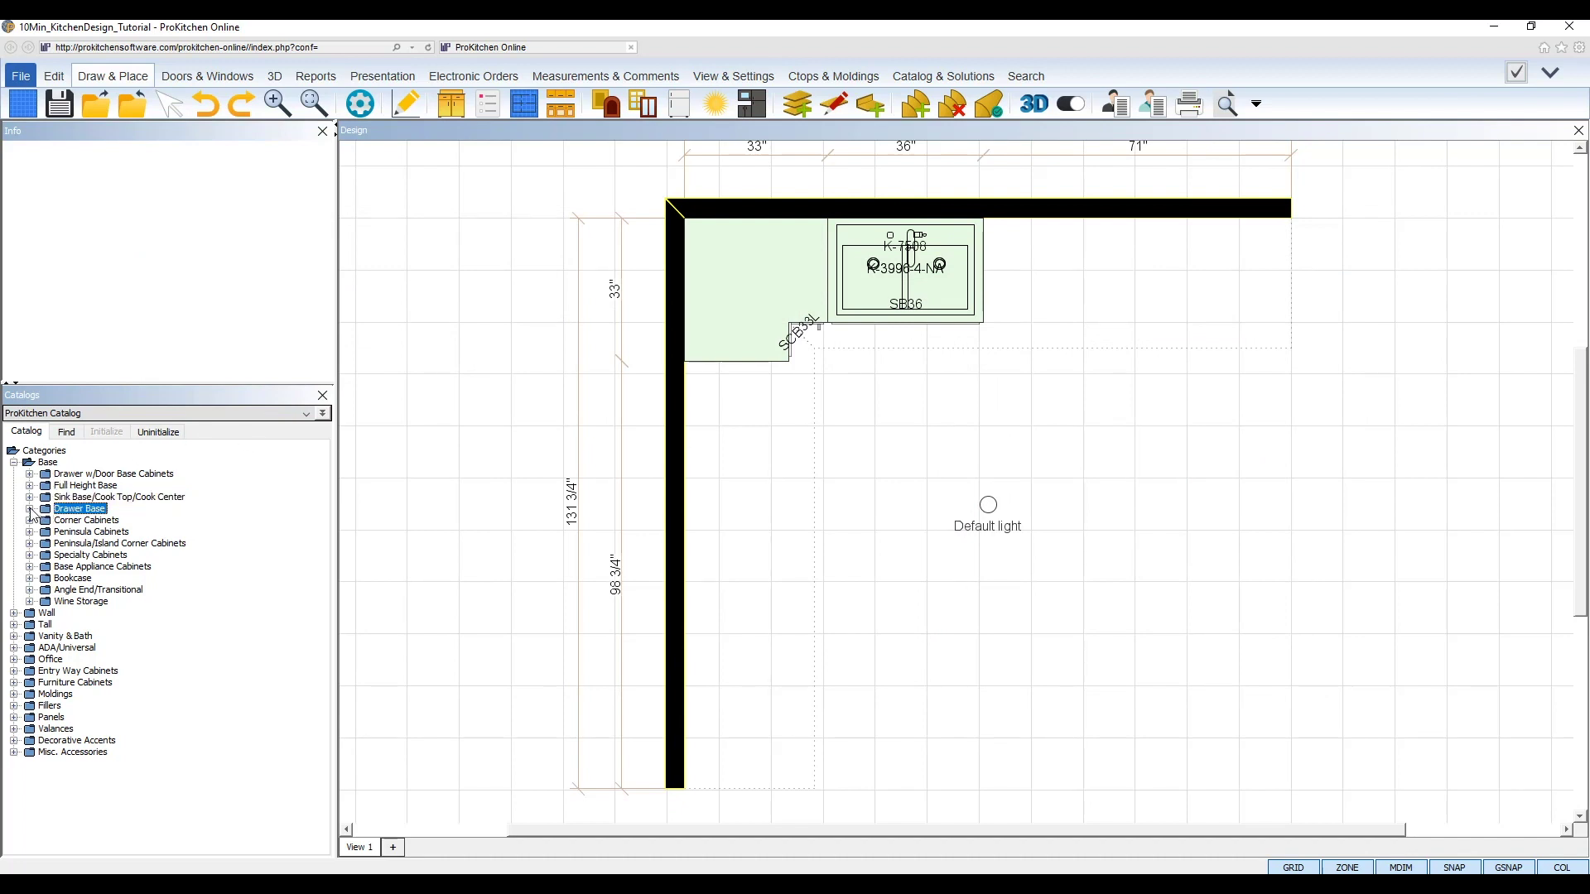
click(29, 509)
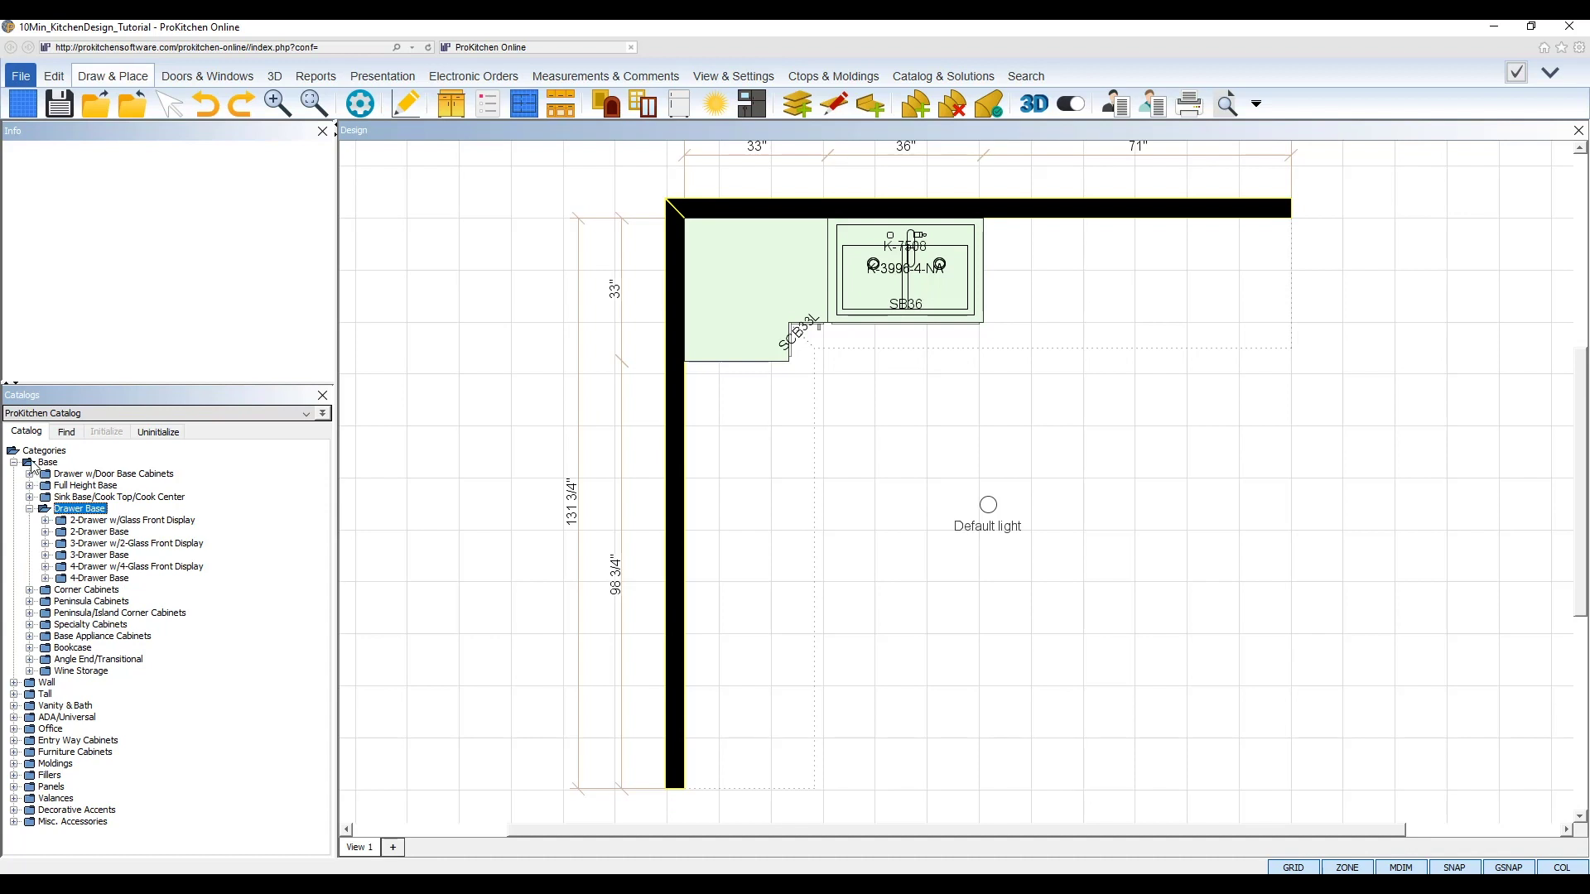
click(60, 556)
click(45, 555)
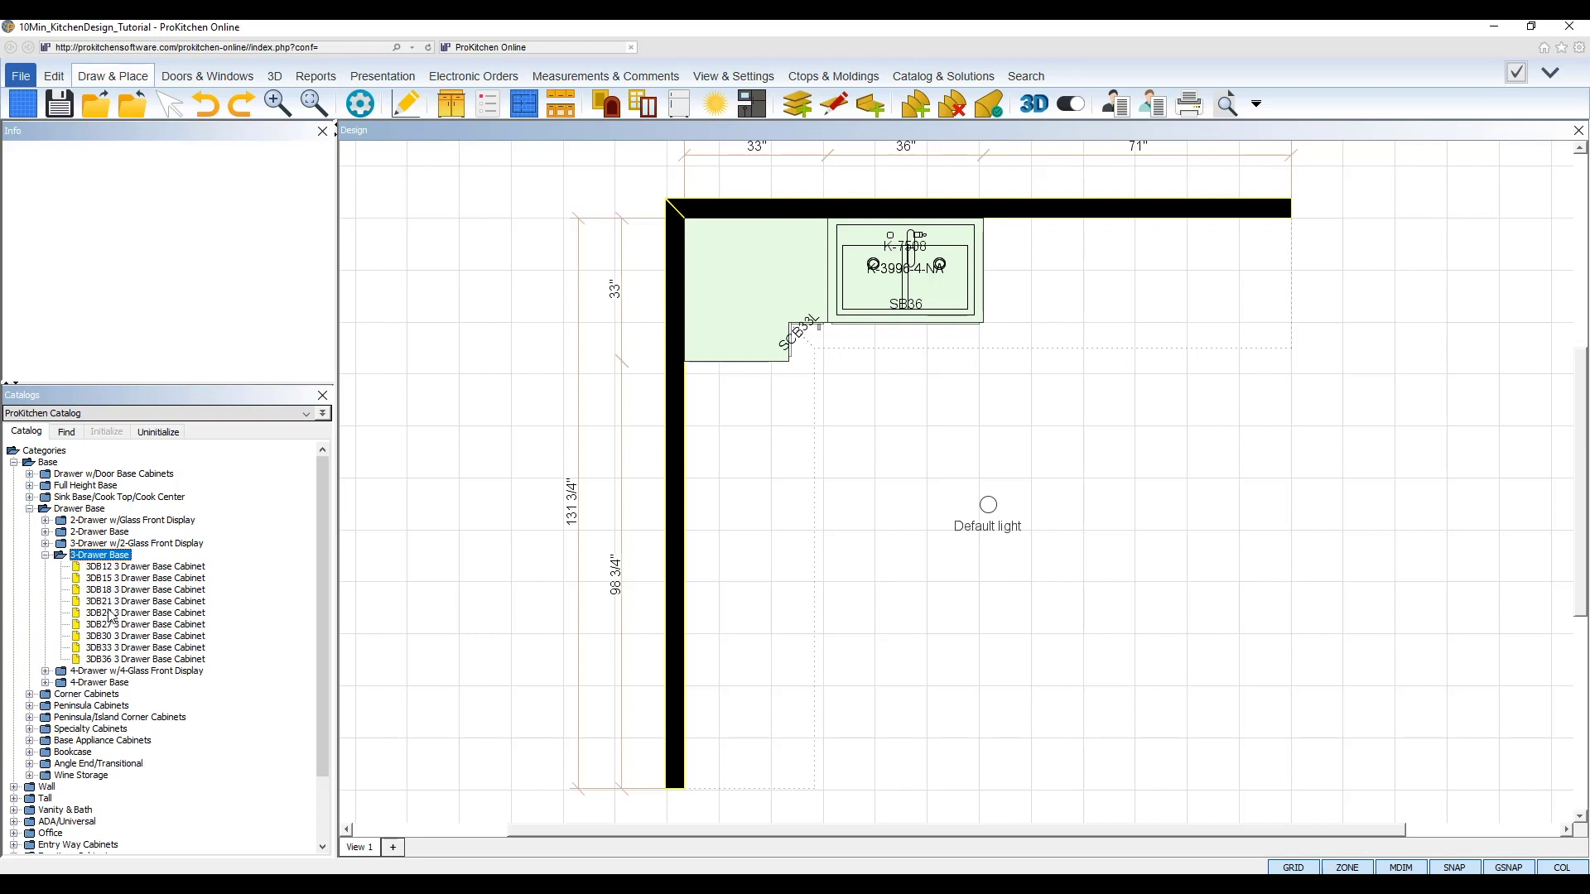
click(109, 602)
drag(107, 604, 788, 449)
drag(1082, 293, 1164, 270)
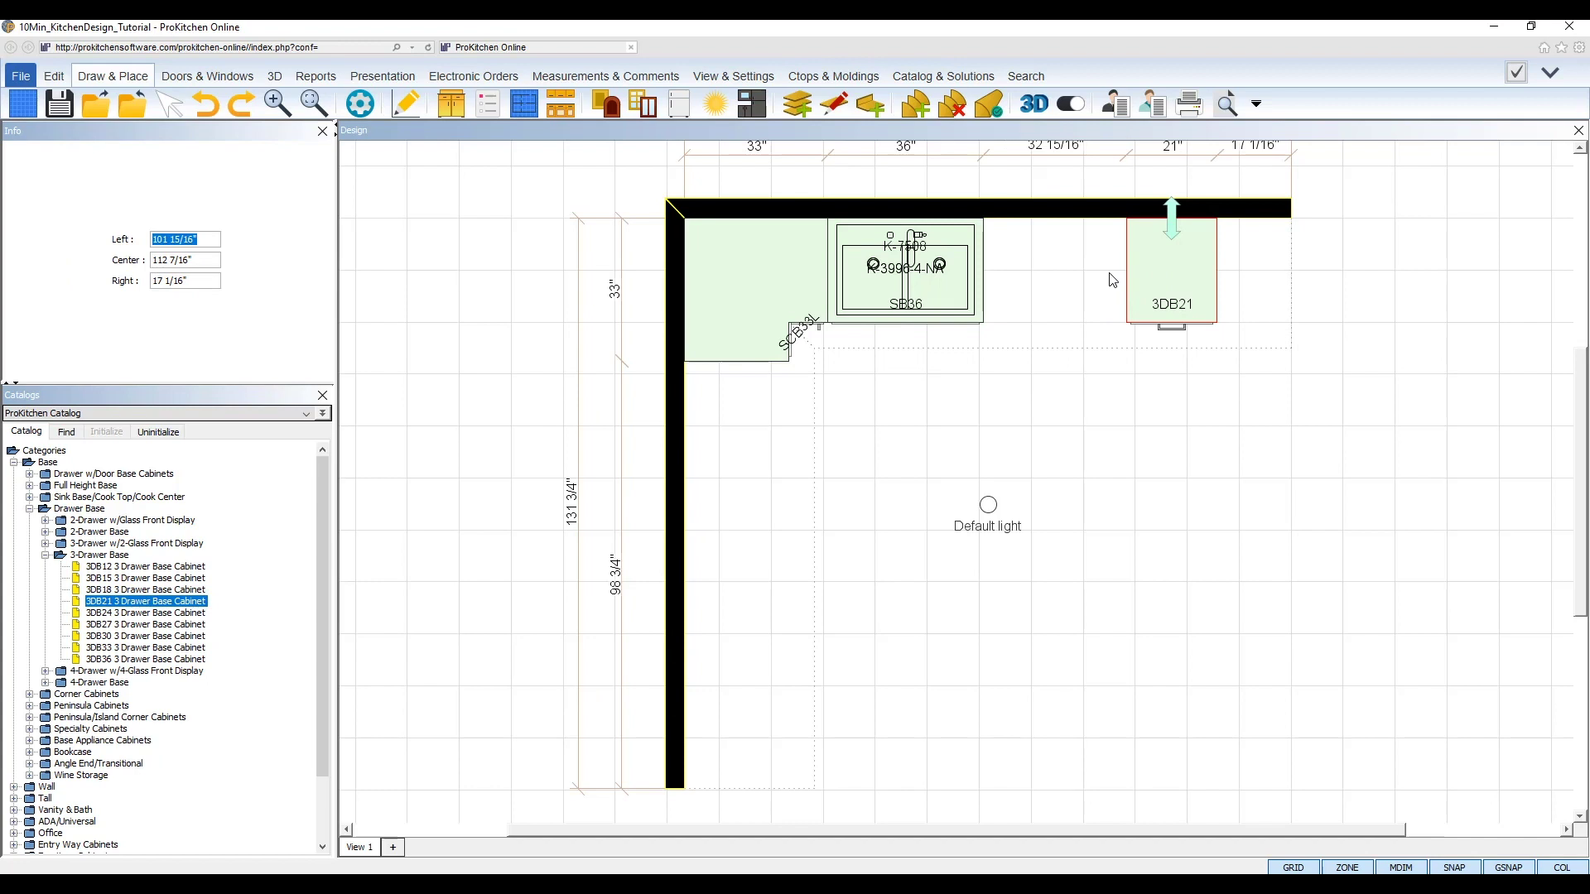
Step: Position the 3DB21 drawer base at a distance of 24" from the SB36 sink base
right_click(1173, 278)
mouse_move(1209, 299)
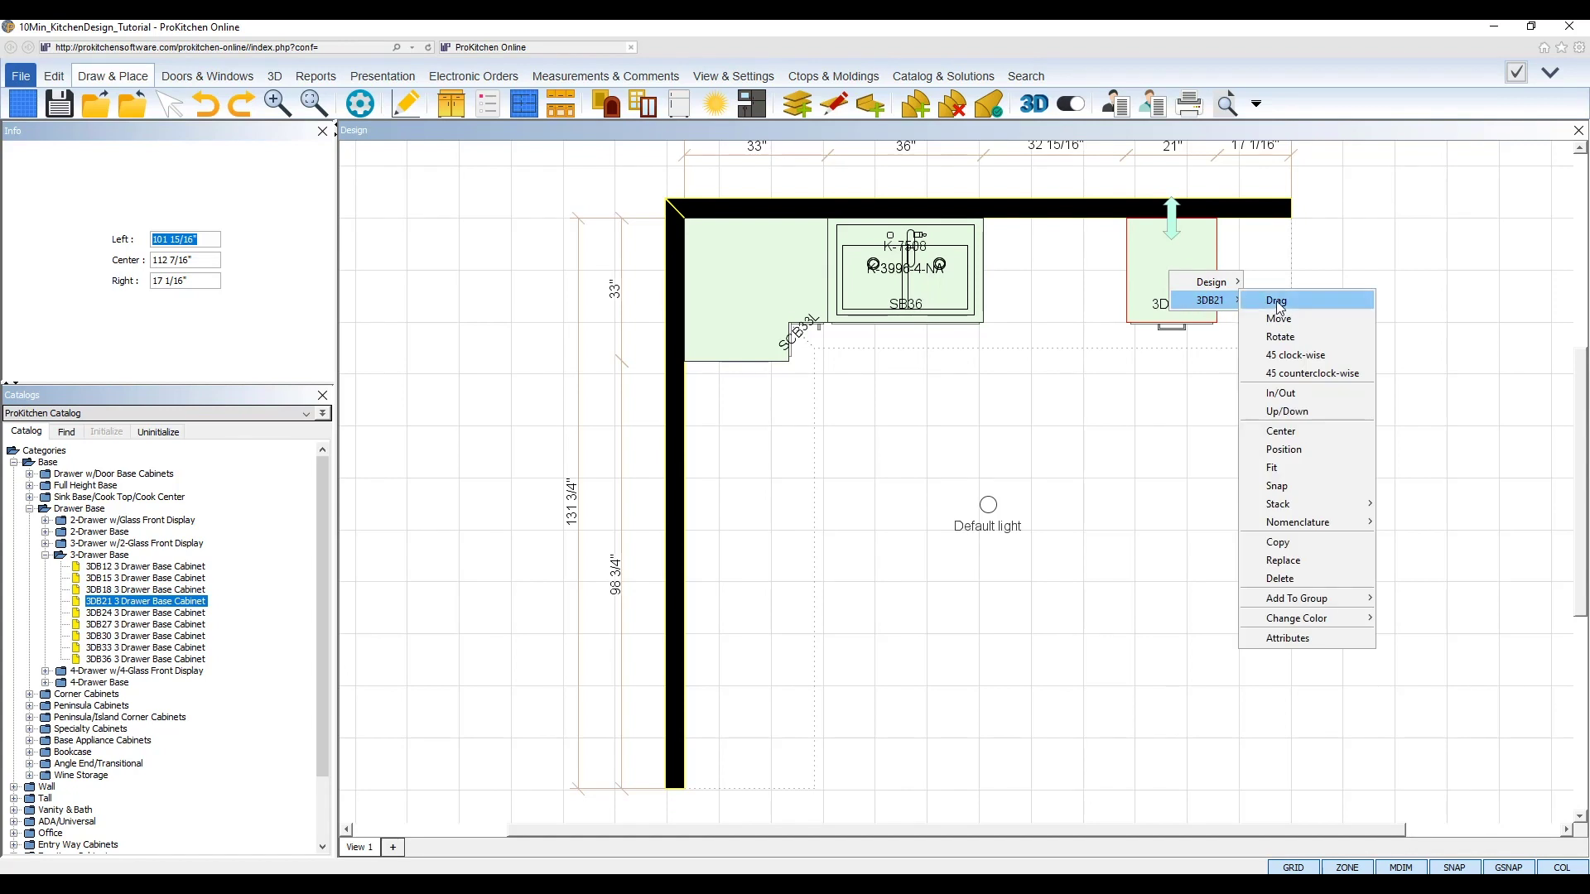
click(1283, 449)
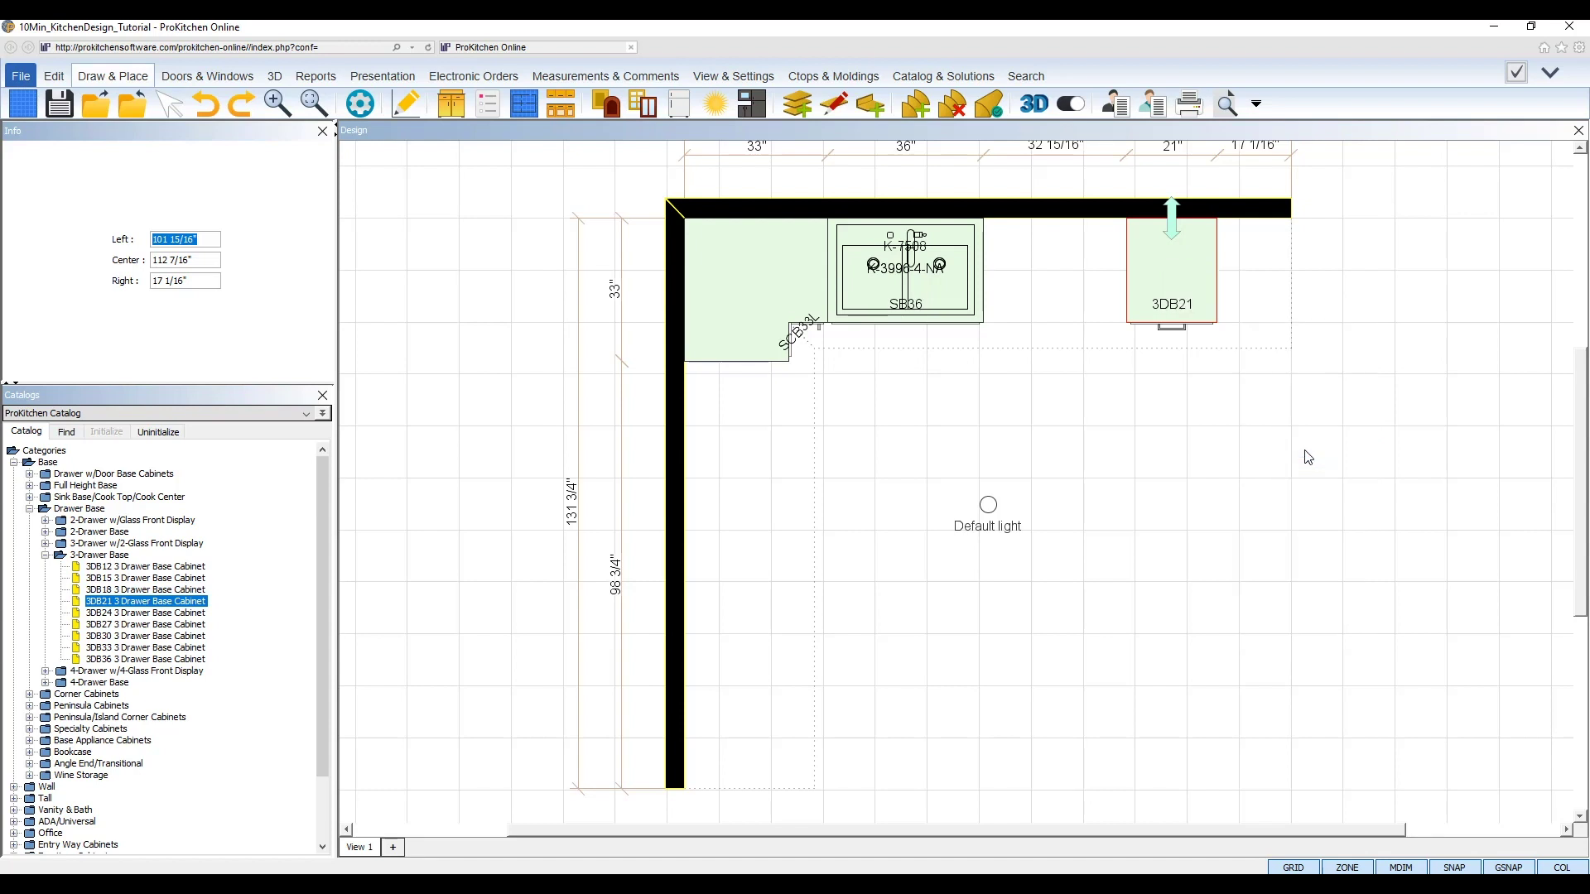
click(962, 283)
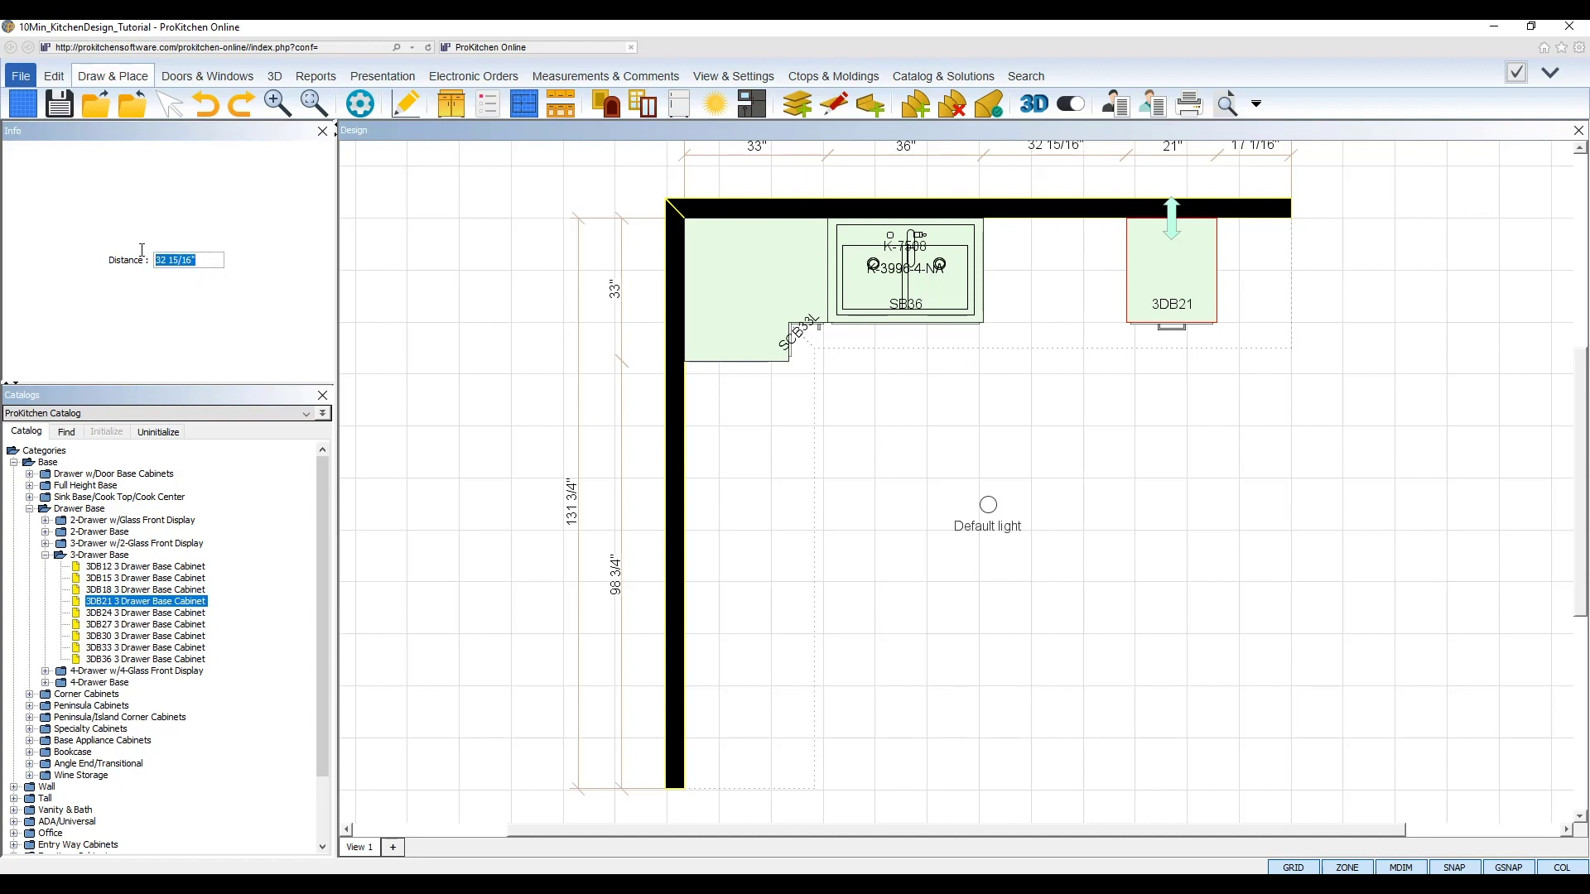
text(24)
key(Return)
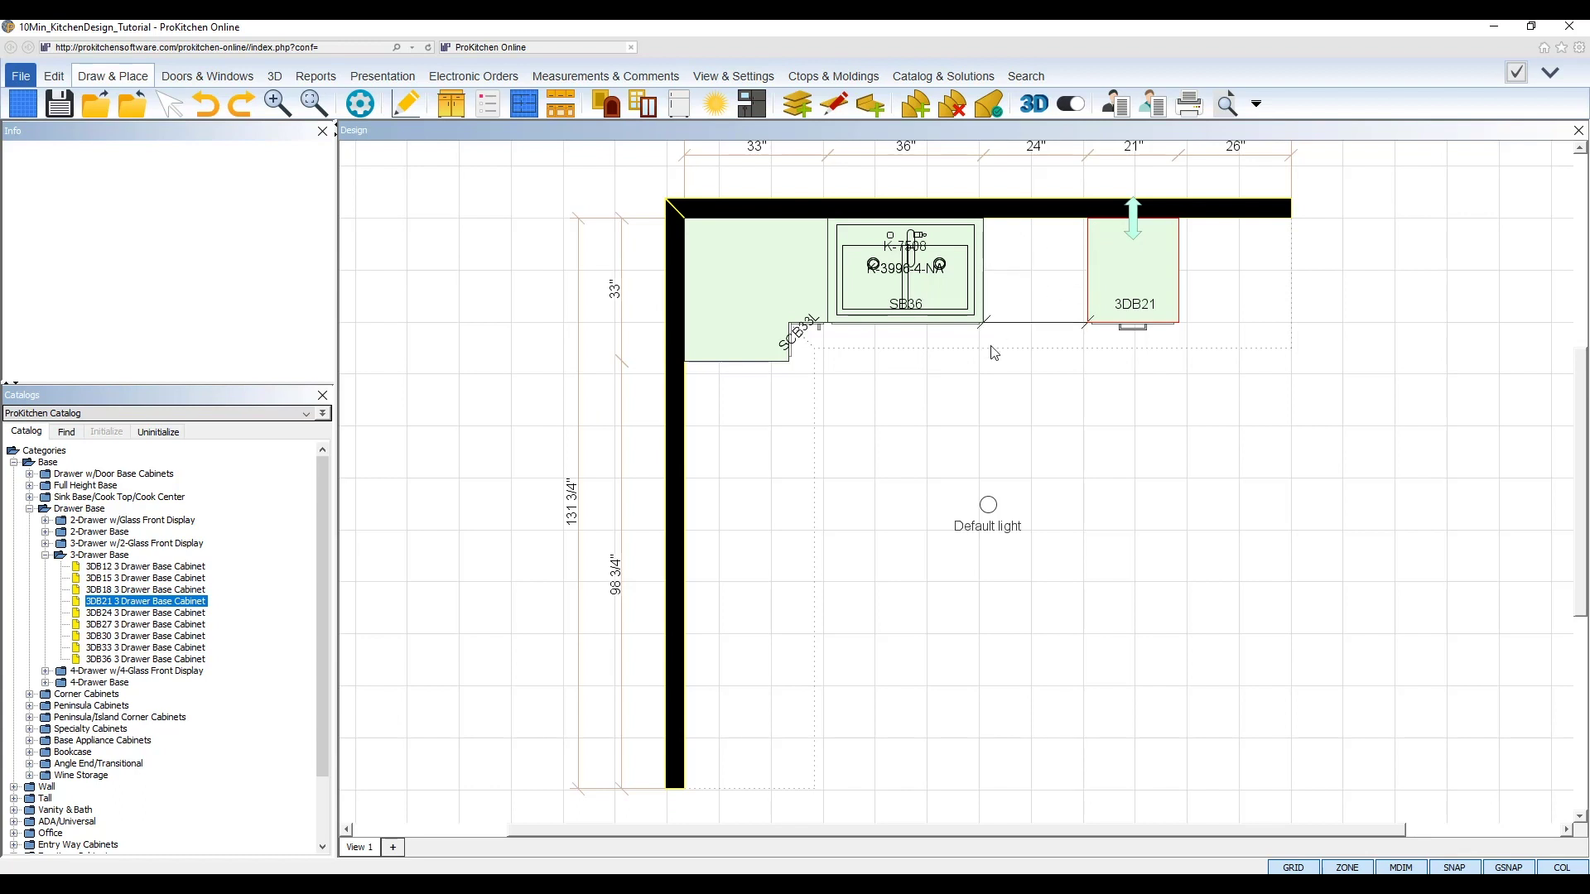
Step: Find the PC188424R Pantry Cabinet and place it against the 140" wall, directly beside the 3DB21 drawer base
click(65, 431)
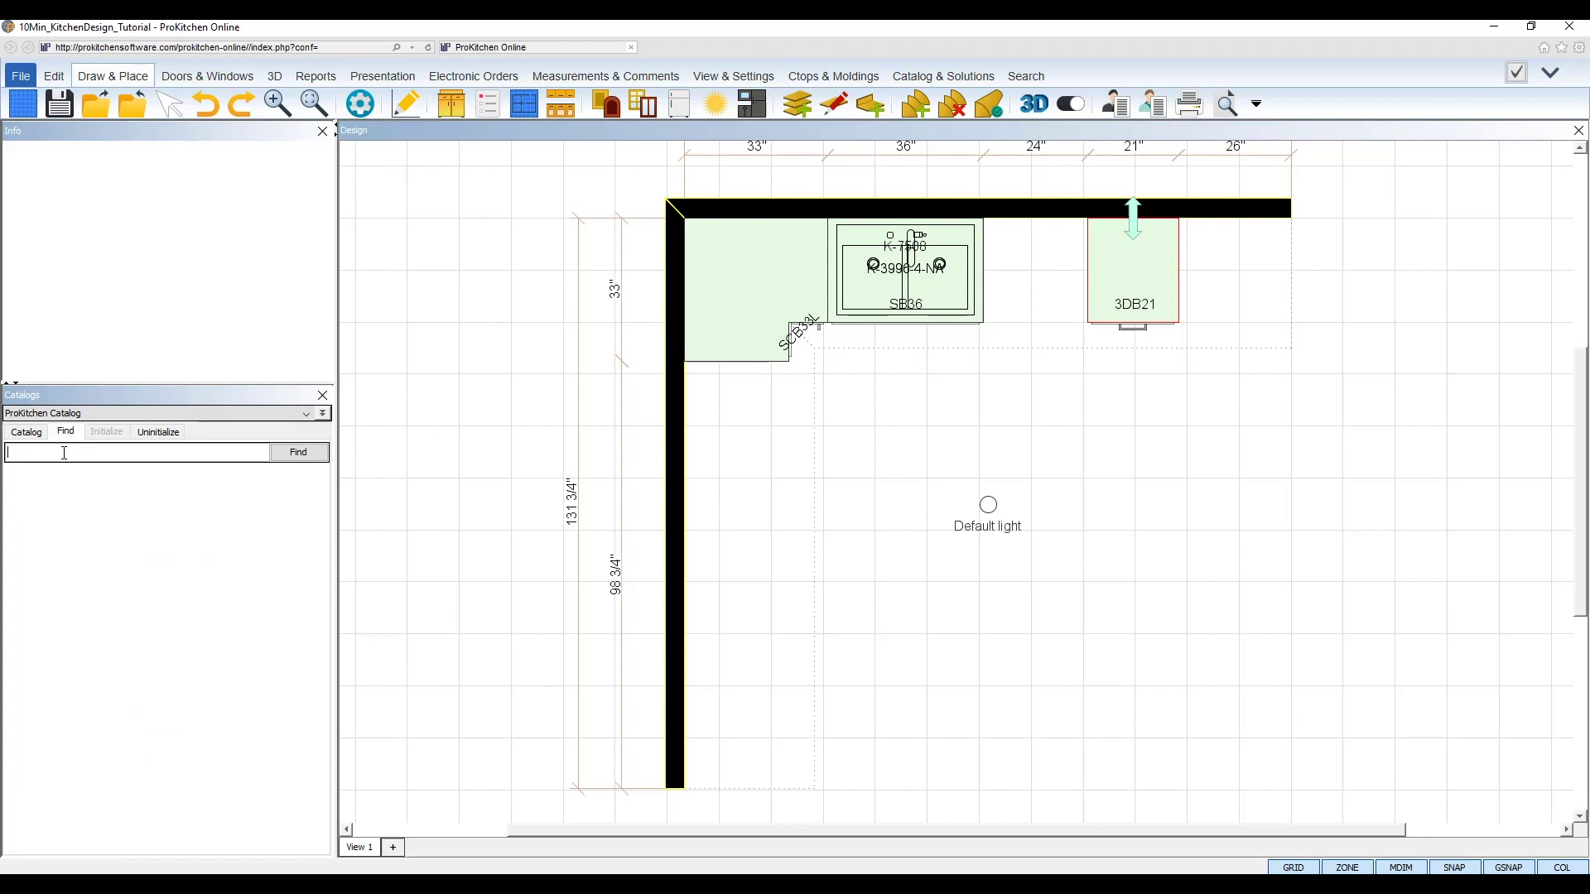
text(pc18)
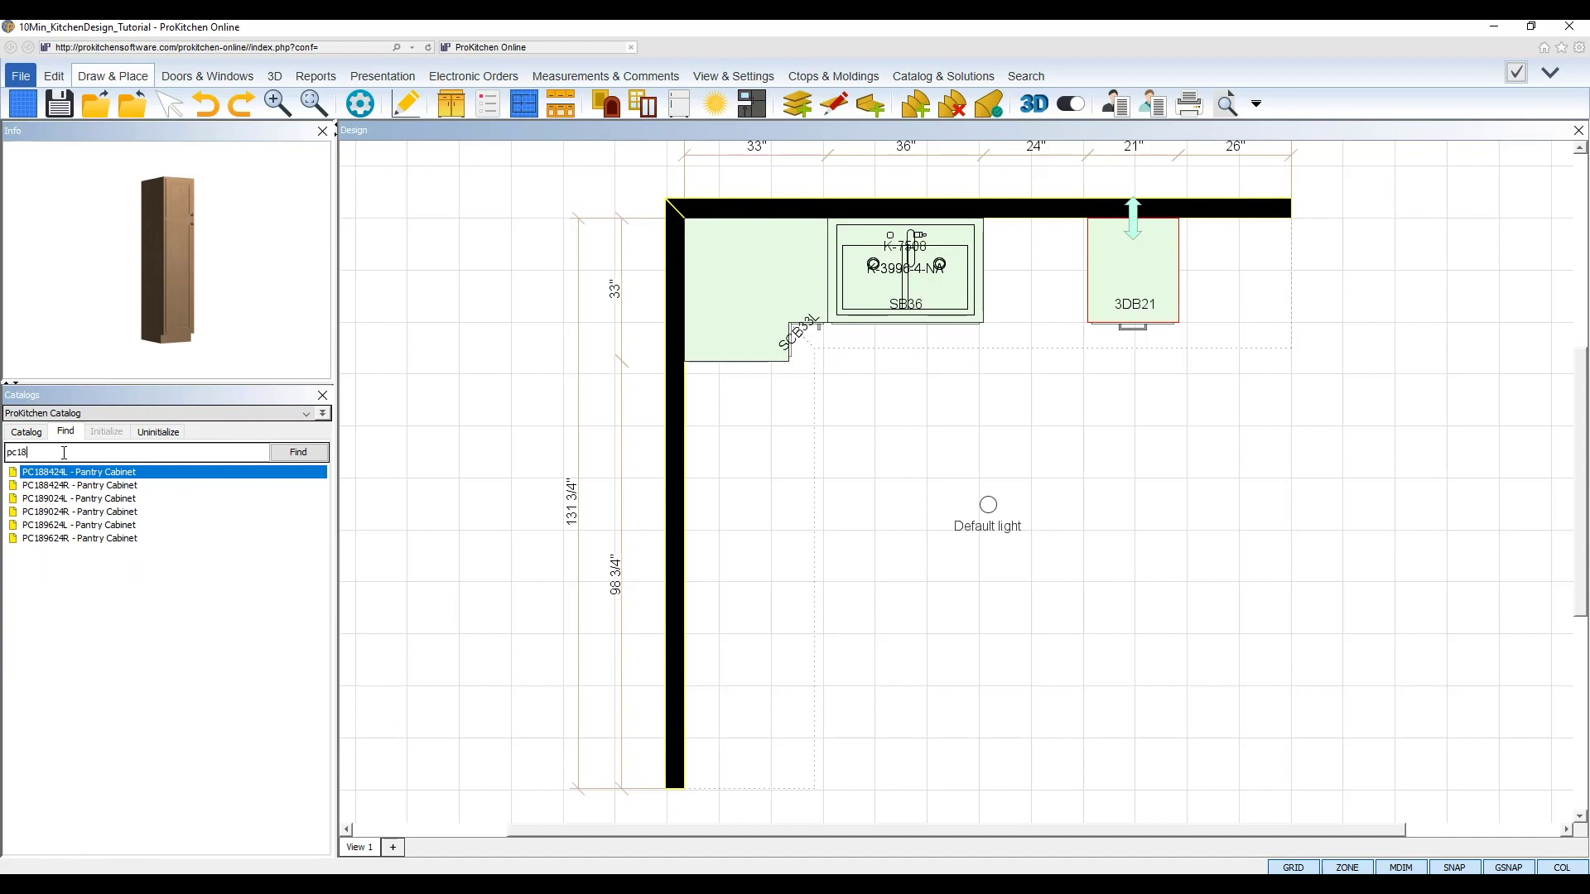
text(8424)
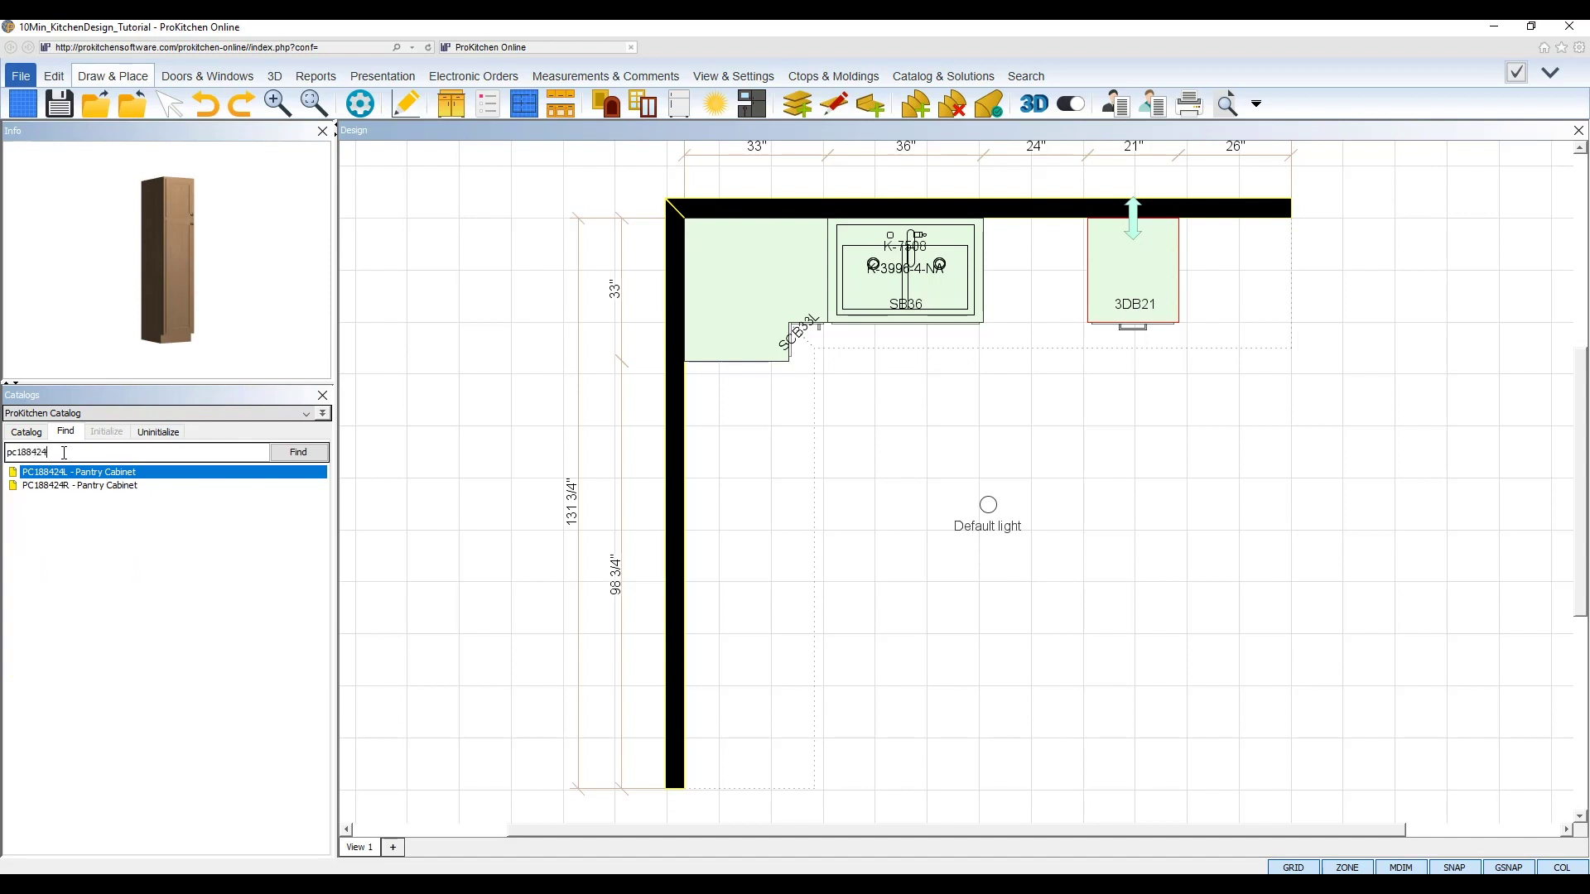
click(70, 487)
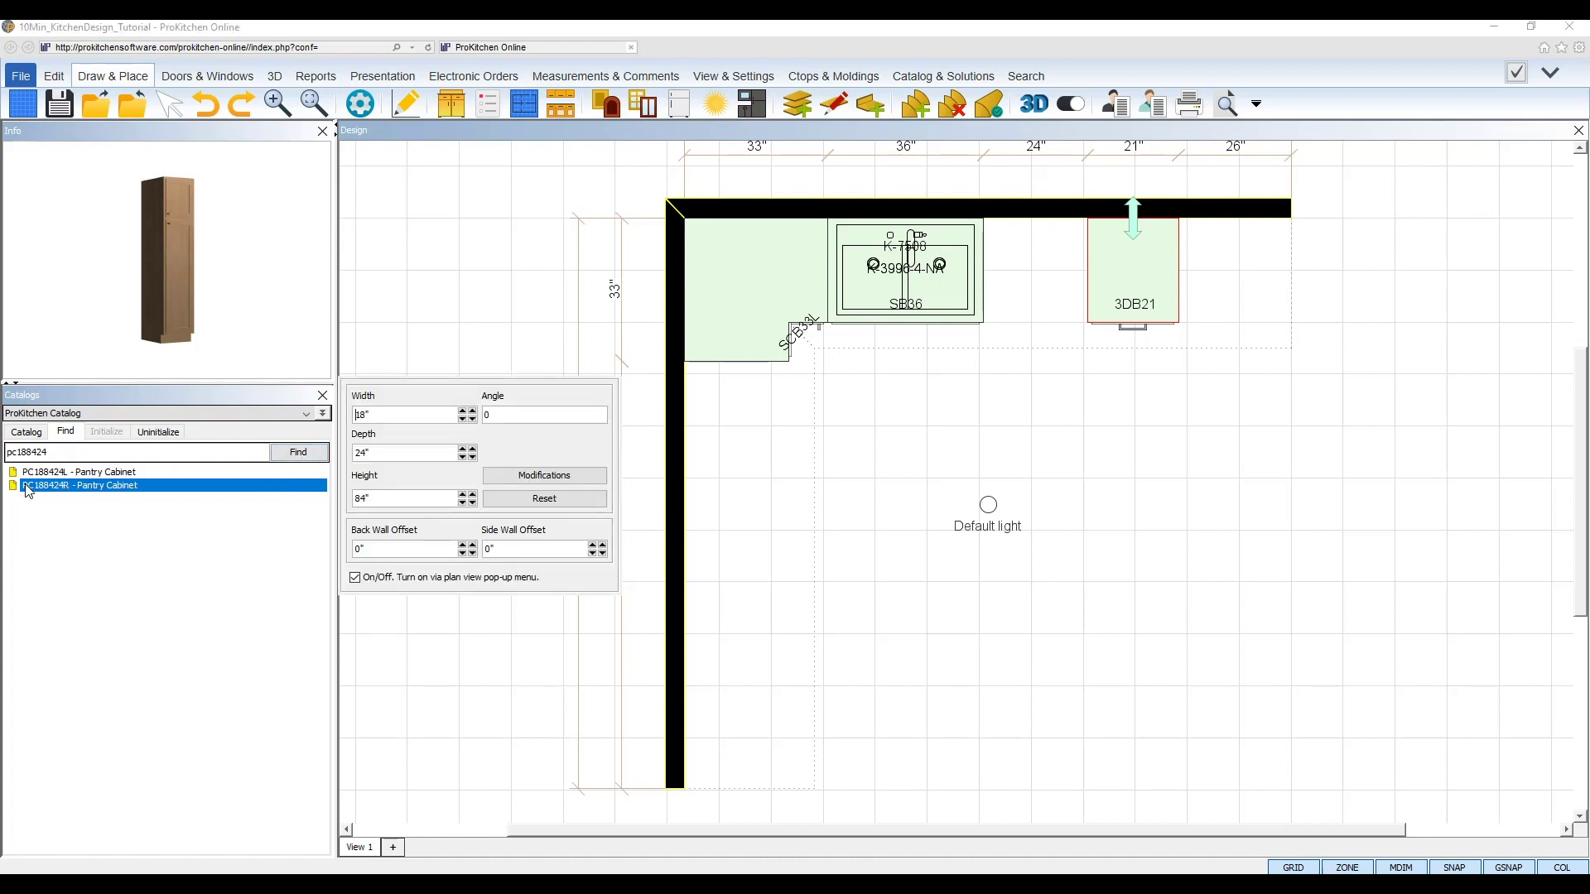
drag(27, 491, 515, 488)
drag(1224, 277, 1175, 276)
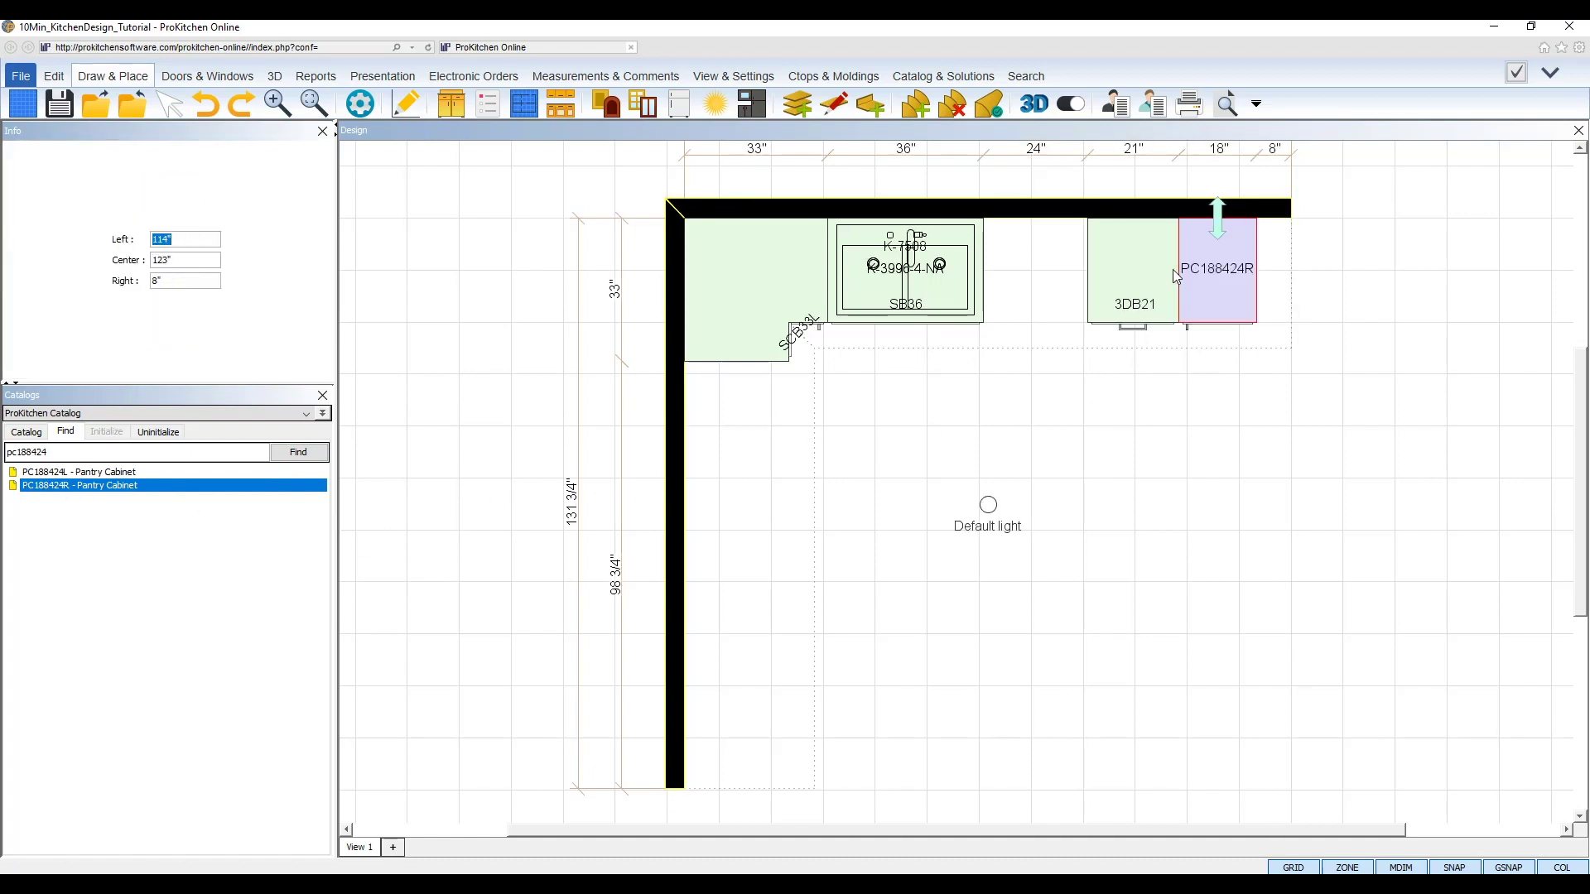
Step: Find the BFH12R full height door base cabinet and place it on the 131 3/4" wall, directly beside the corner cabinet
double_click(67, 451)
text(bfh12)
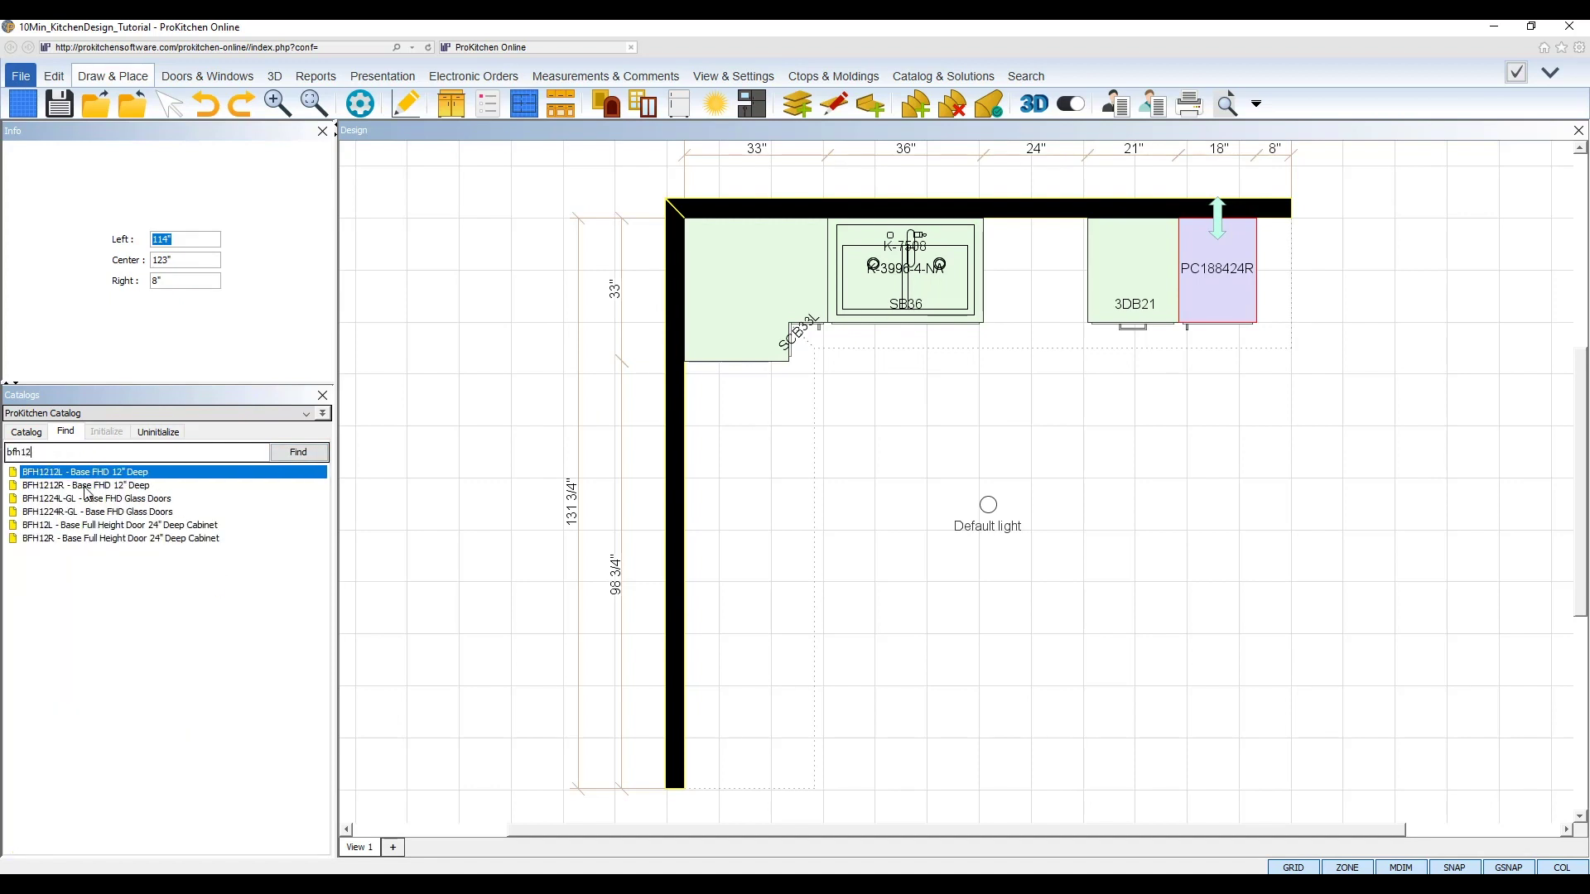
drag(73, 537, 737, 387)
Step: Find the 3DB12 3 Drawer Base Cabinet and place it on the 131 3/4" wall, 30" from the BFH12R cabinet
double_click(30, 452)
text(3db12)
drag(114, 473, 743, 555)
right_click(745, 562)
mouse_move(779, 591)
click(865, 497)
click(765, 380)
text(30)
key(Return)
Step: Place two REP.75.2484 Refrigerator End Panels on the 131 3/4" wall, one directly beside the 3DB12 cabinet and the other 36" away
drag(53, 451, 3, 443)
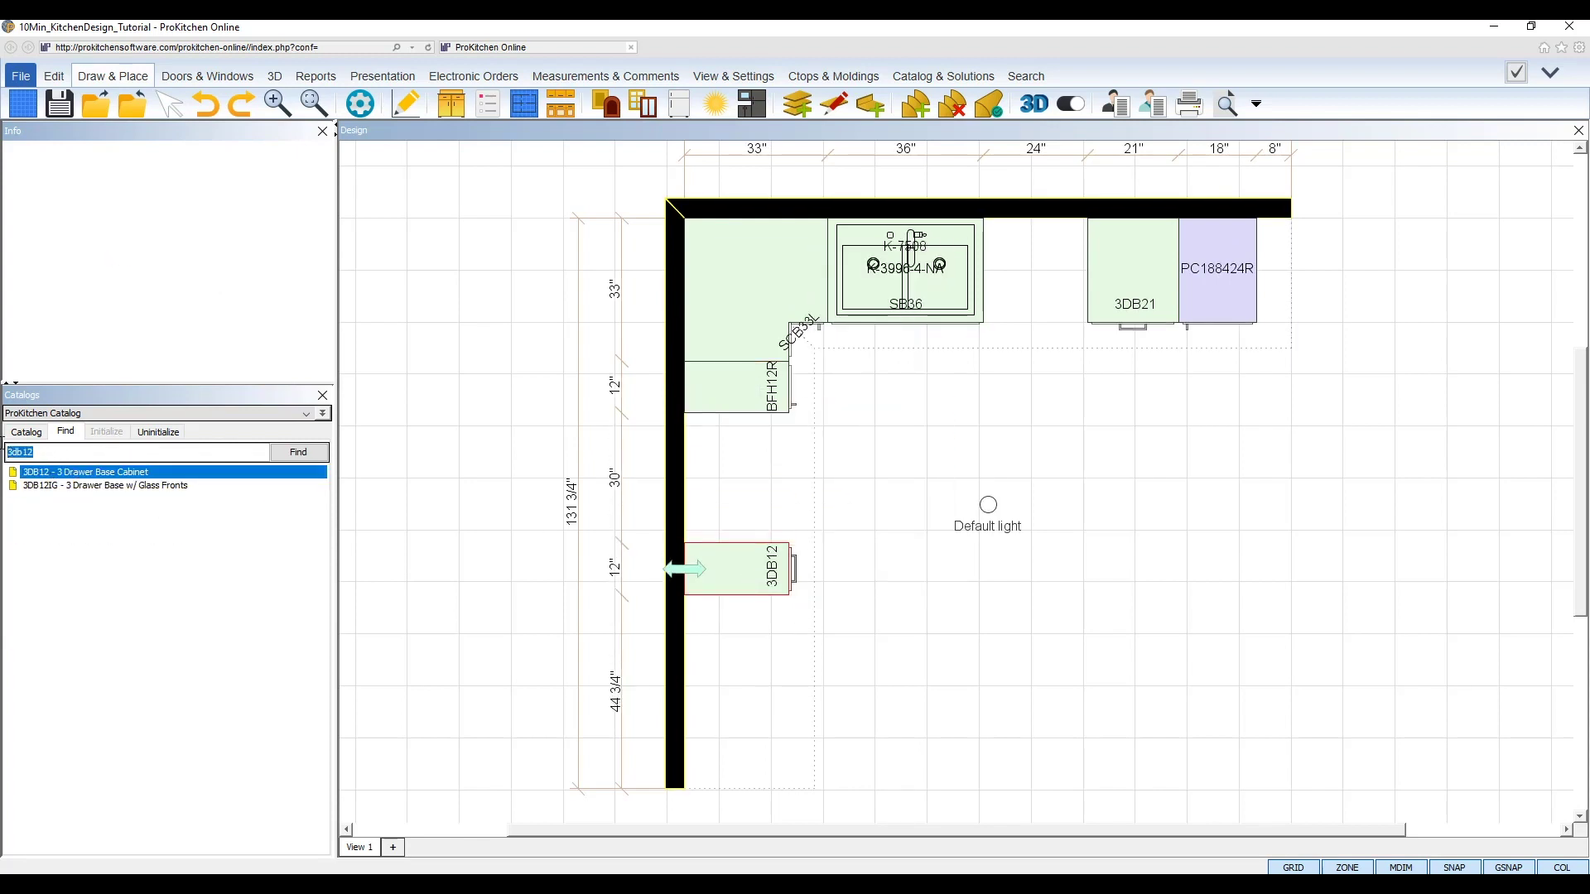
text(rep.75.2484)
drag(107, 472, 736, 700)
right_click(736, 700)
click(781, 720)
click(746, 597)
text(36)
key(Return)
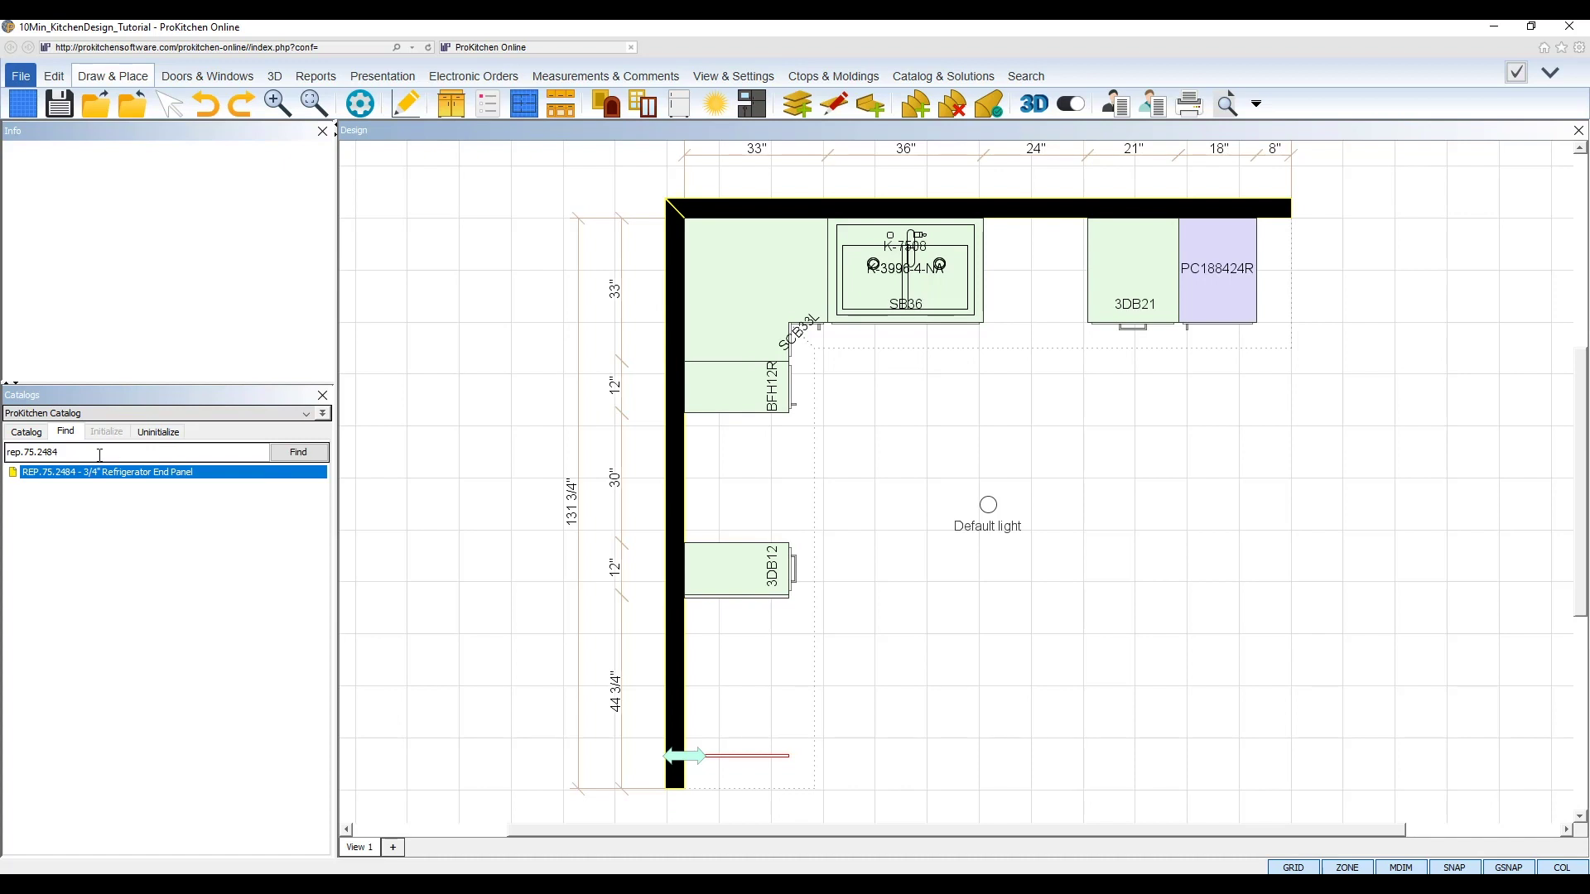
click(1142, 426)
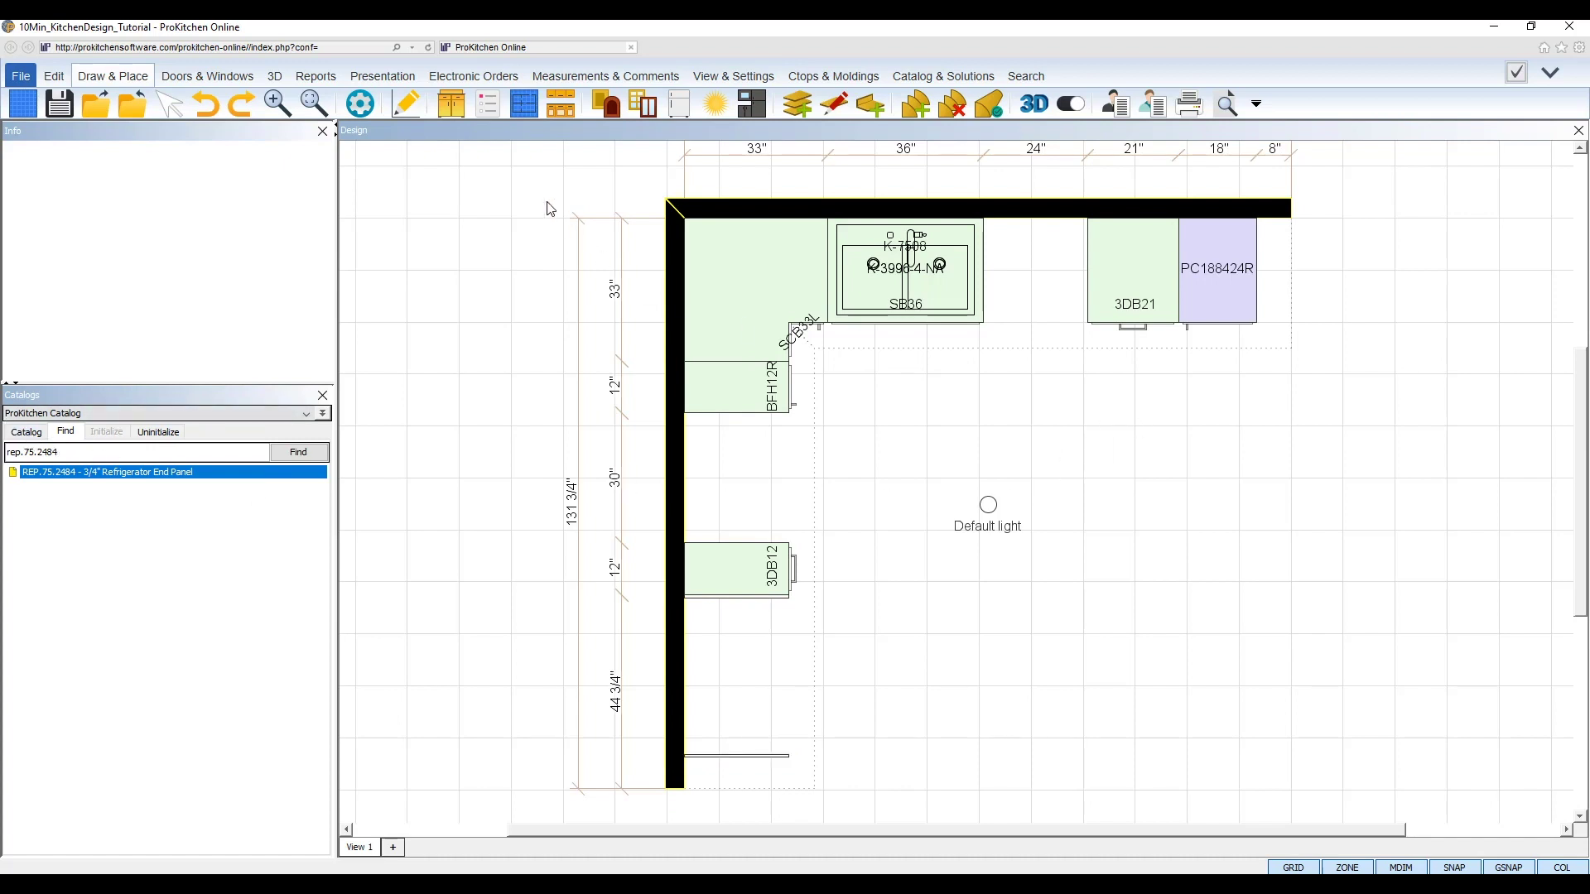
Step: Place the DHW-7-S Built-in Dishwasher 24" in Stainless Steel from the appliances catalog between the sink base and the 3DB21 cabinet
click(678, 104)
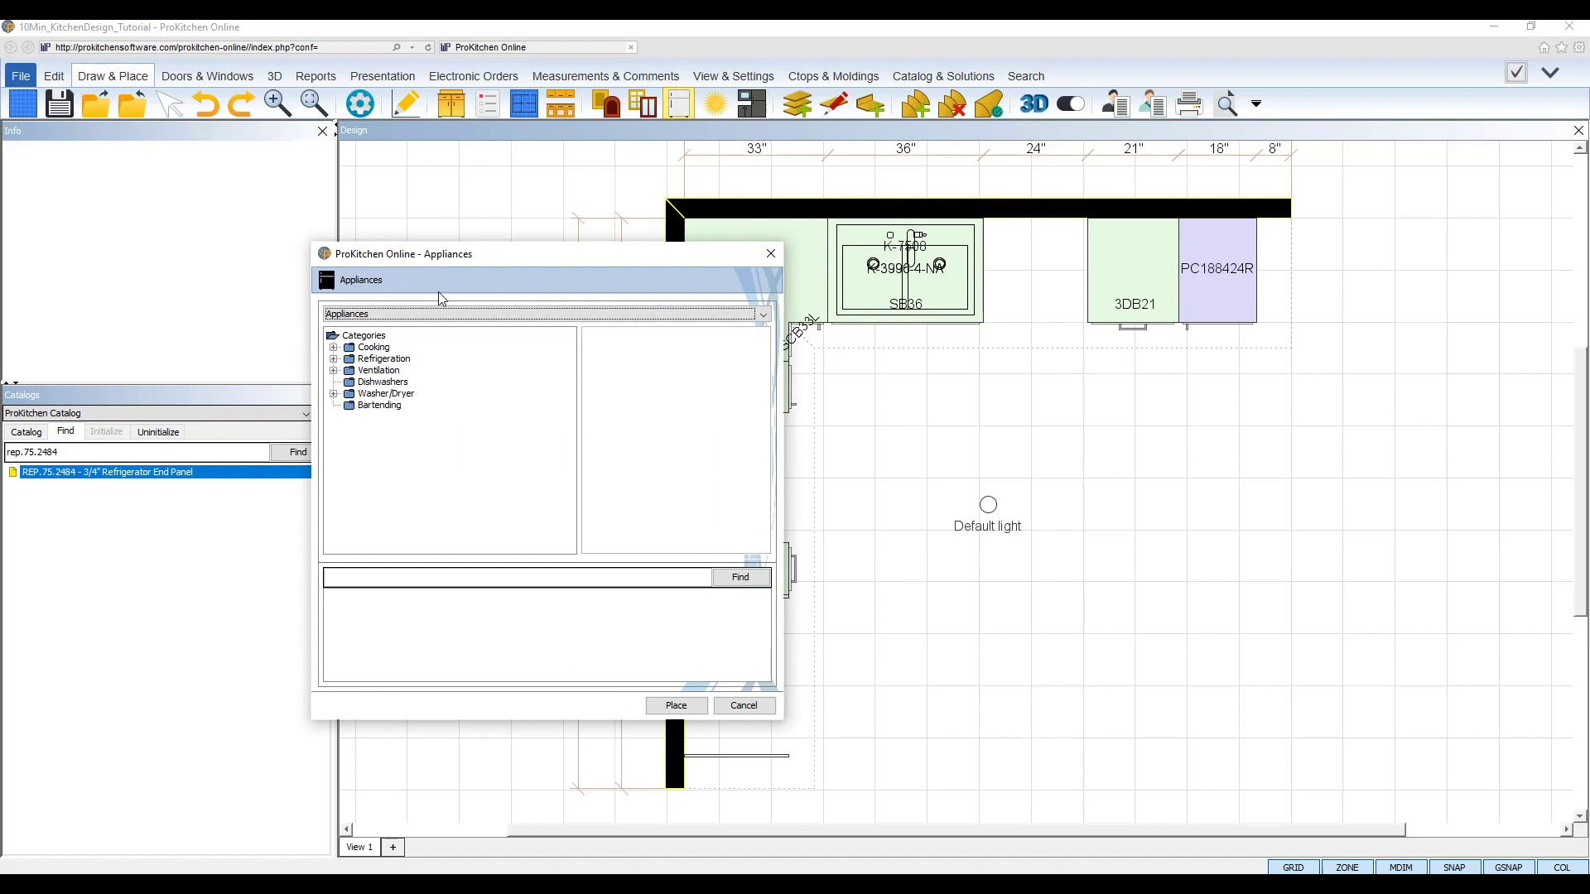
click(401, 315)
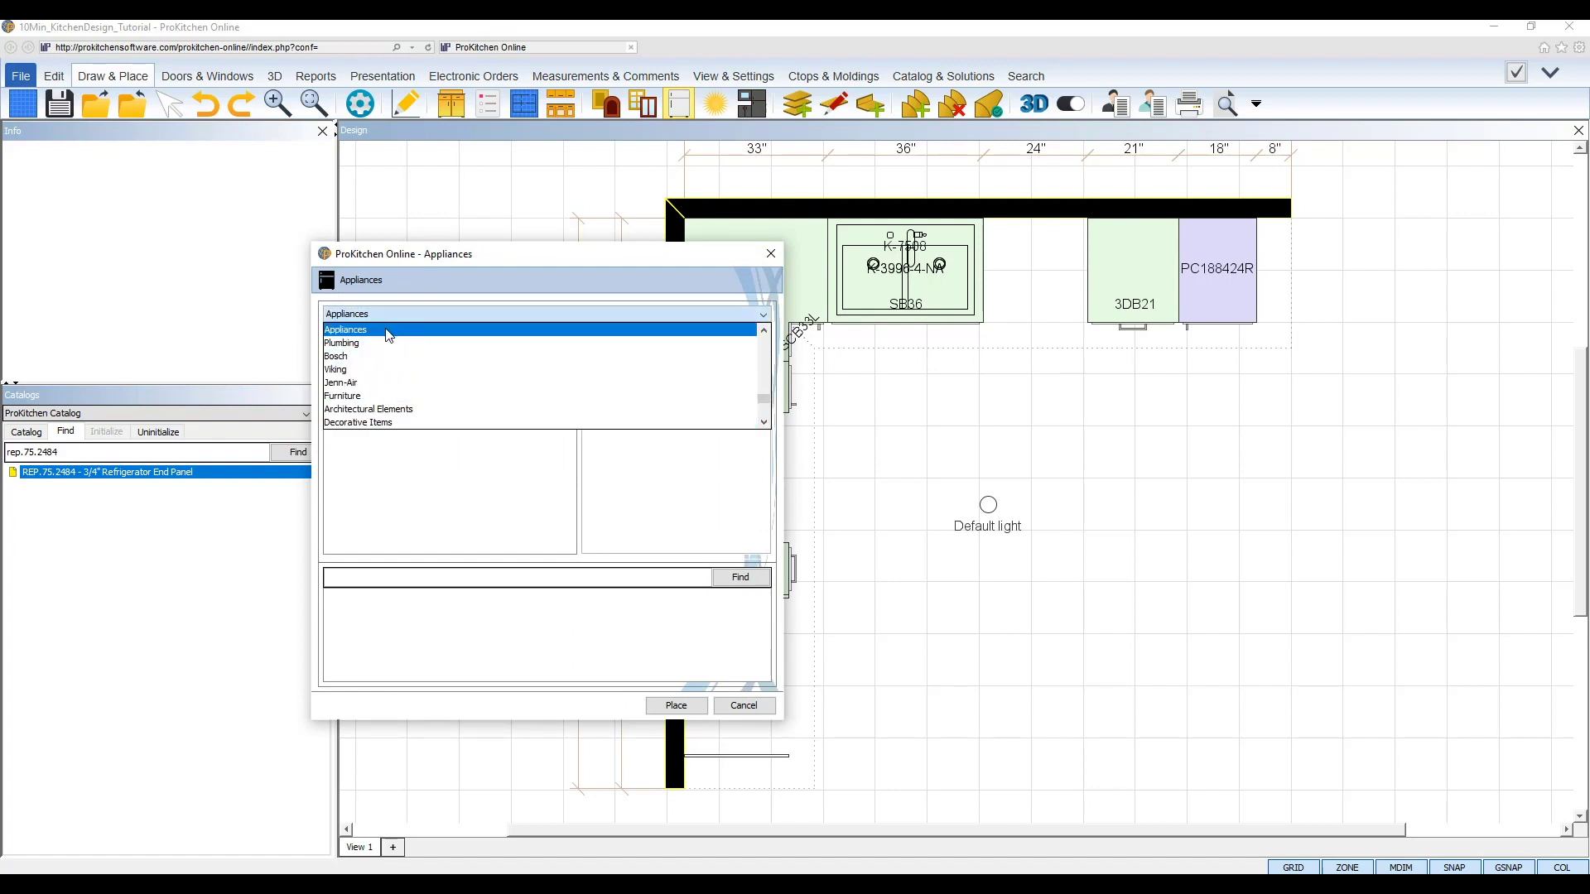
click(388, 331)
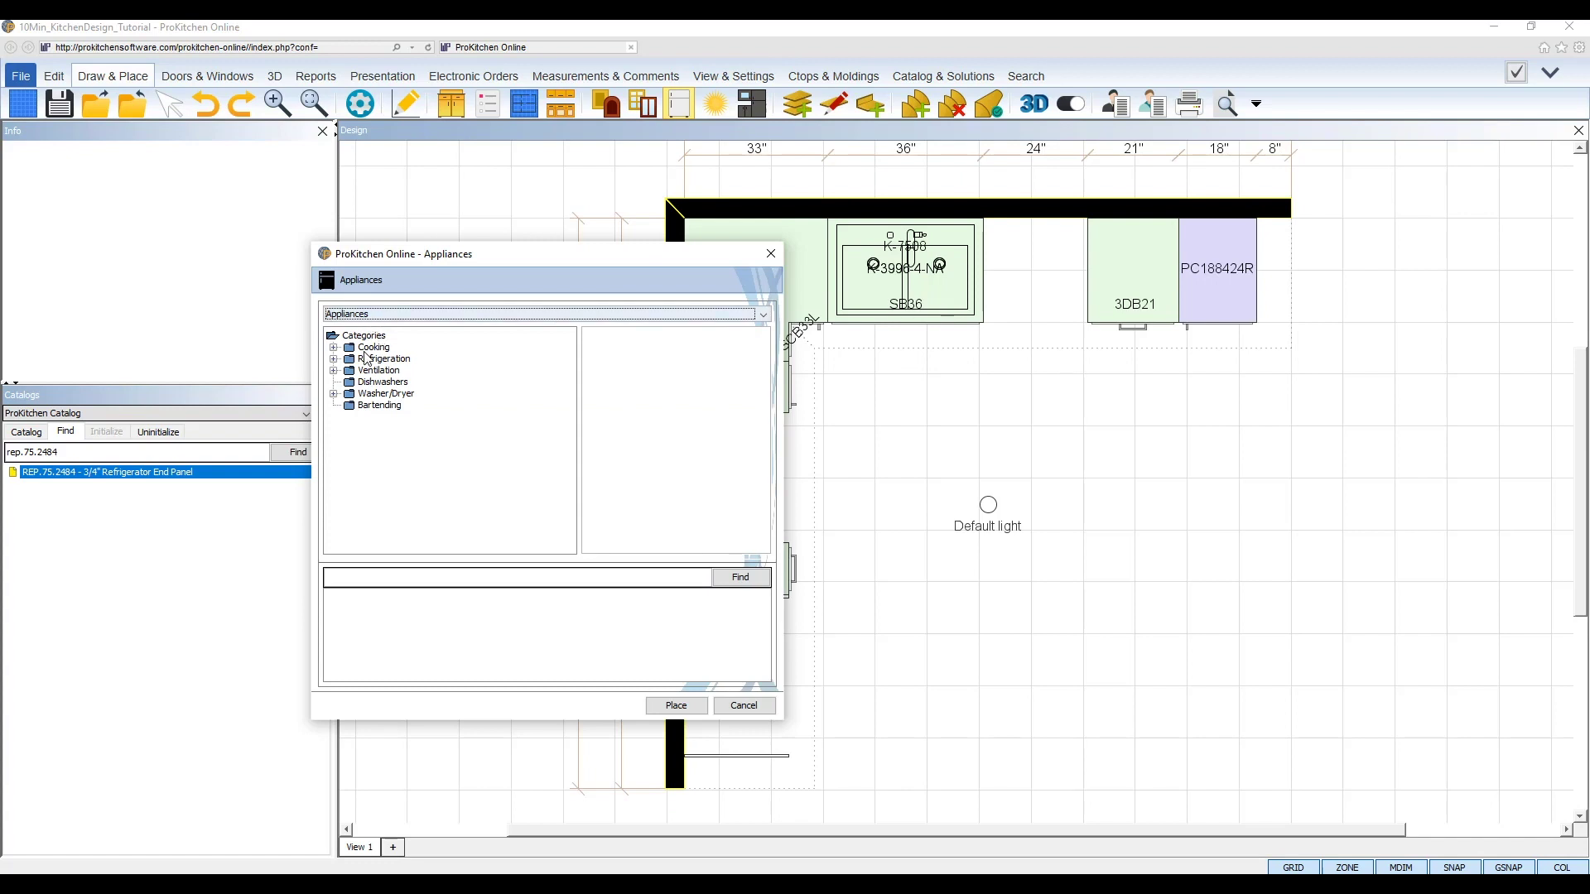
click(353, 384)
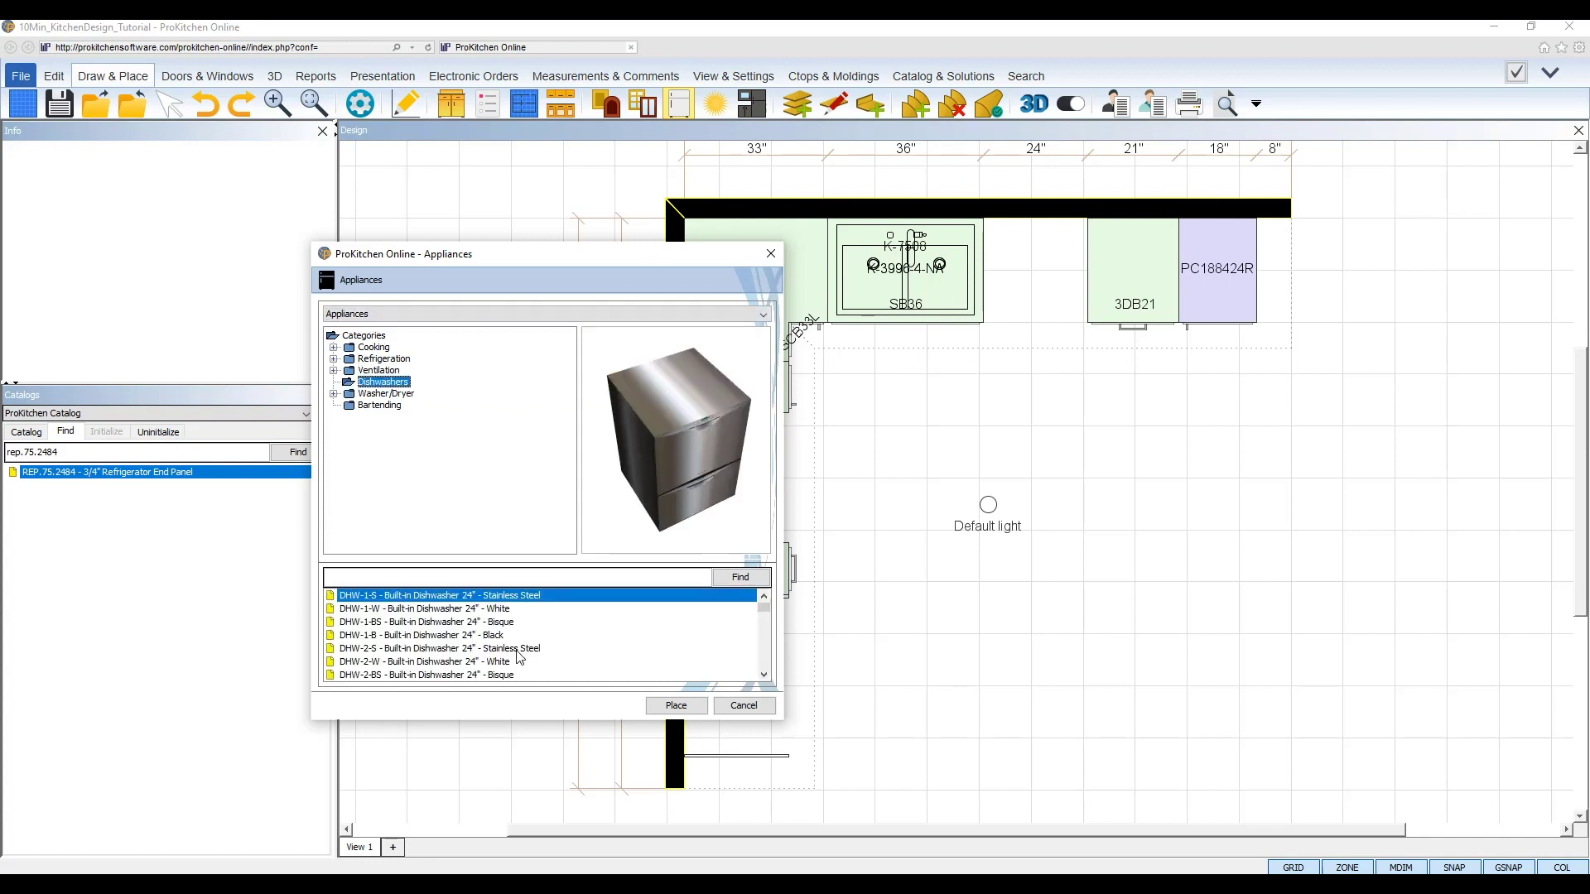
scroll(520, 659, down, 7)
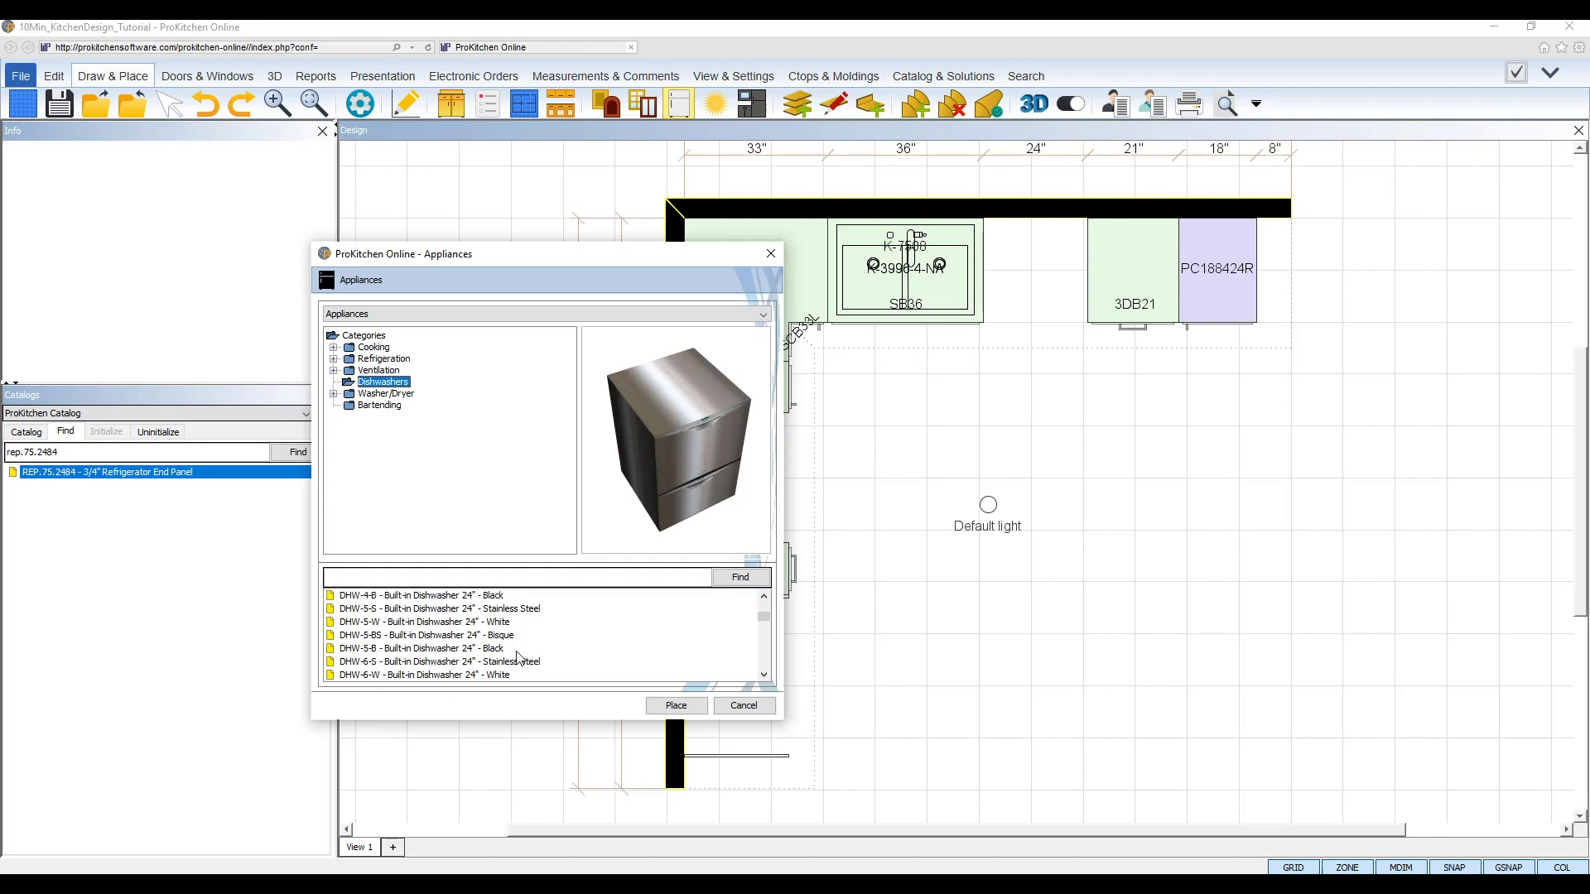
click(501, 635)
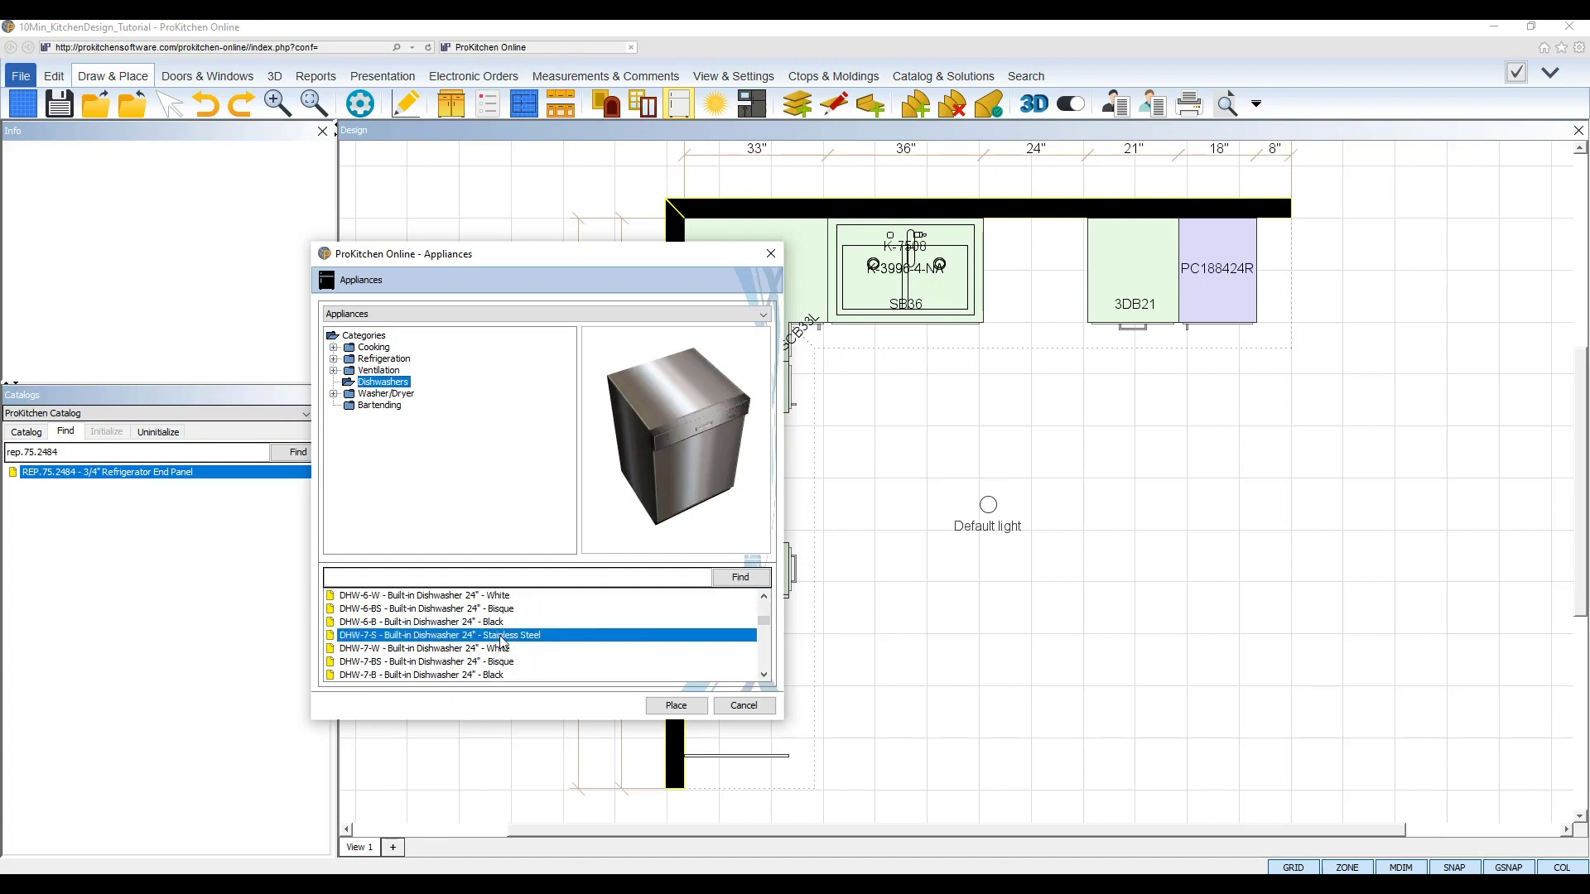
click(697, 708)
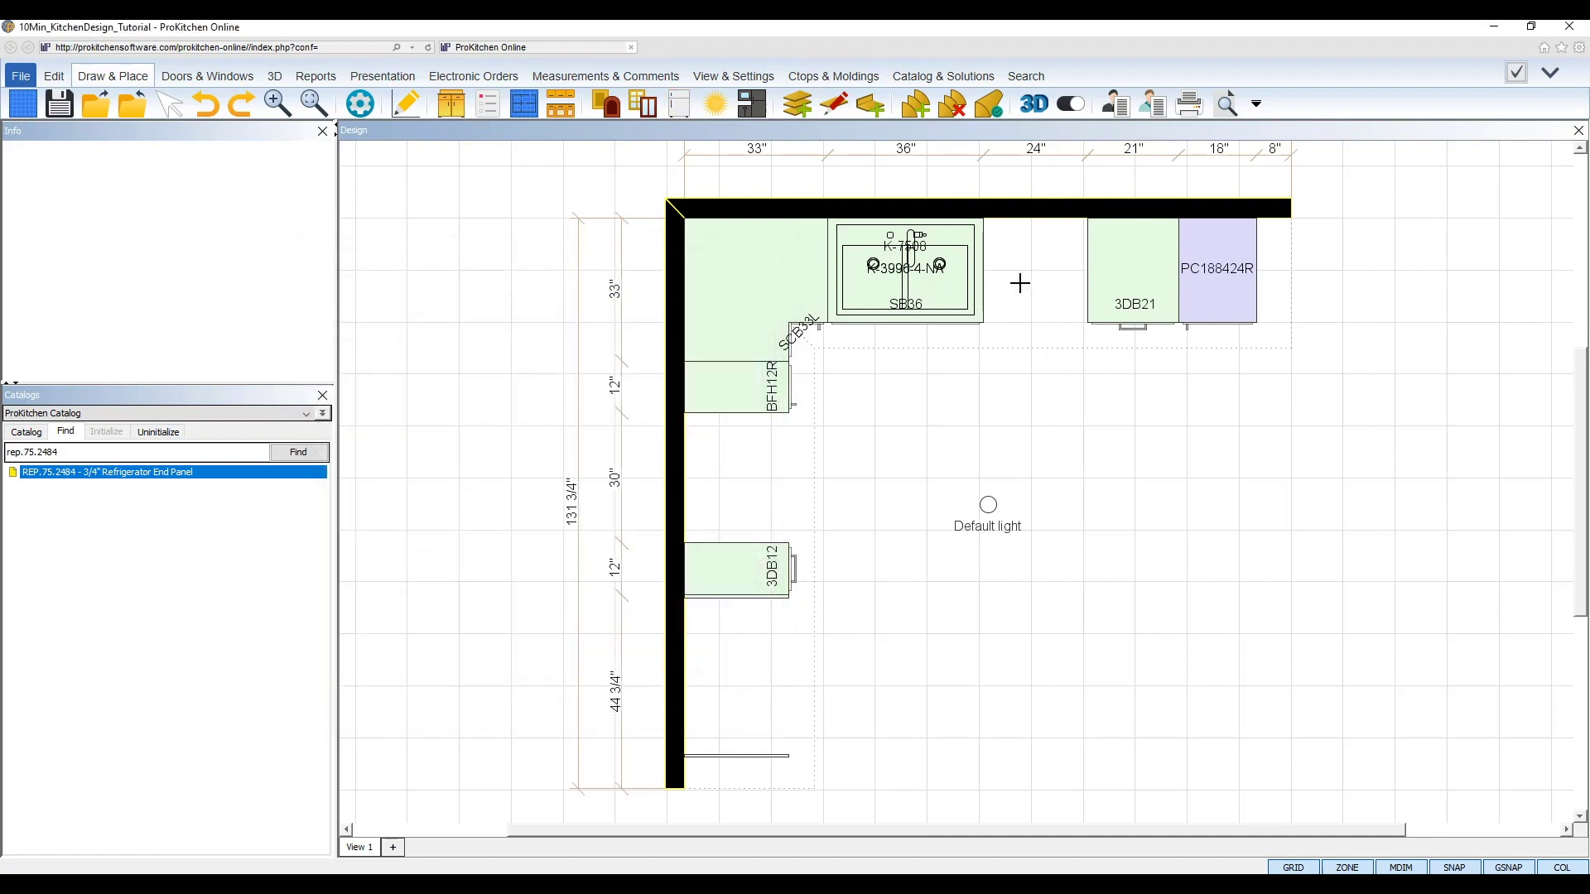
click(1021, 283)
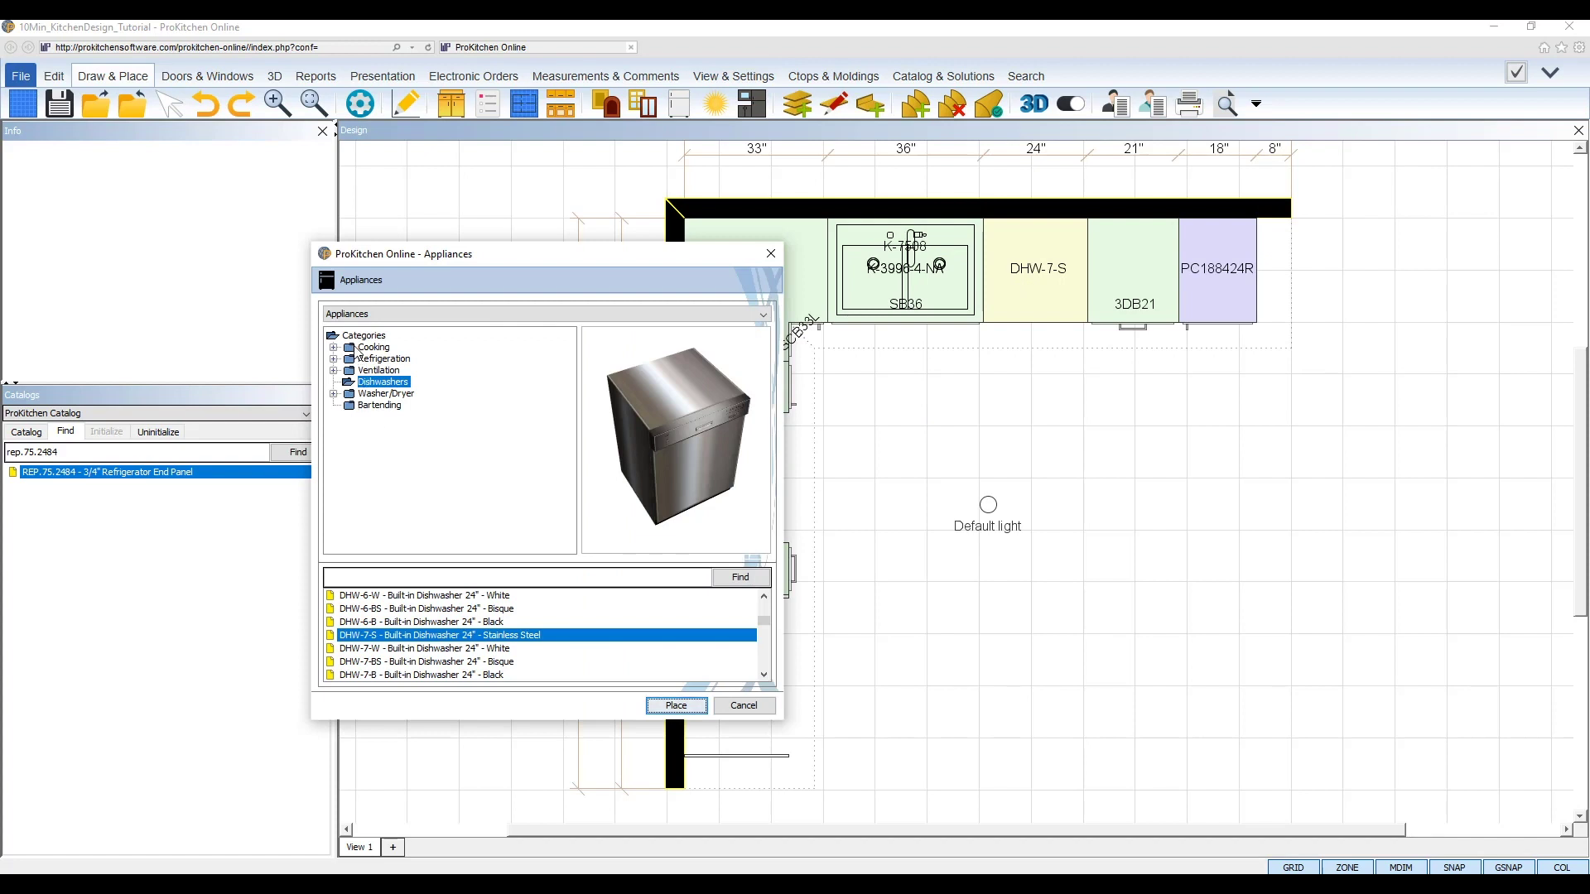
Step: Place the RG-GS-S 30" Free-Standing Range with Baking Drawer in Stainless Steel between the BFH12R and 3DB12 cabinets
click(351, 348)
click(334, 348)
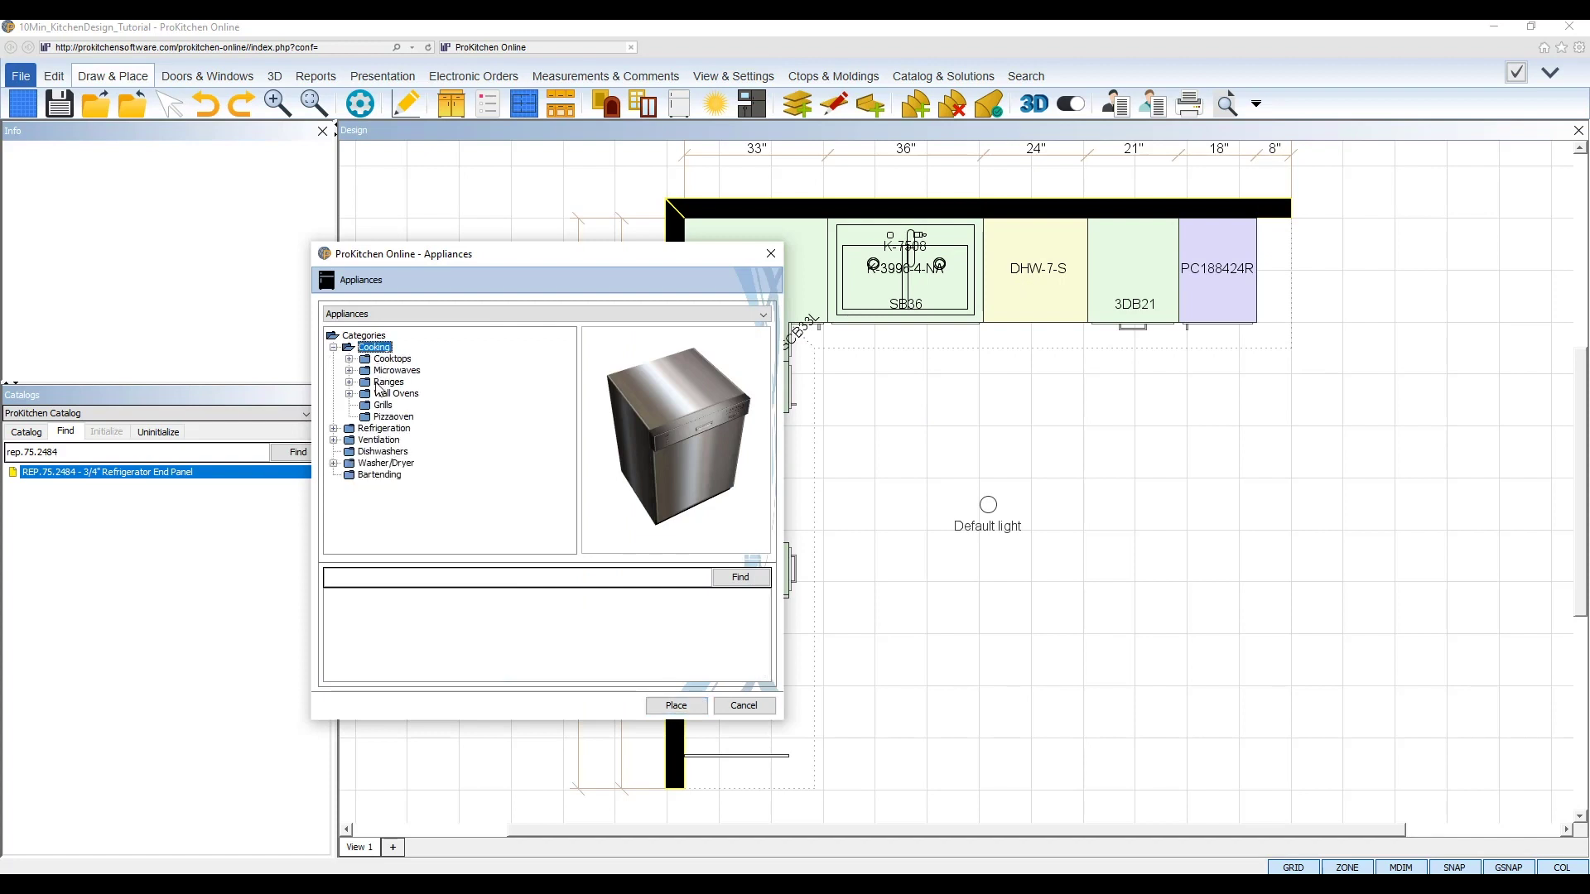
click(382, 382)
click(349, 381)
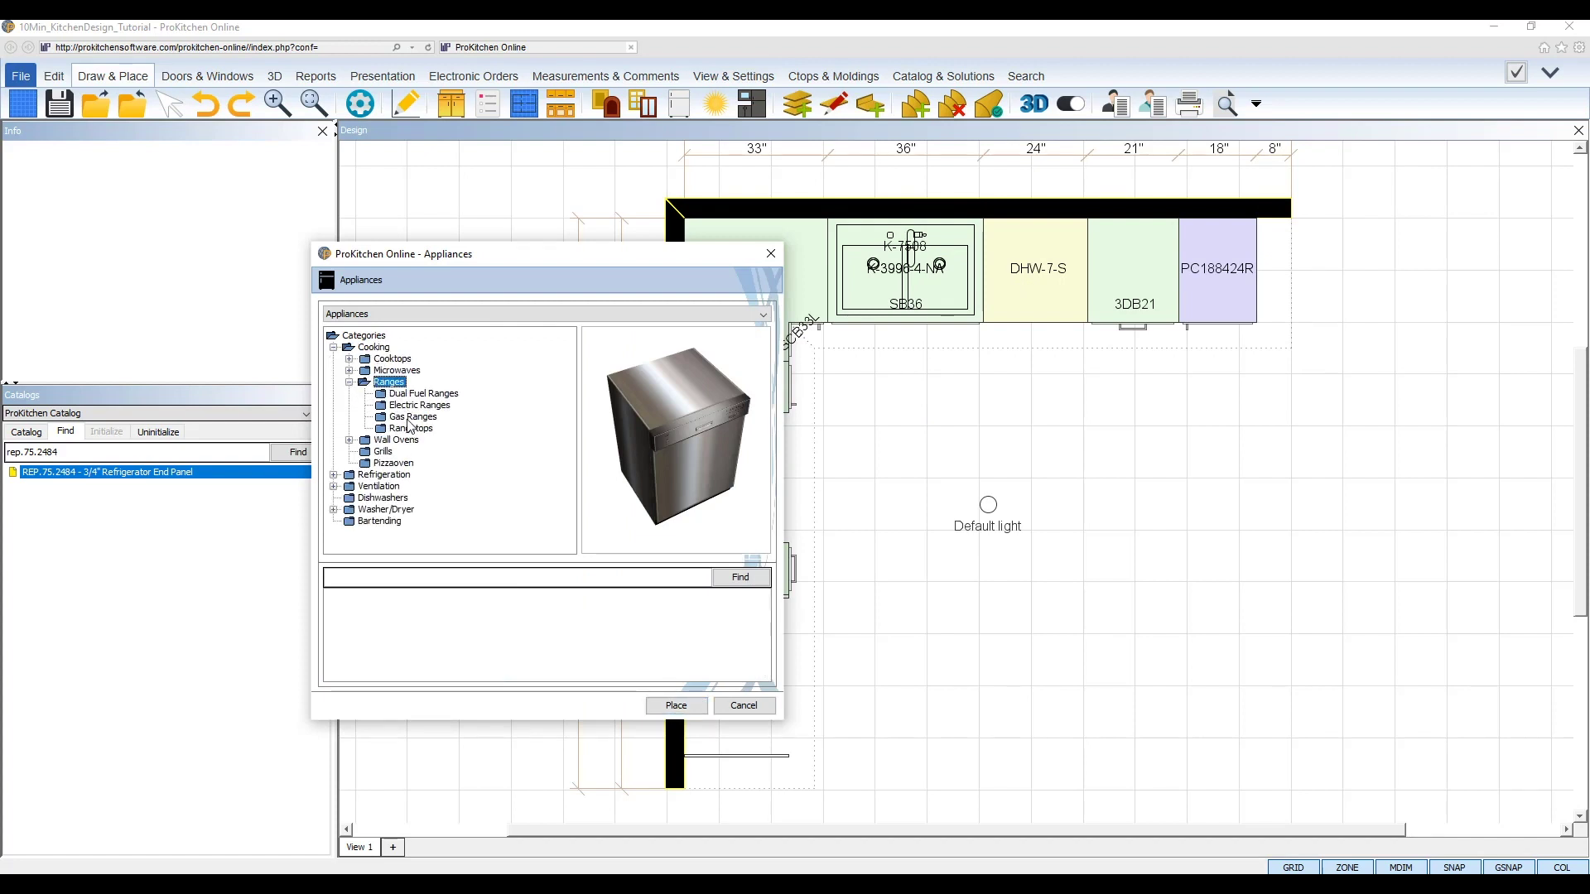
click(411, 418)
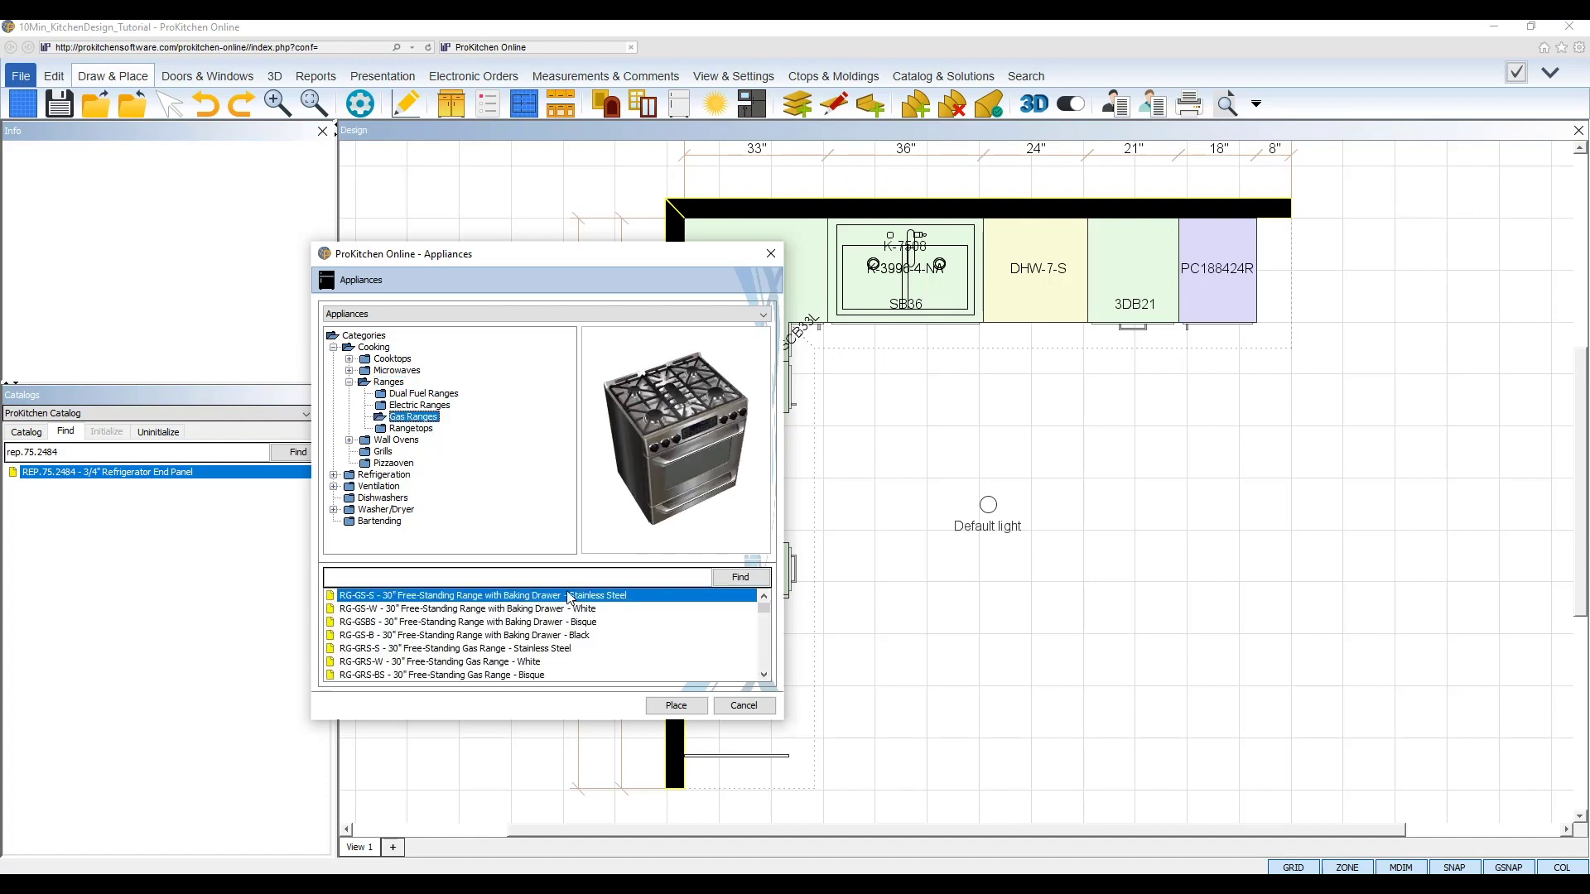
click(687, 707)
double_click(727, 511)
Step: Place the RFG-BEF-S refrigerator between the two refrigerator end panels and finish adding appliances
click(334, 348)
click(348, 361)
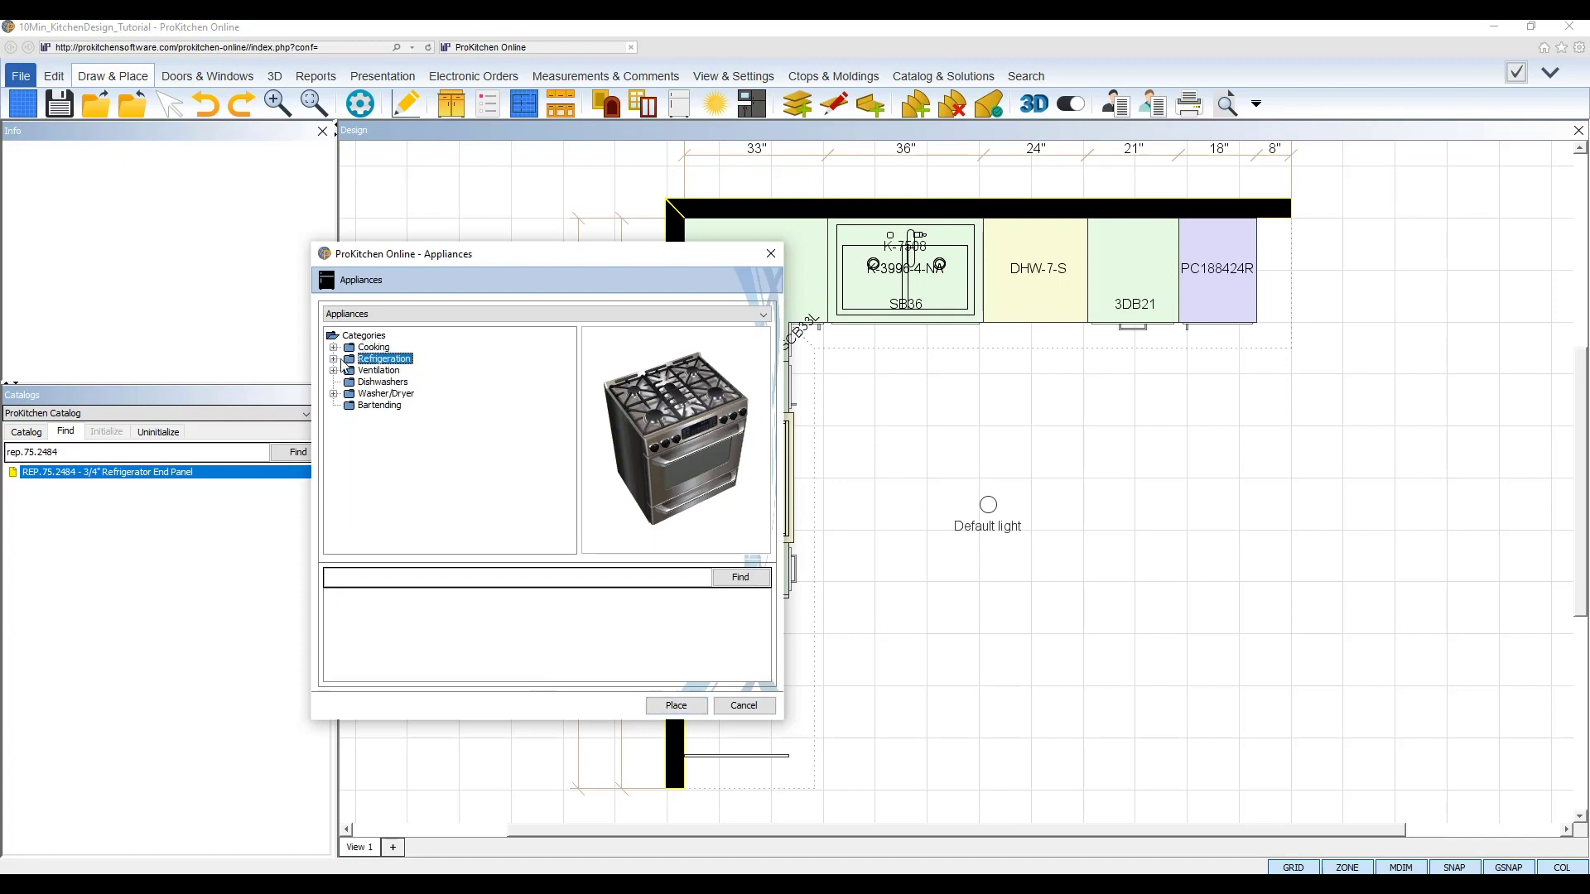
click(334, 359)
click(395, 386)
click(676, 705)
click(738, 697)
click(746, 706)
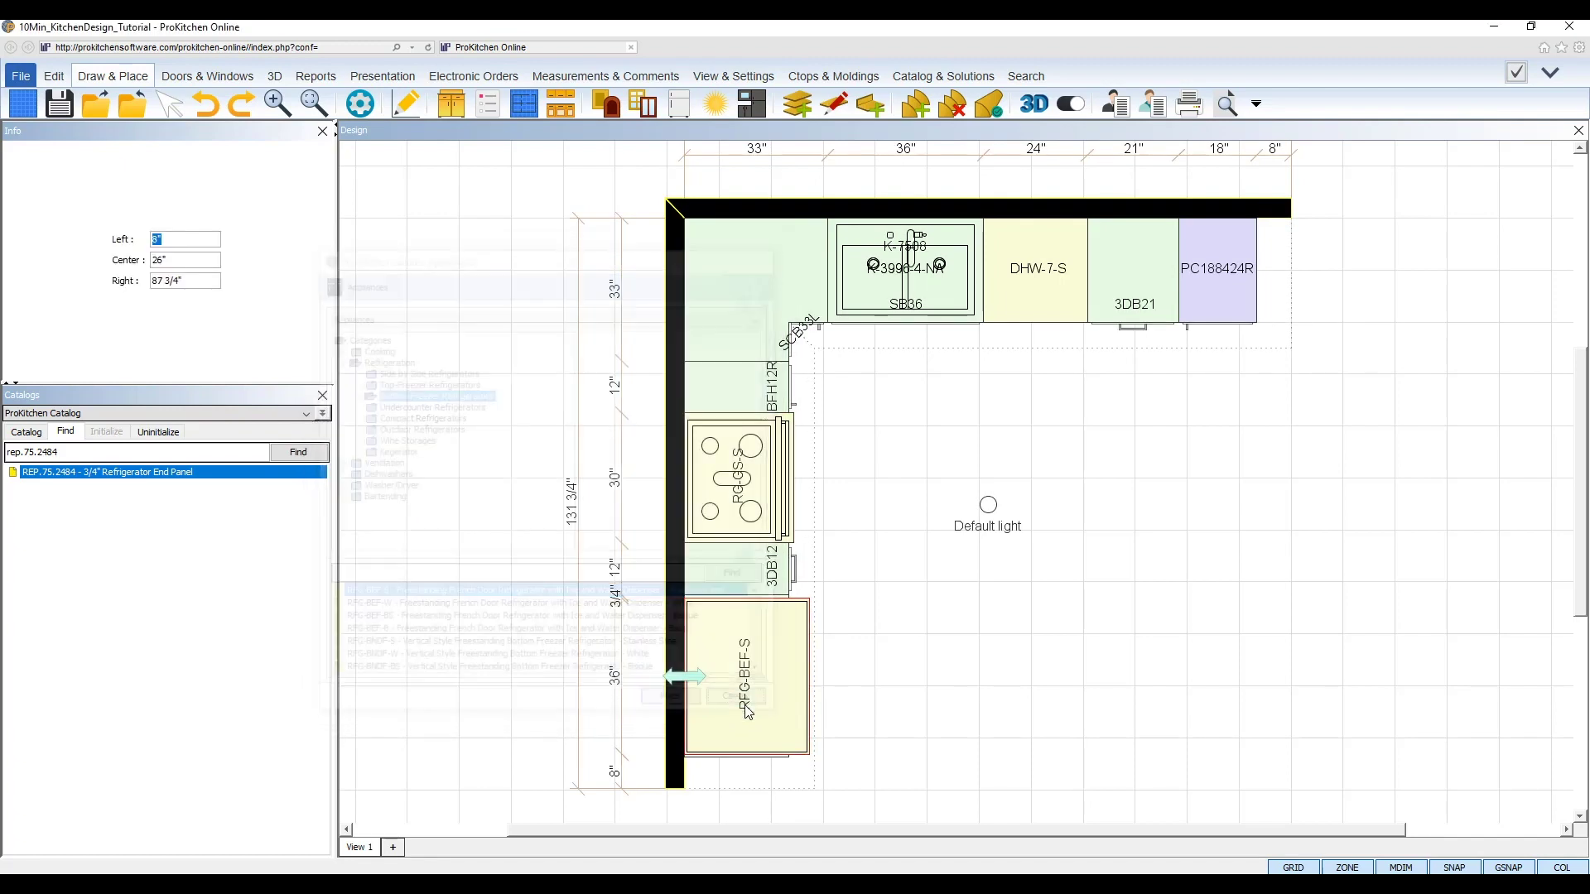
click(1059, 654)
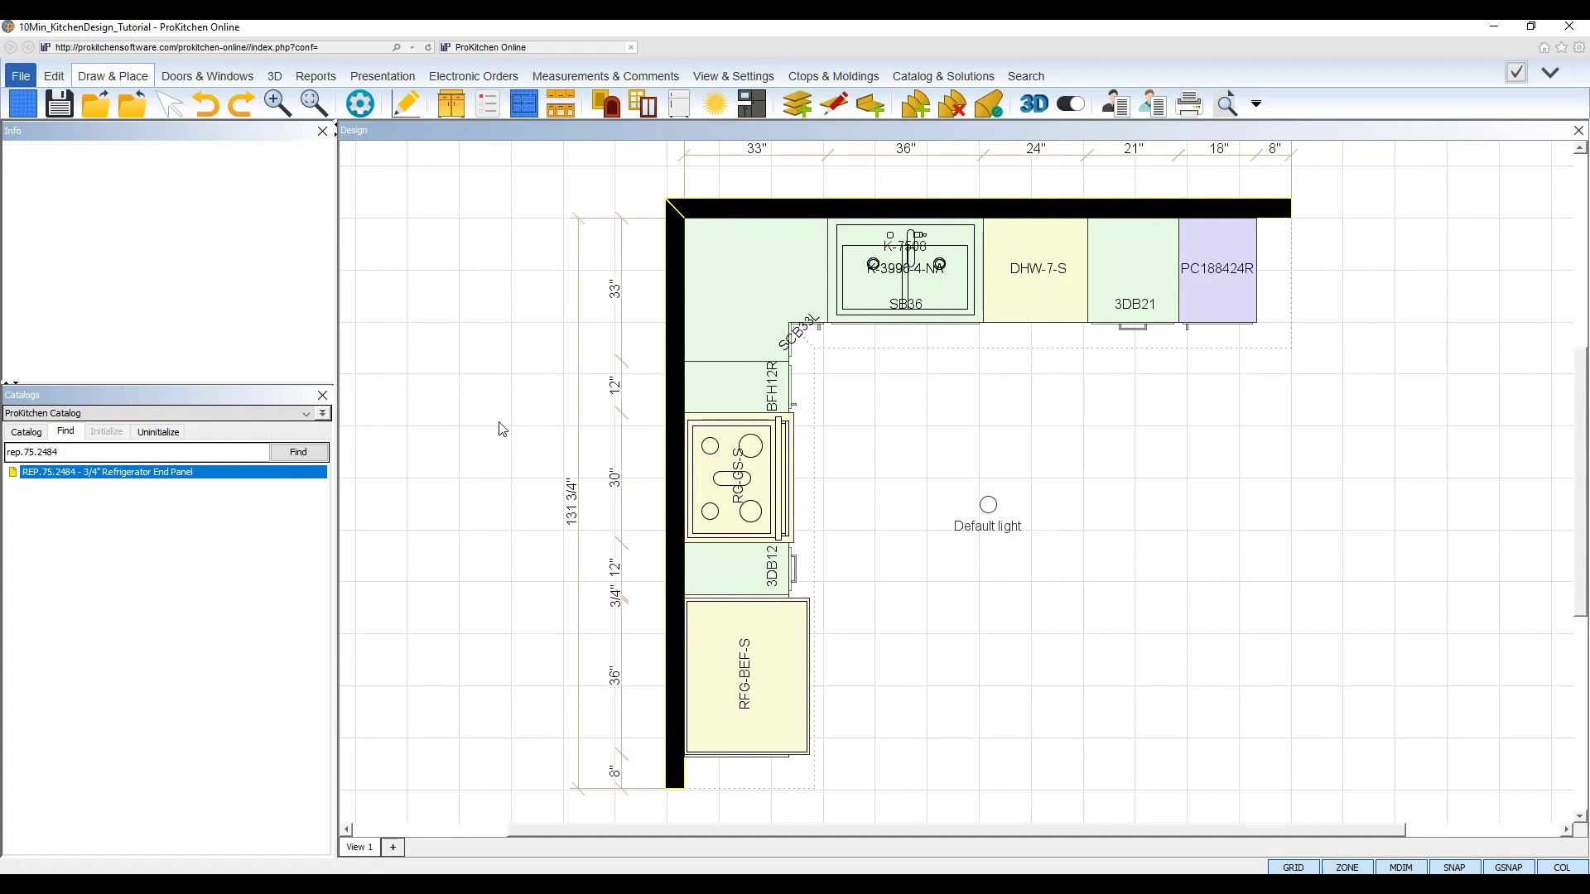
Step: Place a 30" high, 12" deep W1830R Standard Wall Cabinet on the 131 3/4" wall, tight in the corner
click(30, 431)
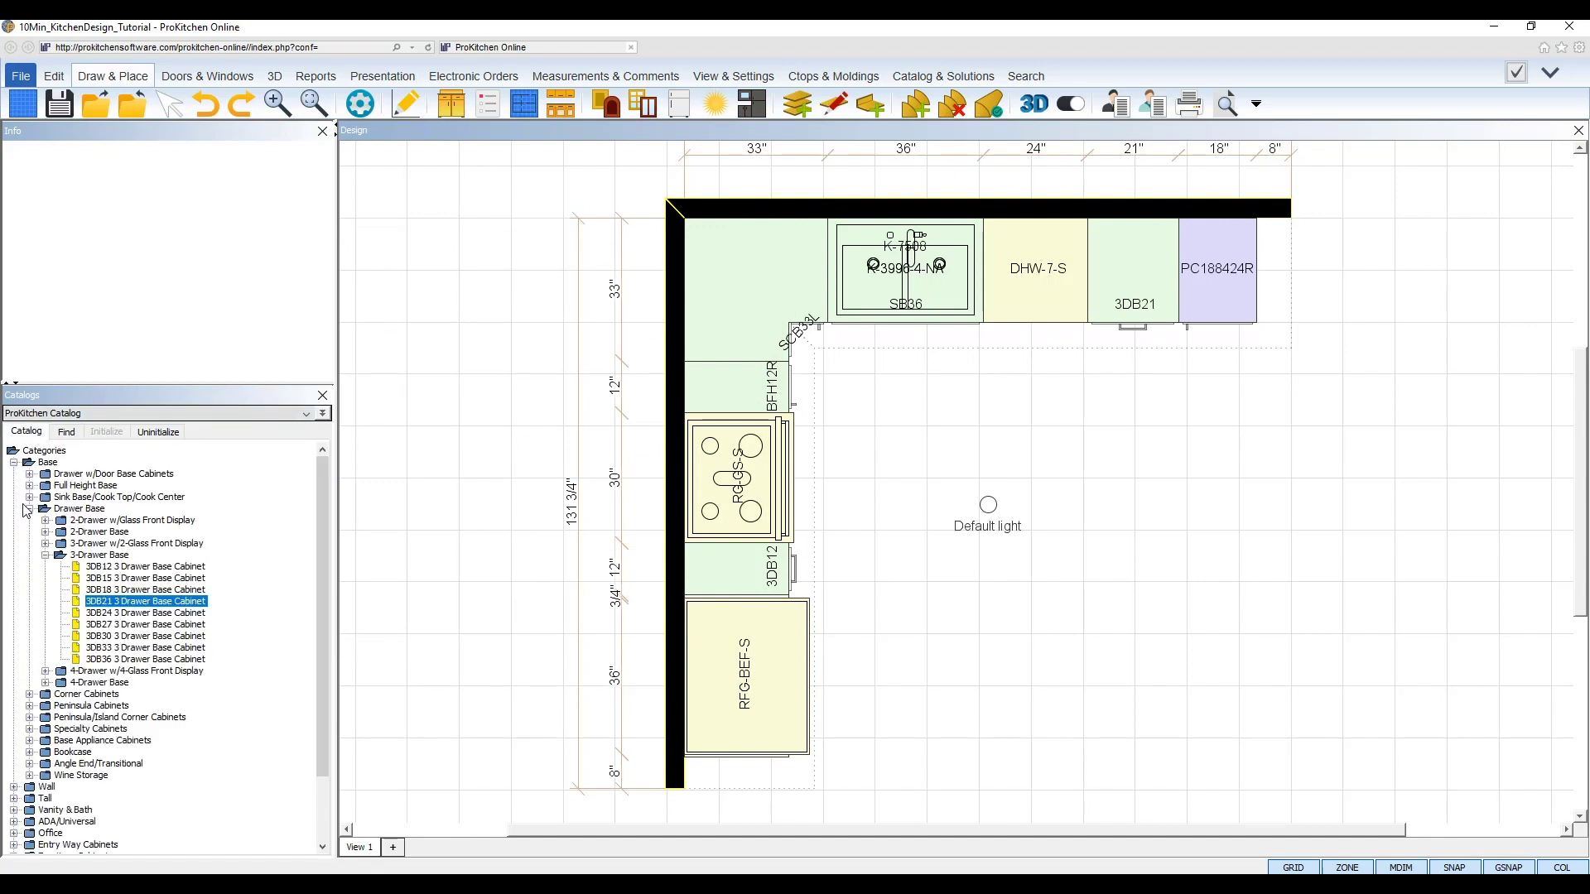
click(28, 509)
click(13, 462)
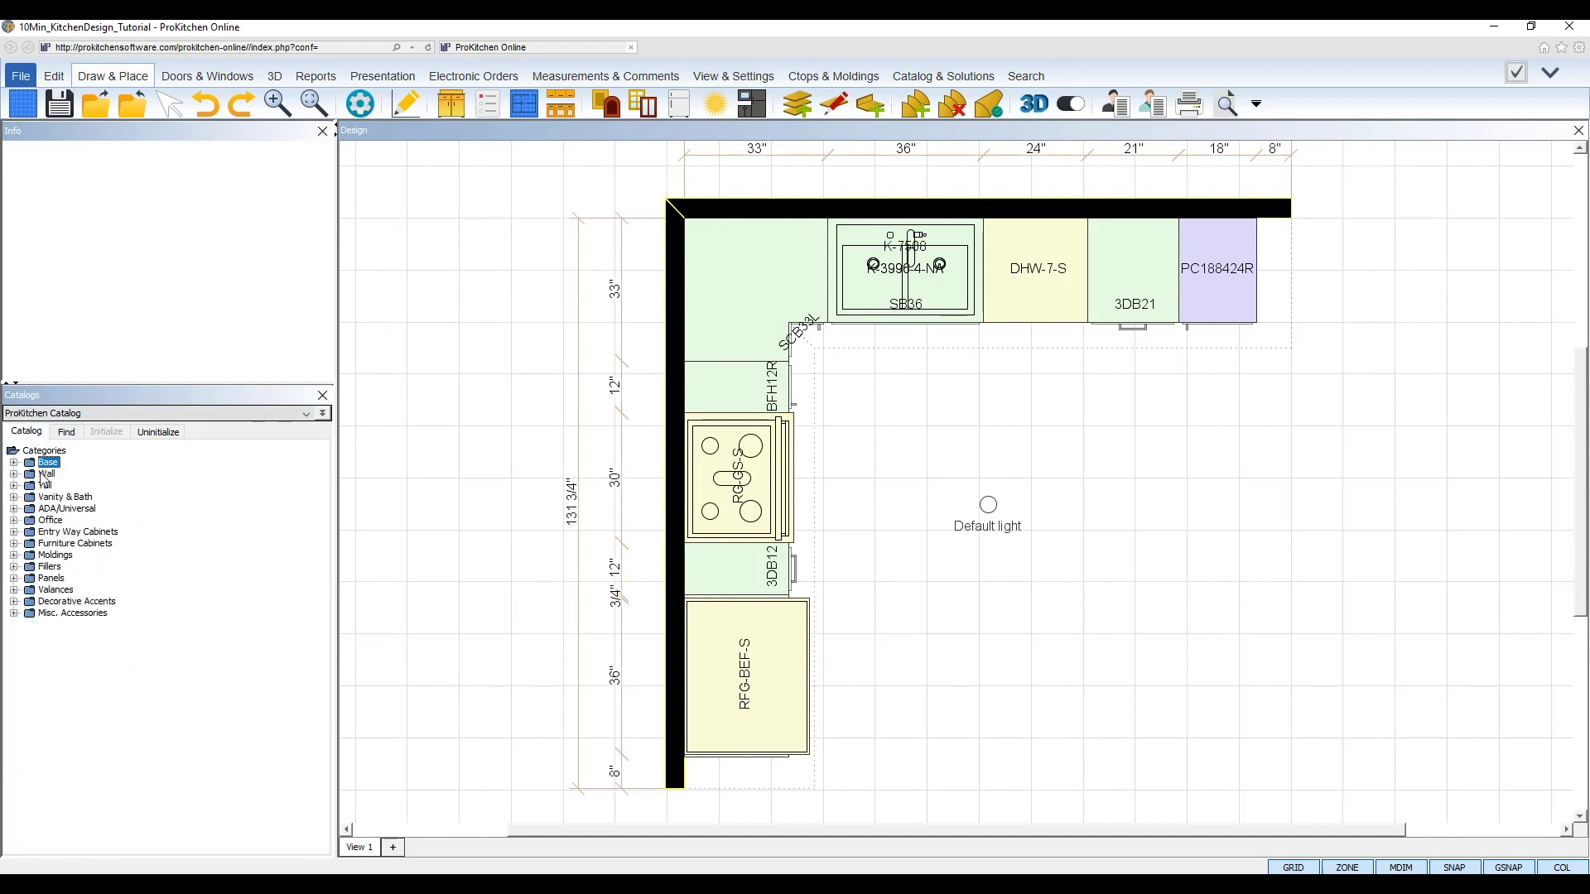
click(13, 475)
click(28, 487)
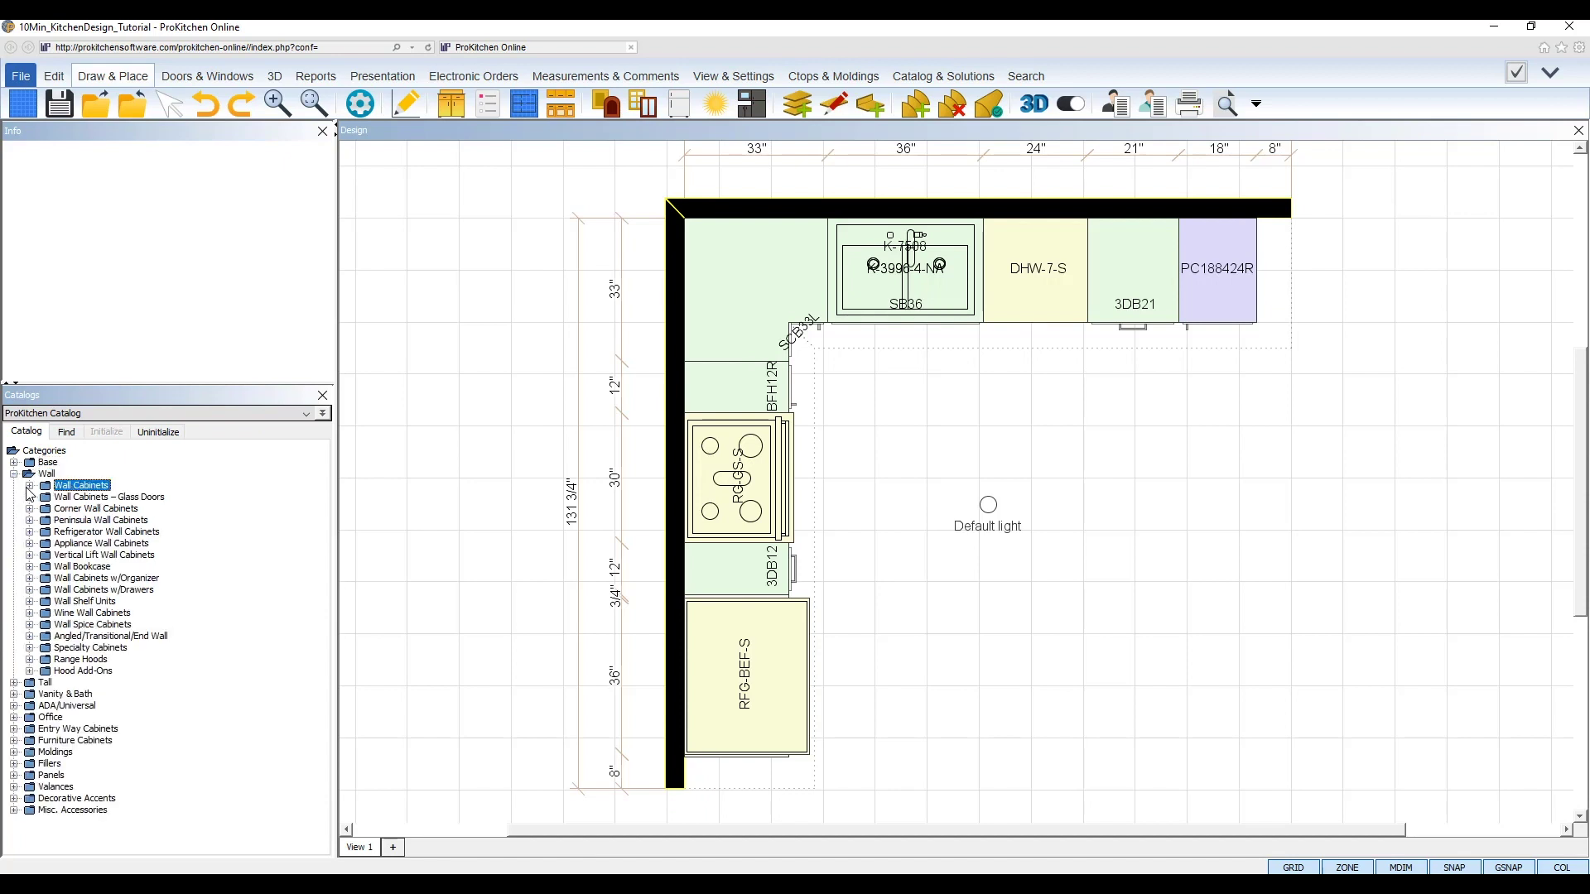
click(29, 487)
click(106, 498)
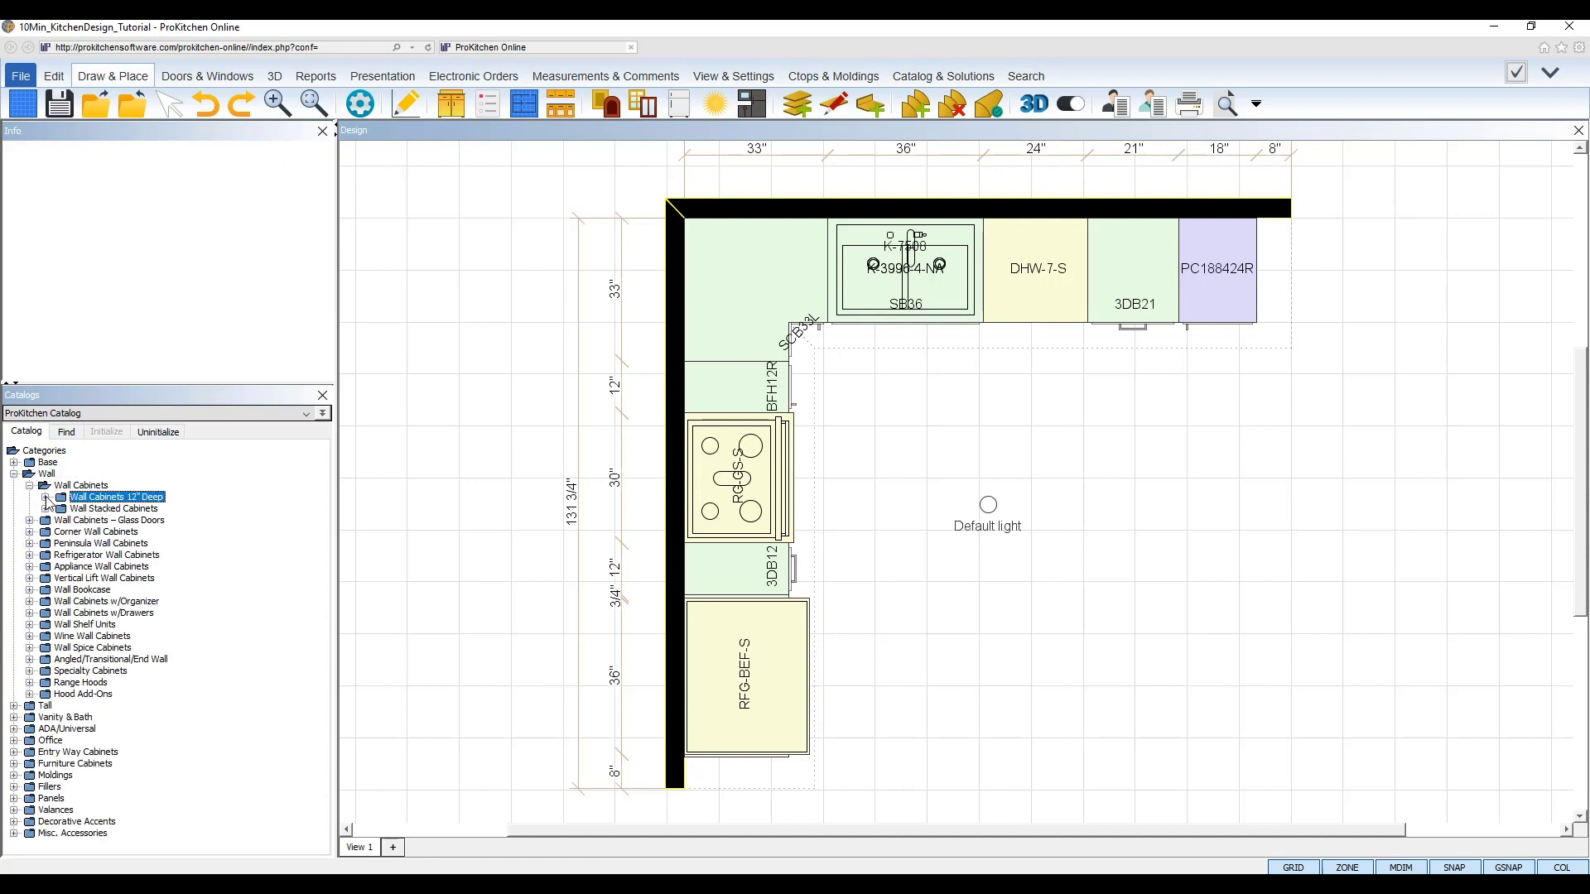
click(46, 497)
click(111, 579)
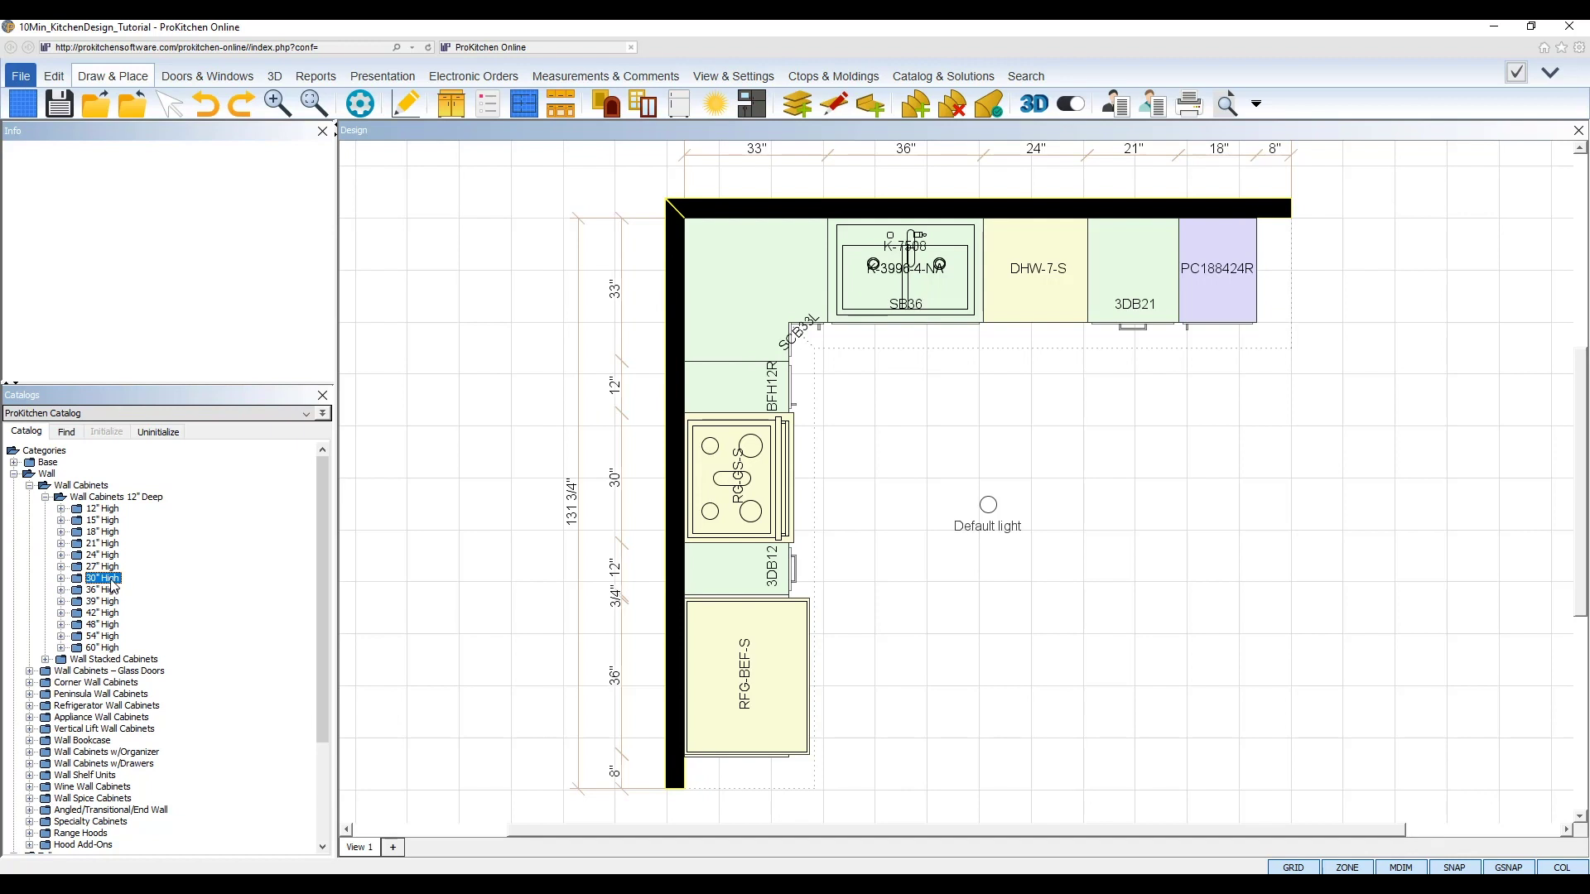
click(61, 579)
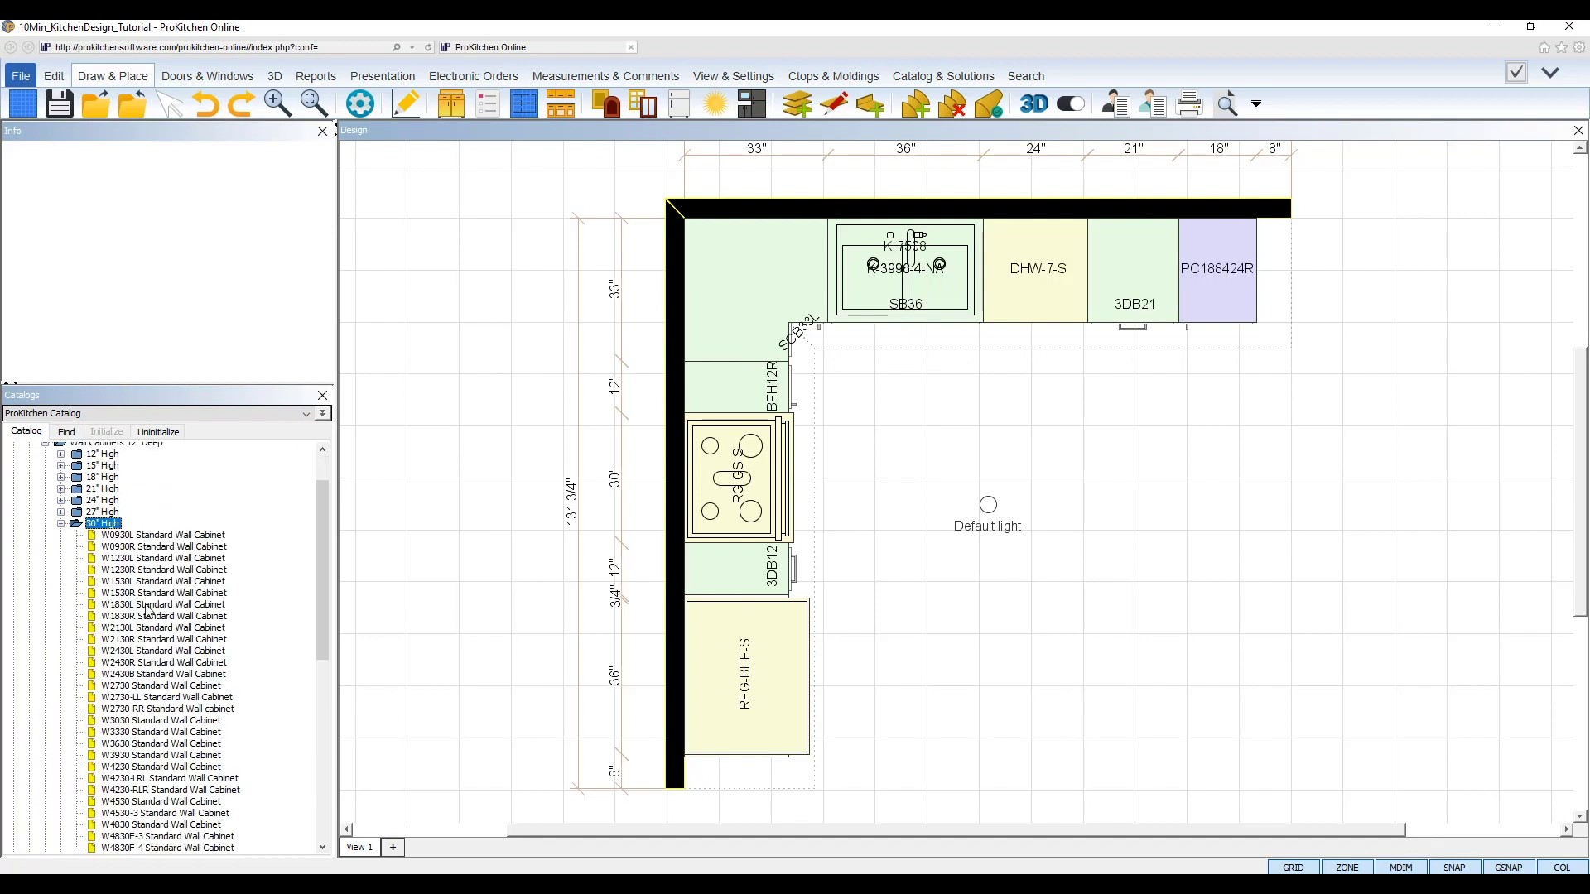
click(147, 617)
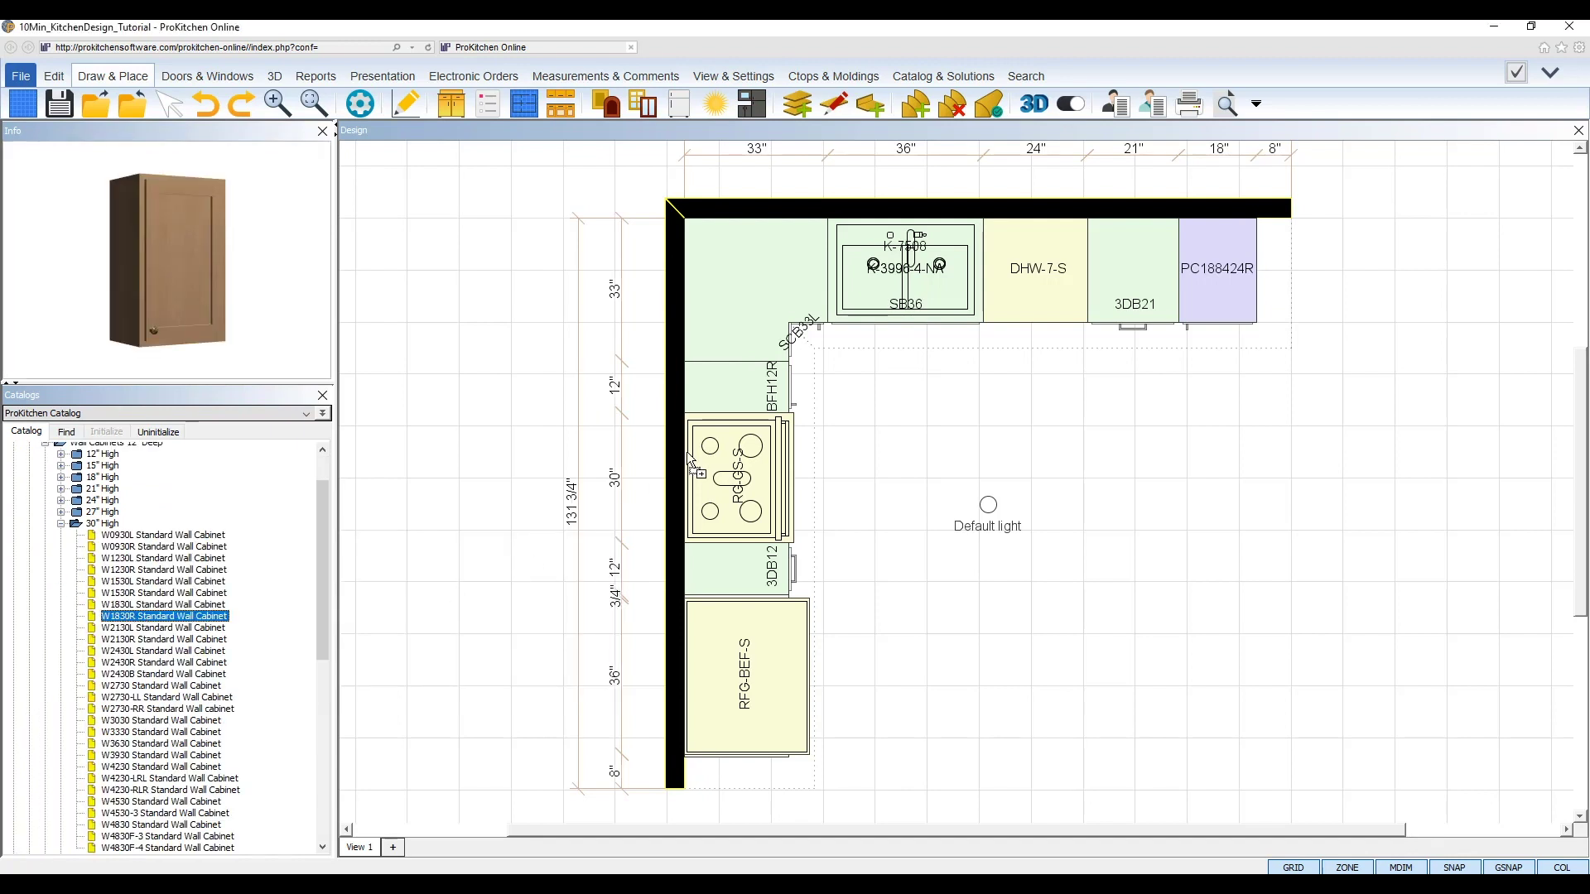
click(712, 335)
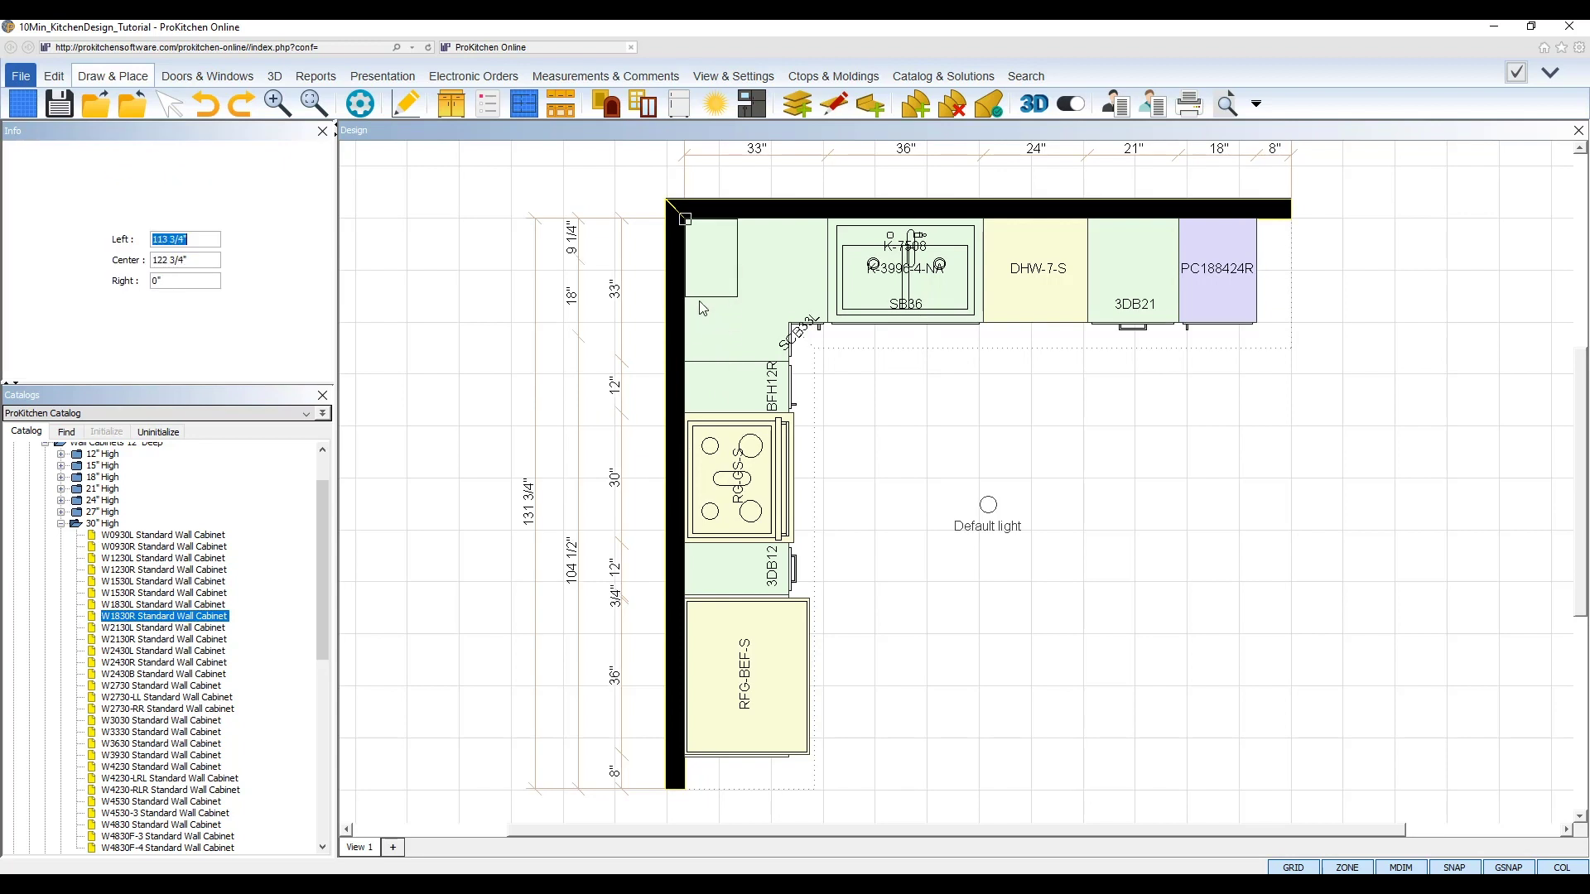
click(699, 301)
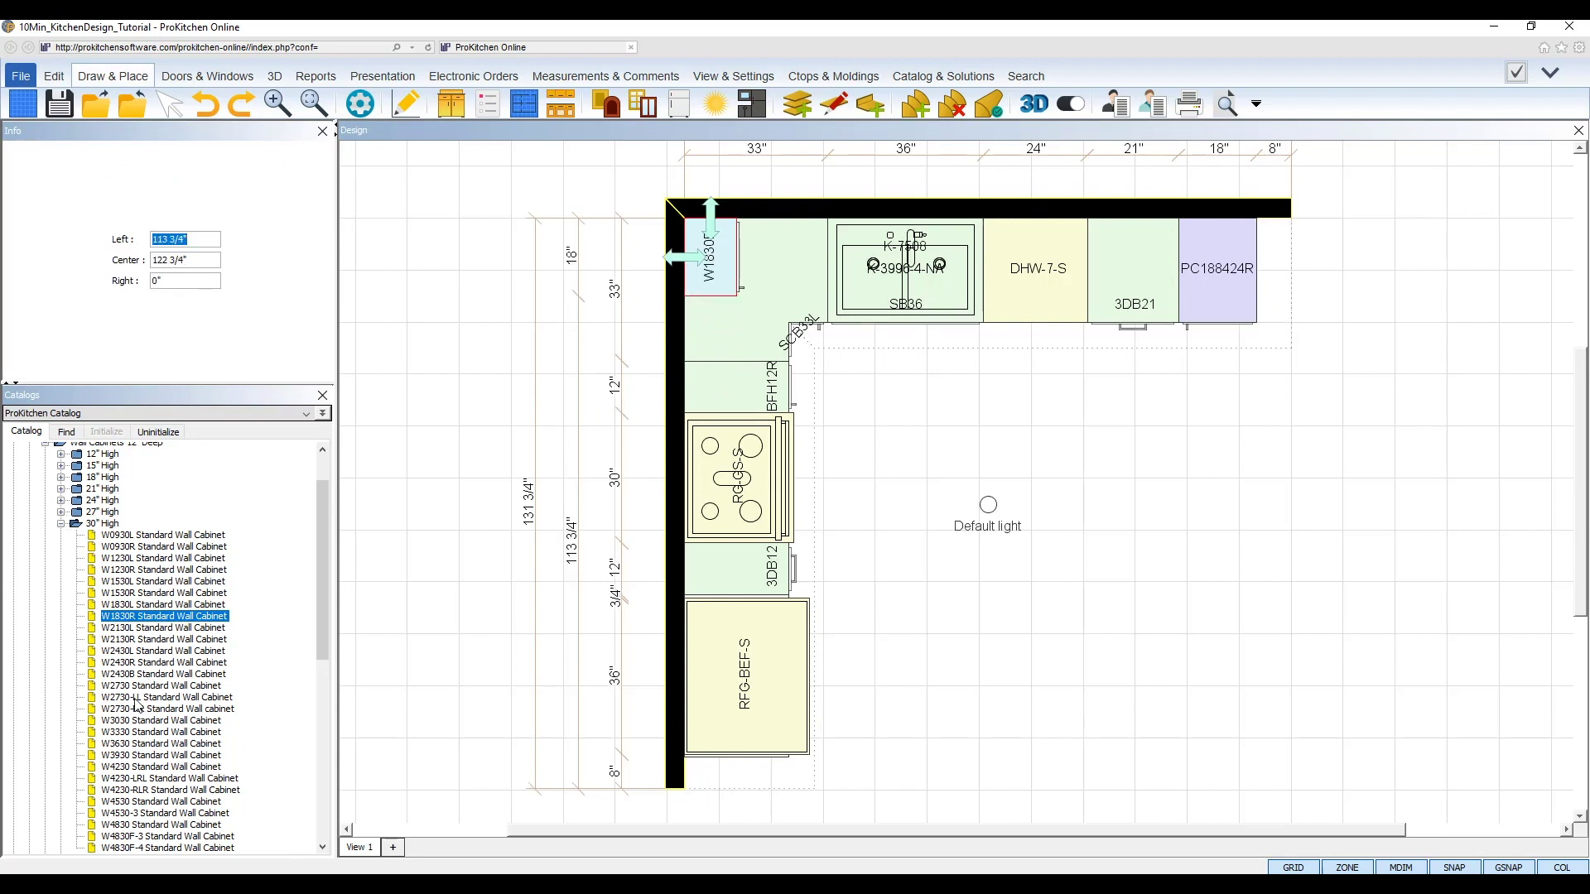
Step: Place the W2730 Standard Wall Cabinet directly beside the W1830R, and the W1230L above the 3DB12 base cabinet
click(137, 688)
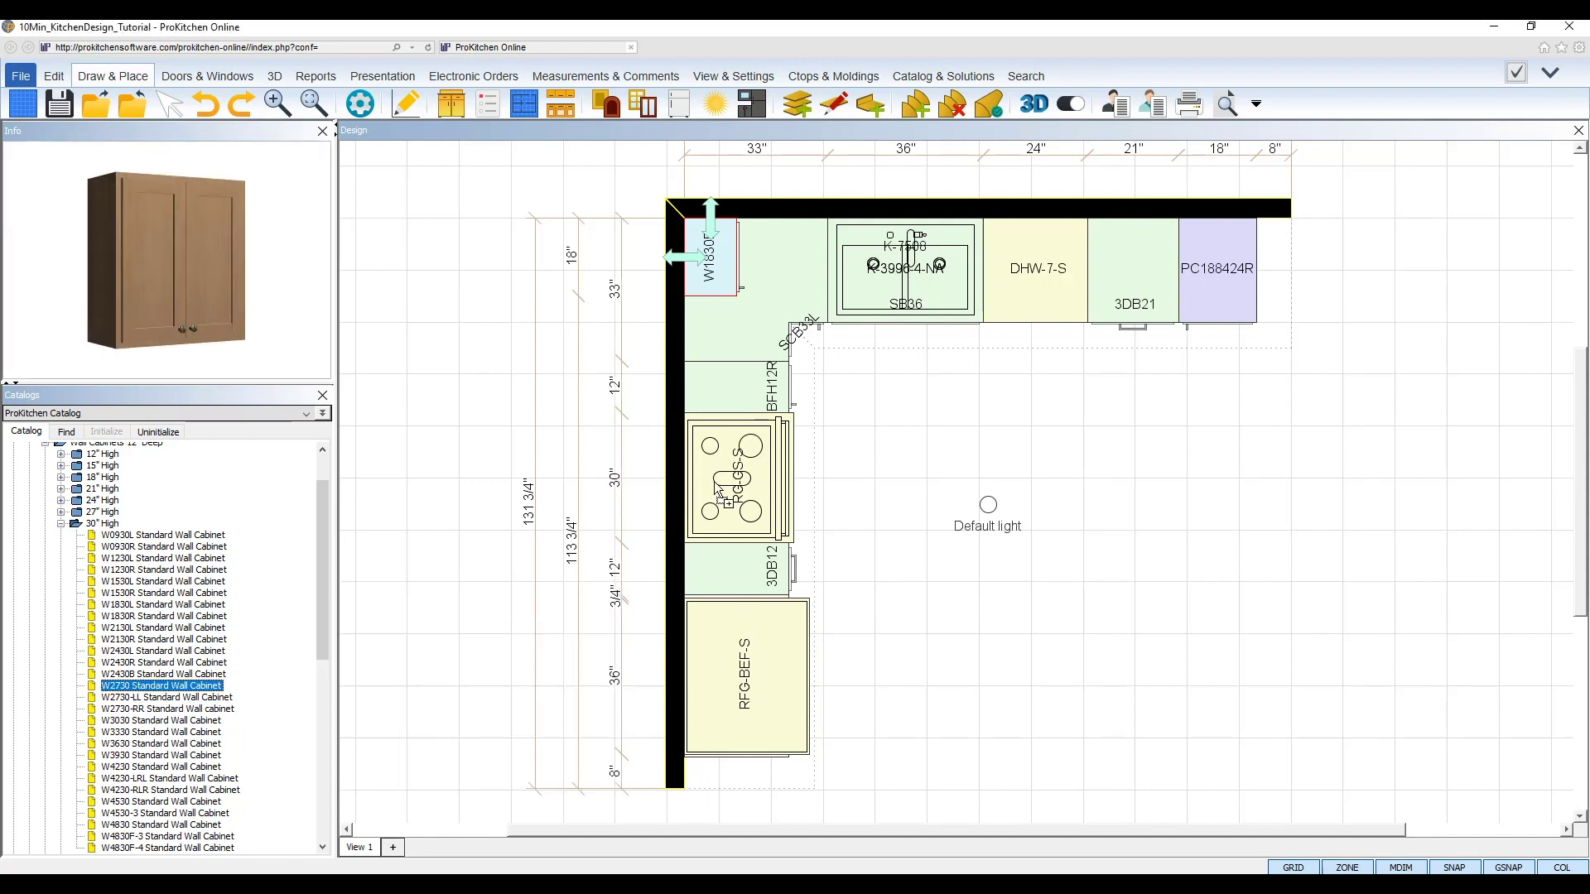
click(700, 363)
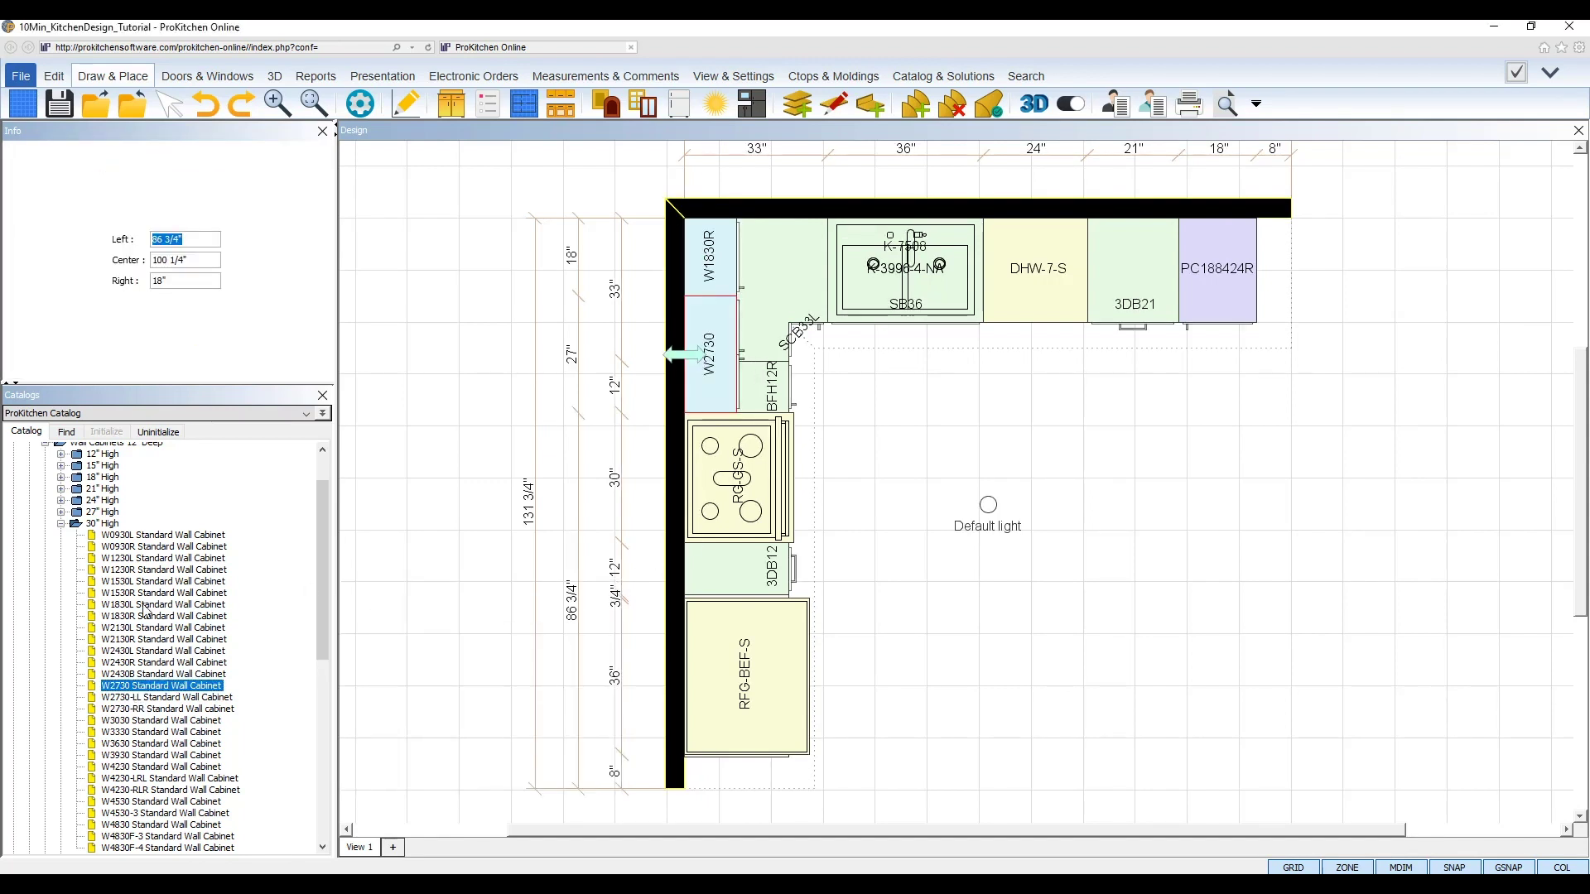
click(139, 560)
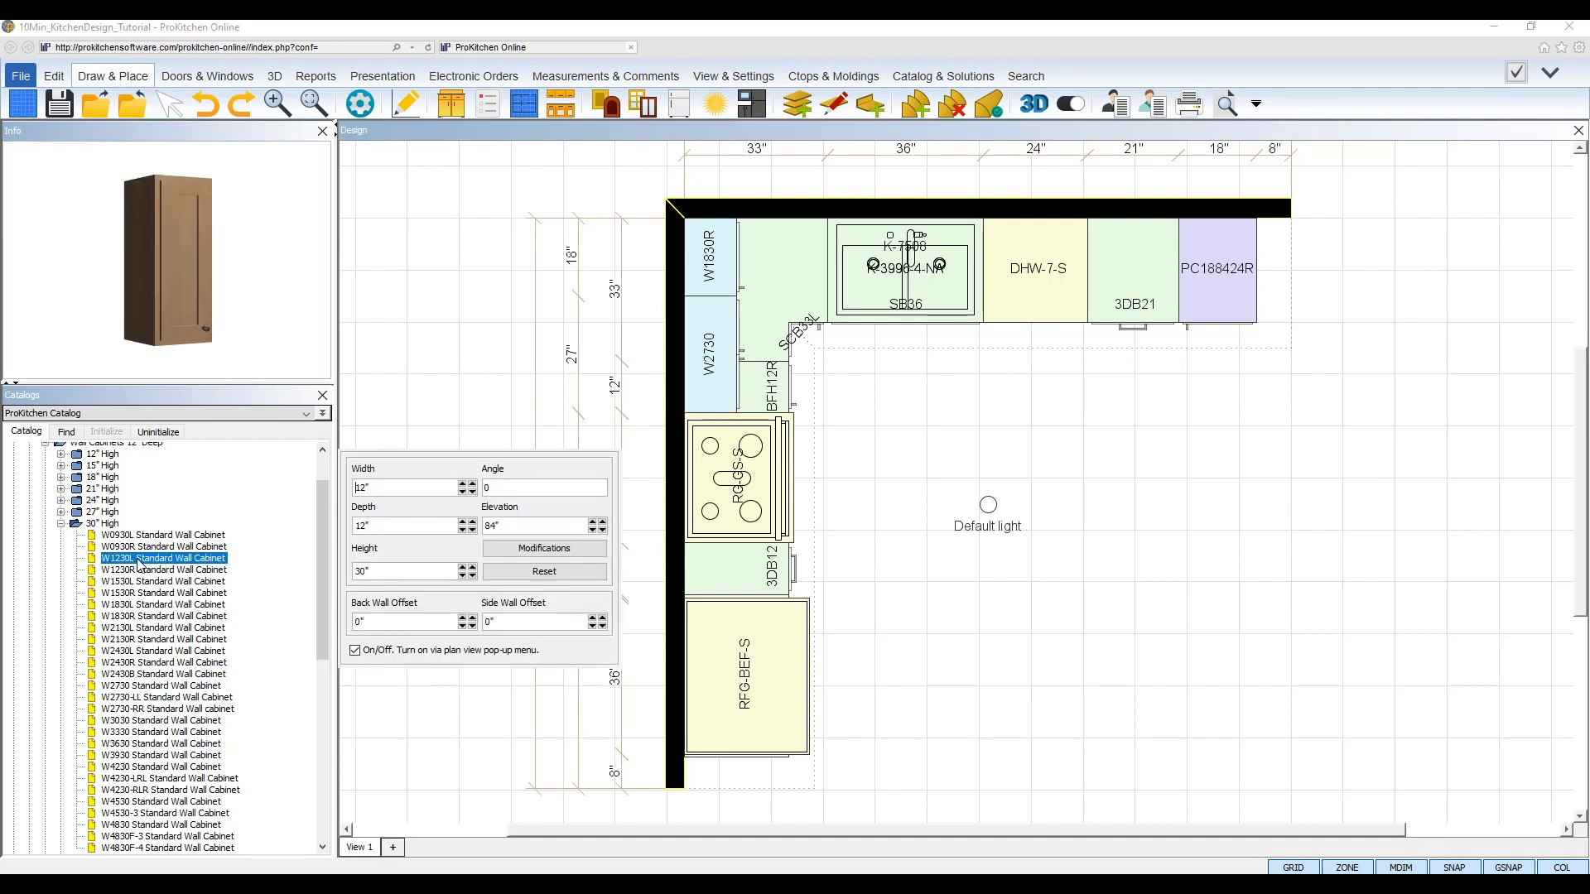
click(717, 575)
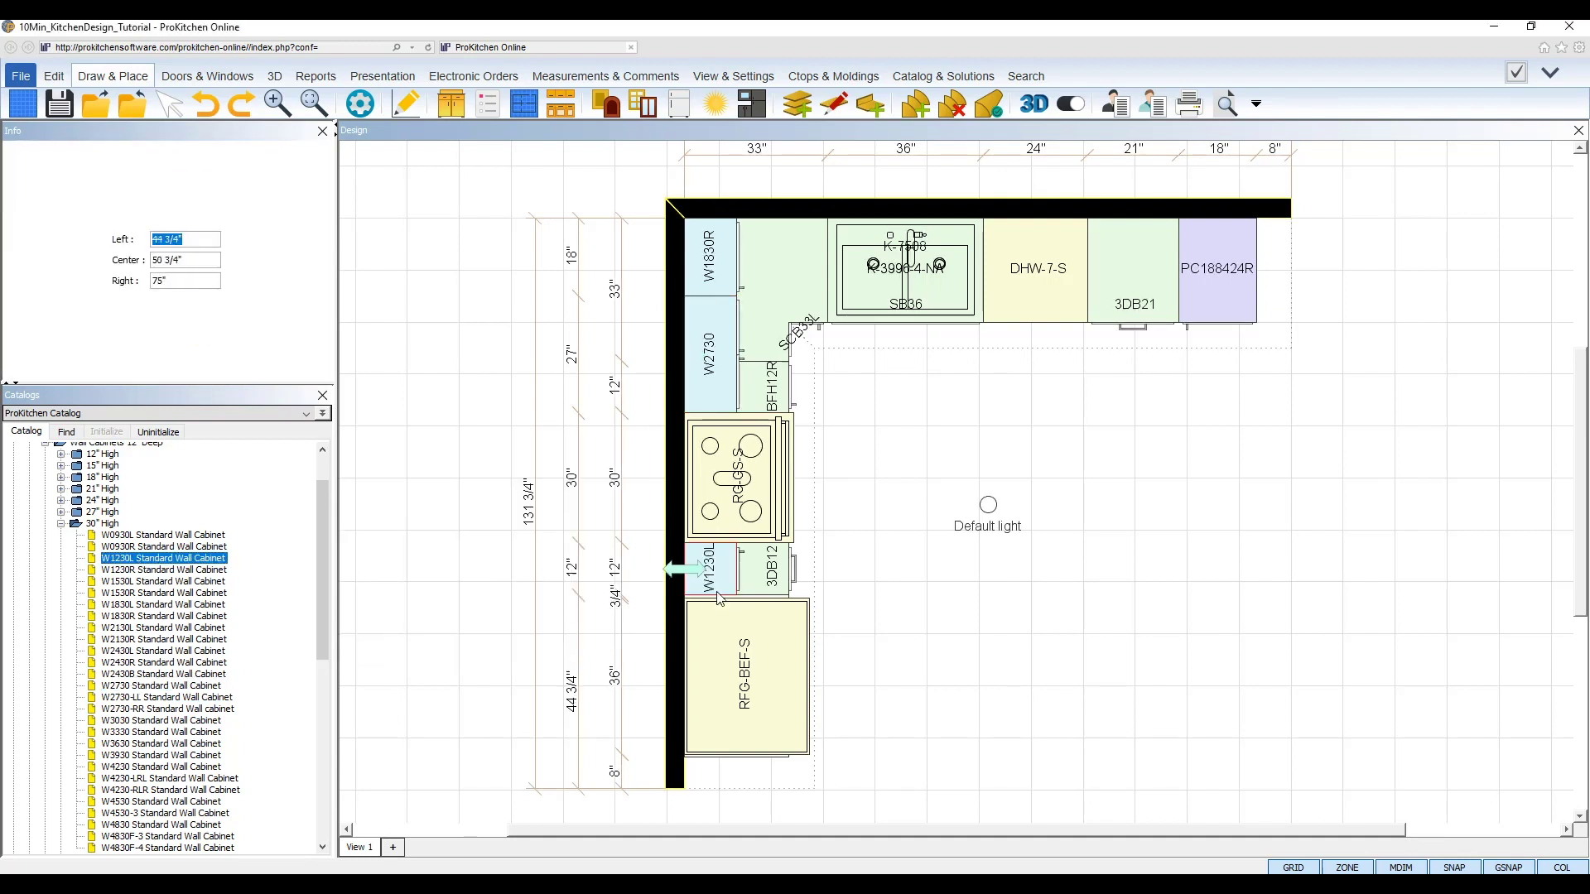
Step: Place the 12" high W3012 Standard Wall Cabinet above the range, between the W2730 and W1230L cabinets
click(61, 524)
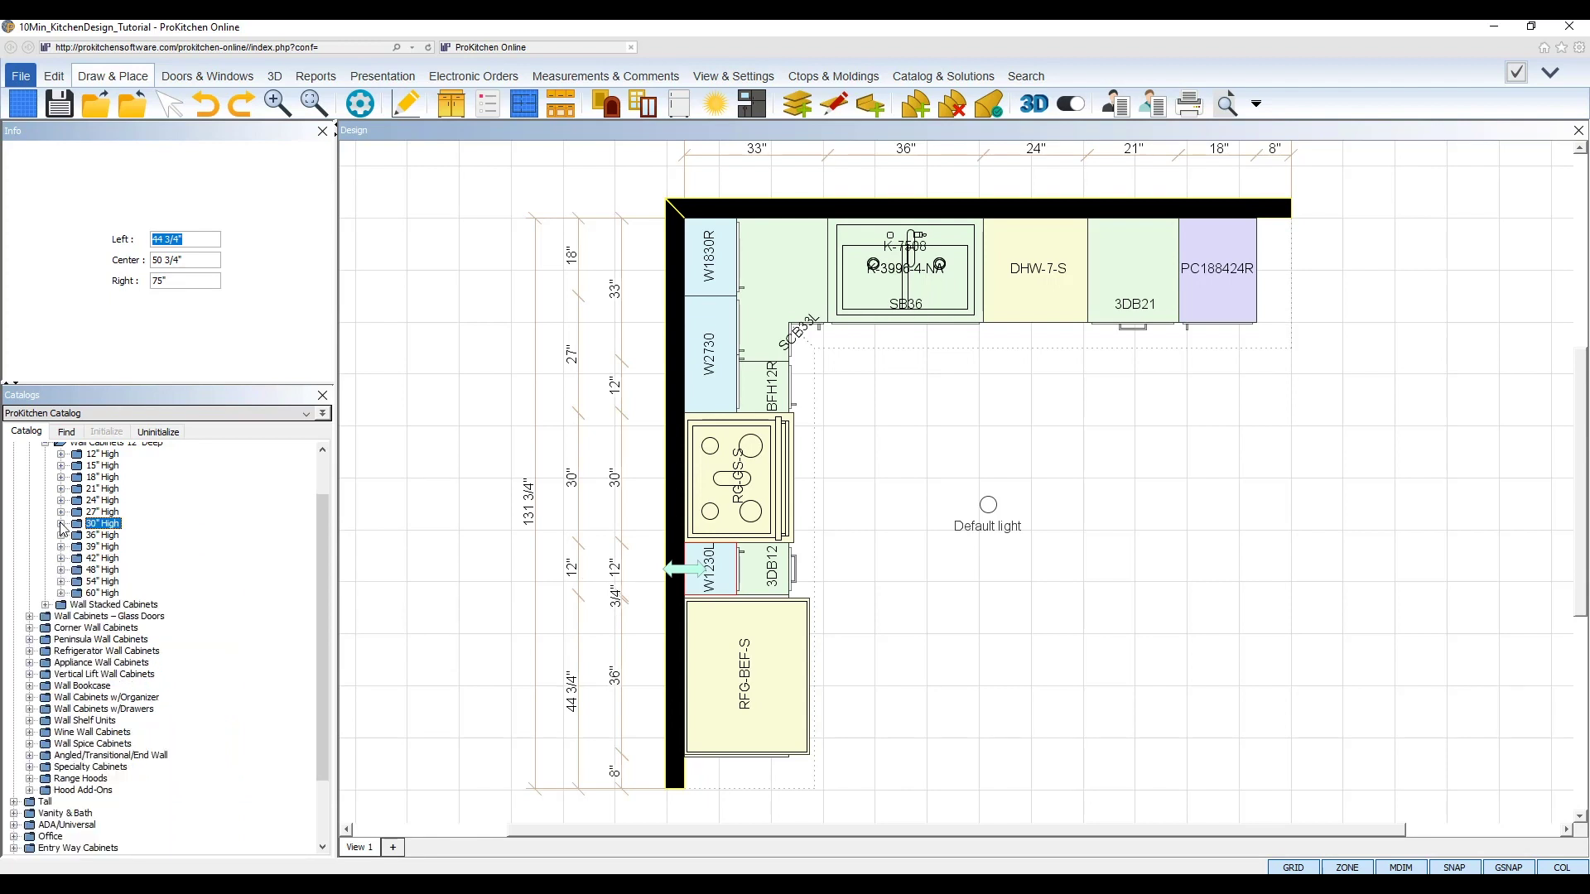
scroll(122, 509, up, 2)
click(103, 505)
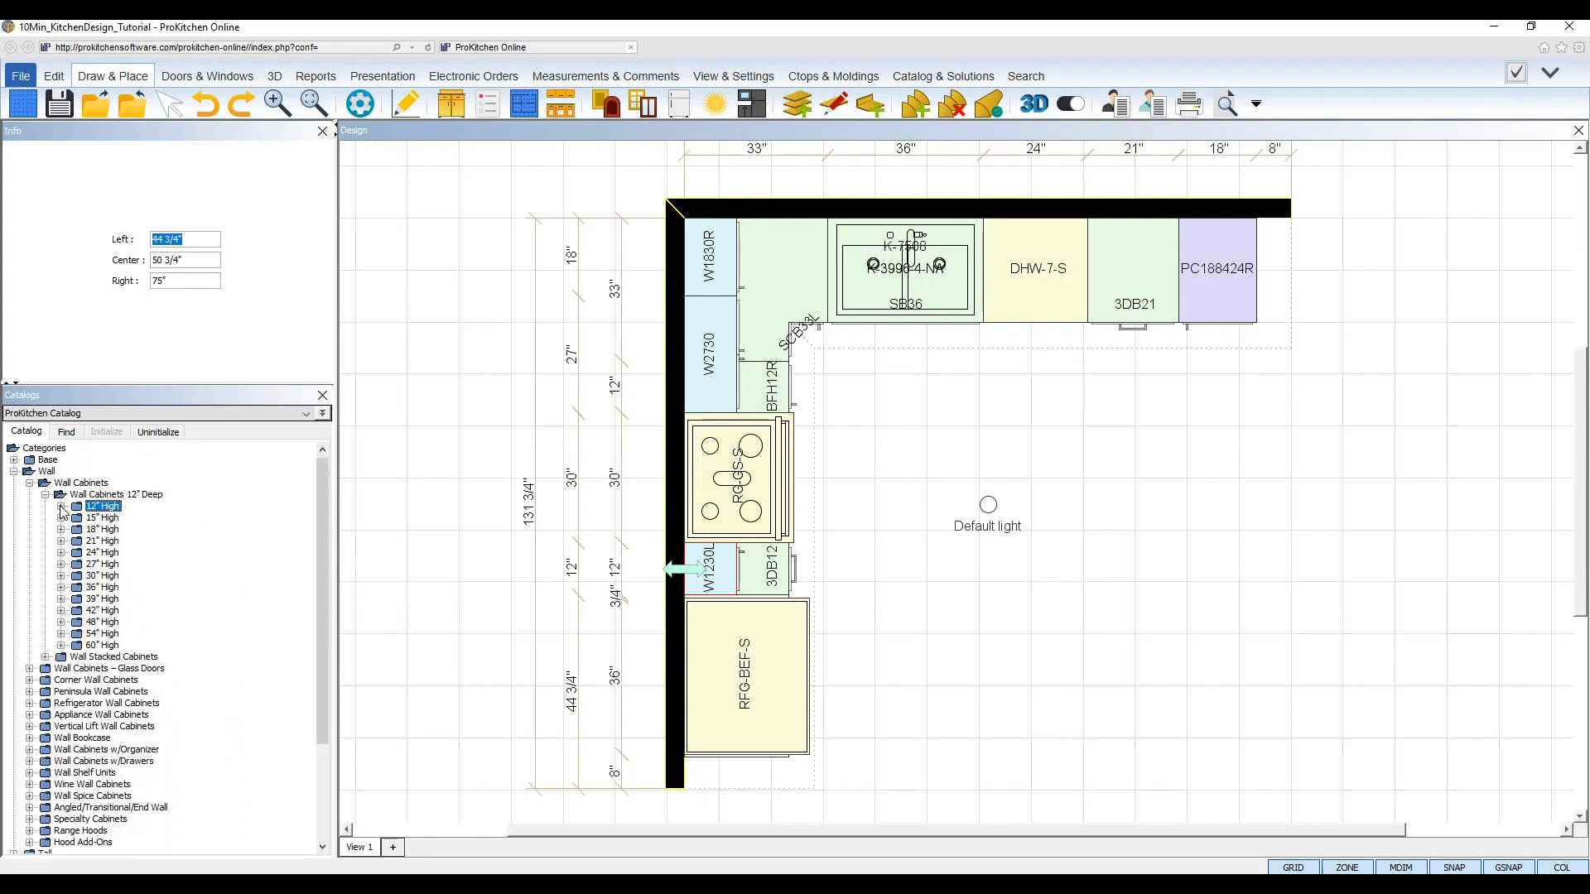
click(61, 506)
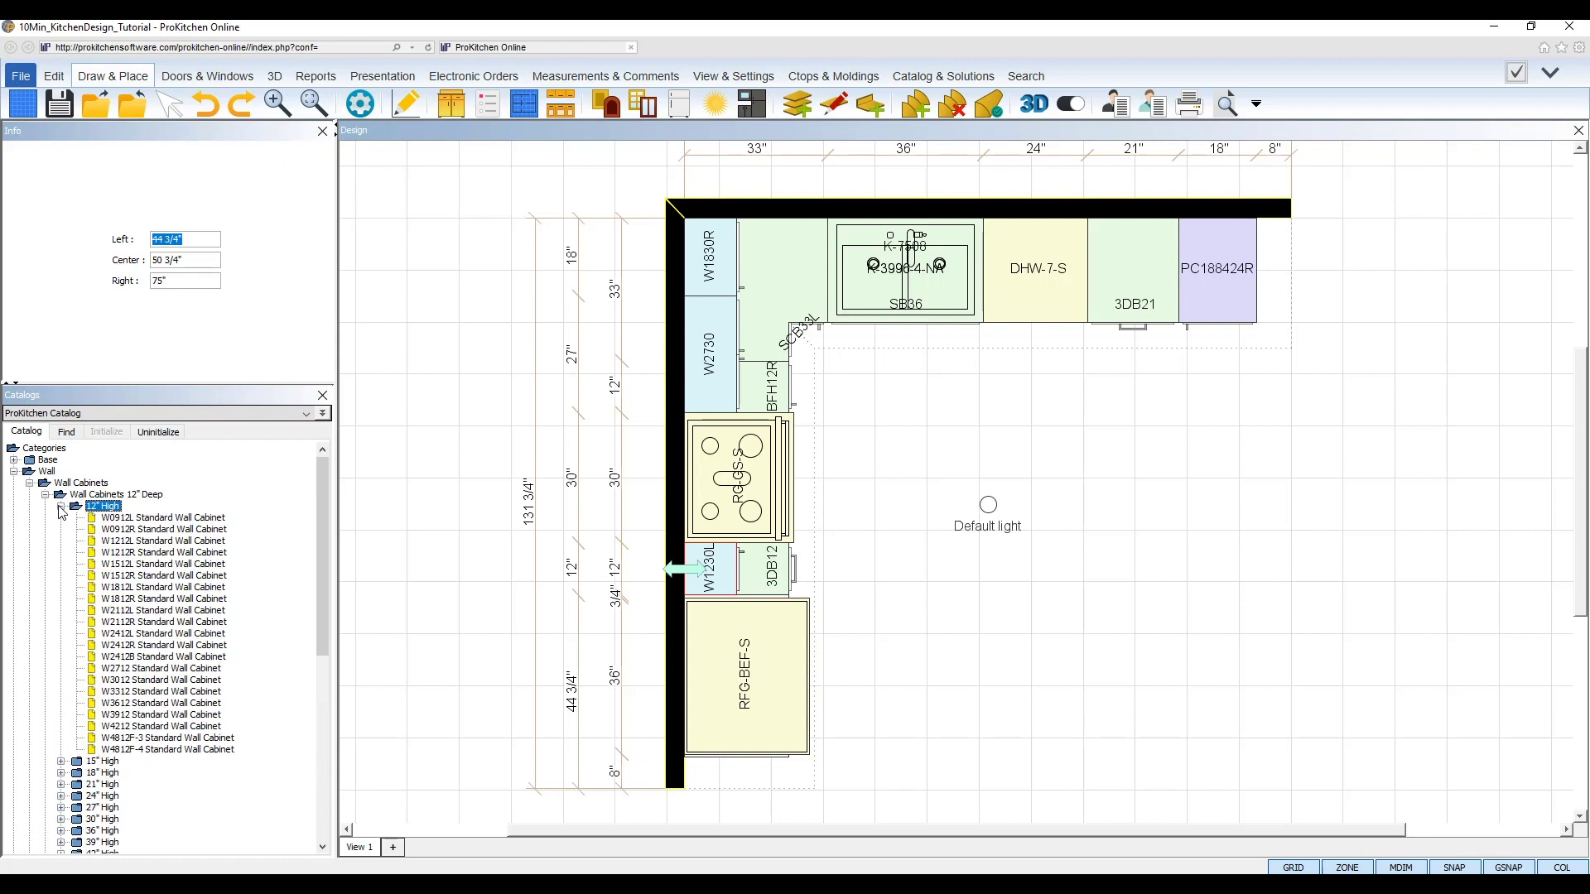
click(123, 680)
click(708, 487)
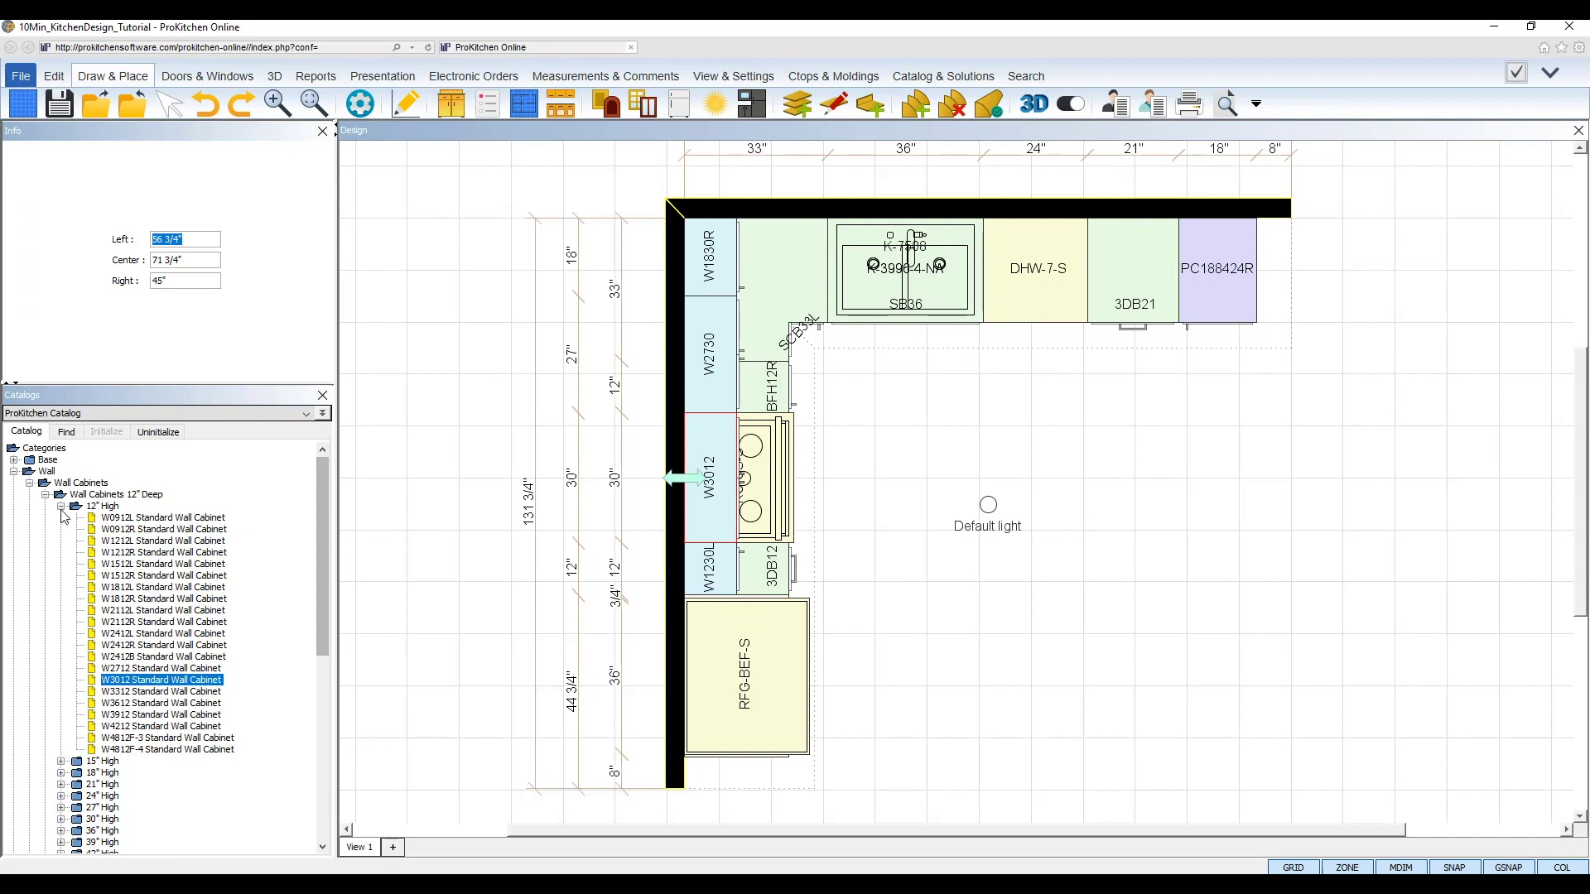
Step: Place the 12" high W3612X24 Deep Wall Cabinet from the 24" deep refrigerator wall cabinets above the refrigerator
click(28, 485)
click(48, 535)
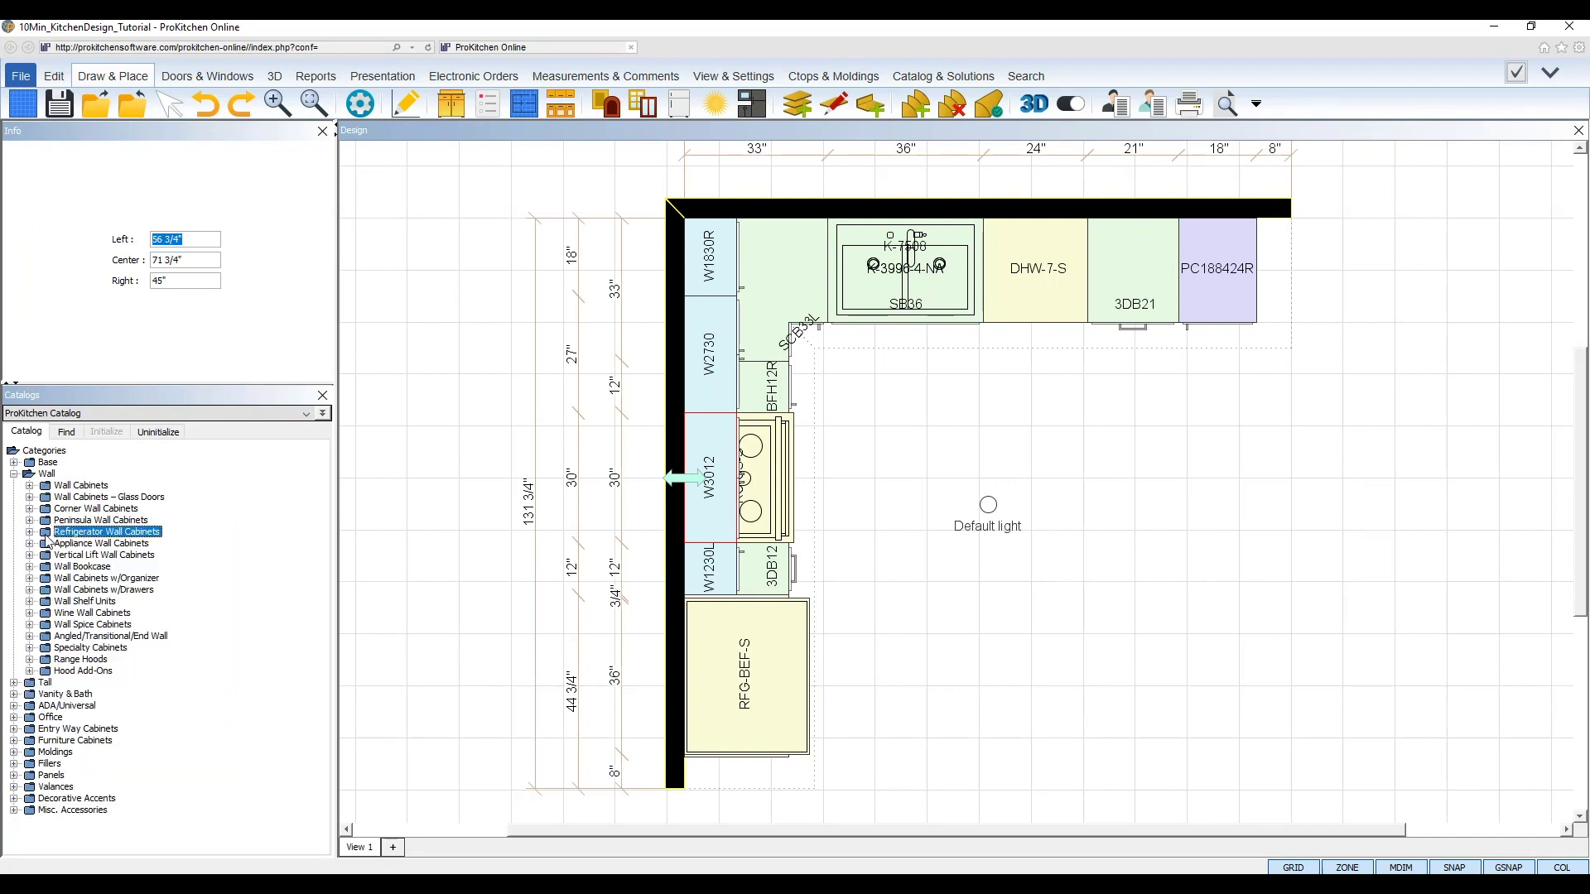
click(30, 532)
click(94, 544)
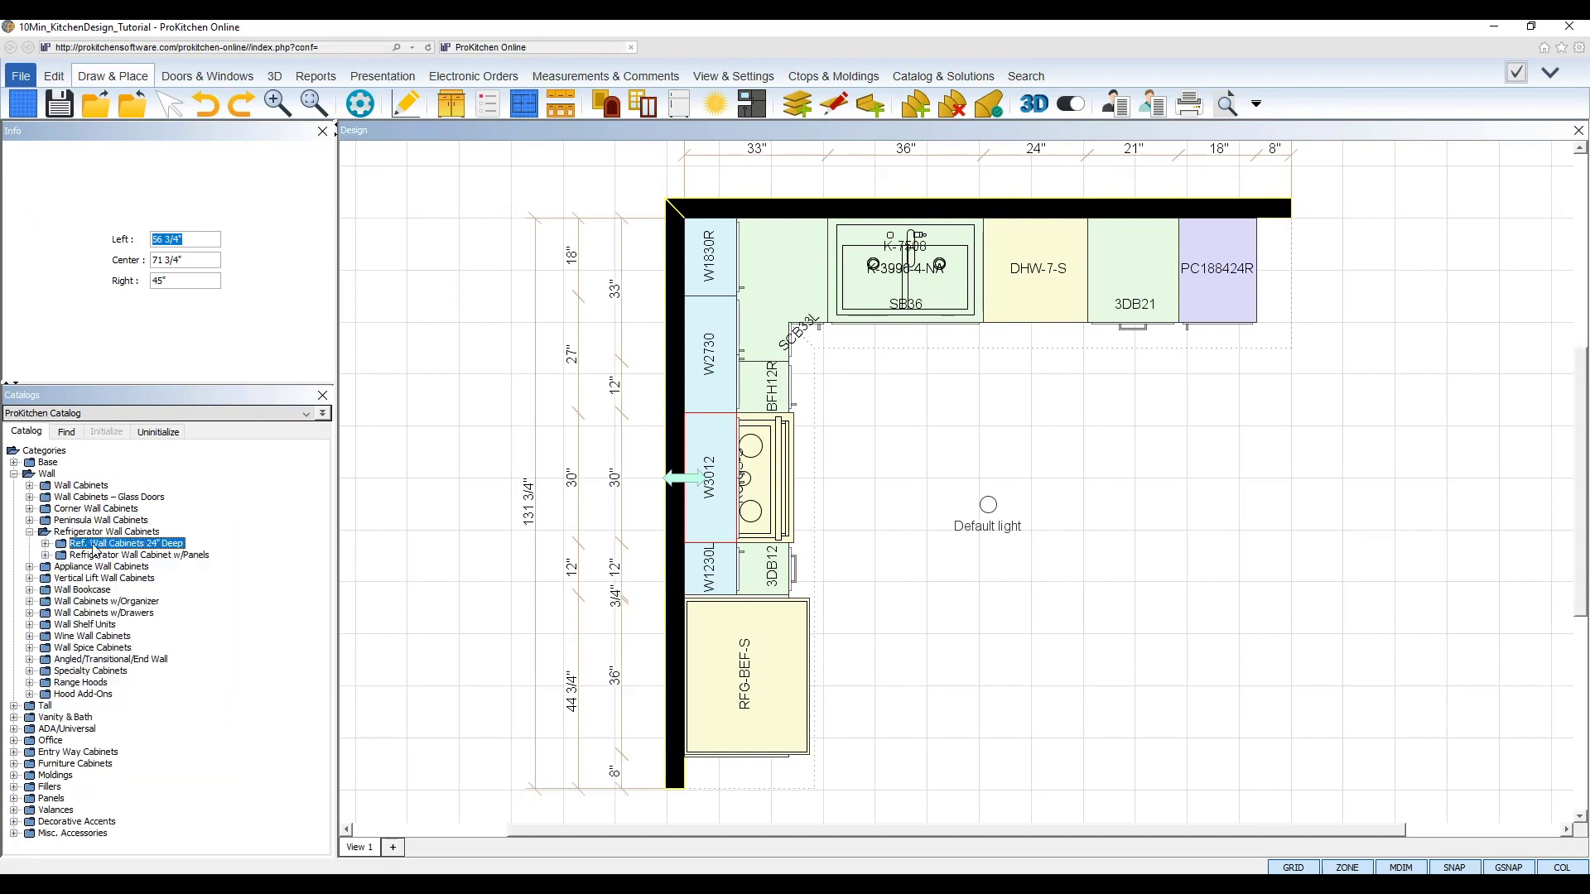
click(45, 544)
click(58, 556)
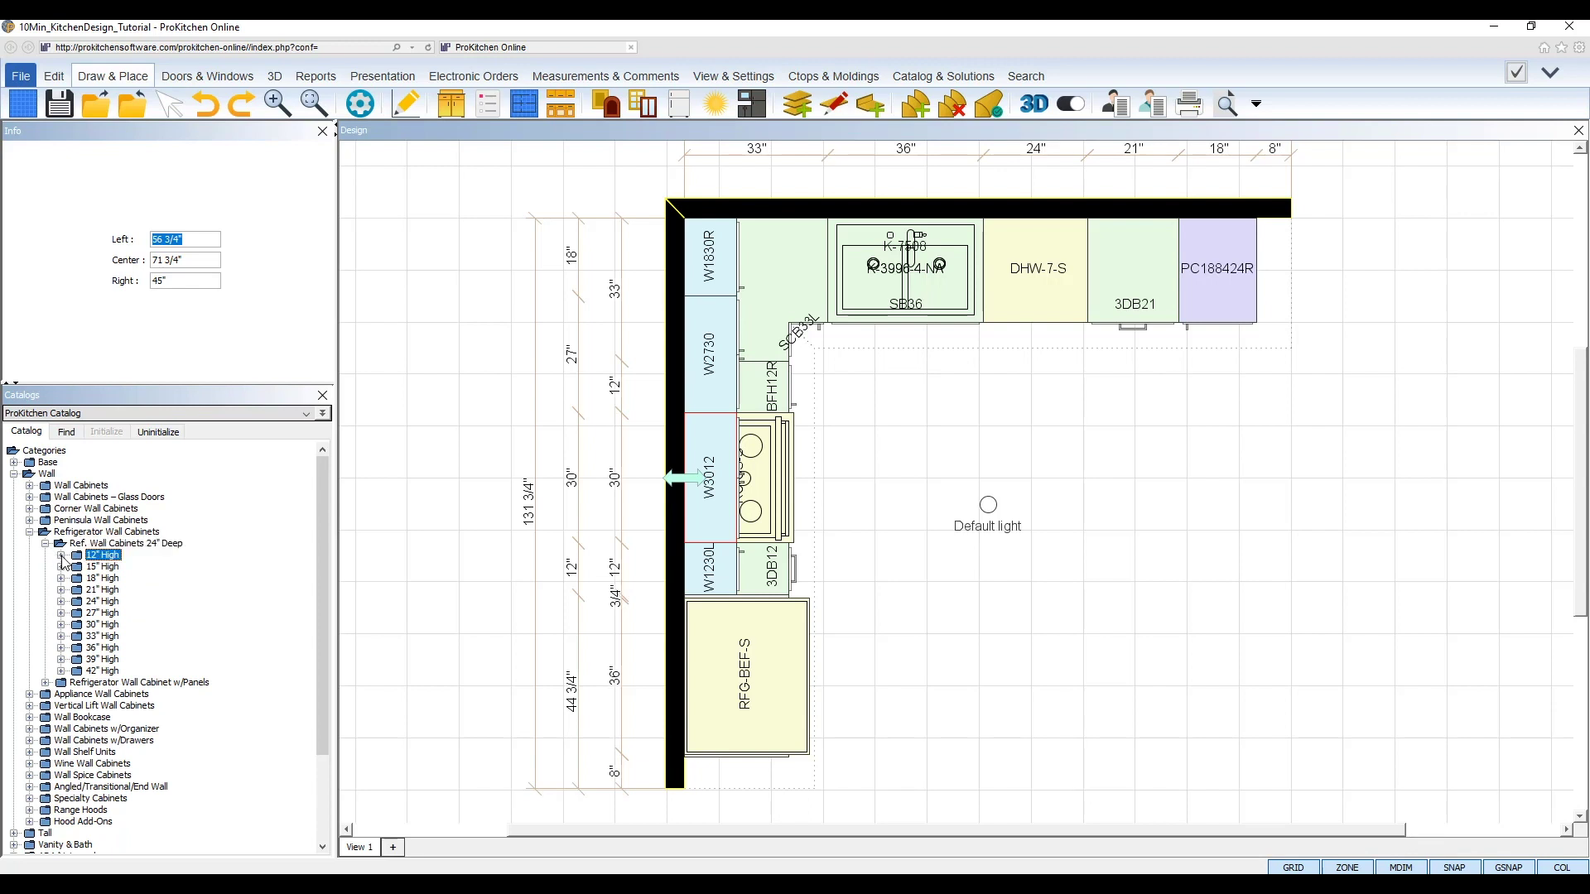
click(62, 556)
click(130, 591)
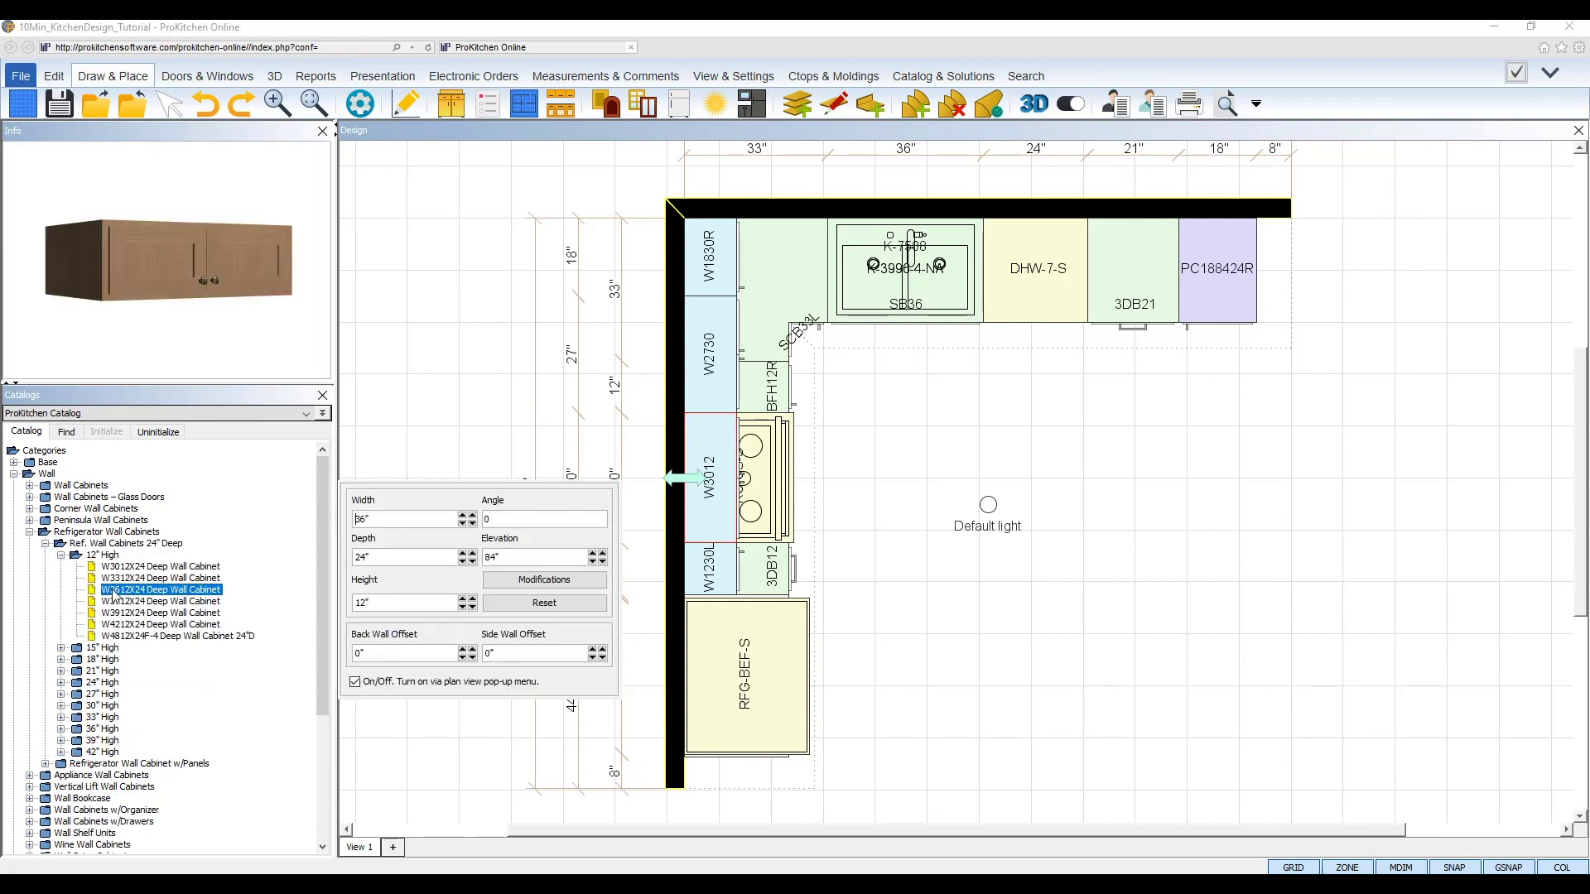
click(737, 710)
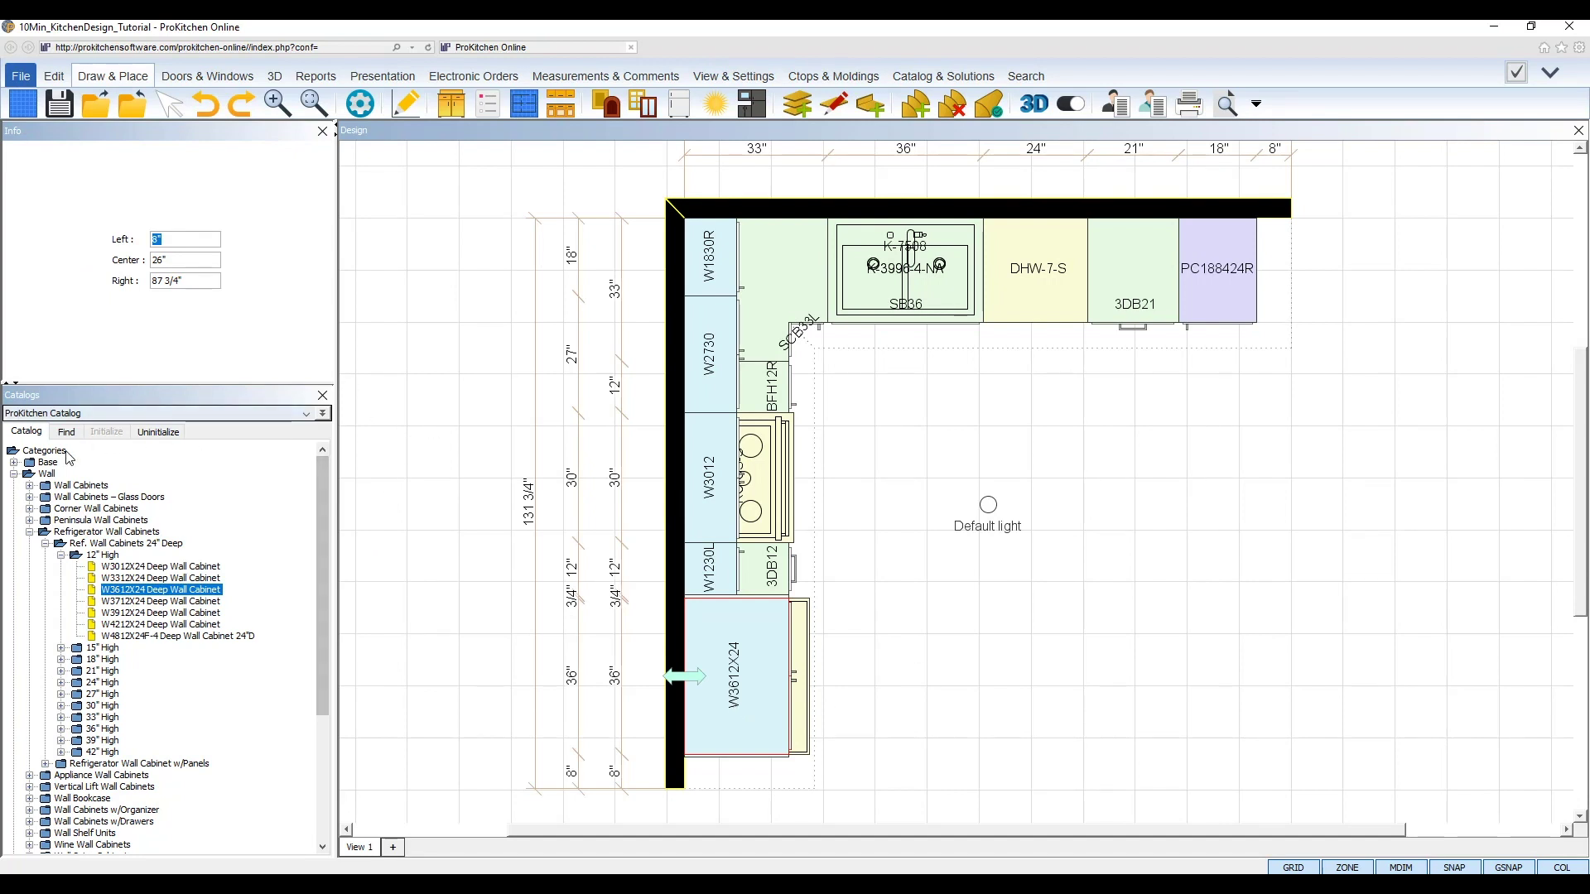
click(45, 473)
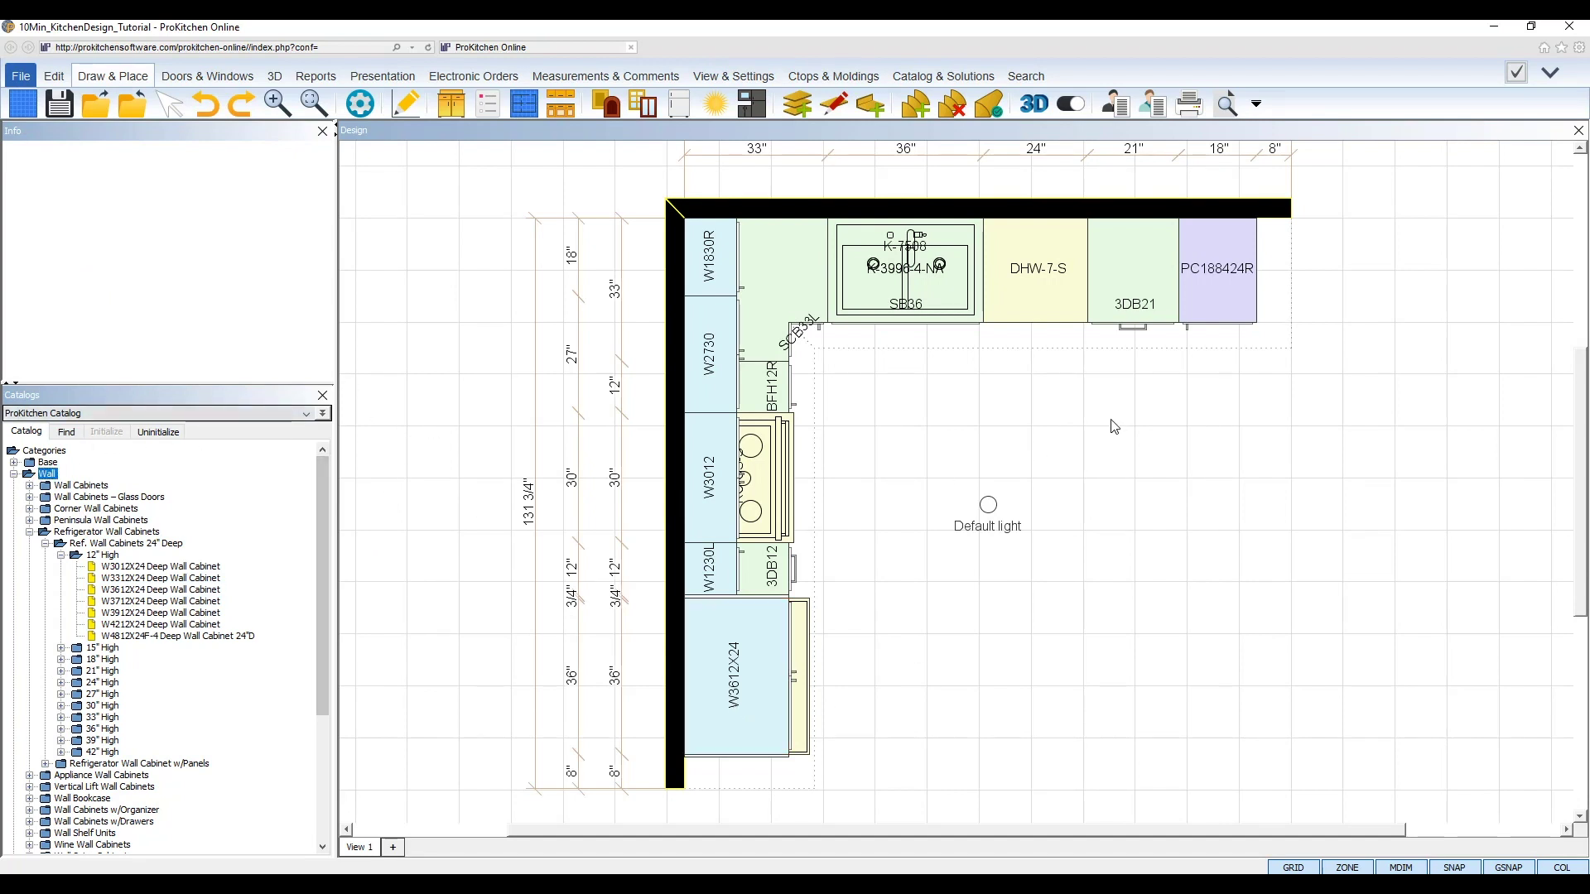
Step: Select the 131 3/4" wall, show its elevation and close the elevation view again
click(669, 330)
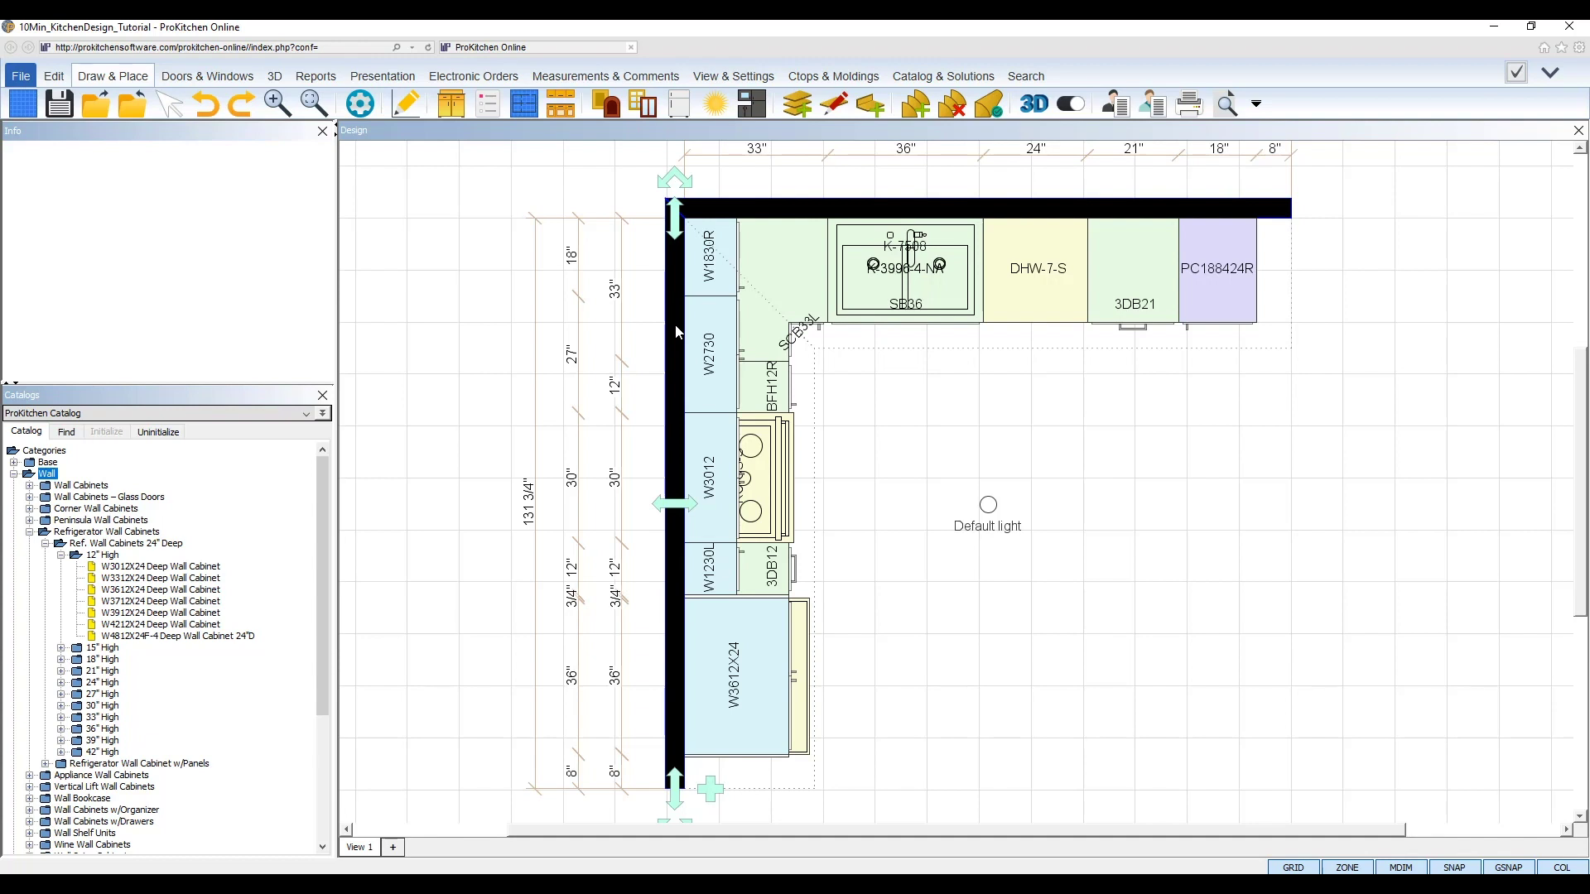
click(561, 106)
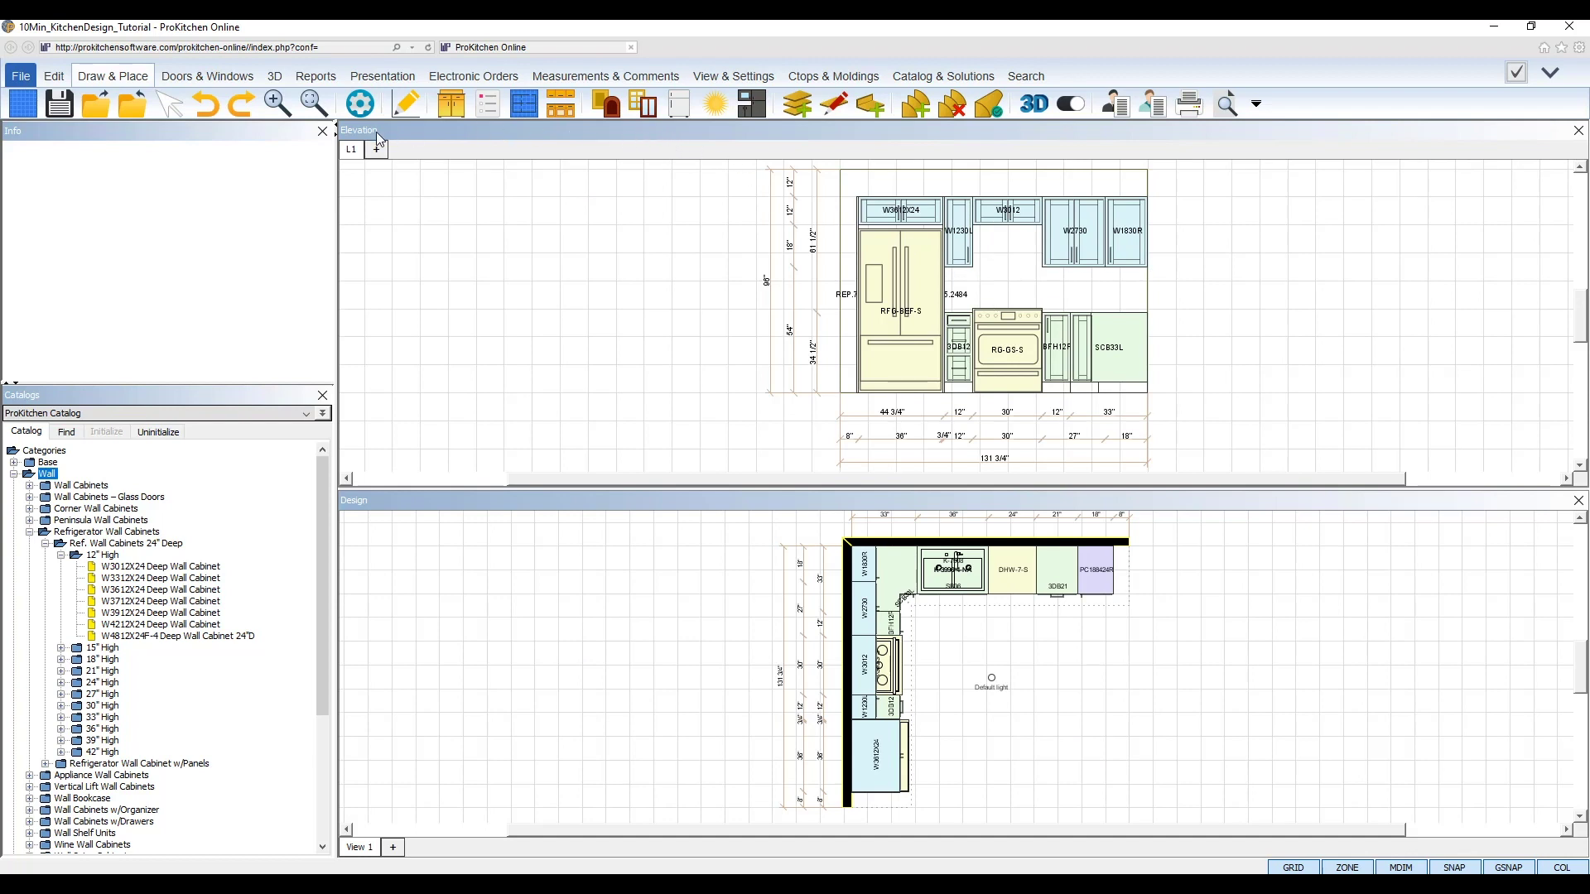
click(1579, 131)
Step: Reopen the elevation of the 131 3/4" wall and dock it beside the plan view so both are visible side by side
click(734, 76)
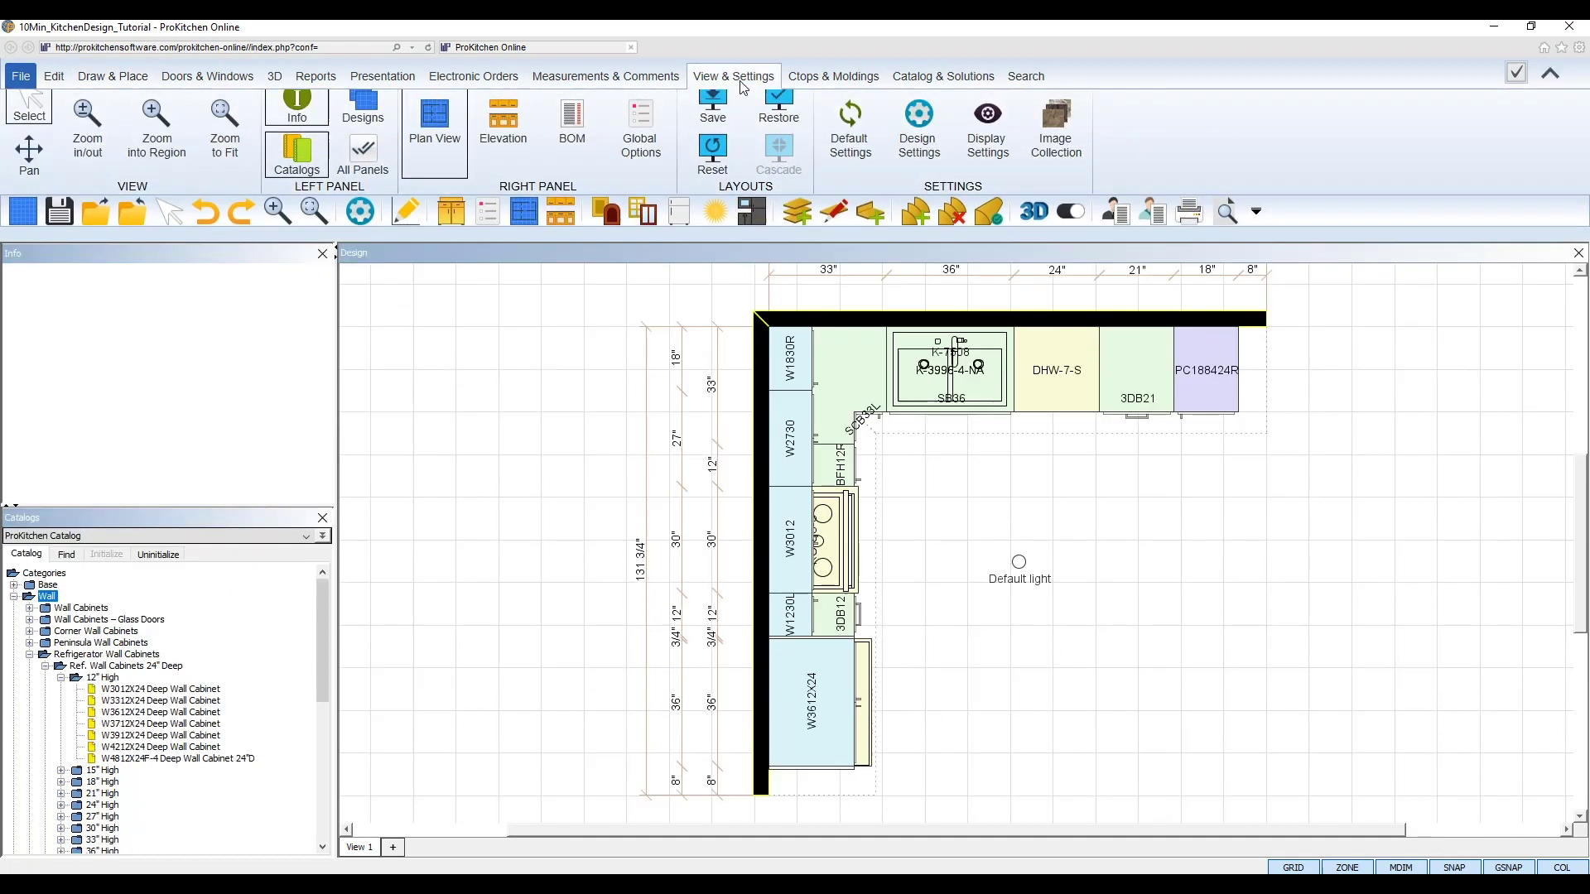
click(511, 151)
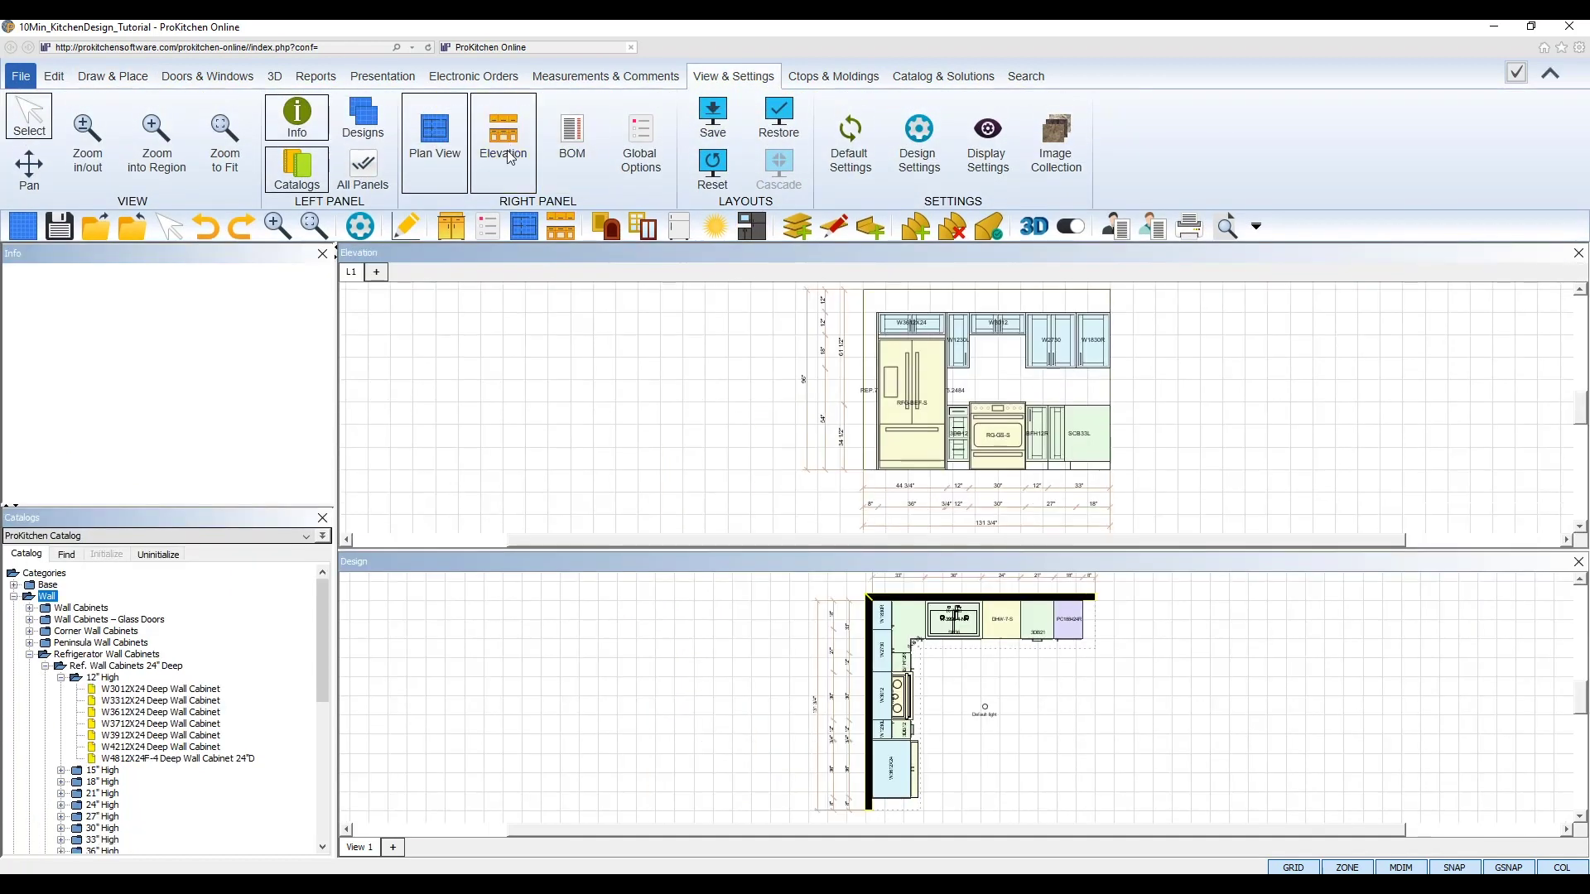
click(1547, 78)
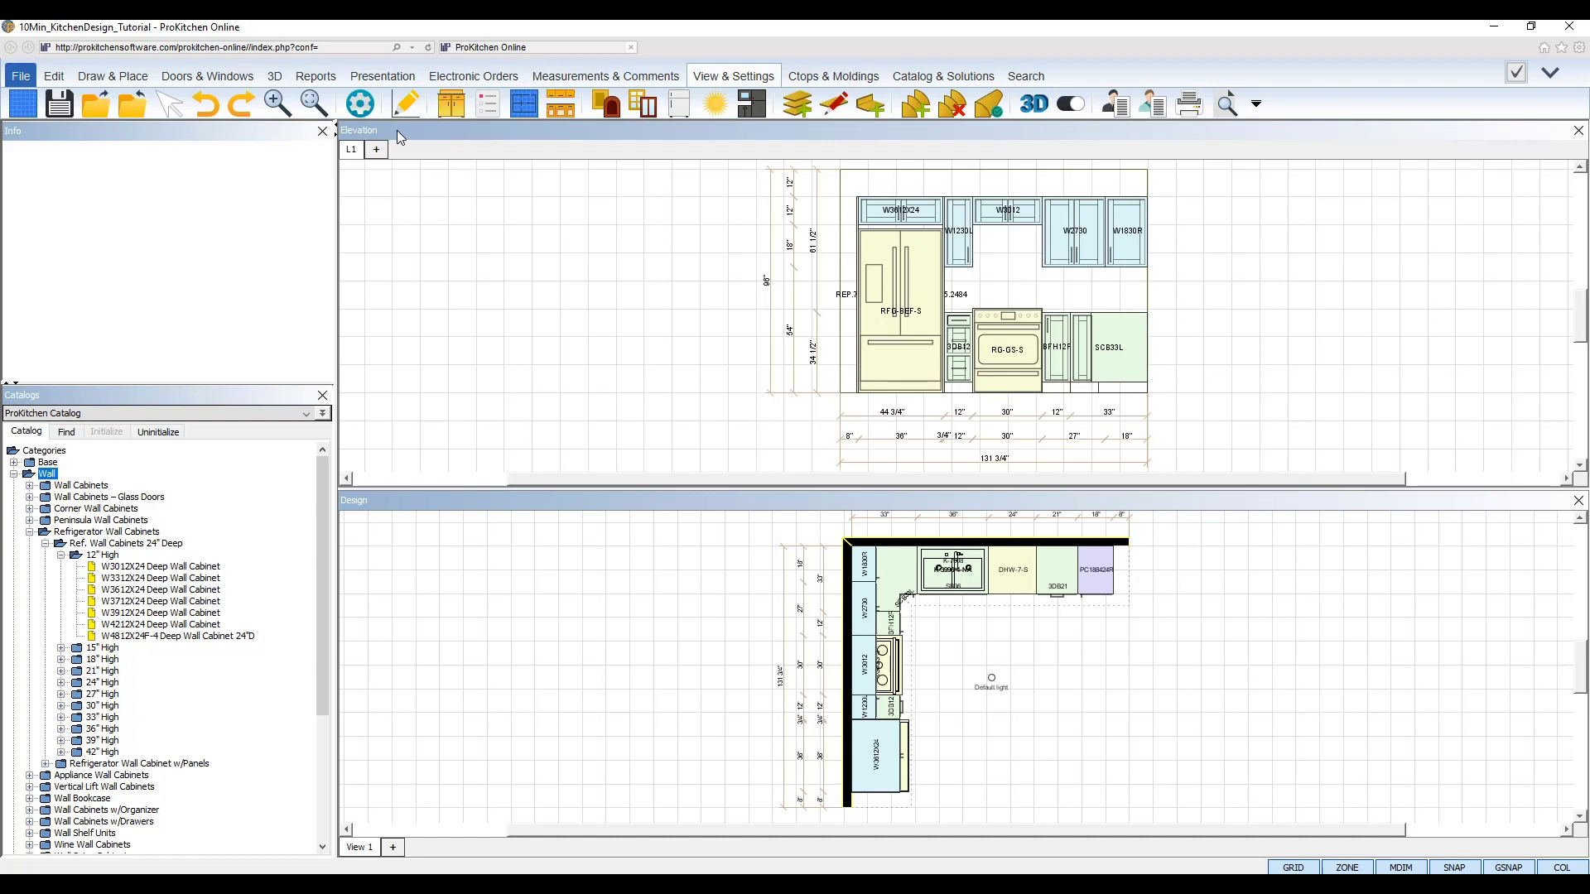
drag(395, 131, 1313, 681)
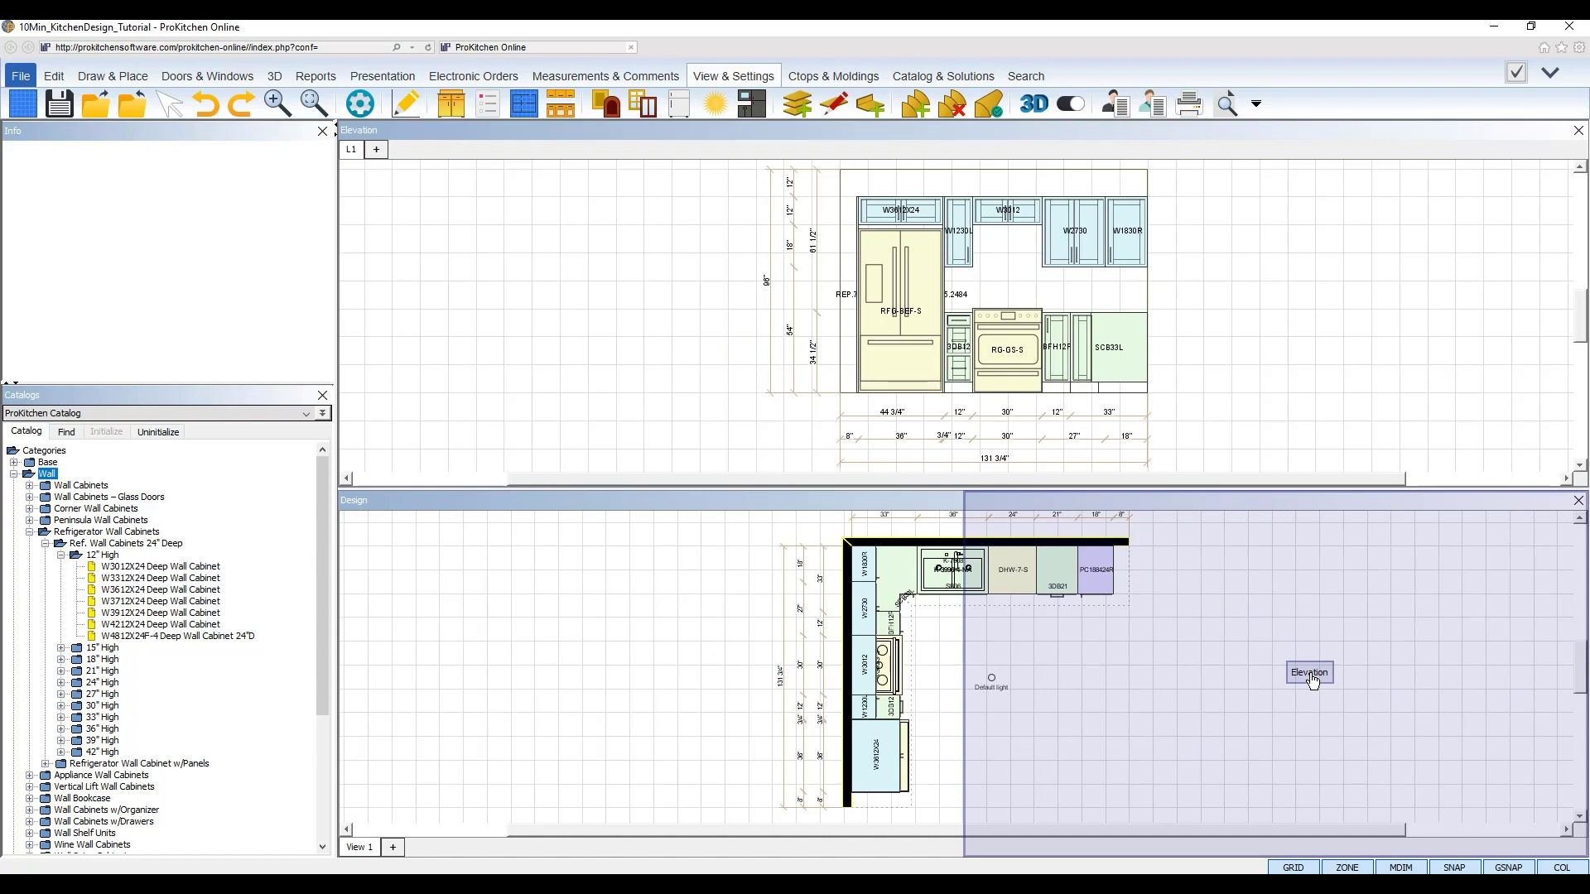
drag(1312, 681, 1313, 681)
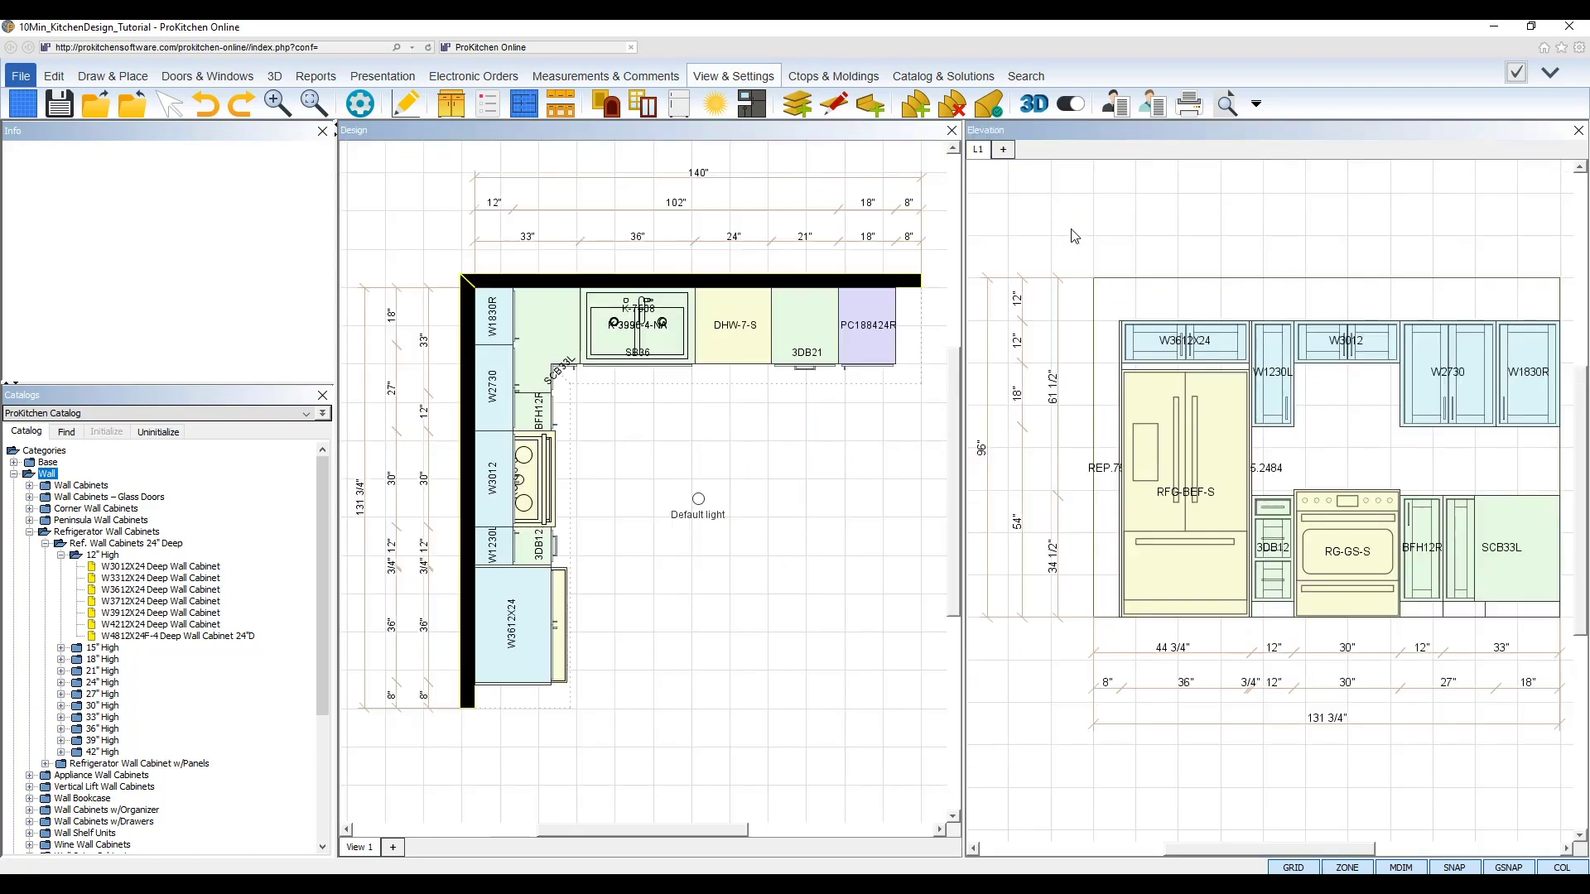
Step: Add a second elevation view for the 140" sink wall
click(790, 282)
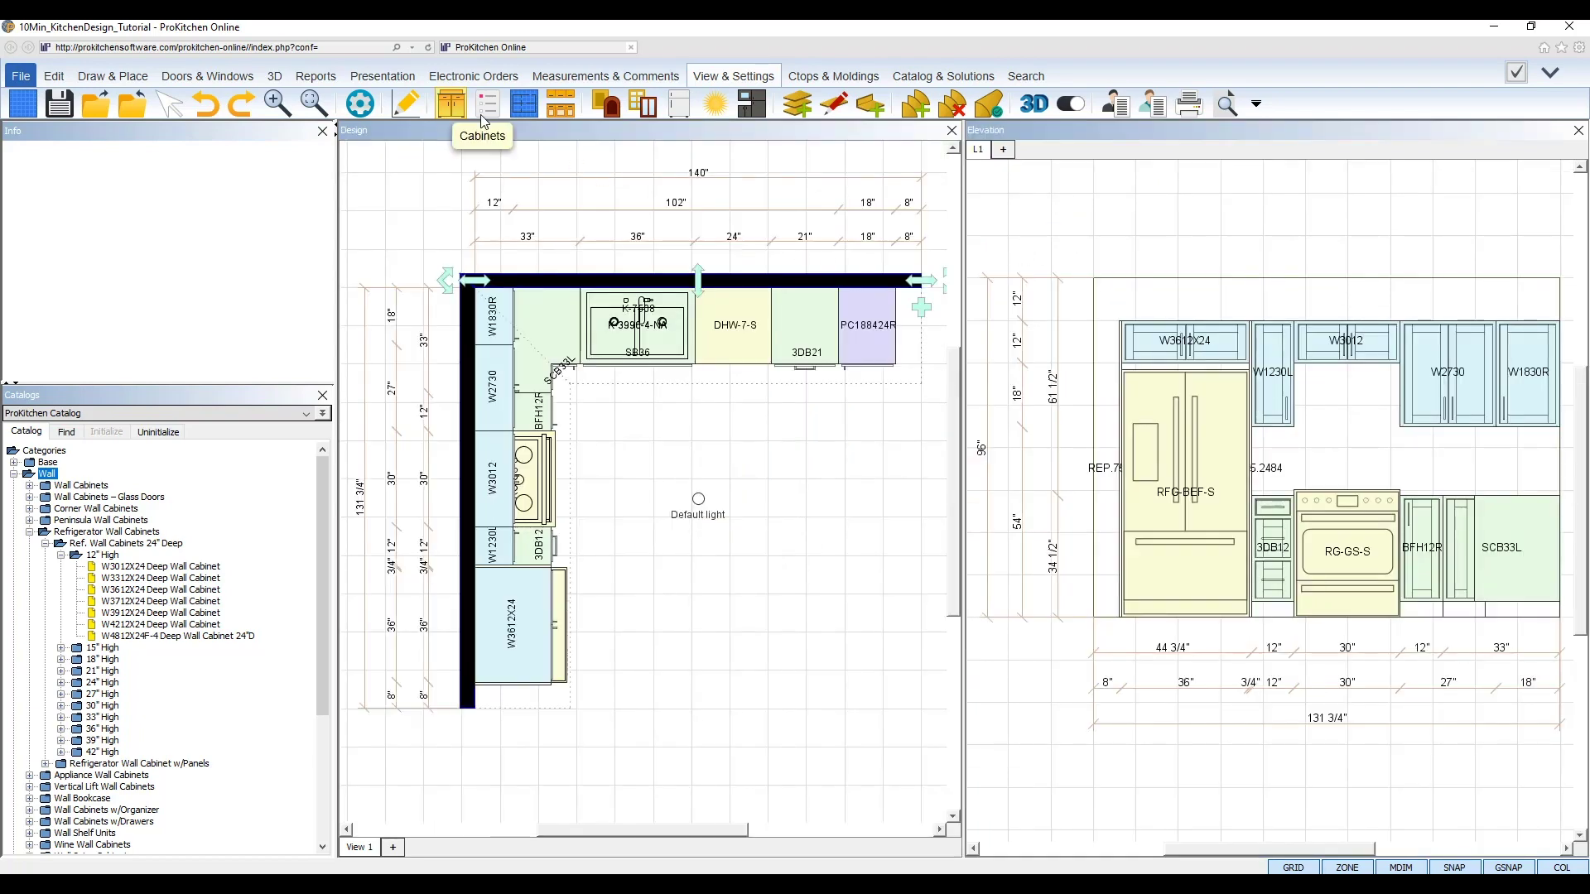
click(561, 104)
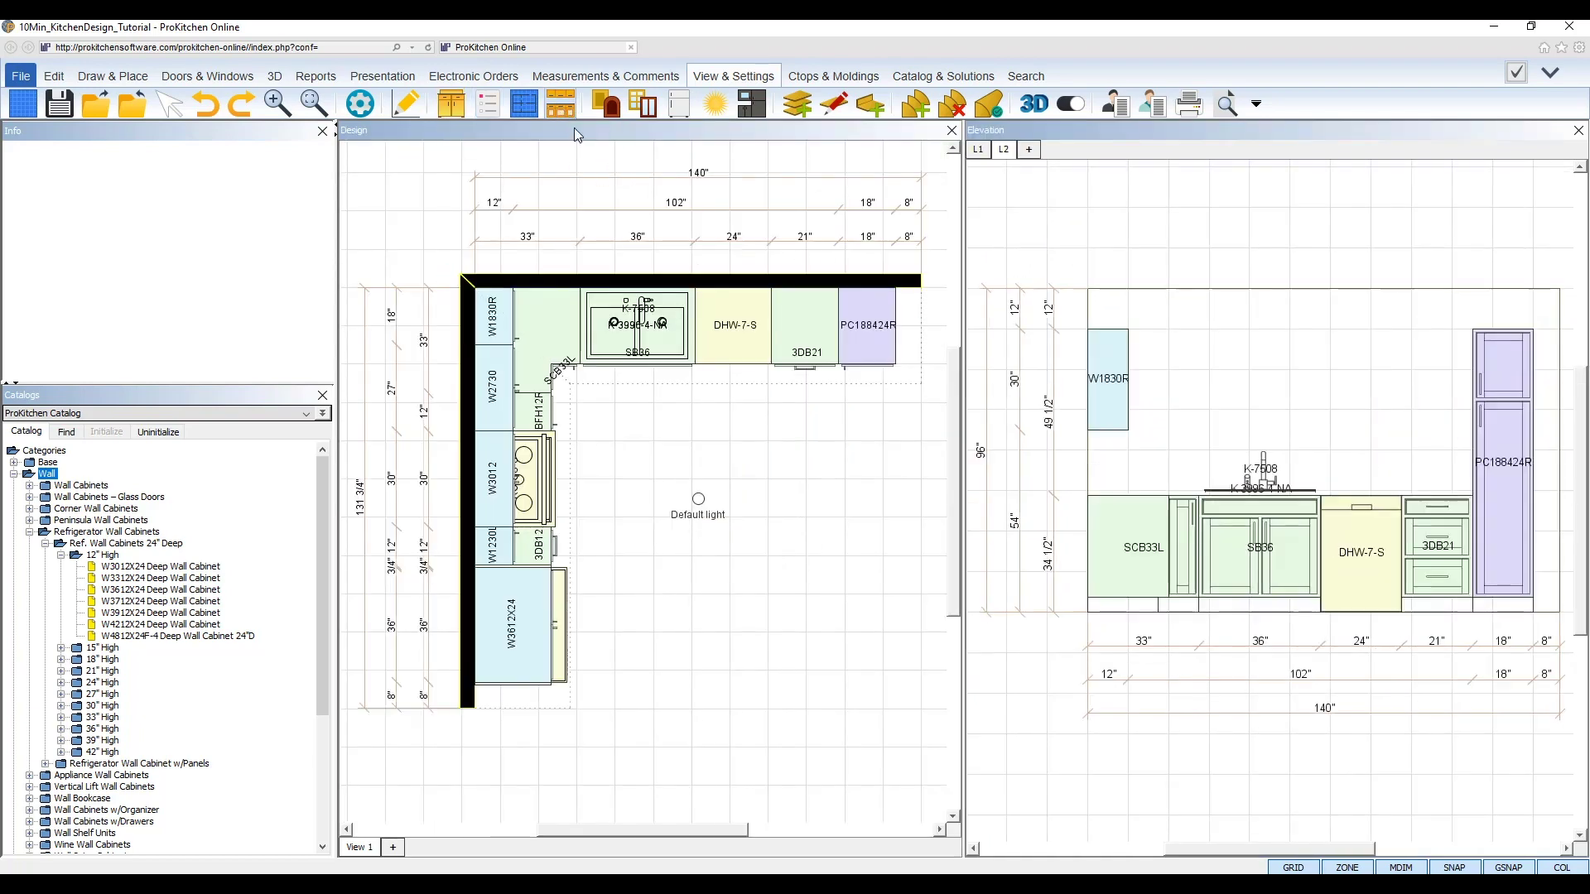
click(1002, 150)
click(1002, 152)
Step: Rename the elevation view L1 as "Appliance Wall"
click(978, 151)
right_click(979, 152)
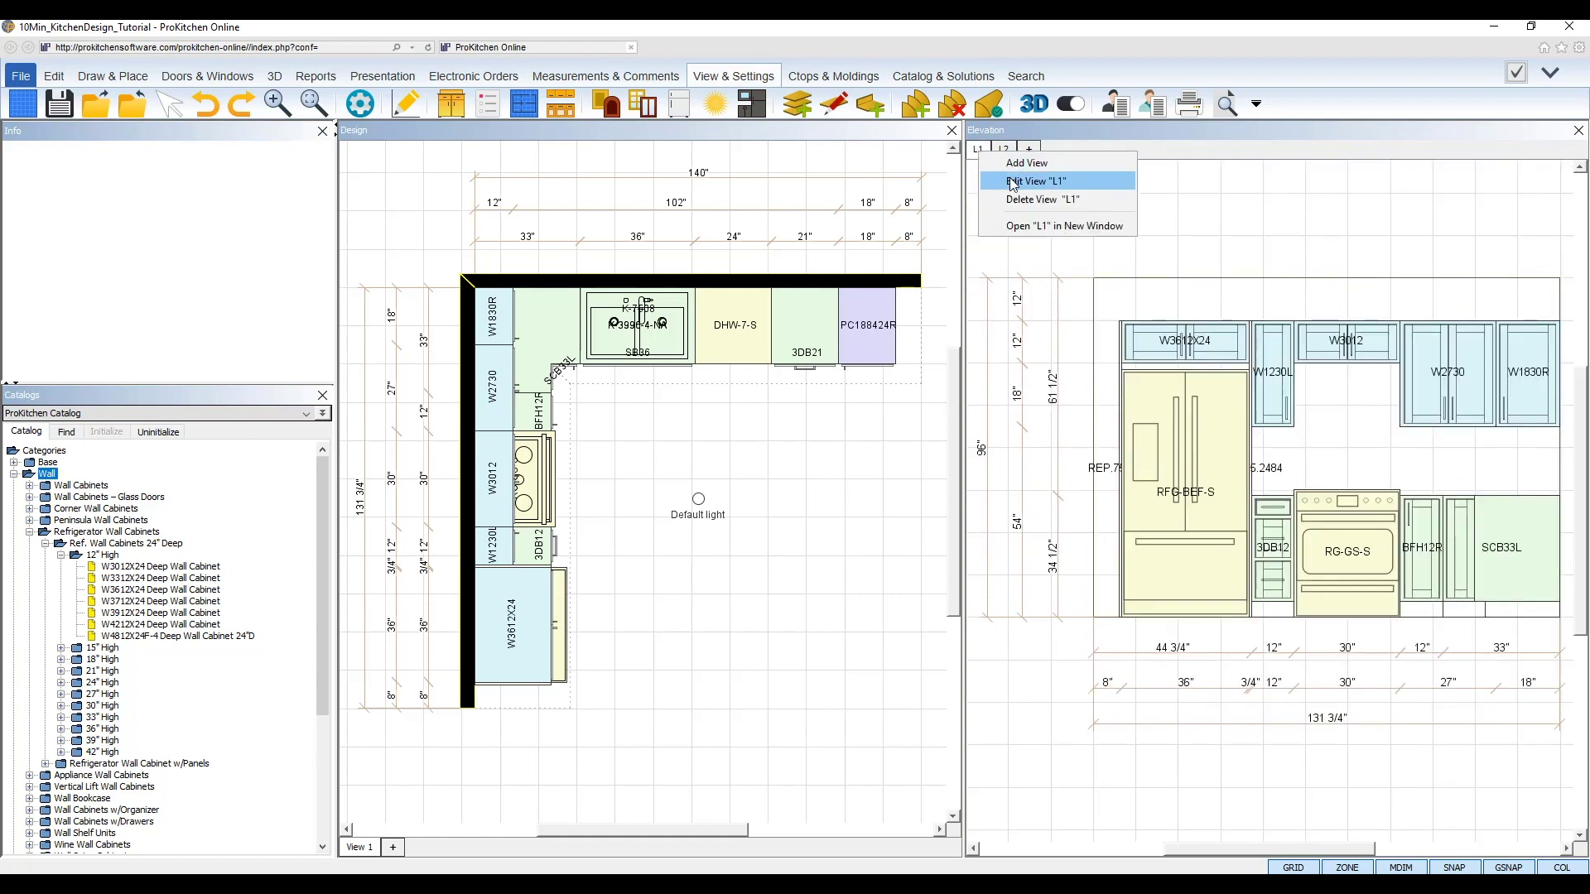
click(1013, 182)
text(Appliance Wall)
key(Return)
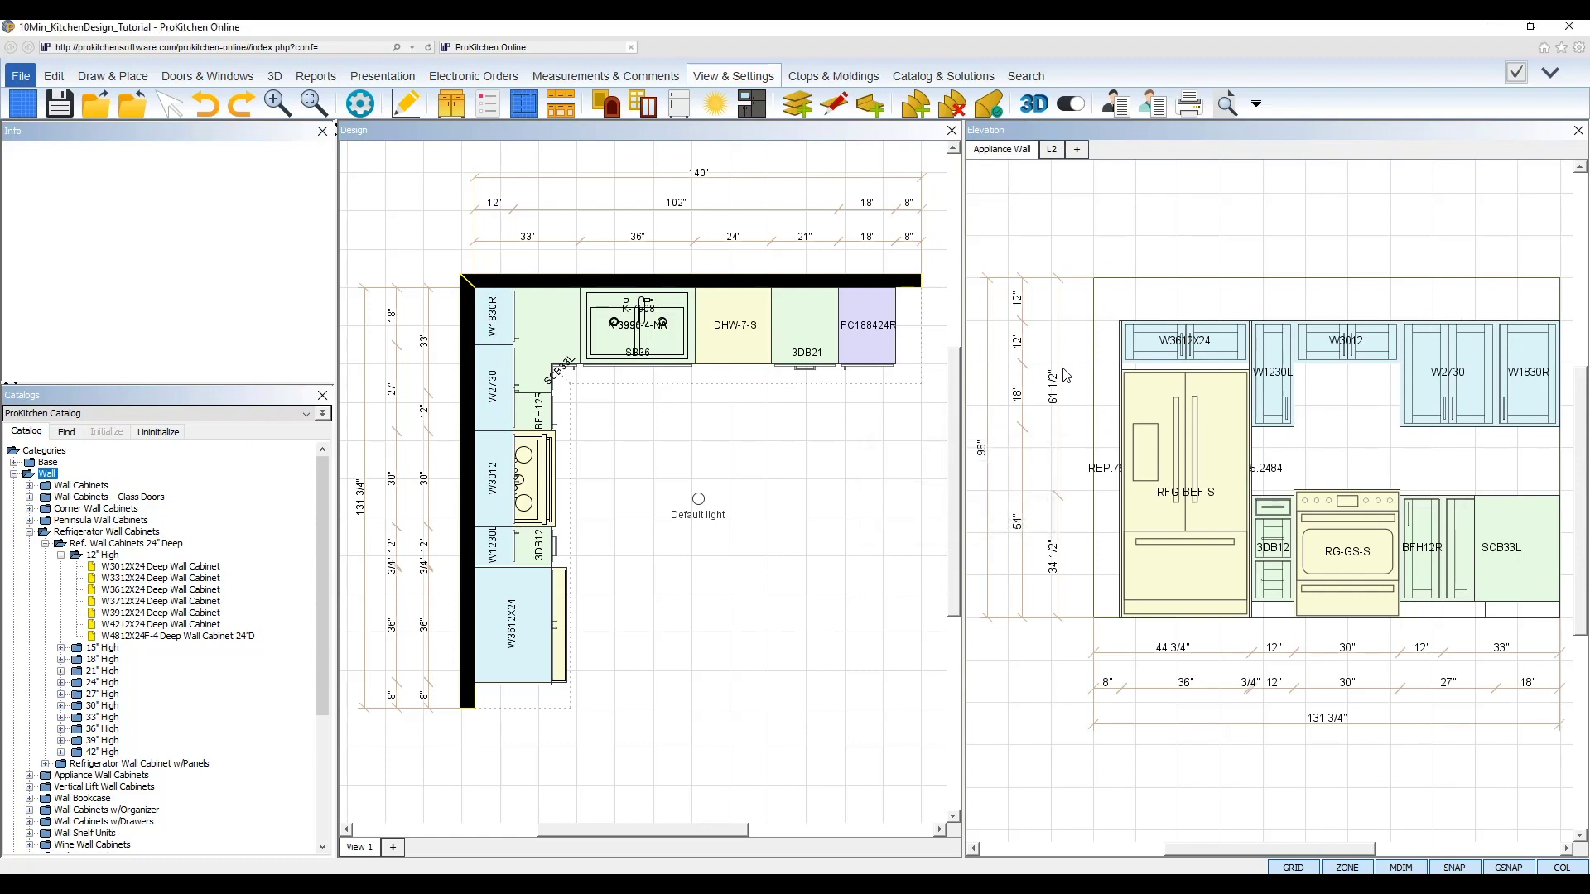
Step: Rename the elevation view L2 as "Sink Wall"
click(1052, 150)
right_click(1052, 150)
click(1093, 182)
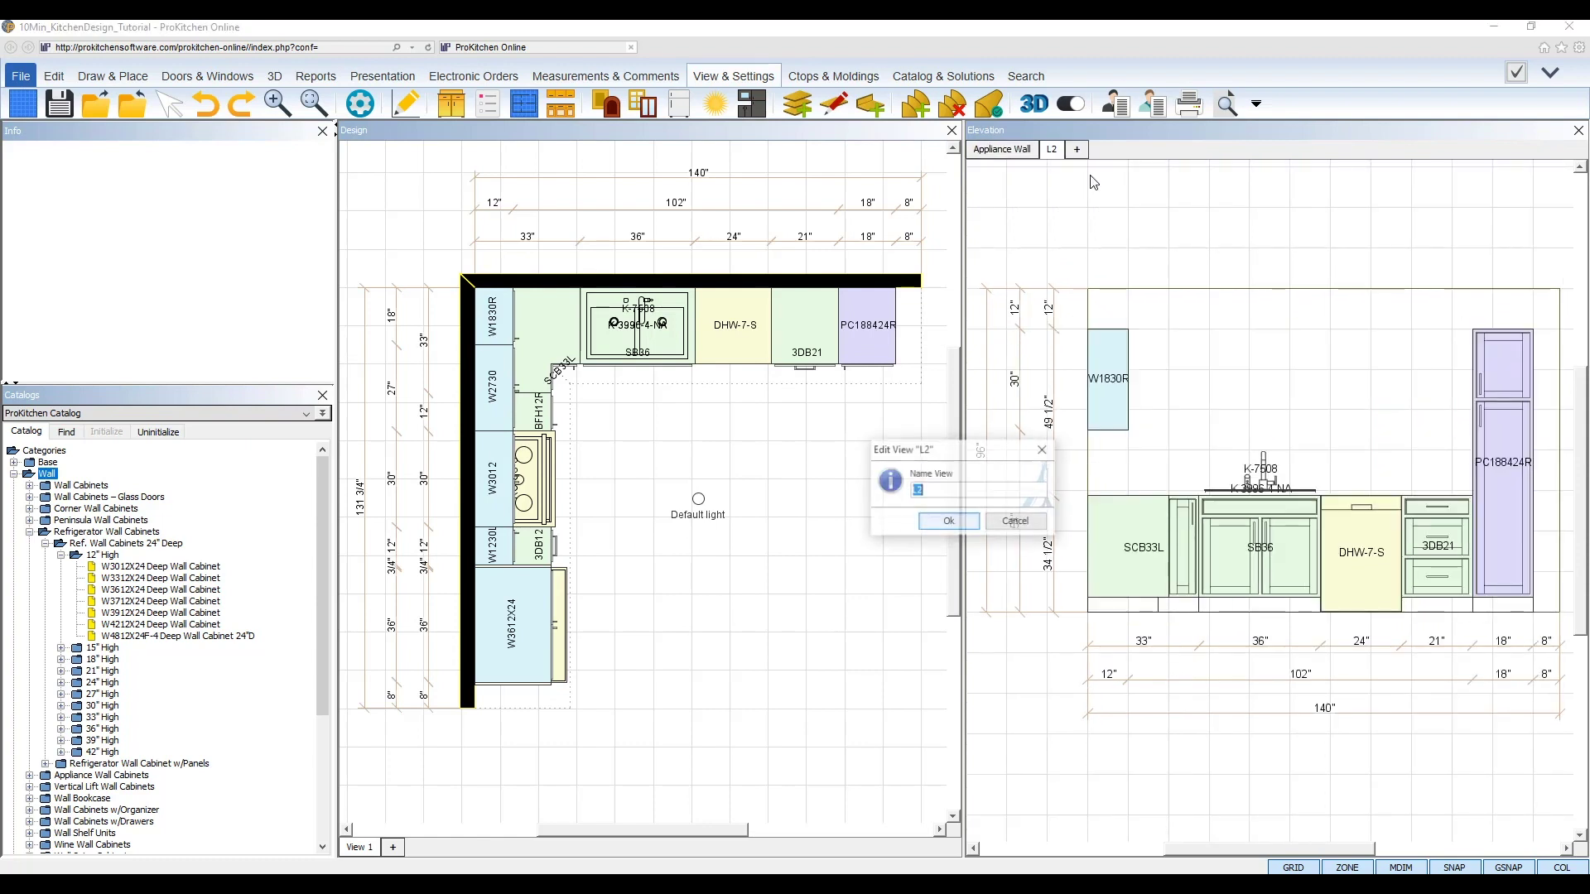
text(Sink Wall)
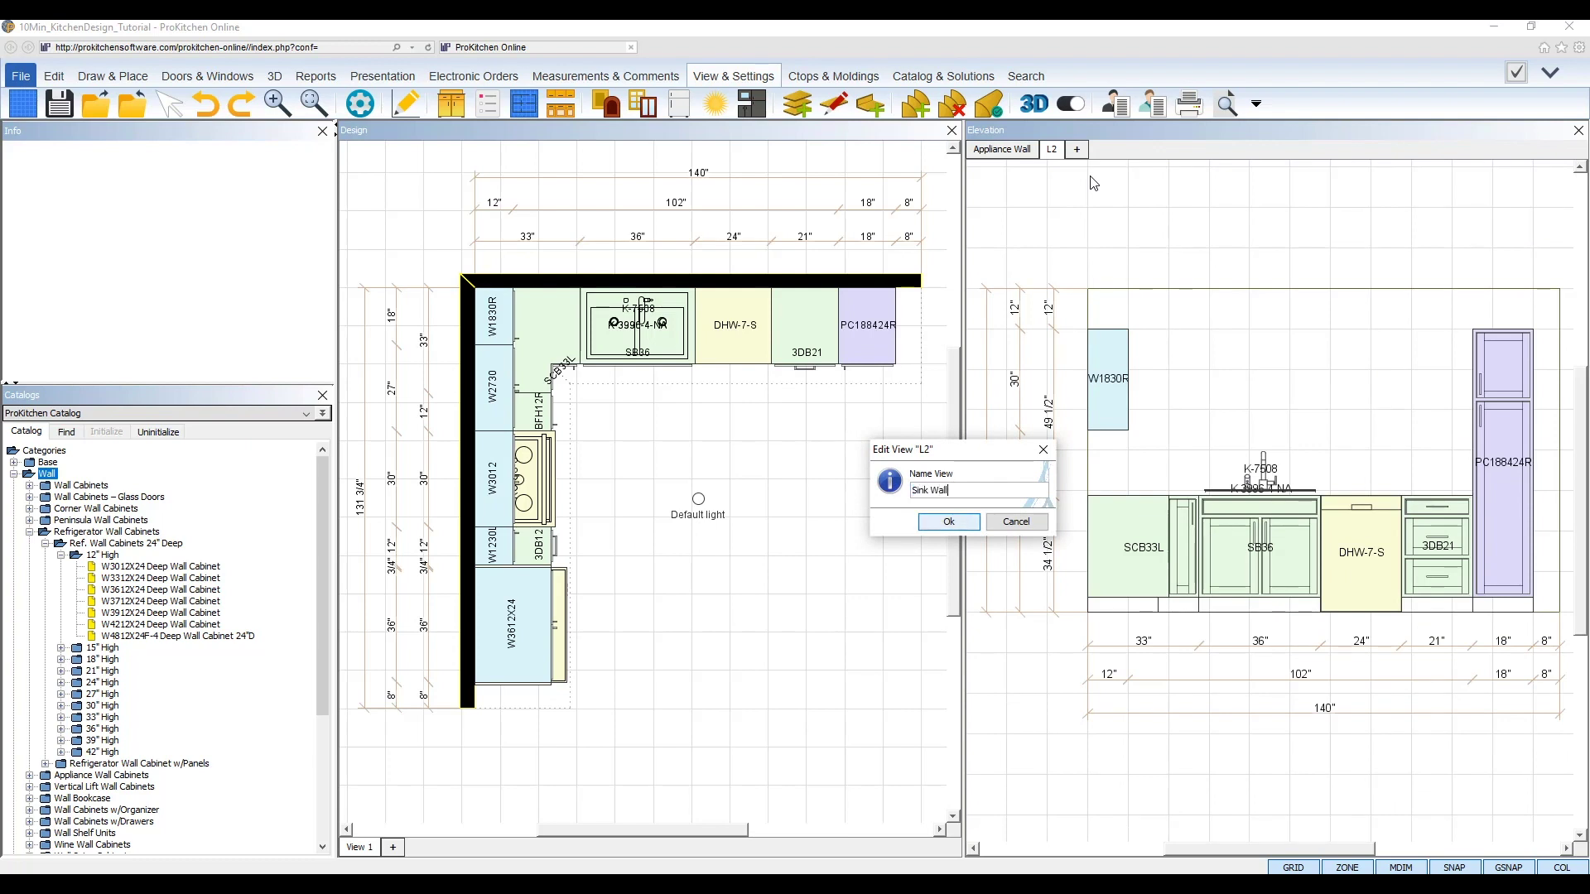
key(Return)
Step: In the Appliance Wall elevation, place the stainless steel MWV-OVR-S Over-the-Range Microwave Oven above the range, below the W3012 cabinet
click(1002, 149)
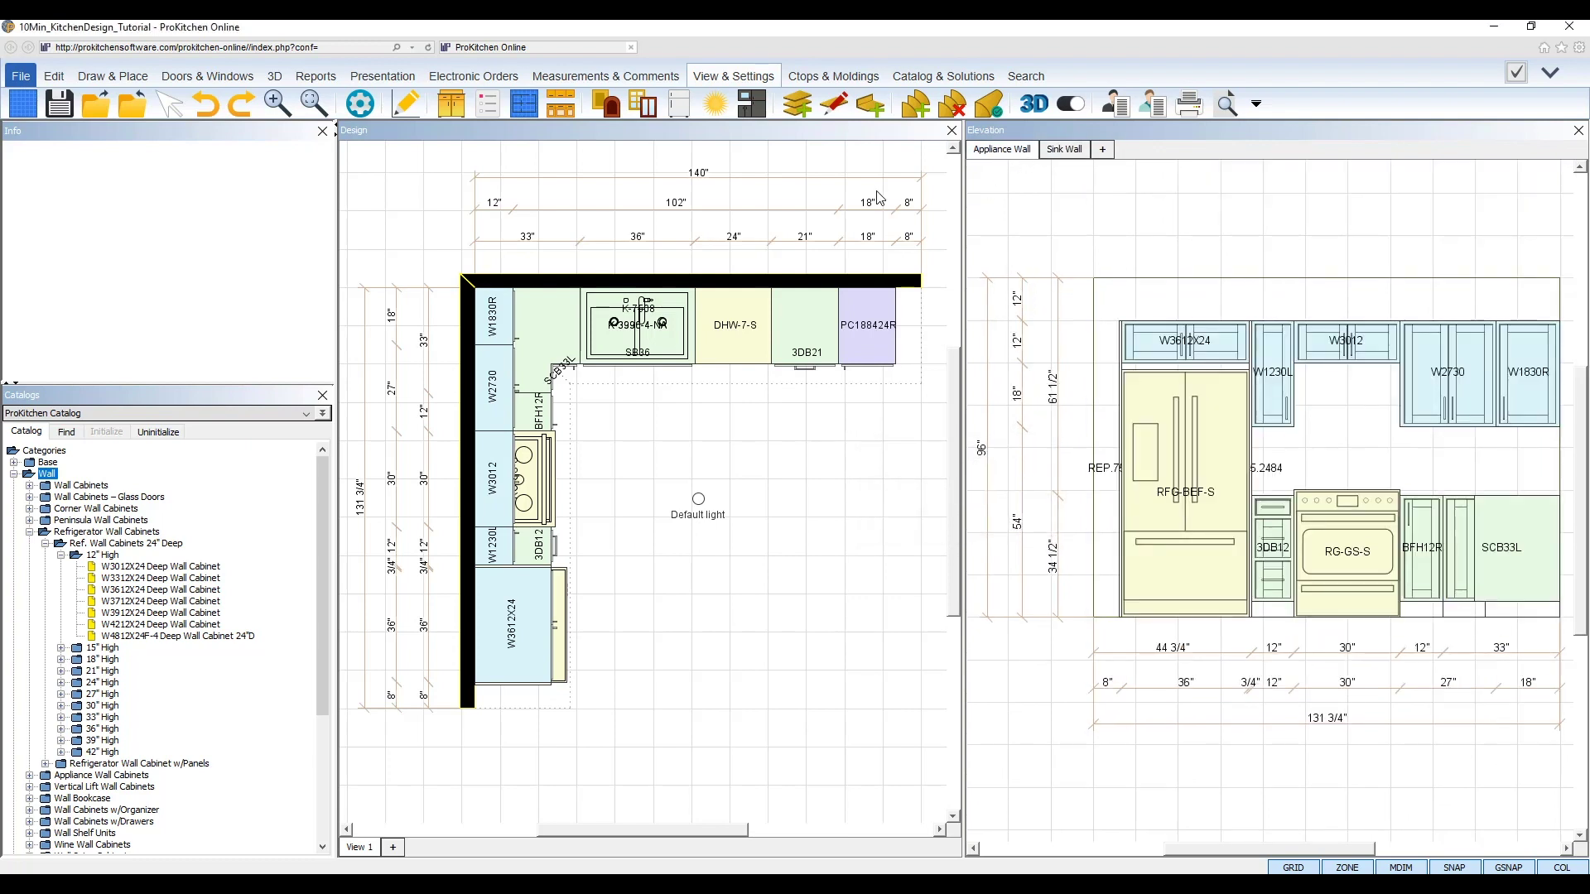
click(676, 111)
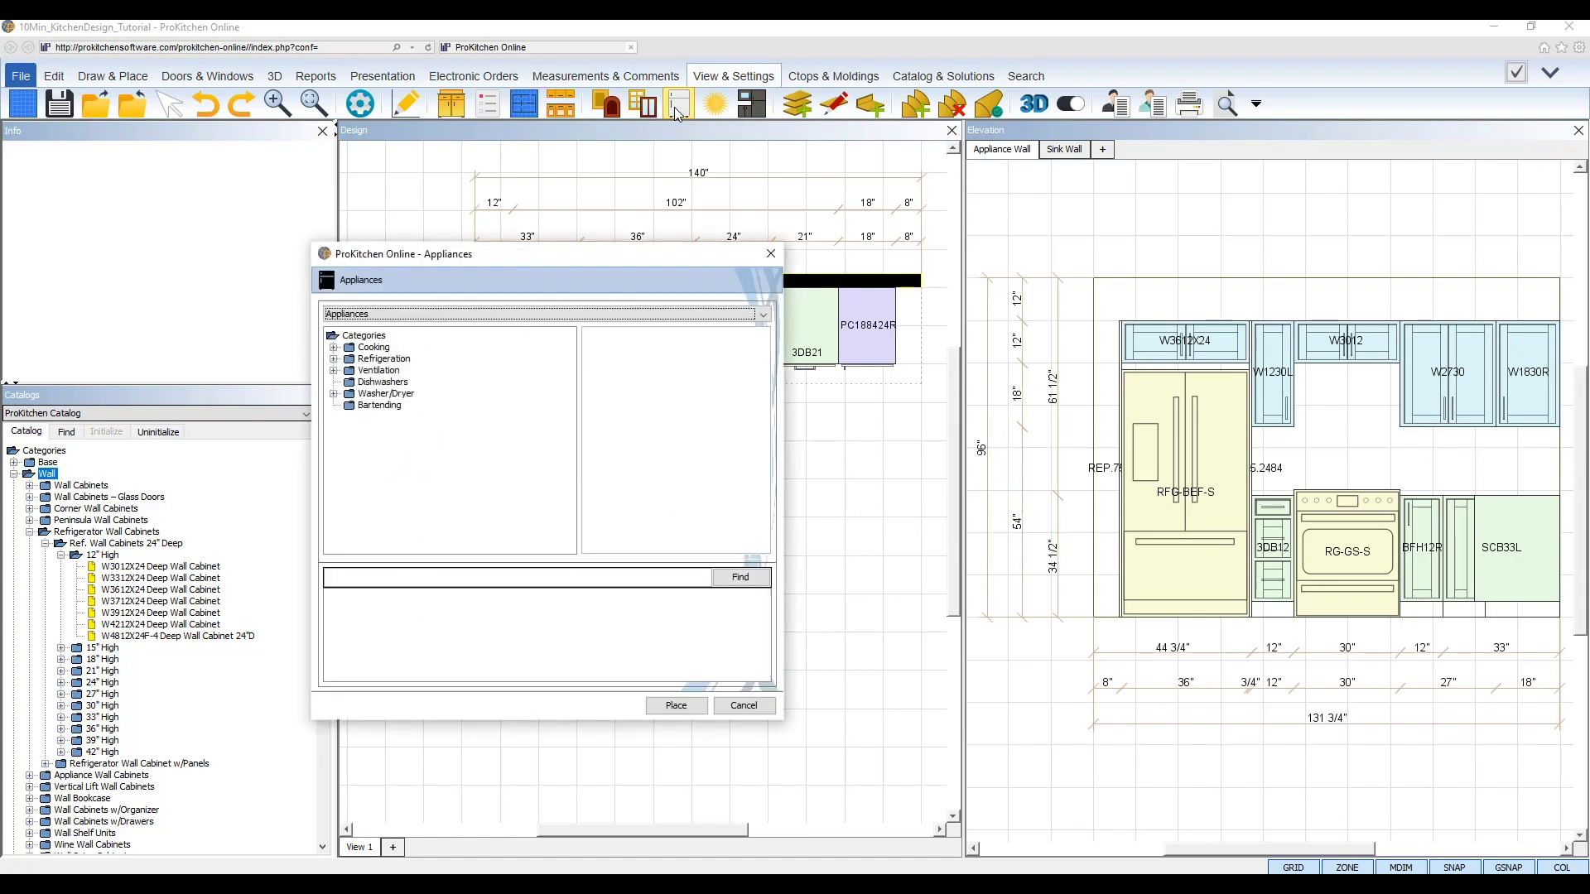
click(348, 348)
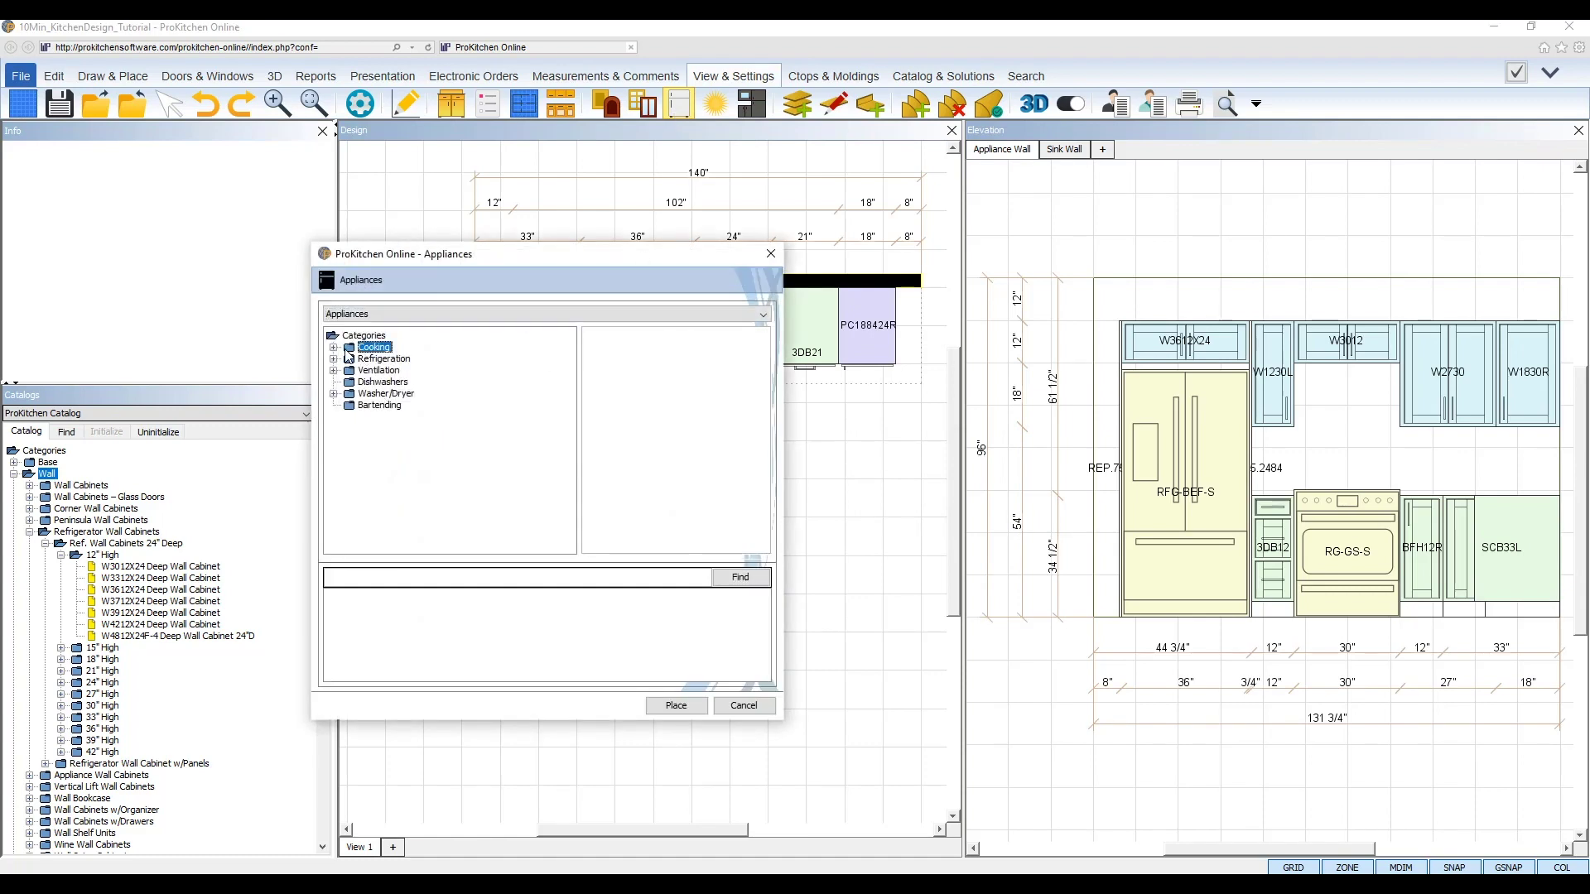
click(335, 349)
click(357, 375)
click(349, 371)
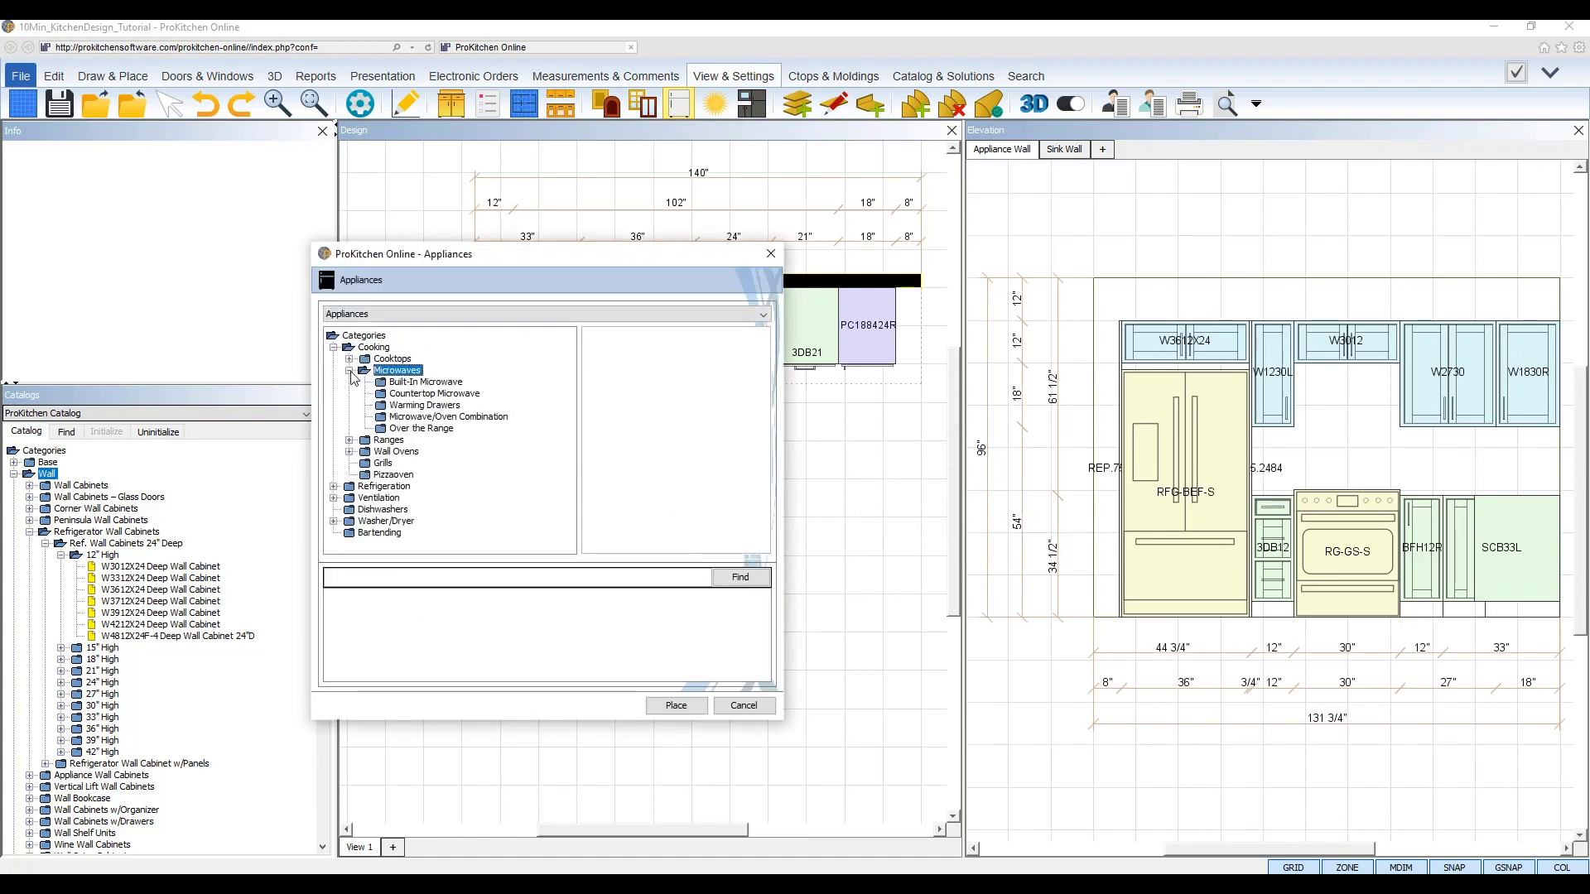
click(421, 428)
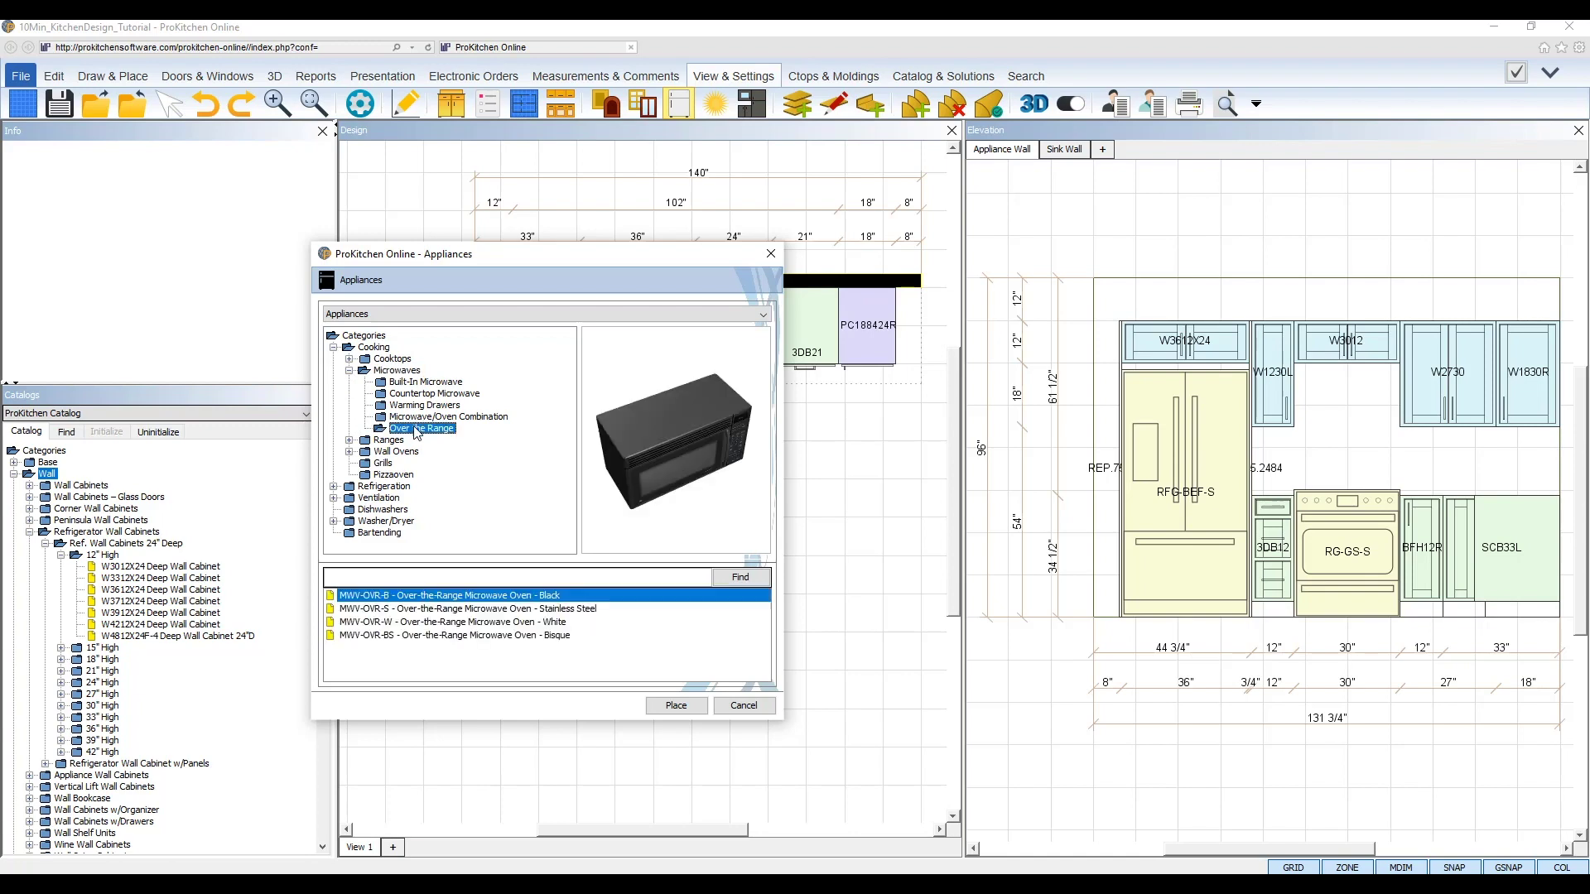
click(534, 610)
click(676, 705)
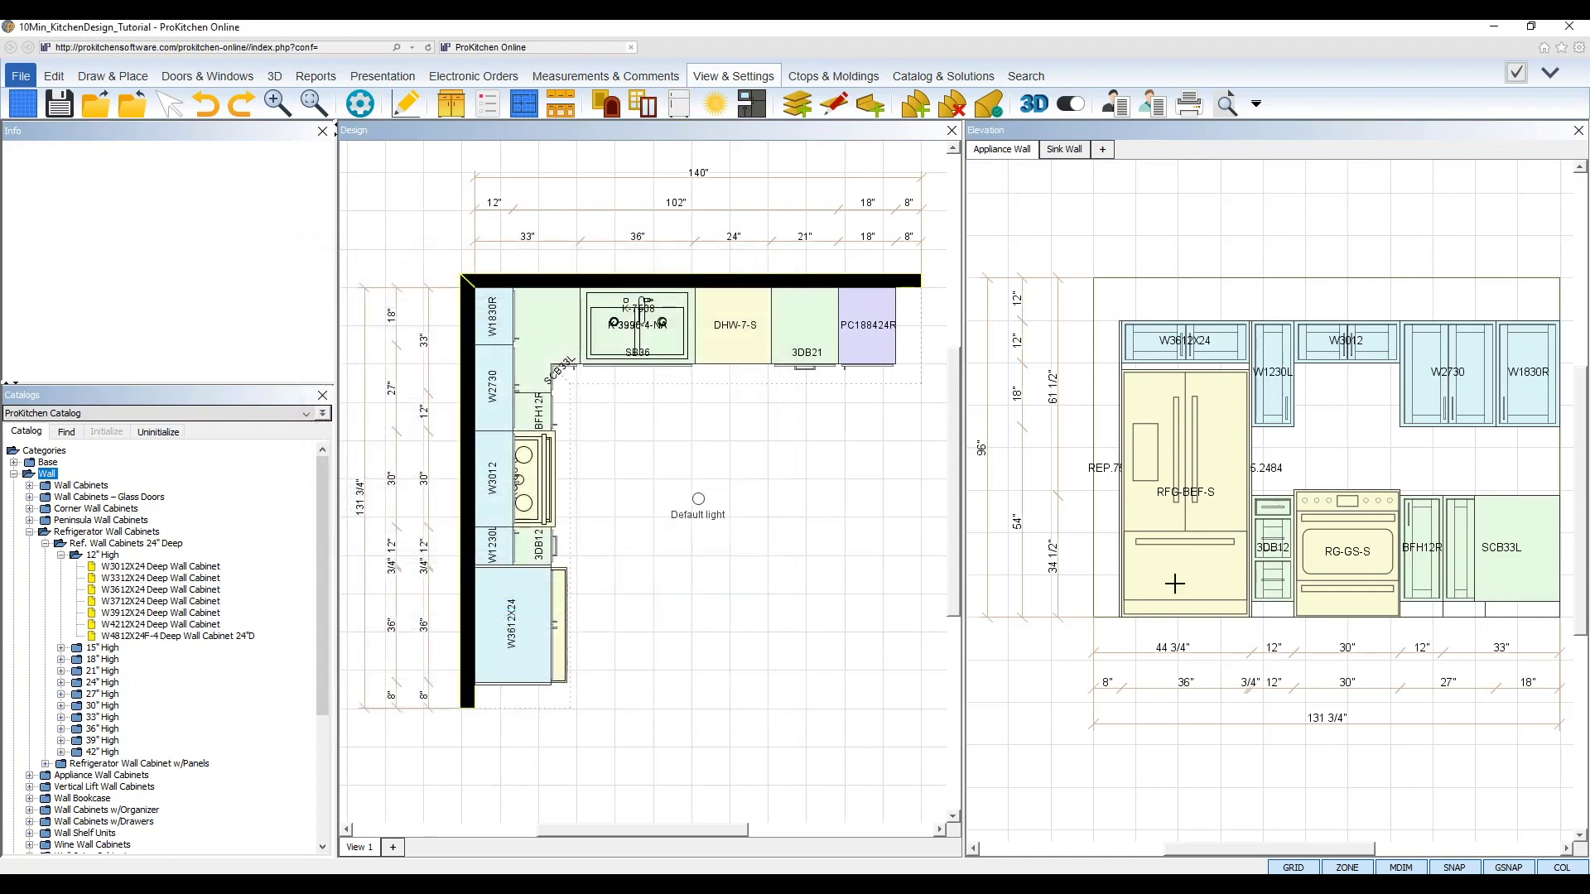
click(1335, 412)
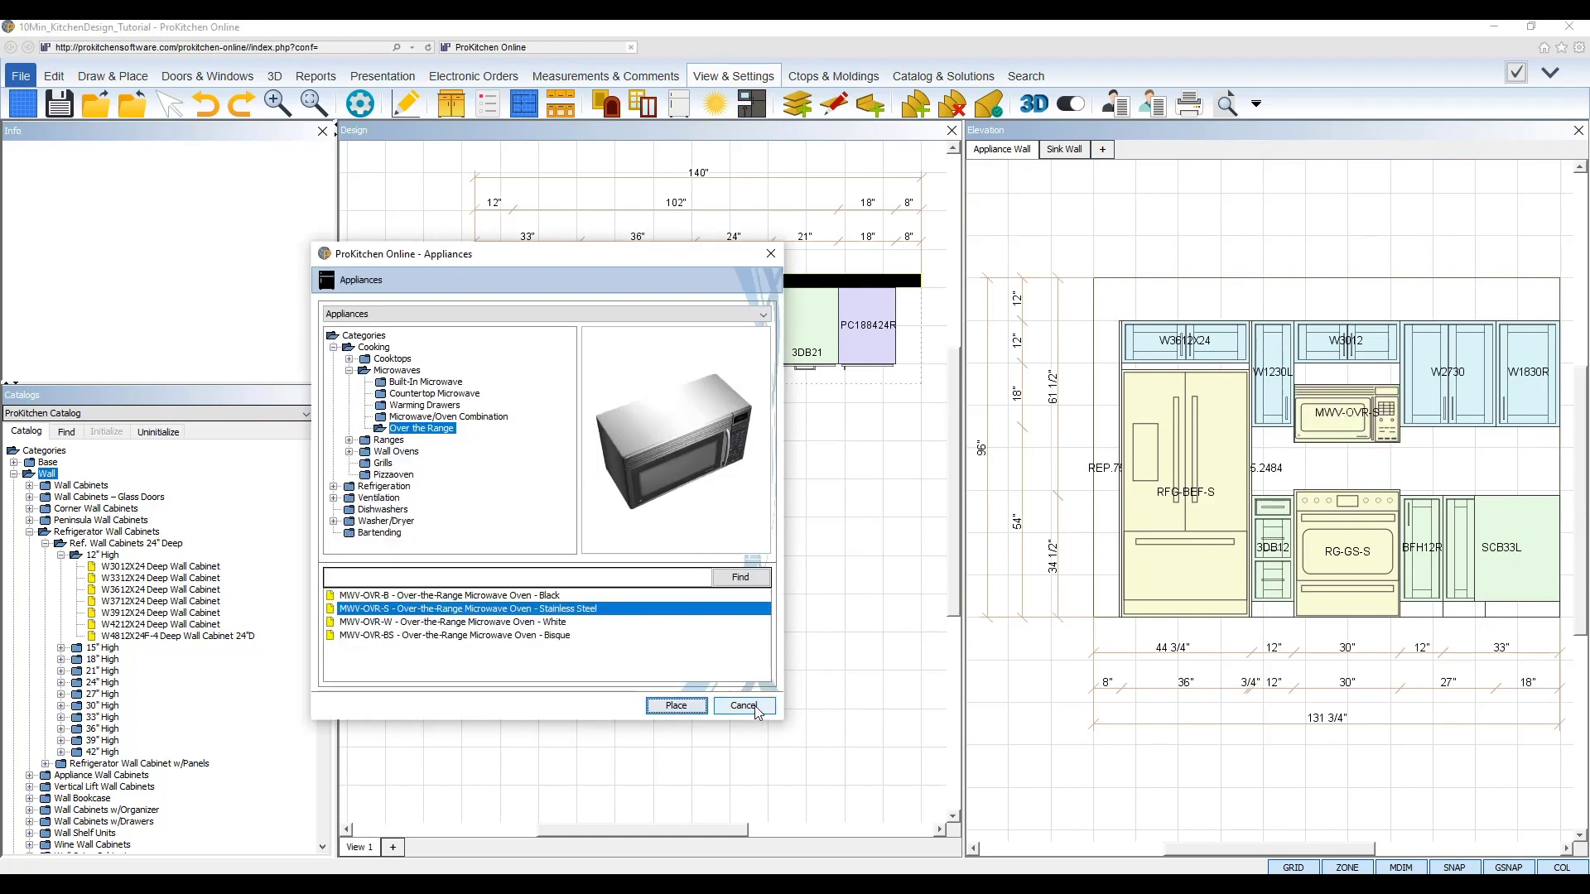
Step: Finish placing appliances and raise the microwave against the underside of the W3012 cabinet, 24" from the top
click(676, 706)
click(1335, 412)
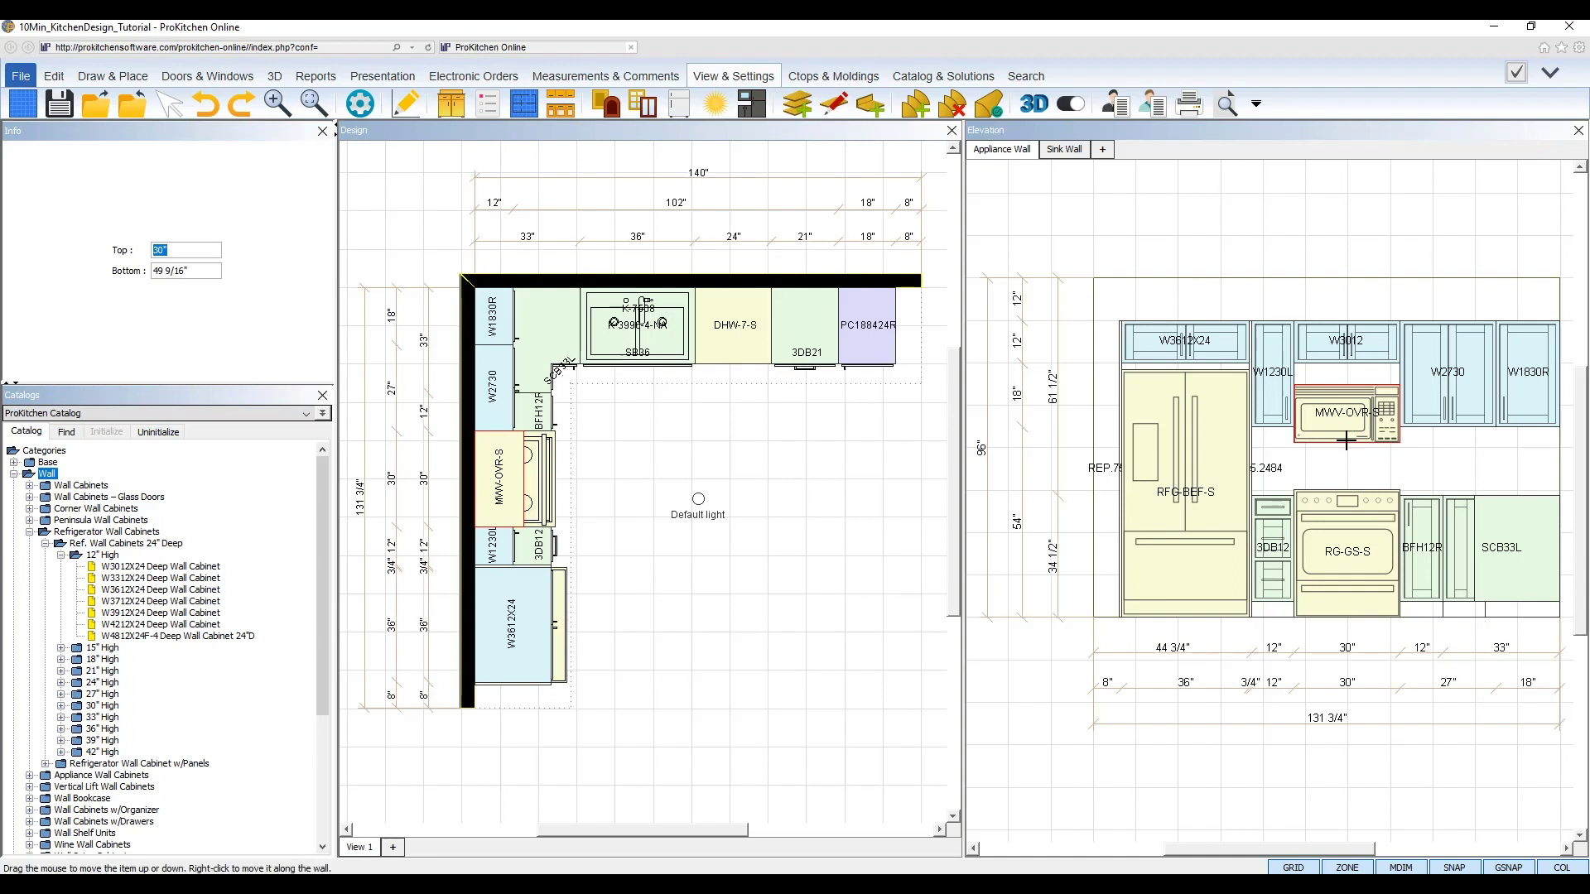
drag(1350, 445, 1357, 404)
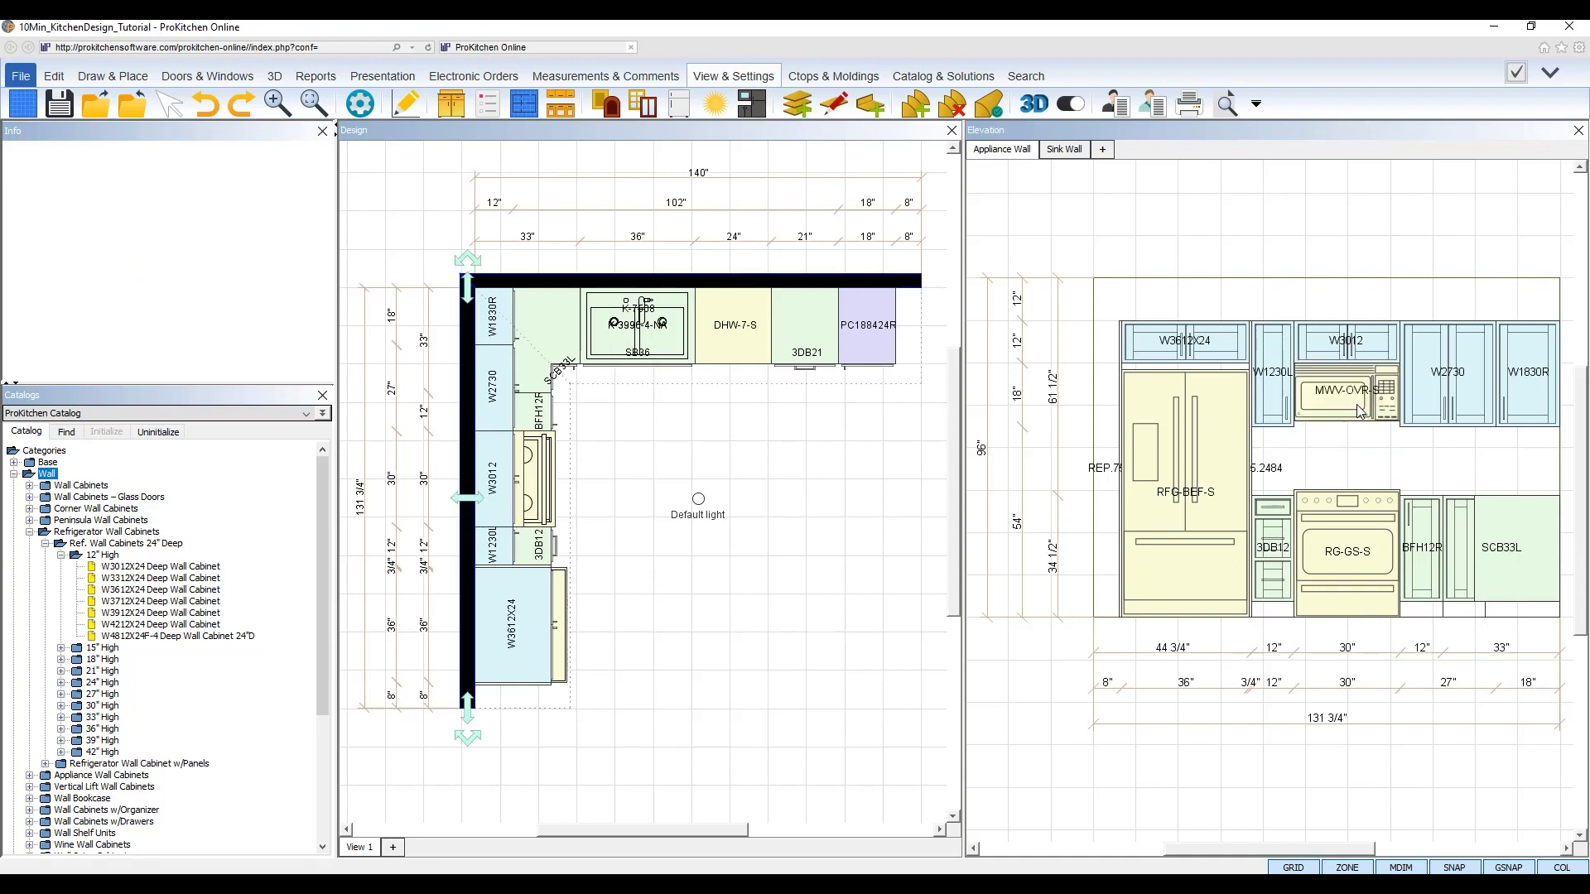
click(1361, 406)
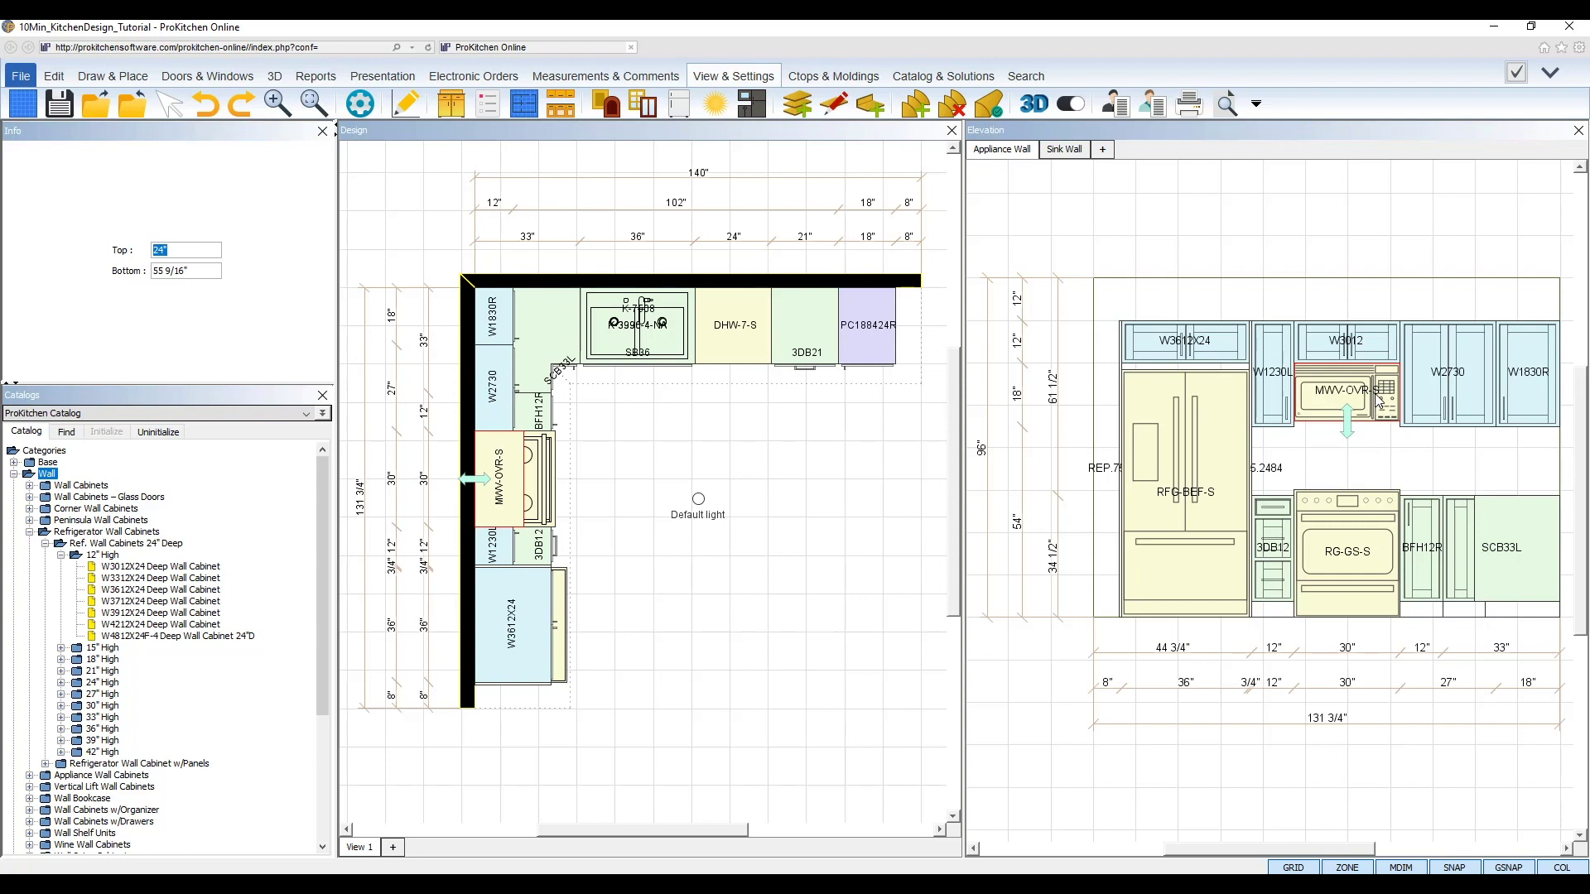
click(1212, 247)
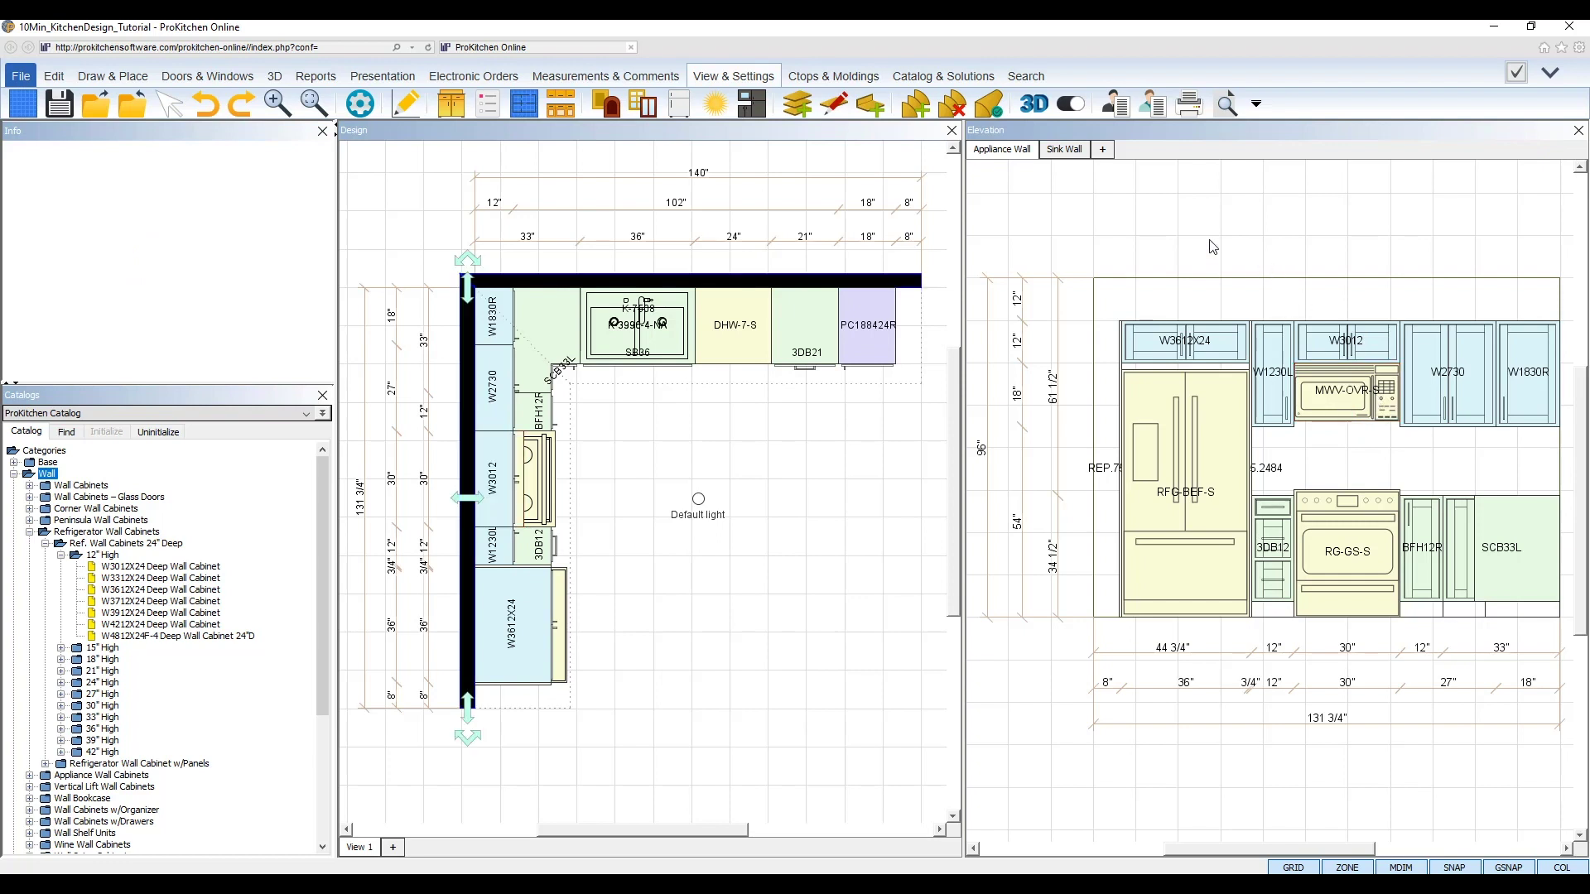
Step: For the Sink Wall, choose the WHSL40-W Horizontal Slider Window (White Frame) and make it 80" wide and 40" high
click(1065, 150)
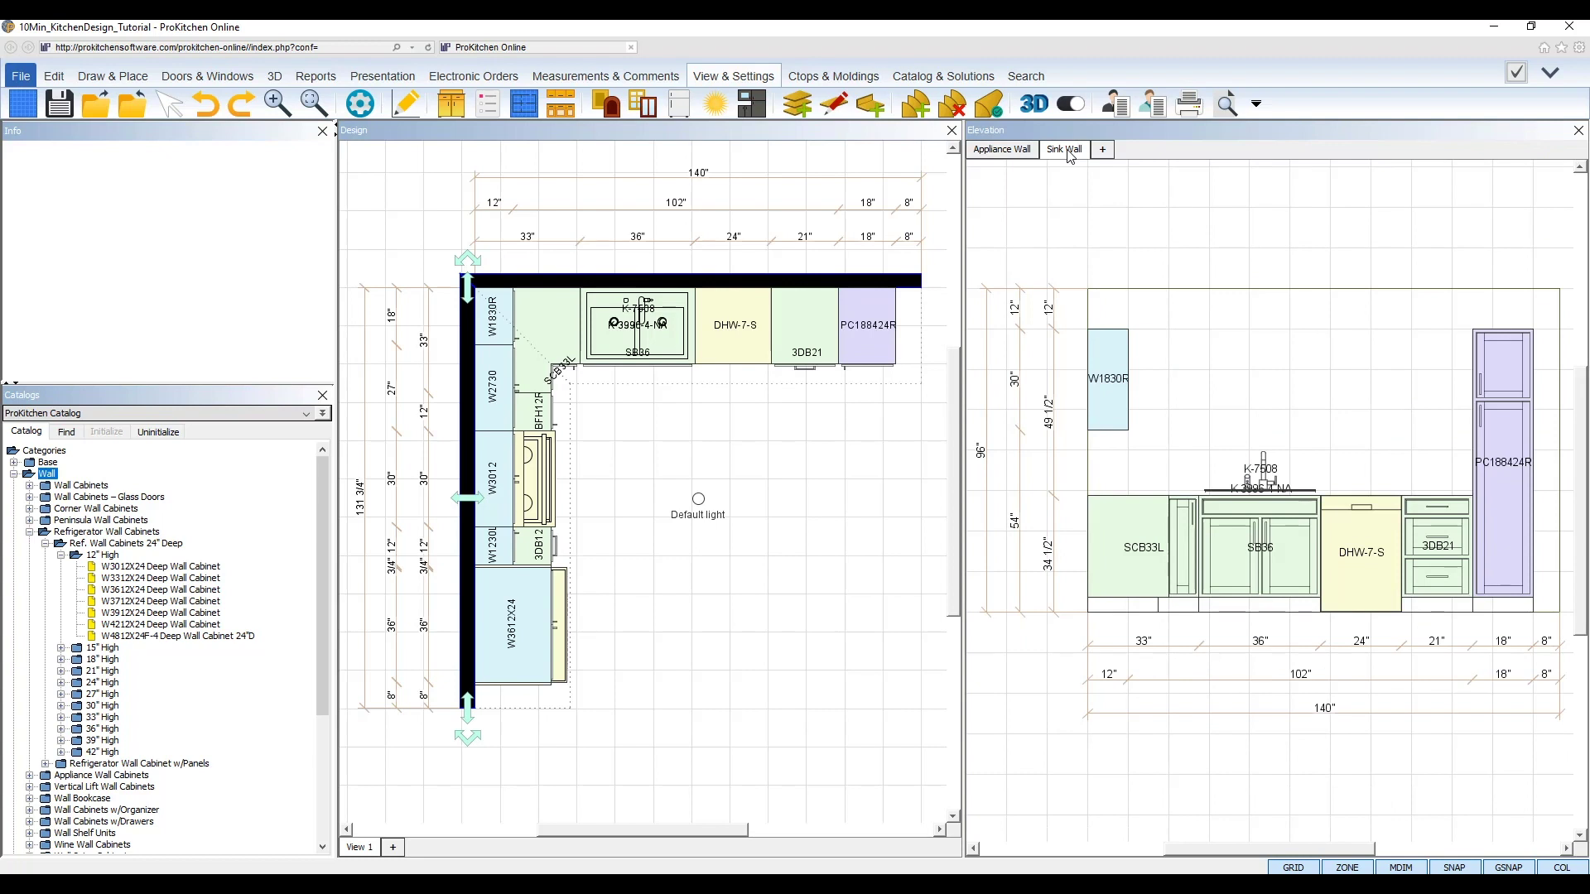
click(638, 104)
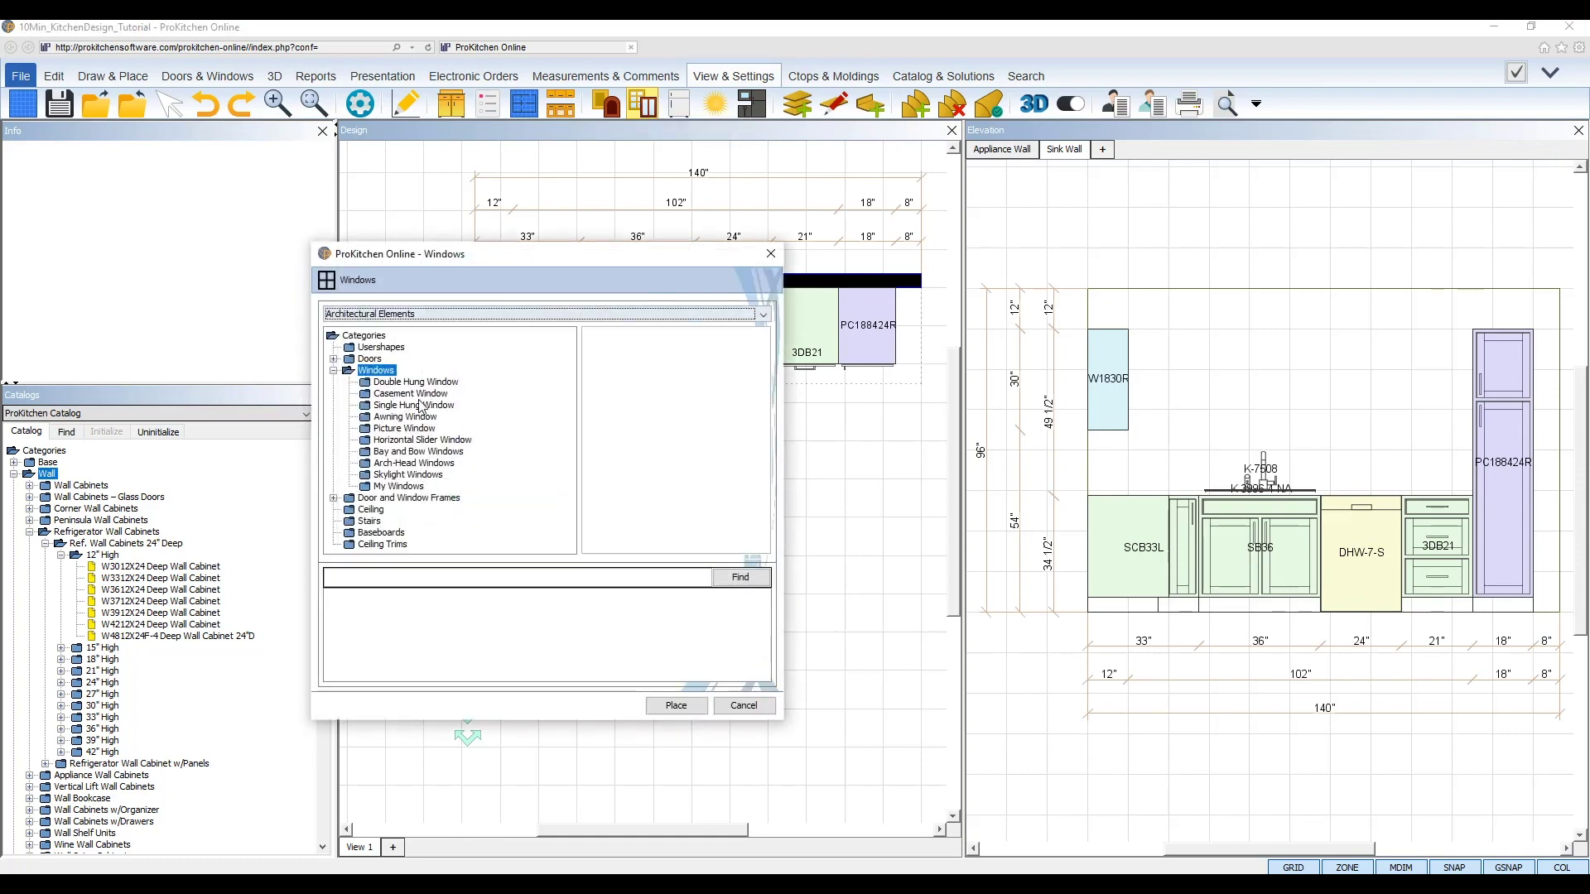
click(421, 440)
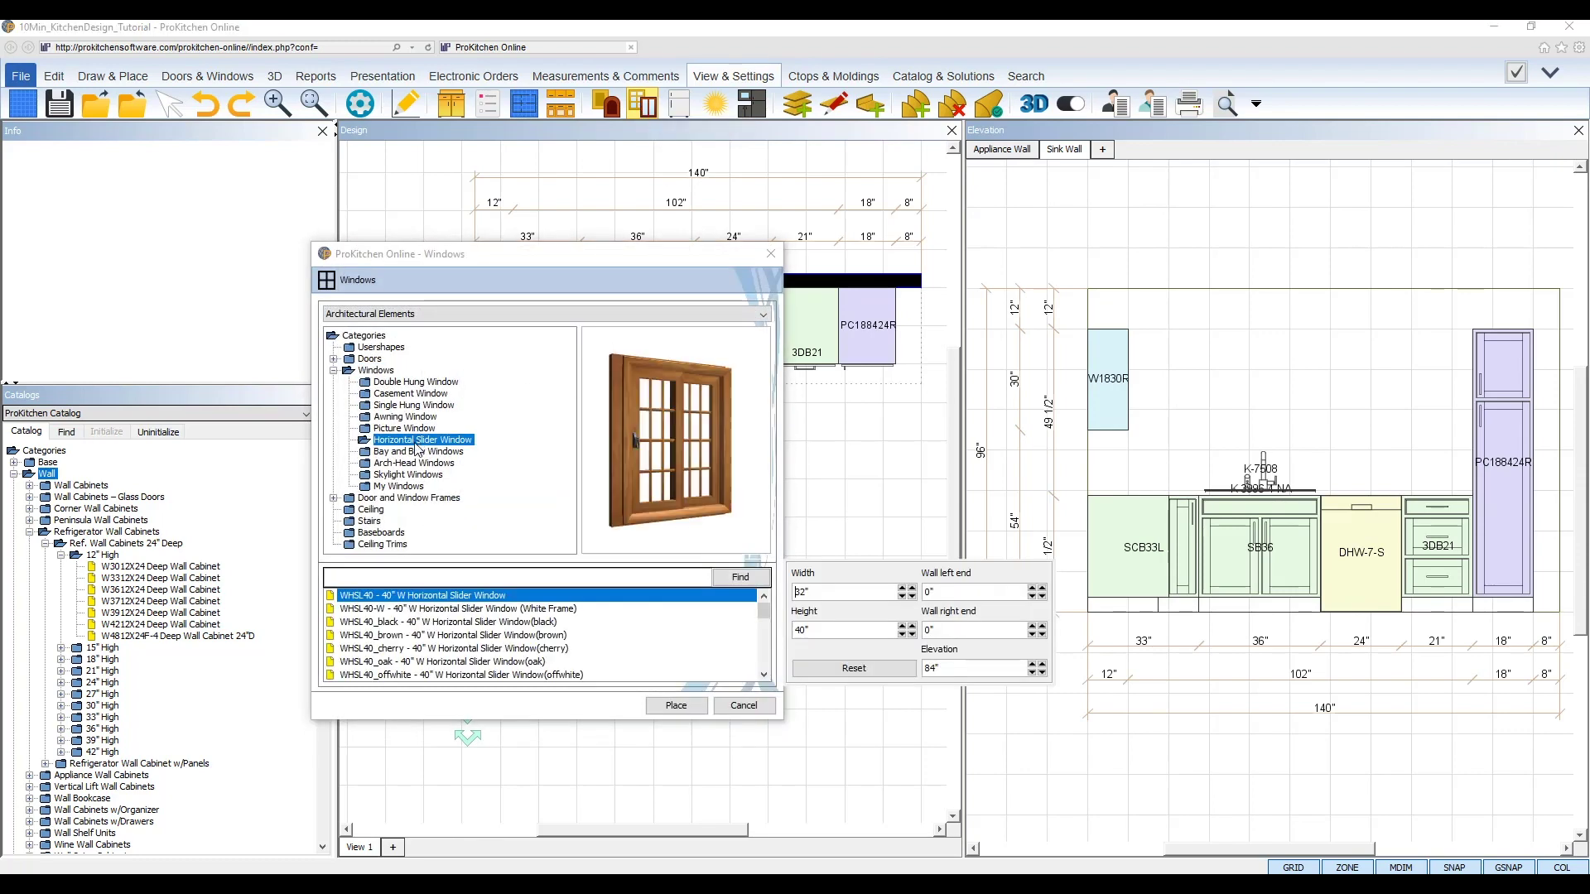
click(537, 610)
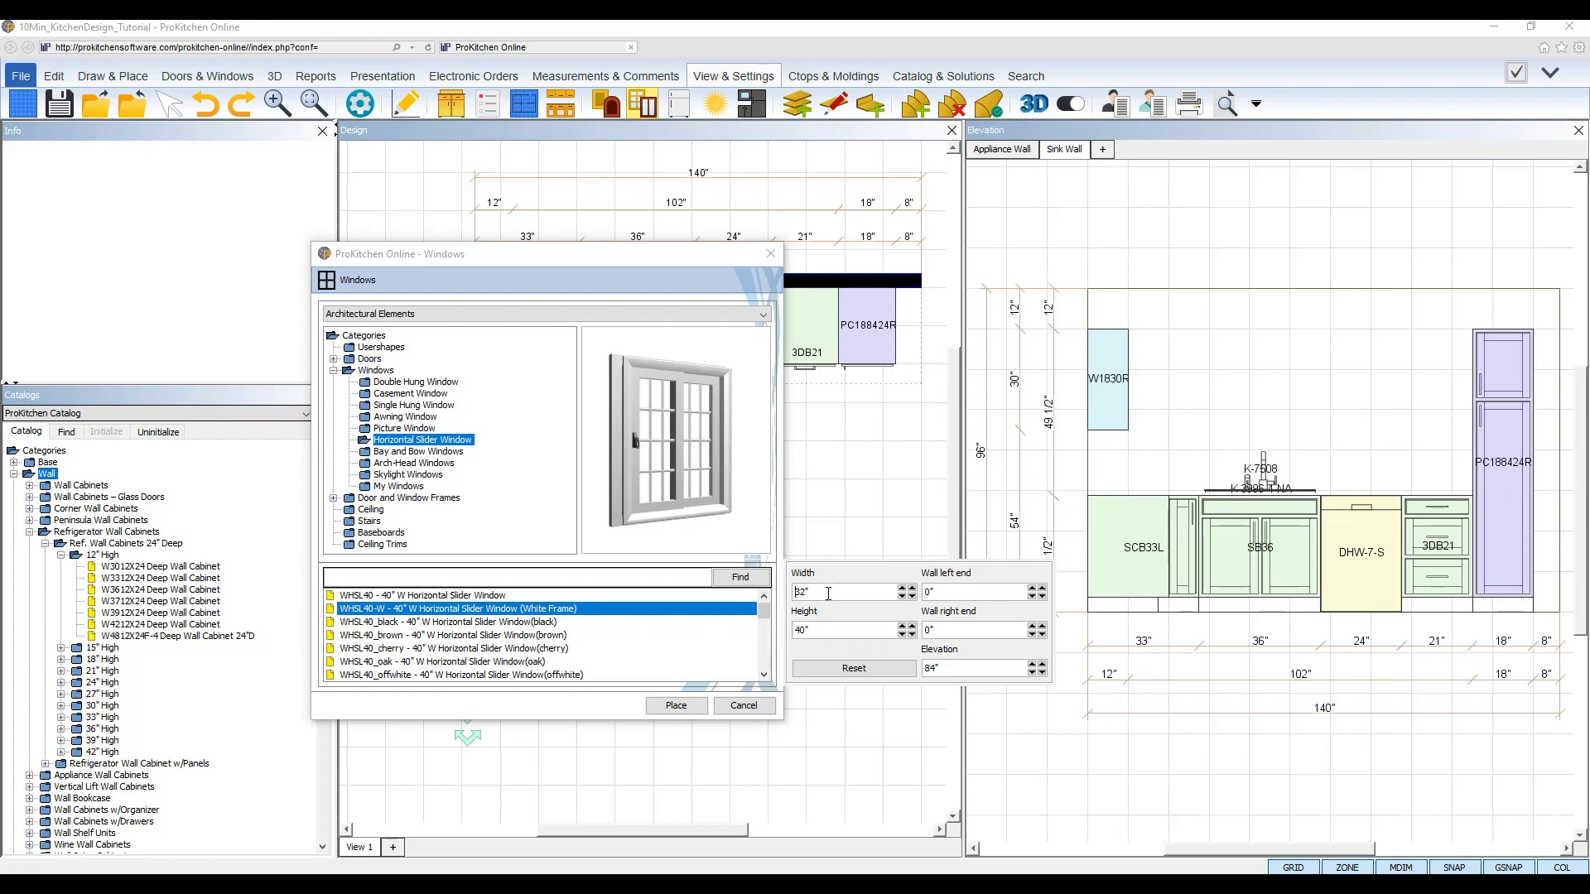
double_click(797, 591)
double_click(802, 631)
double_click(802, 591)
Step: Place the window on the sink wall above the sink with its left offset set to 23"
click(692, 709)
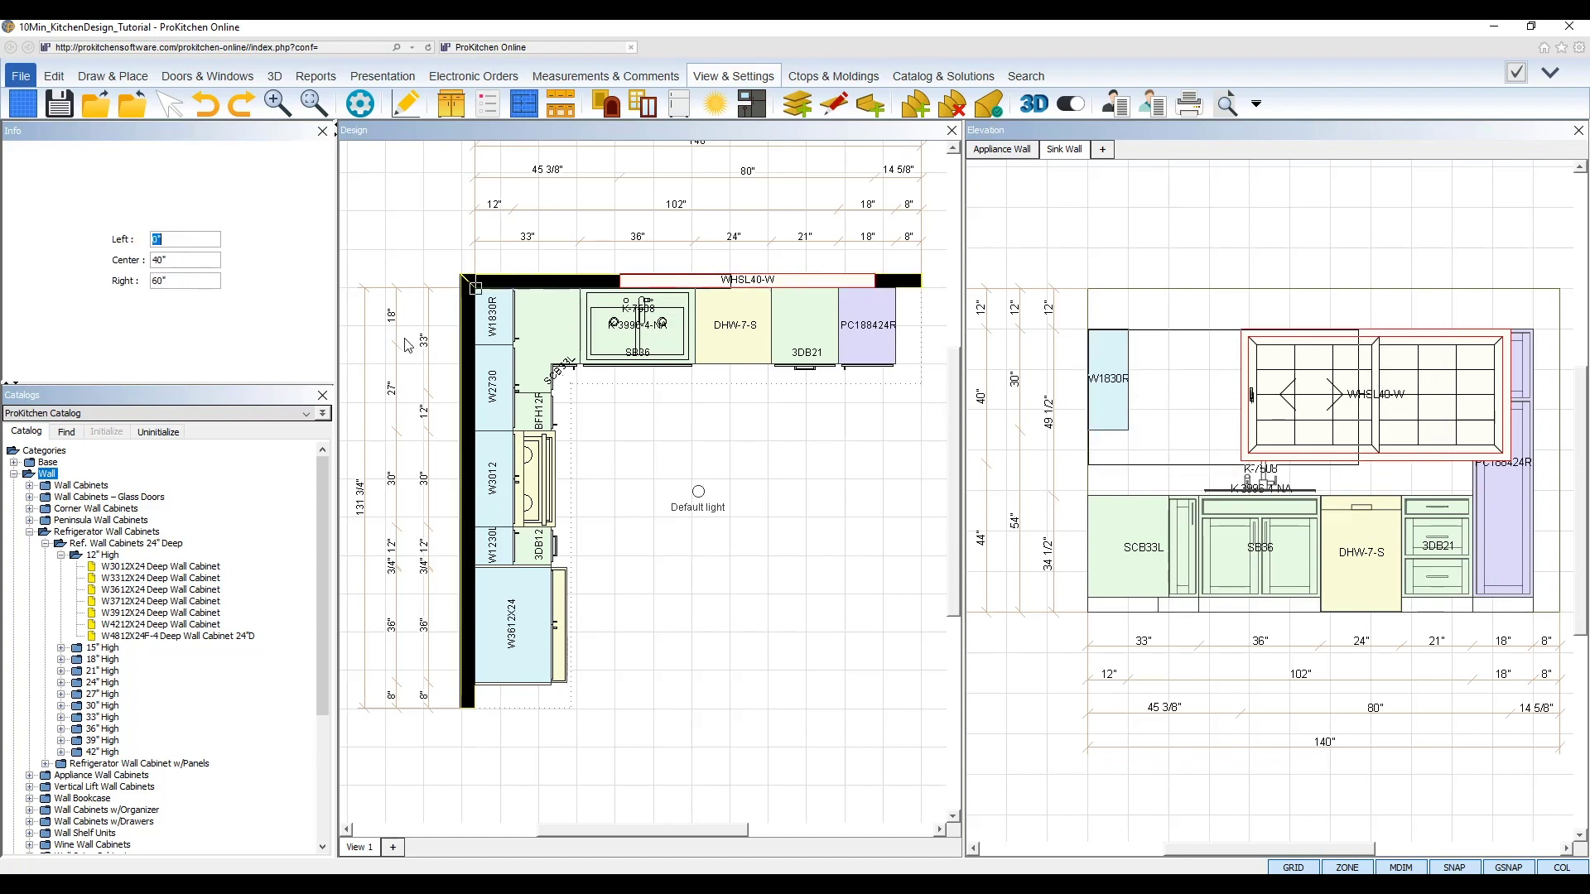
text(23)
key(Return)
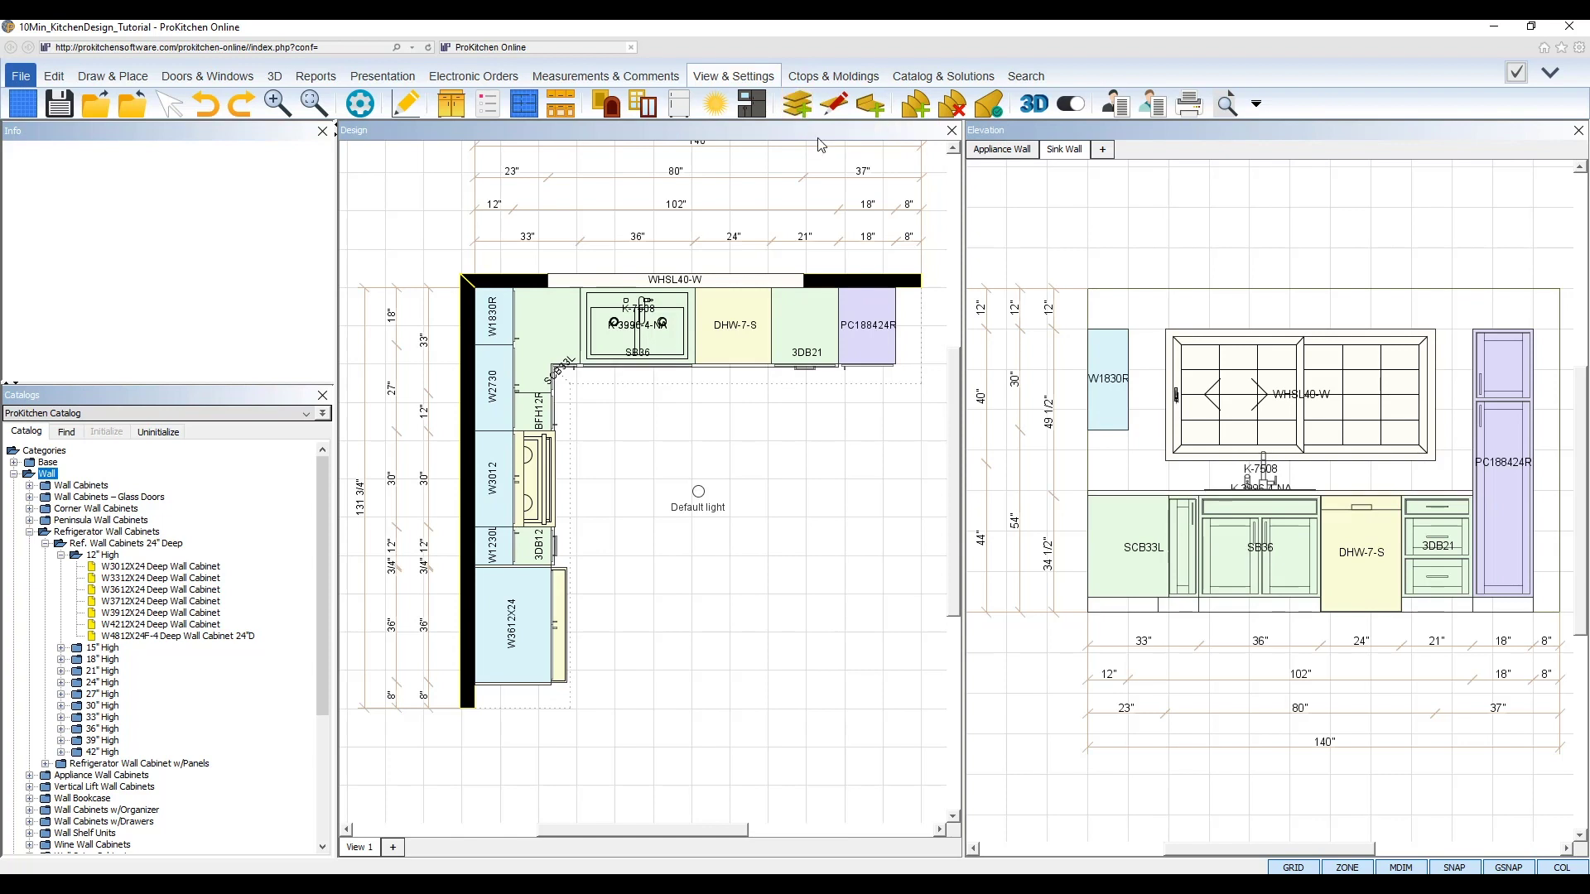
Step: Automatically add countertops, backsplashes, crown molding and toe kick to the whole kitchen, and check them in both wall elevations
click(878, 112)
click(916, 109)
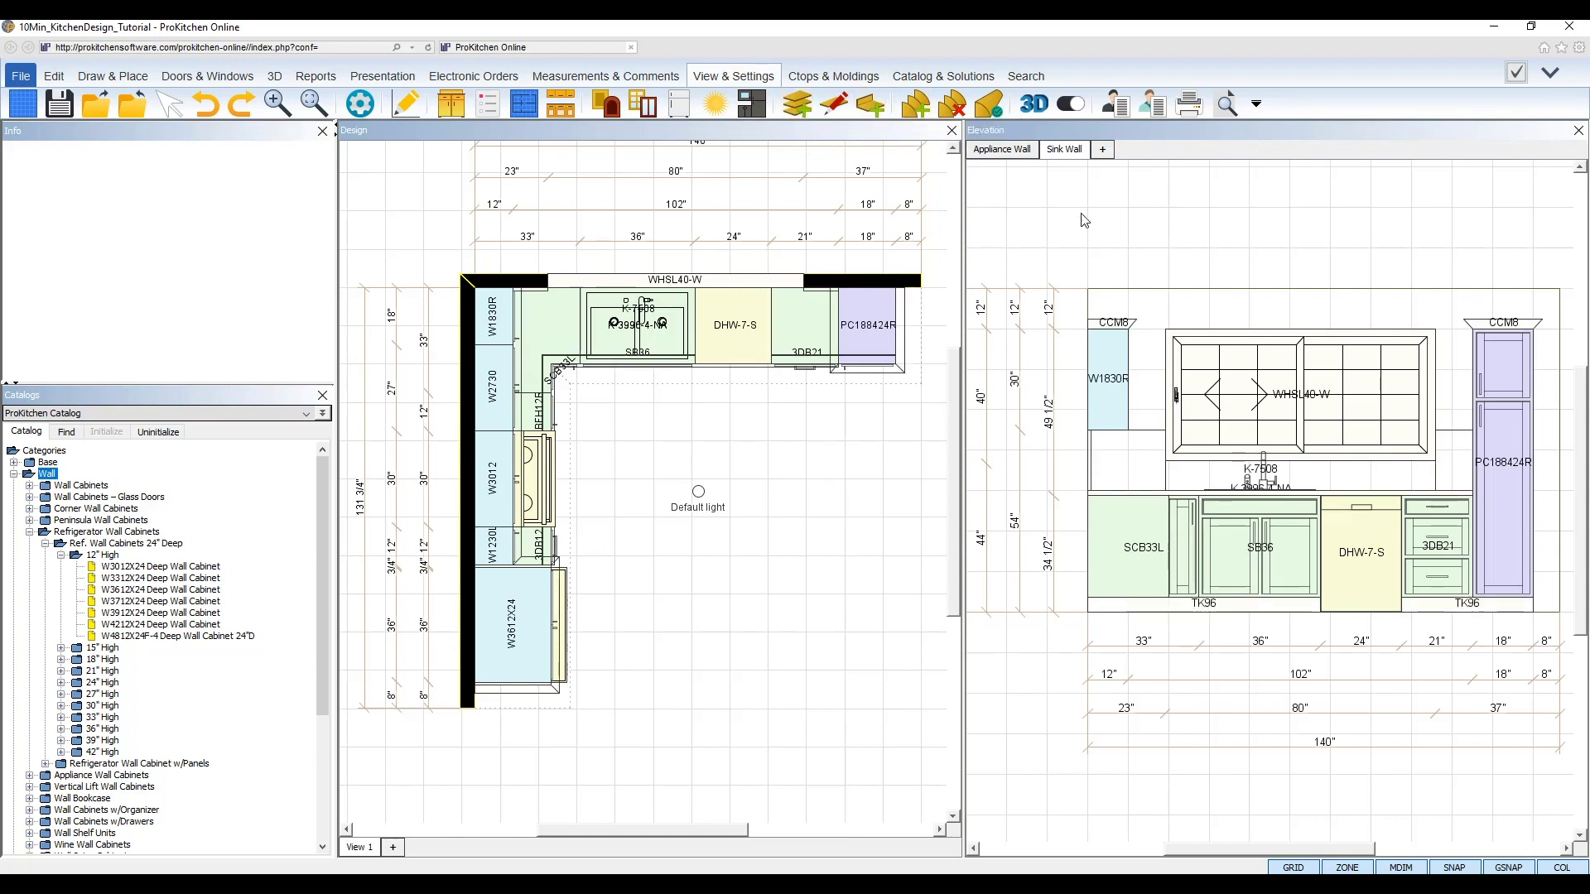
click(1011, 152)
click(1278, 443)
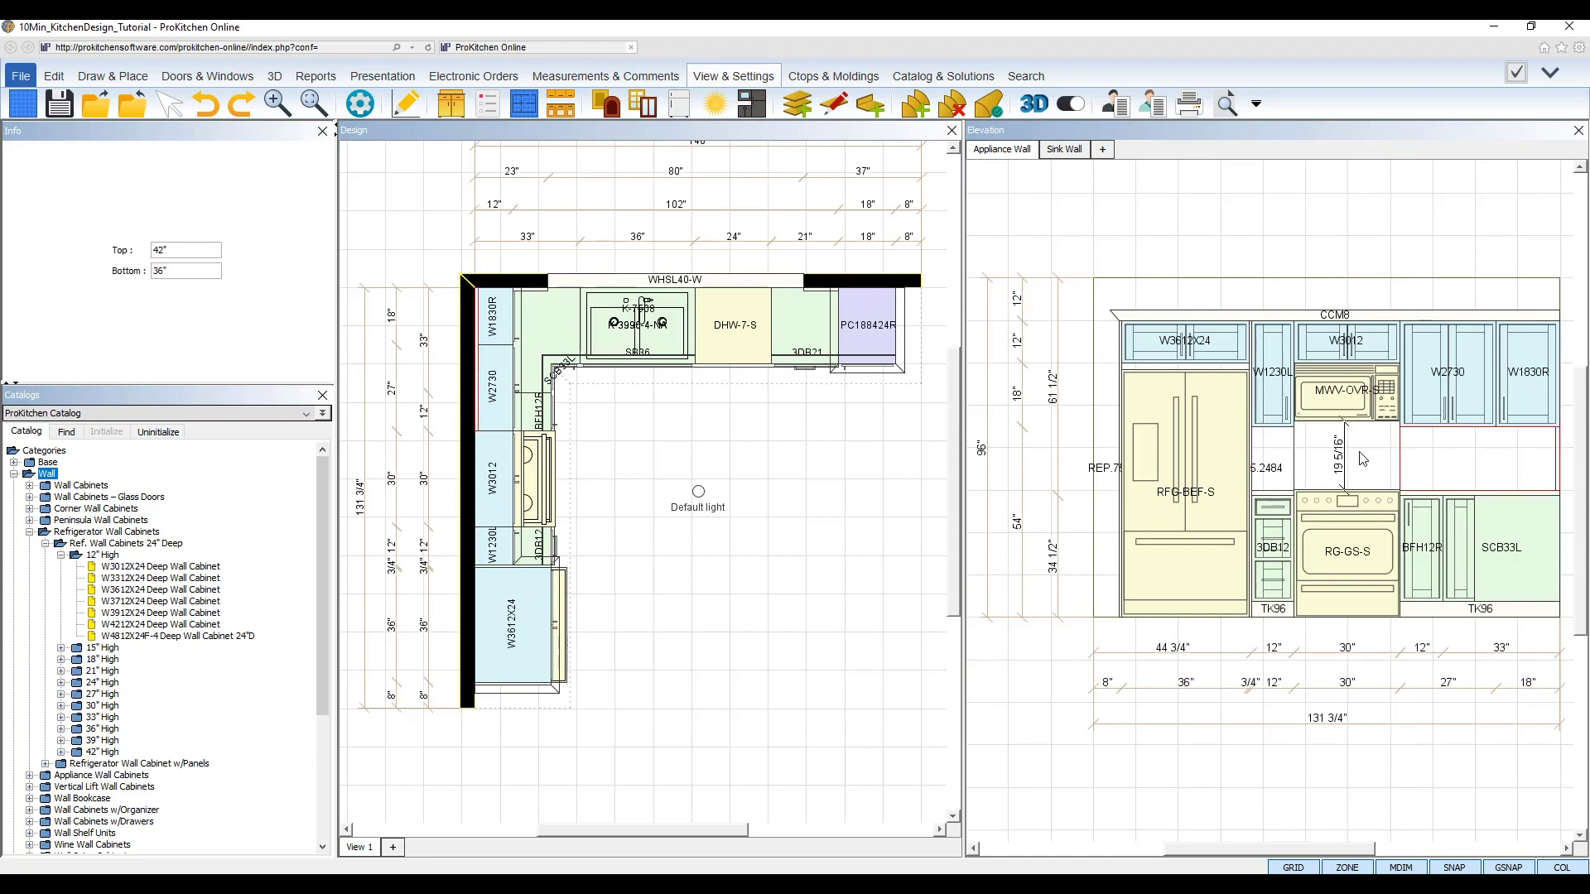
click(1064, 149)
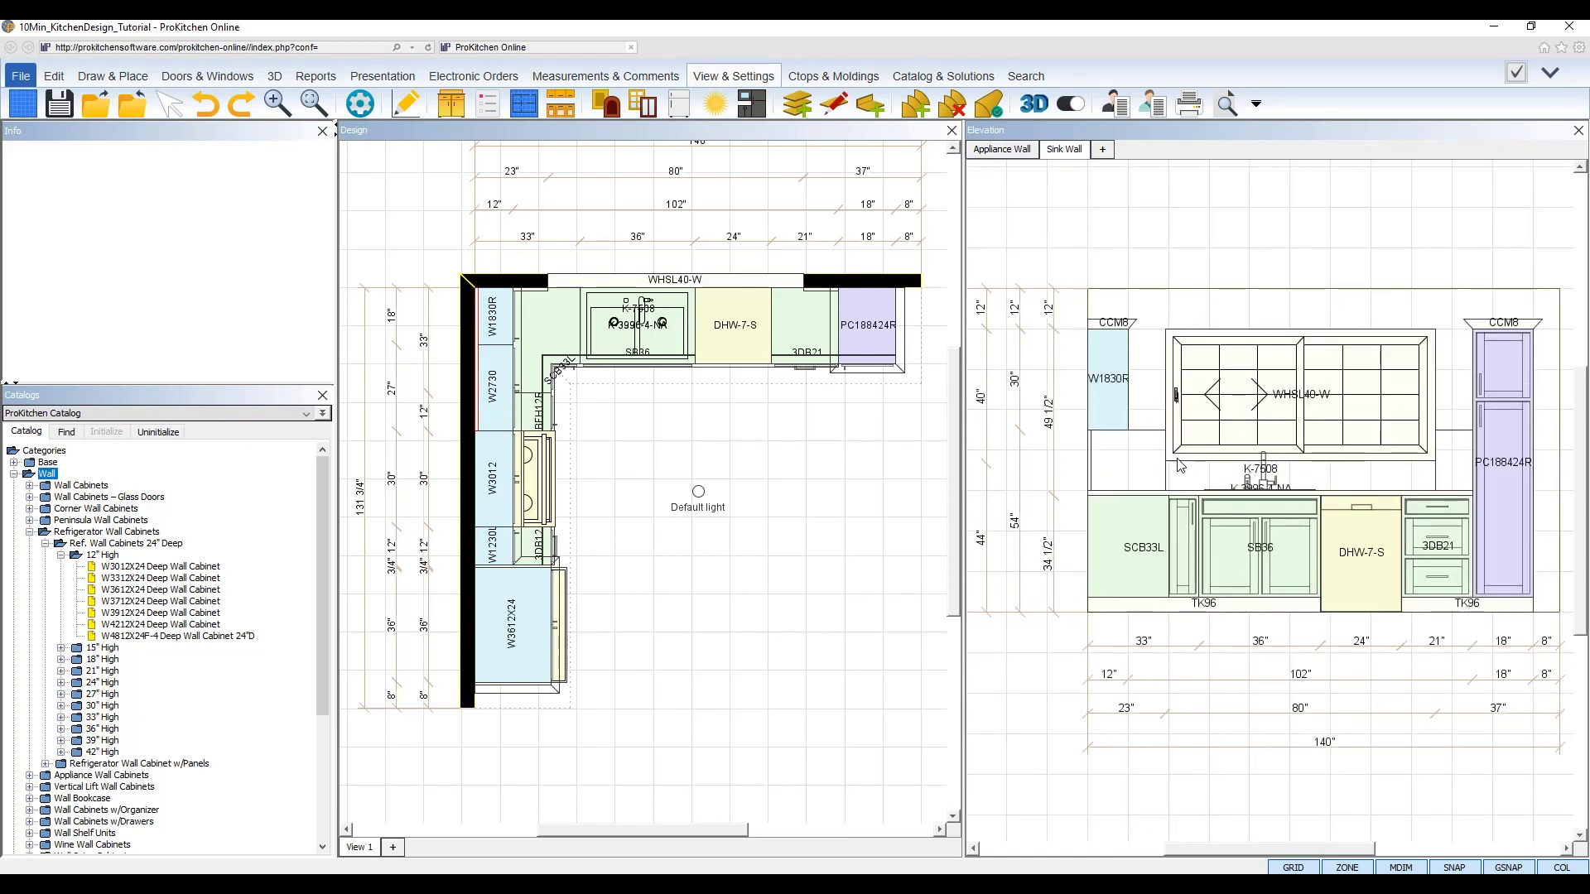
click(1013, 152)
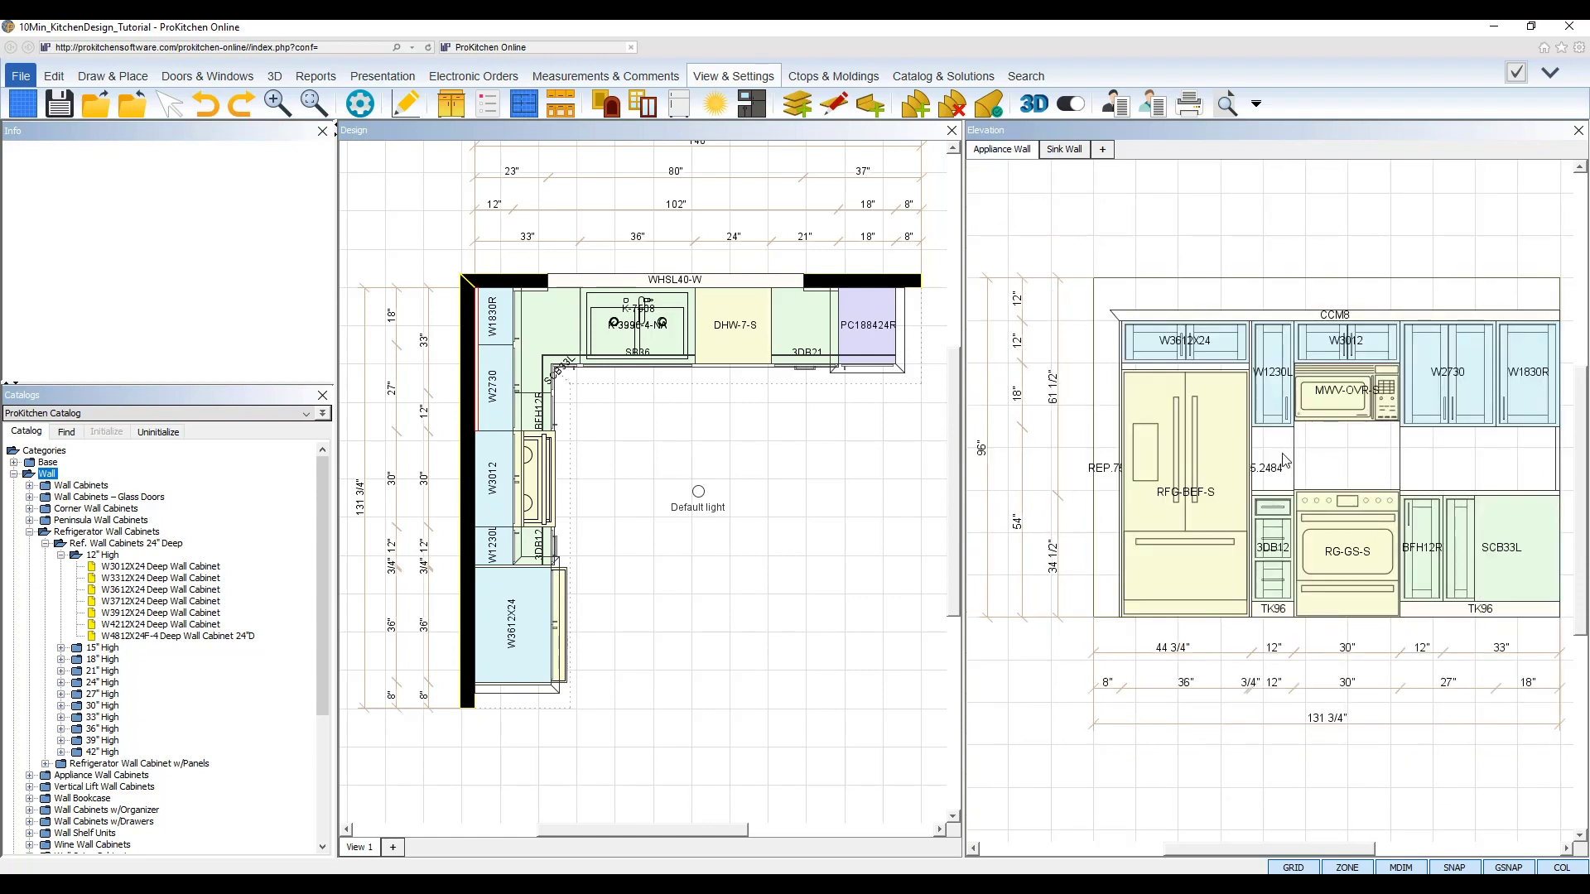
Step: Delete the separate backsplash piece above the 3DB12 base cabinet, between the refrigerator and the range
right_click(1418, 454)
mouse_move(1439, 485)
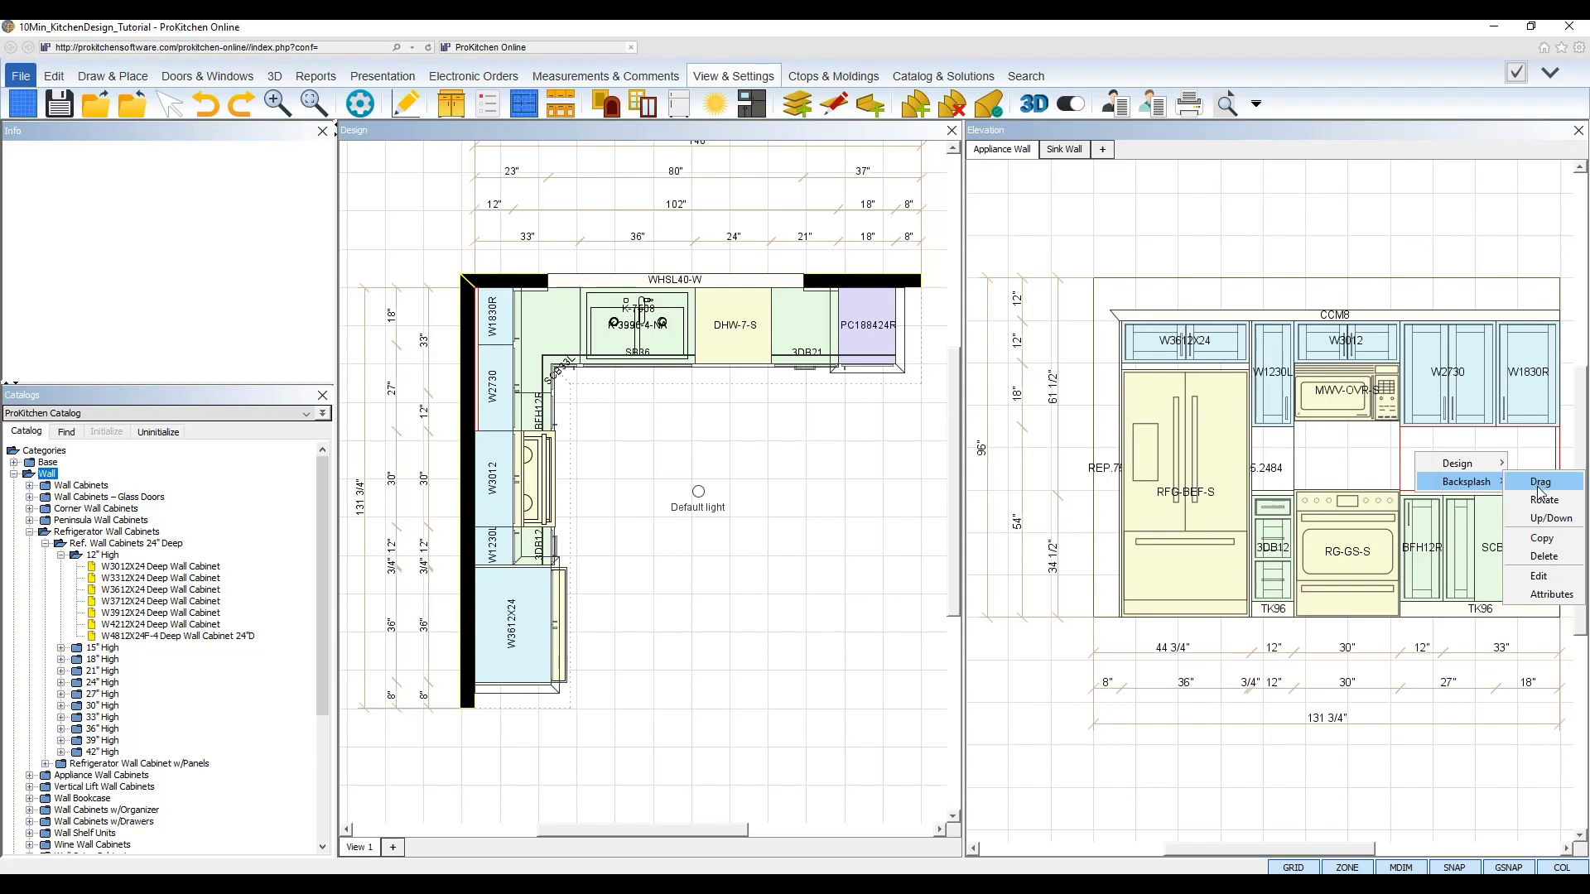
click(1547, 582)
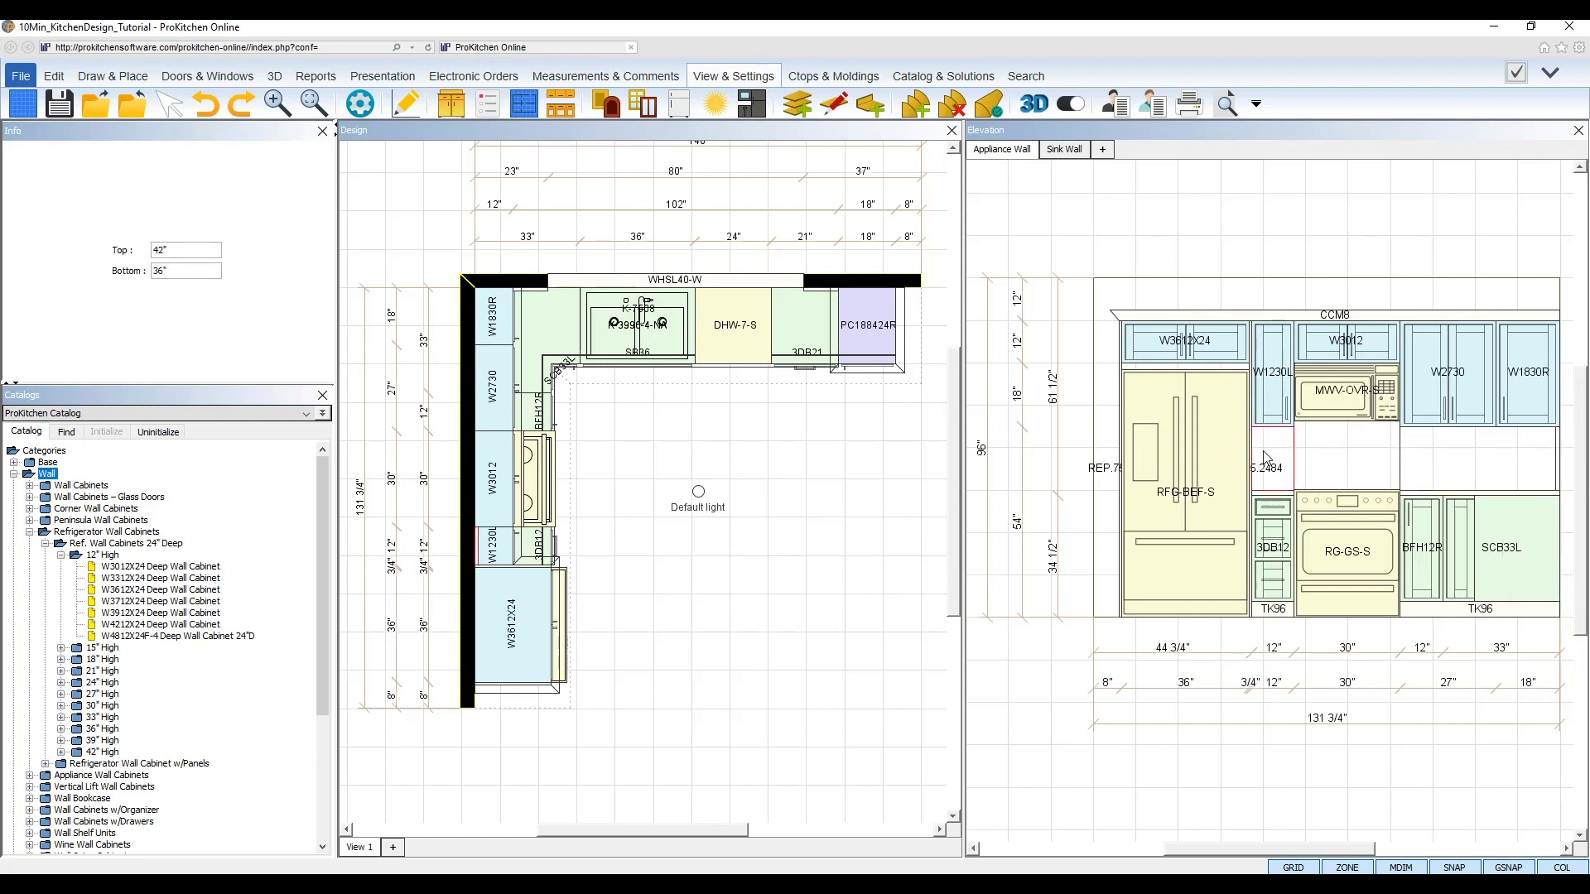
right_click(1264, 457)
mouse_move(1309, 482)
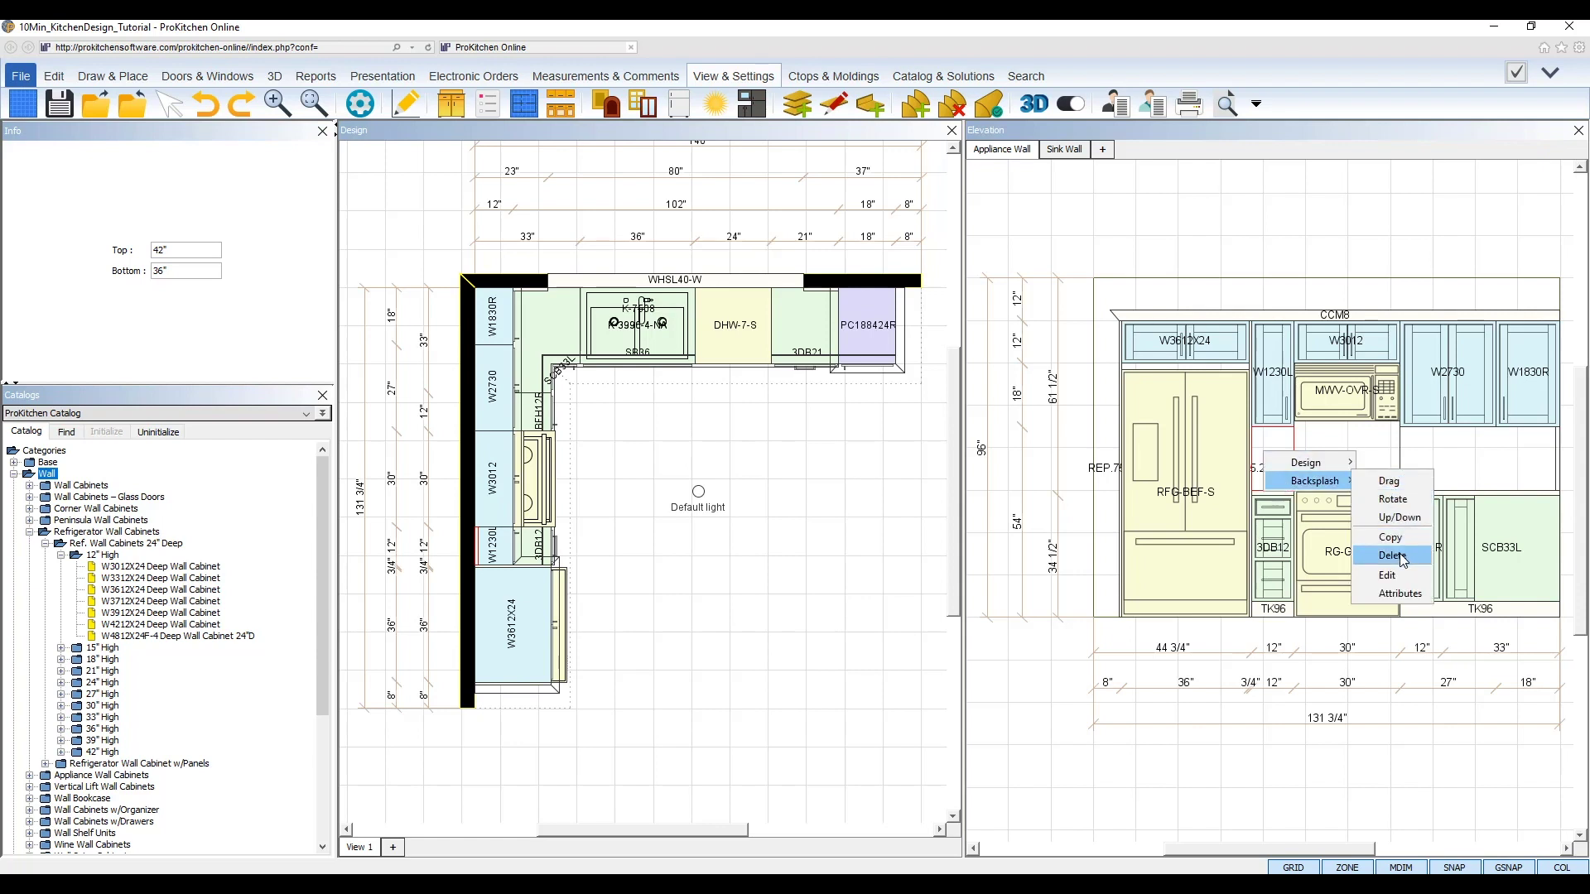
click(1403, 556)
Step: Edit the backsplash under W2730 and W1830R, stretching its range-side edge across to the refrigerator end panel
right_click(1412, 456)
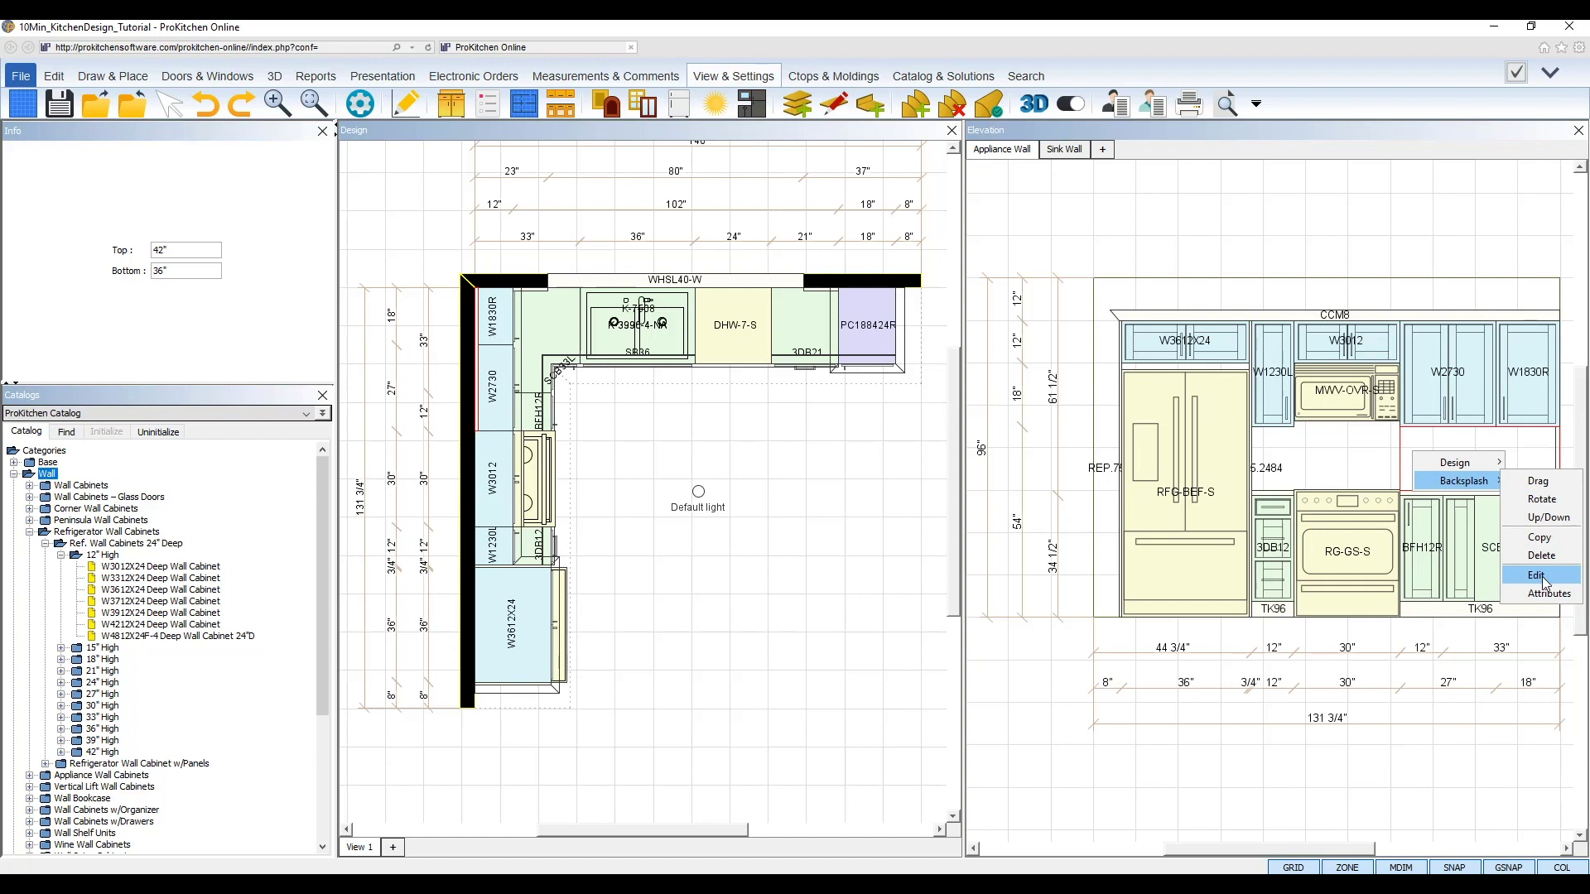
click(1541, 577)
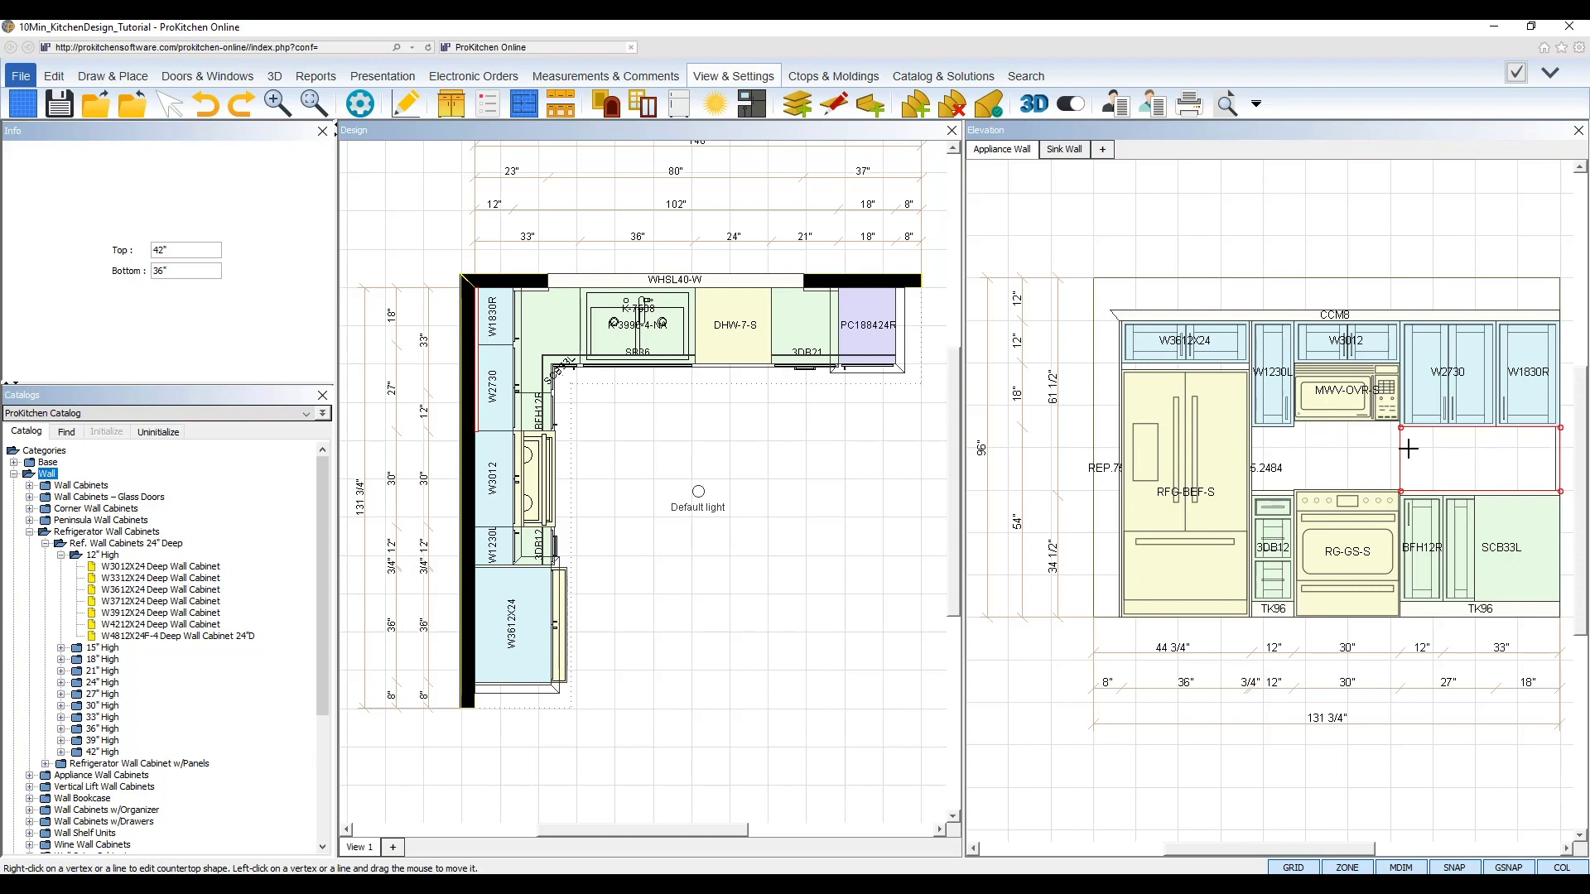
drag(1400, 459, 1255, 472)
click(1255, 472)
Step: Extrude the backsplash's upper edge to the microwave's underside across the microwave's full width, and finish the shape edit
scroll(1370, 427, up, 1)
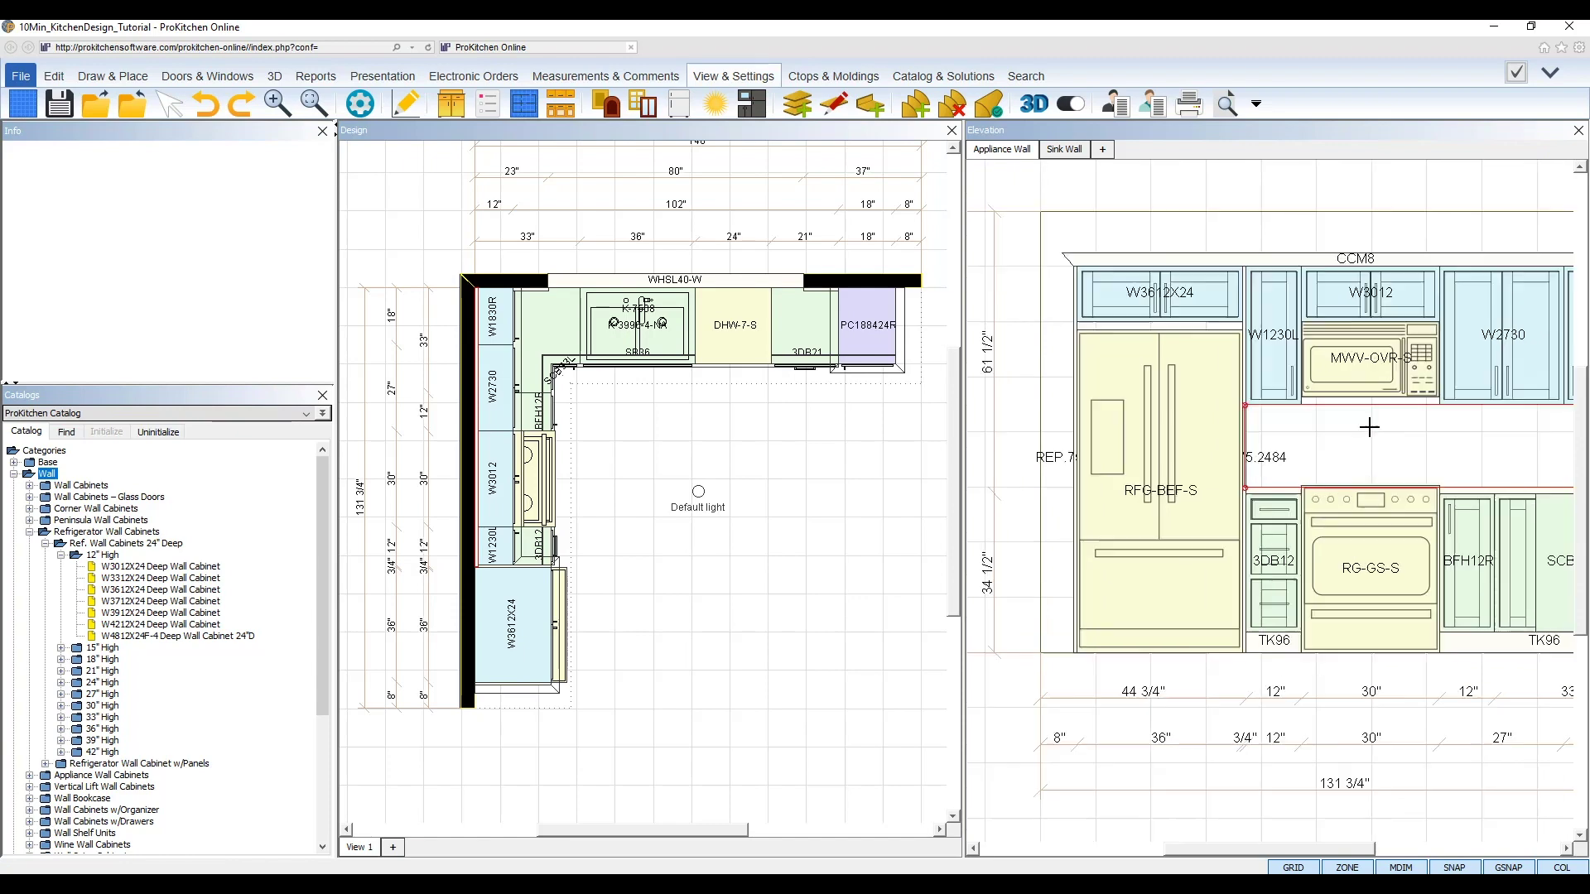
scroll(1370, 428, up, 1)
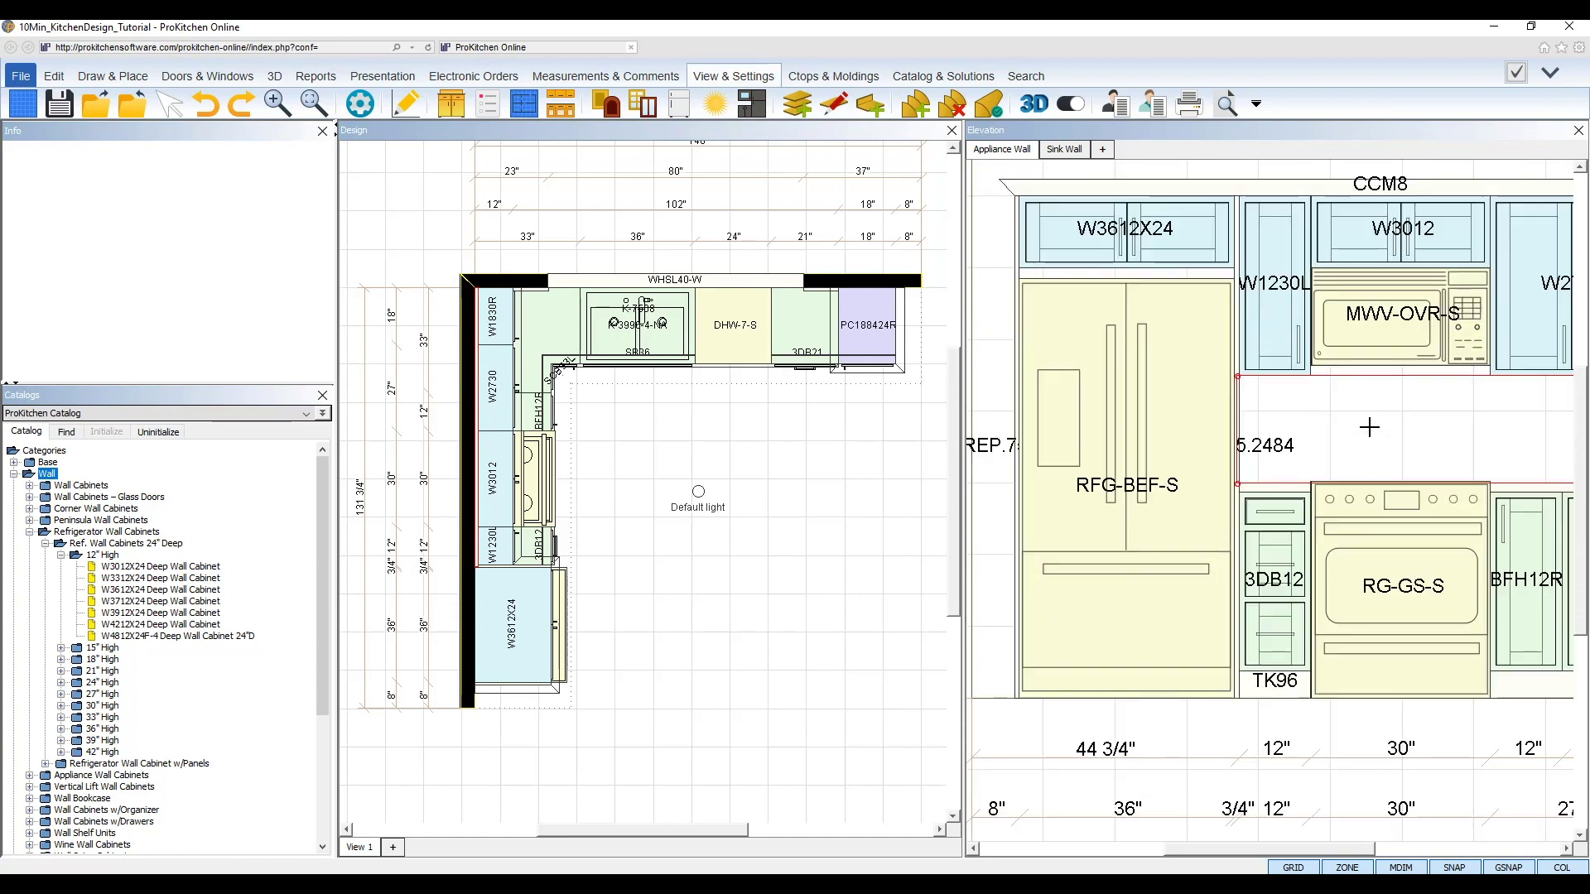
right_click(1430, 377)
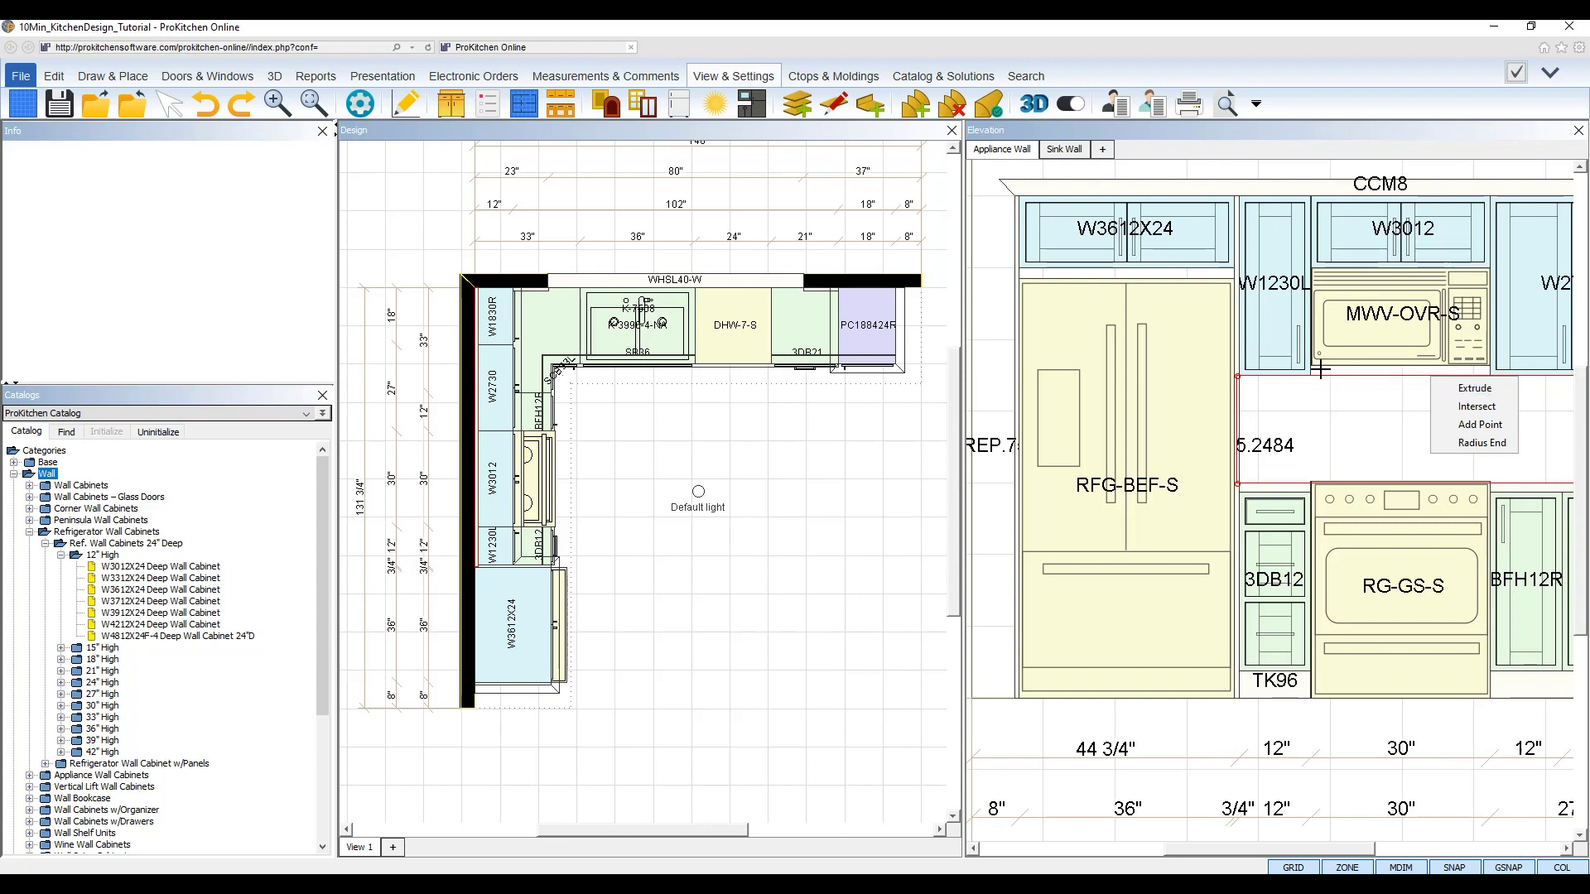
click(1471, 391)
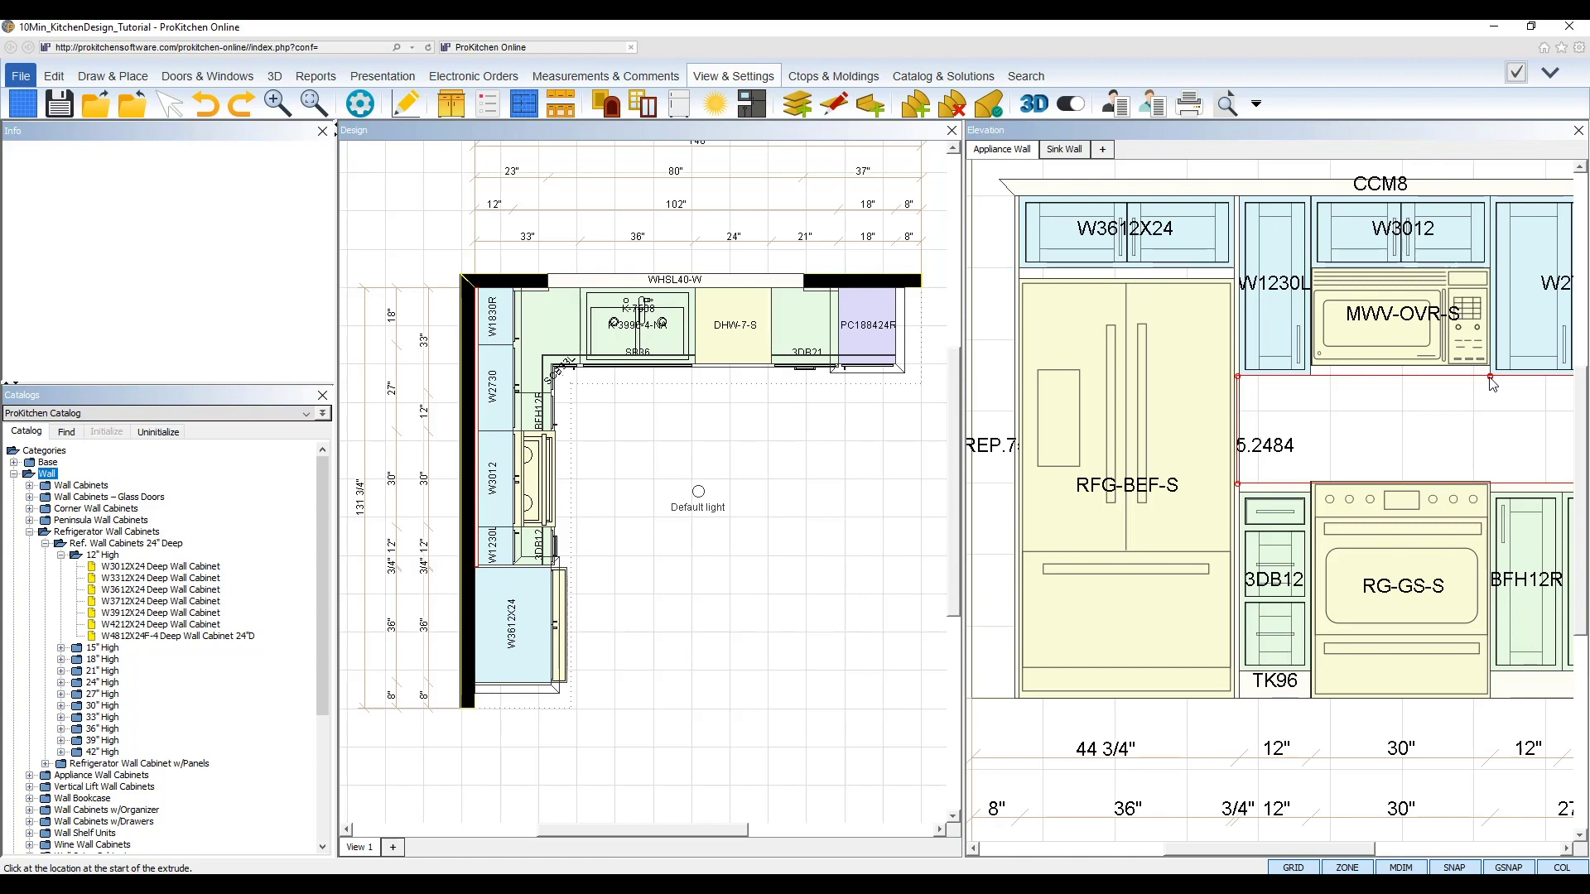
click(1490, 383)
drag(1490, 378, 1312, 368)
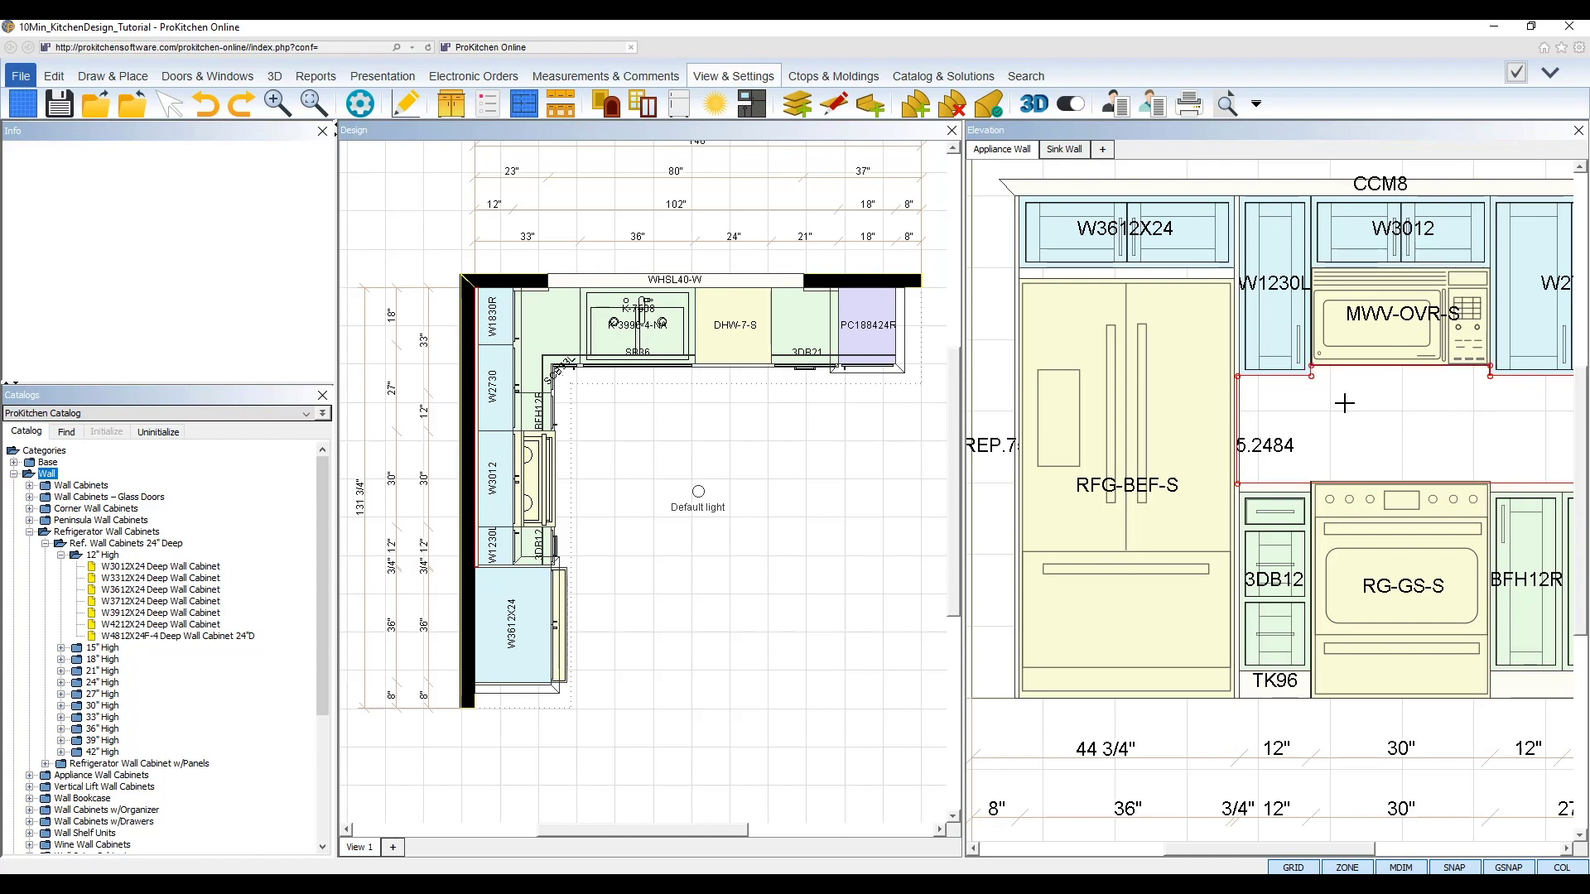
key(Escape)
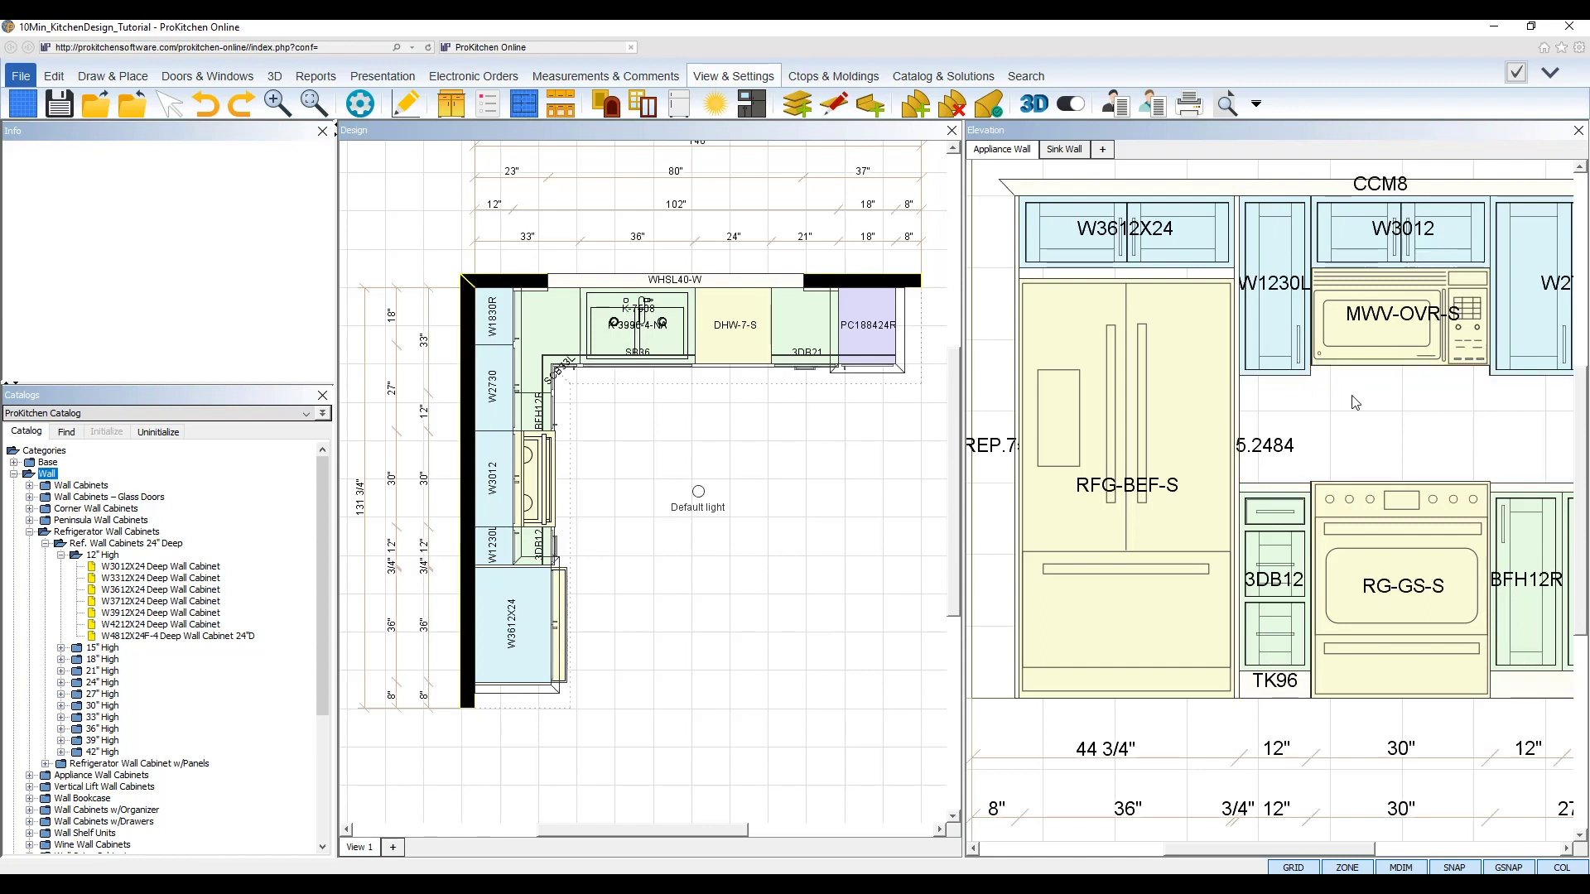
click(308, 106)
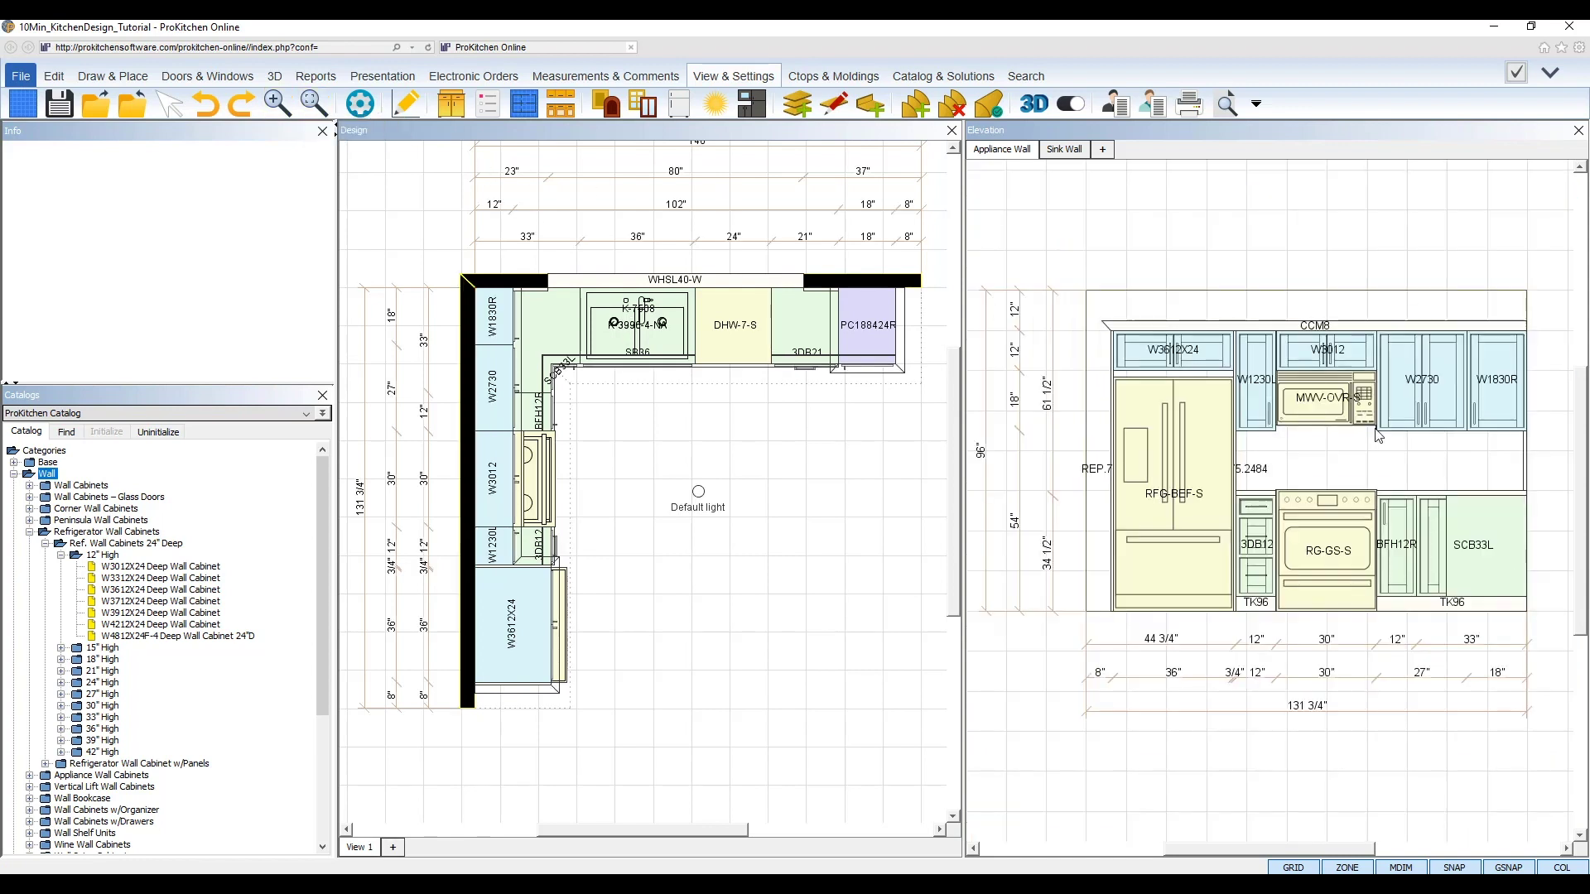
Step: On the Sink Wall, reshape the backsplash into one piece from the corner to the PC188424R pantry, notched around the window
click(1064, 150)
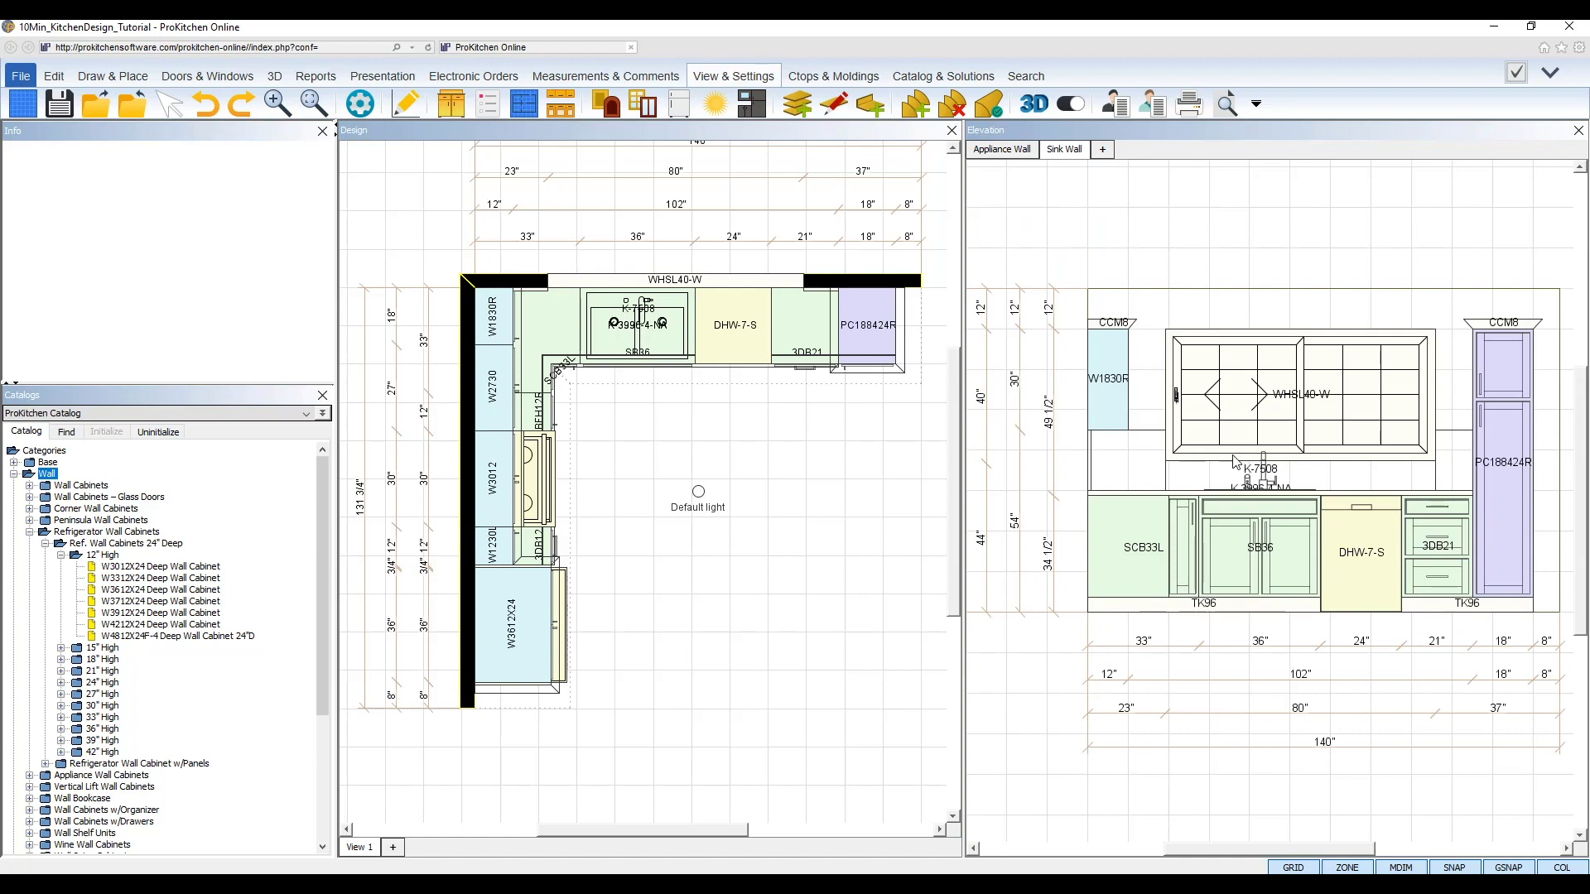
right_click(1445, 467)
mouse_move(1494, 494)
click(1418, 587)
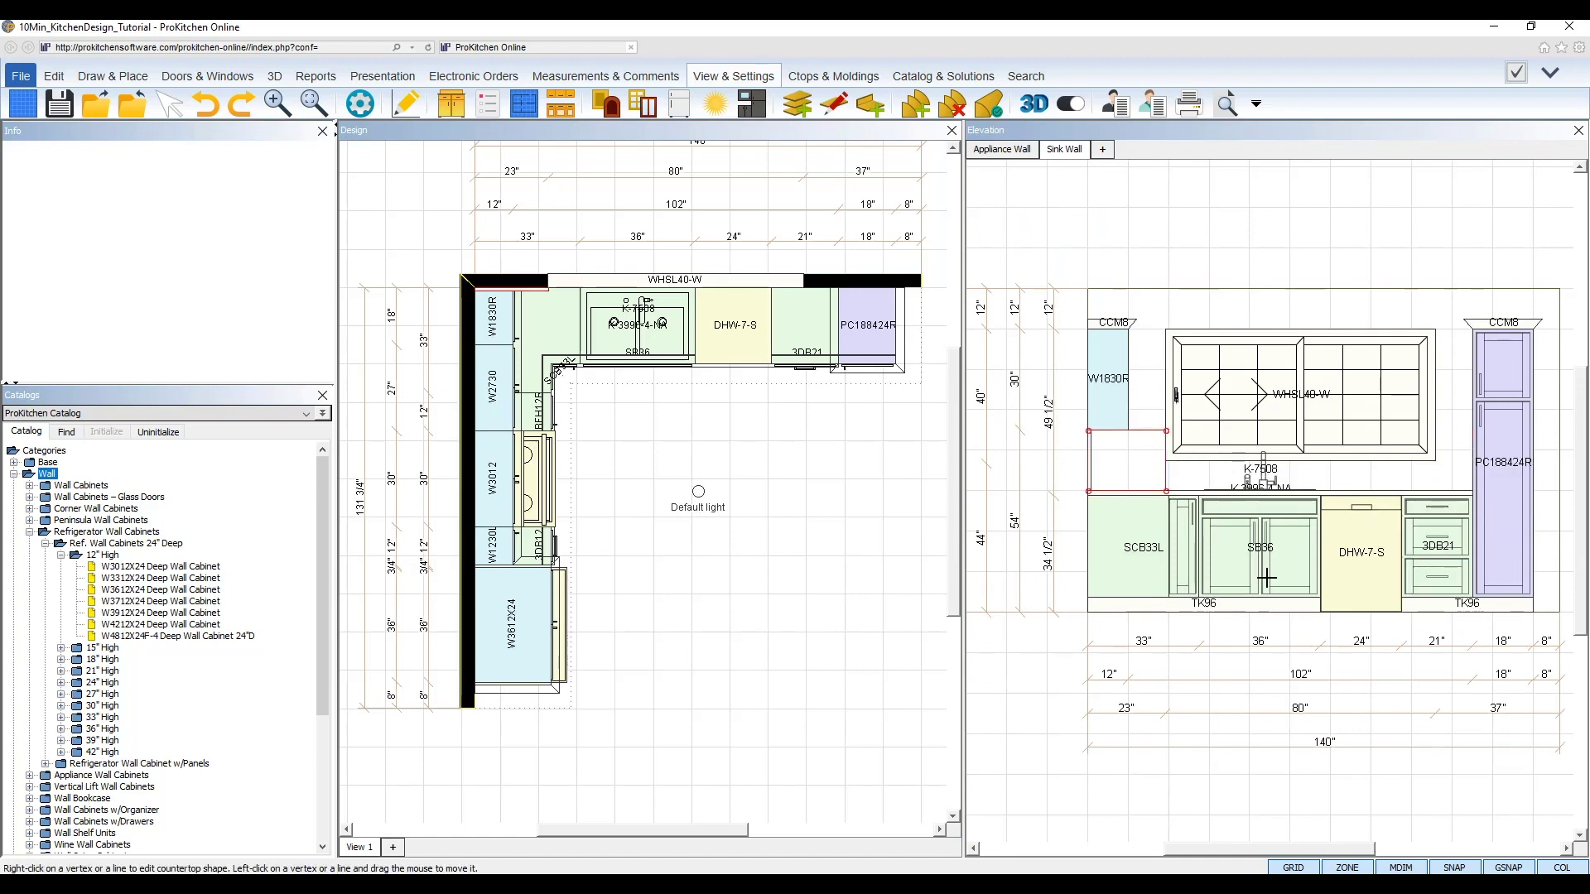
click(1438, 445)
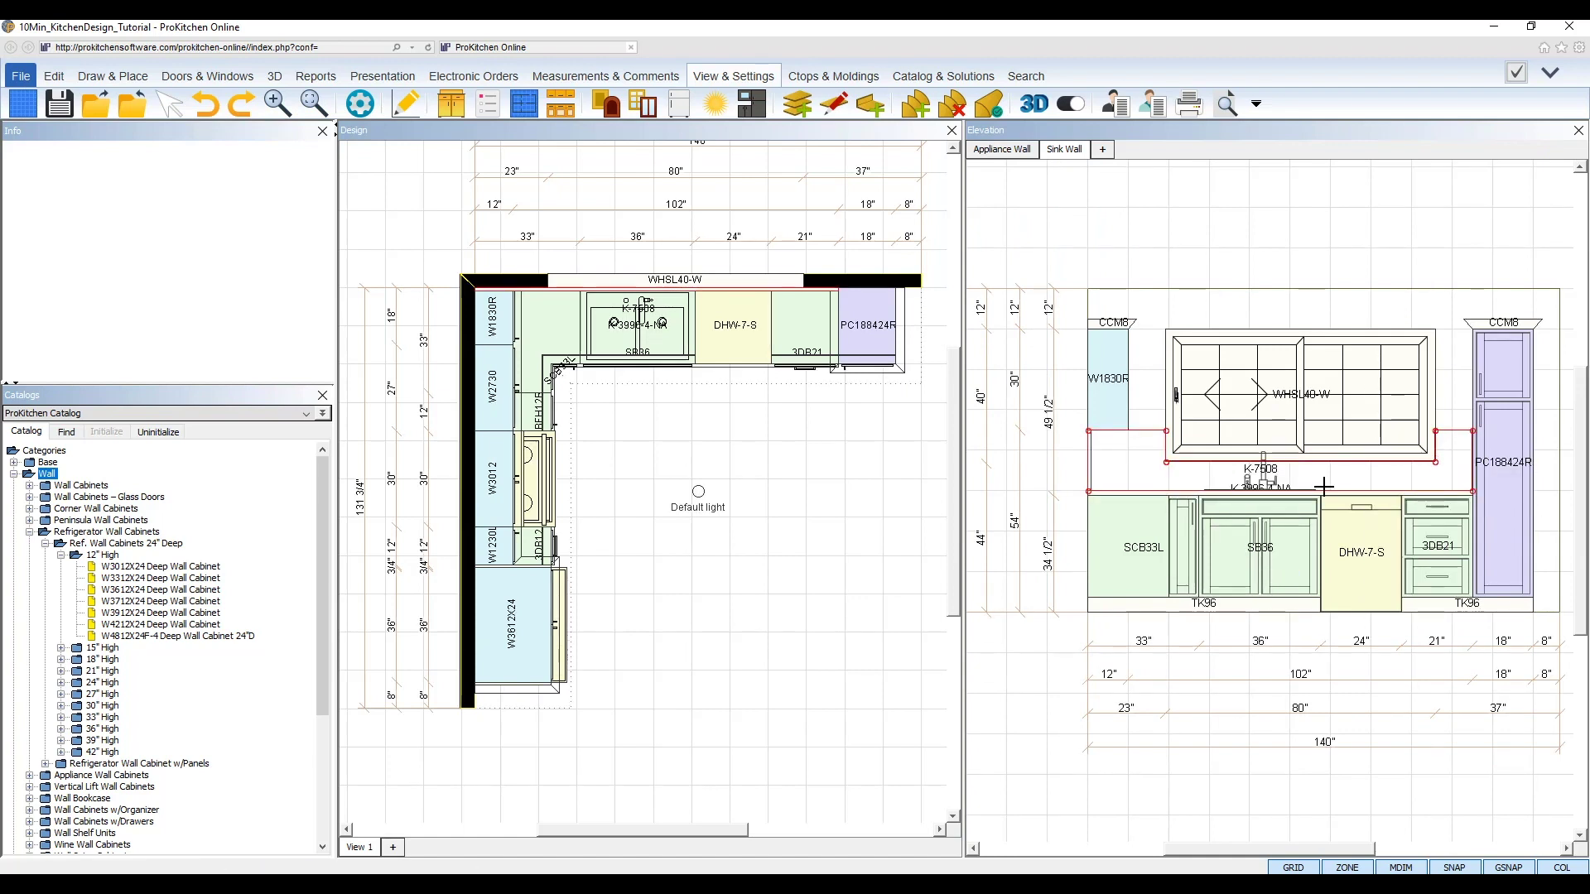
Step: Open the kitchen in 3D and rotate the camera to frame both the appliance wall and the sink wall
click(1041, 114)
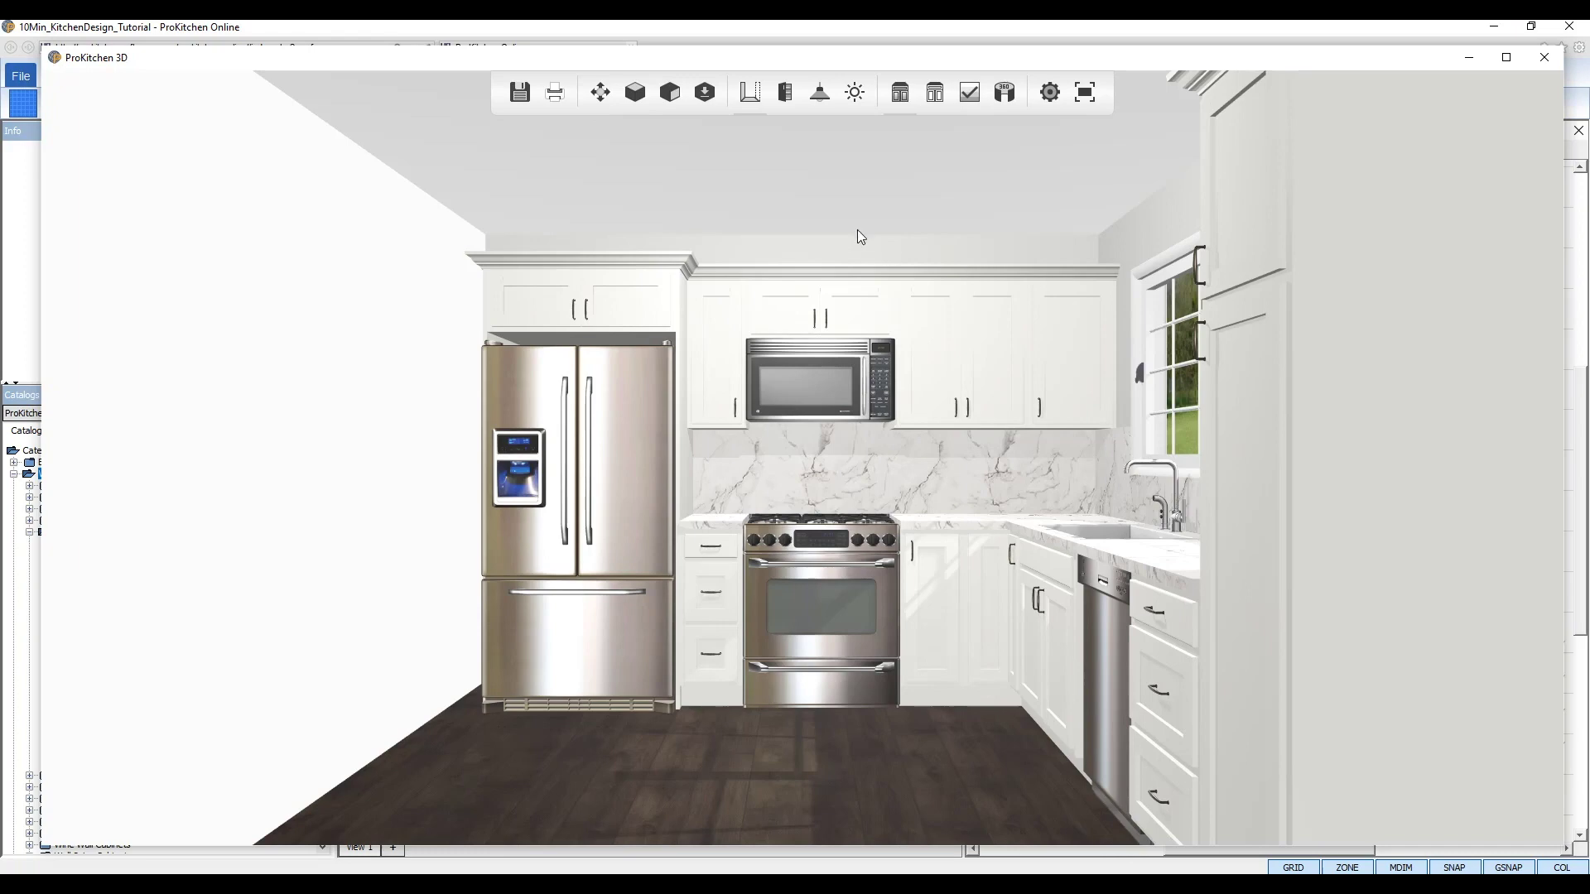
click(600, 92)
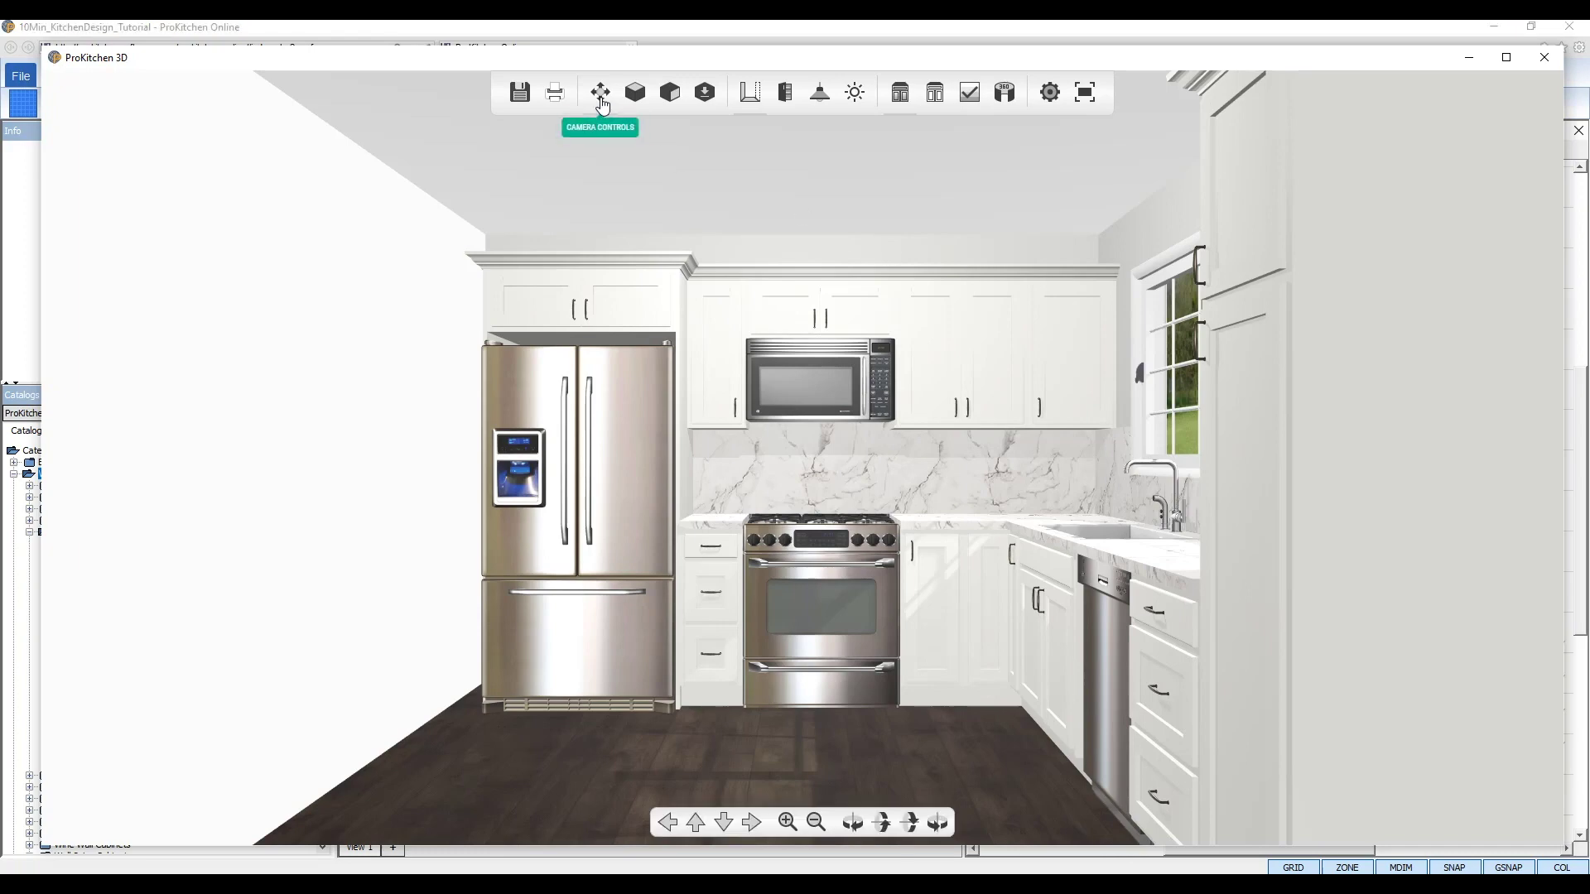
click(932, 824)
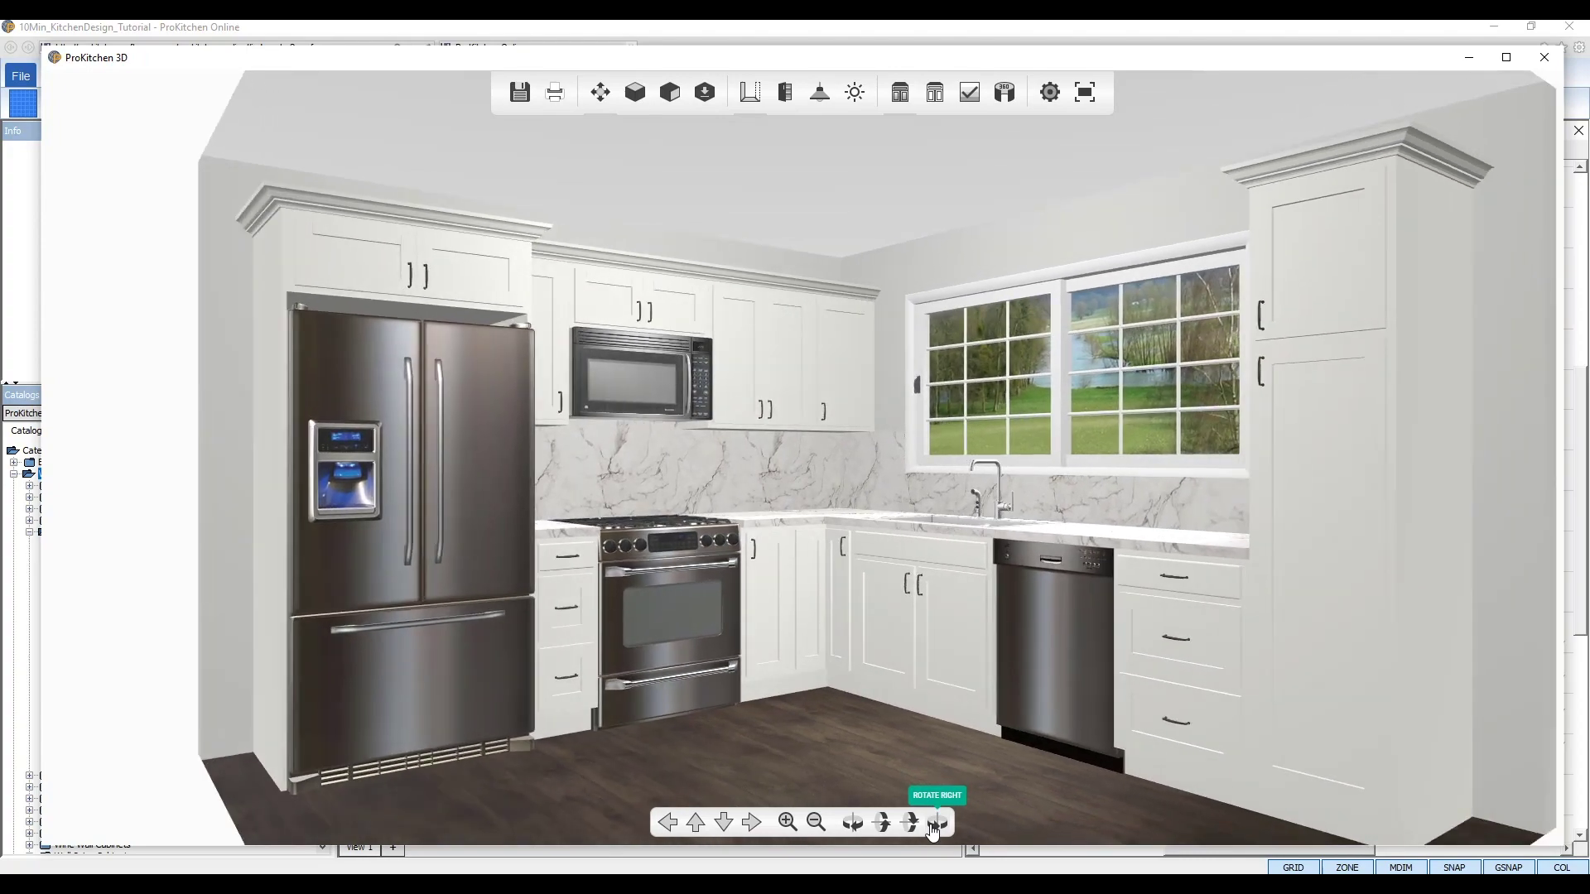
click(854, 824)
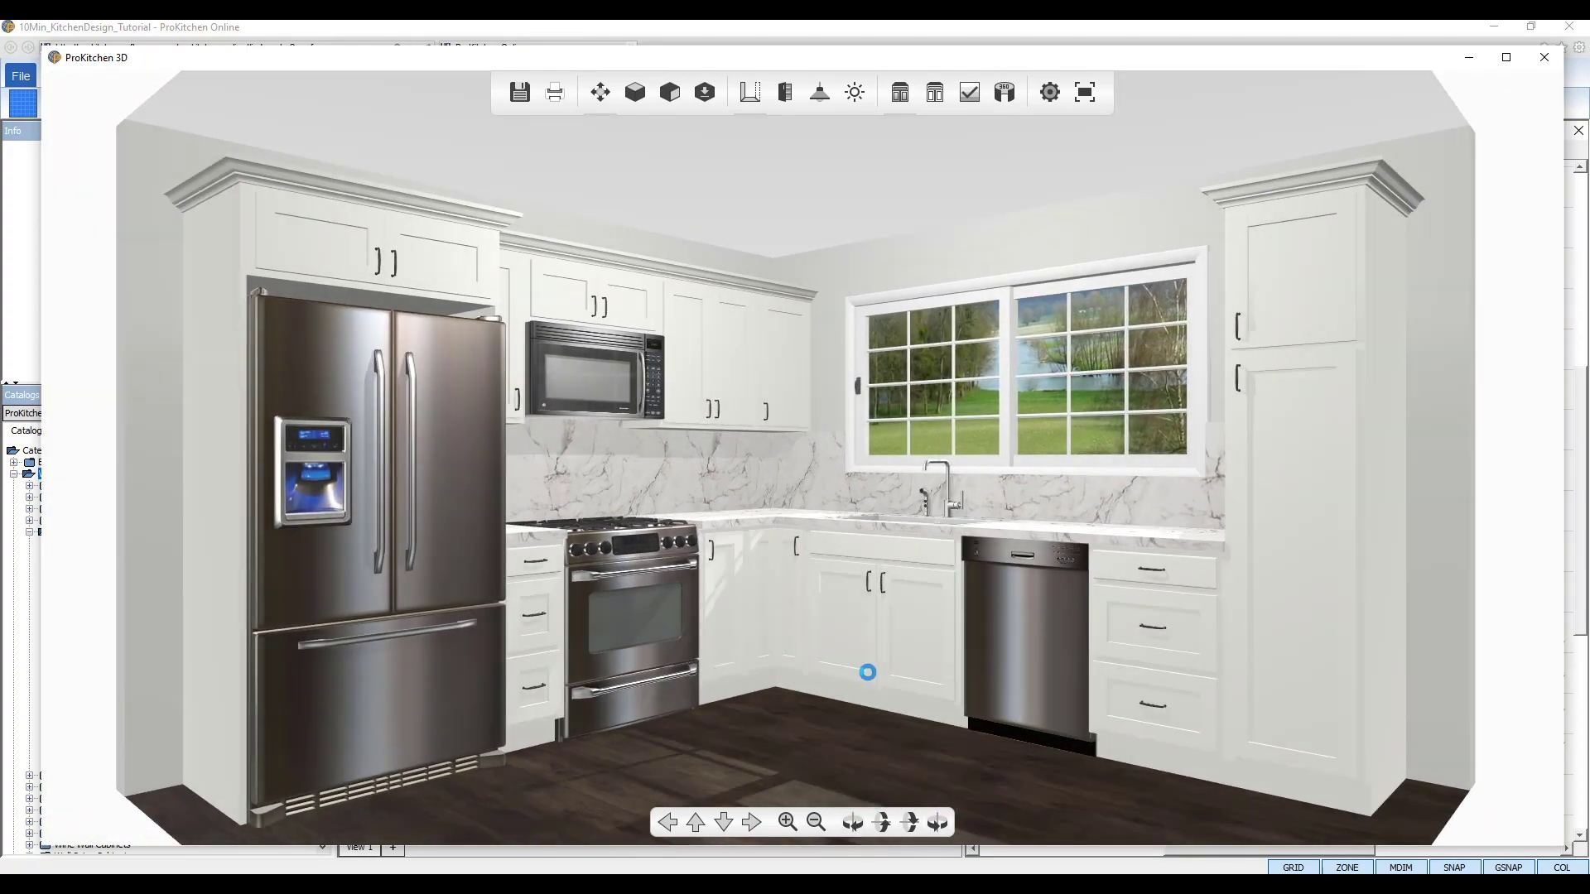
Step: Render the framed 3D kitchen view in final quality and save it as a PNG image on the Desktop
click(971, 109)
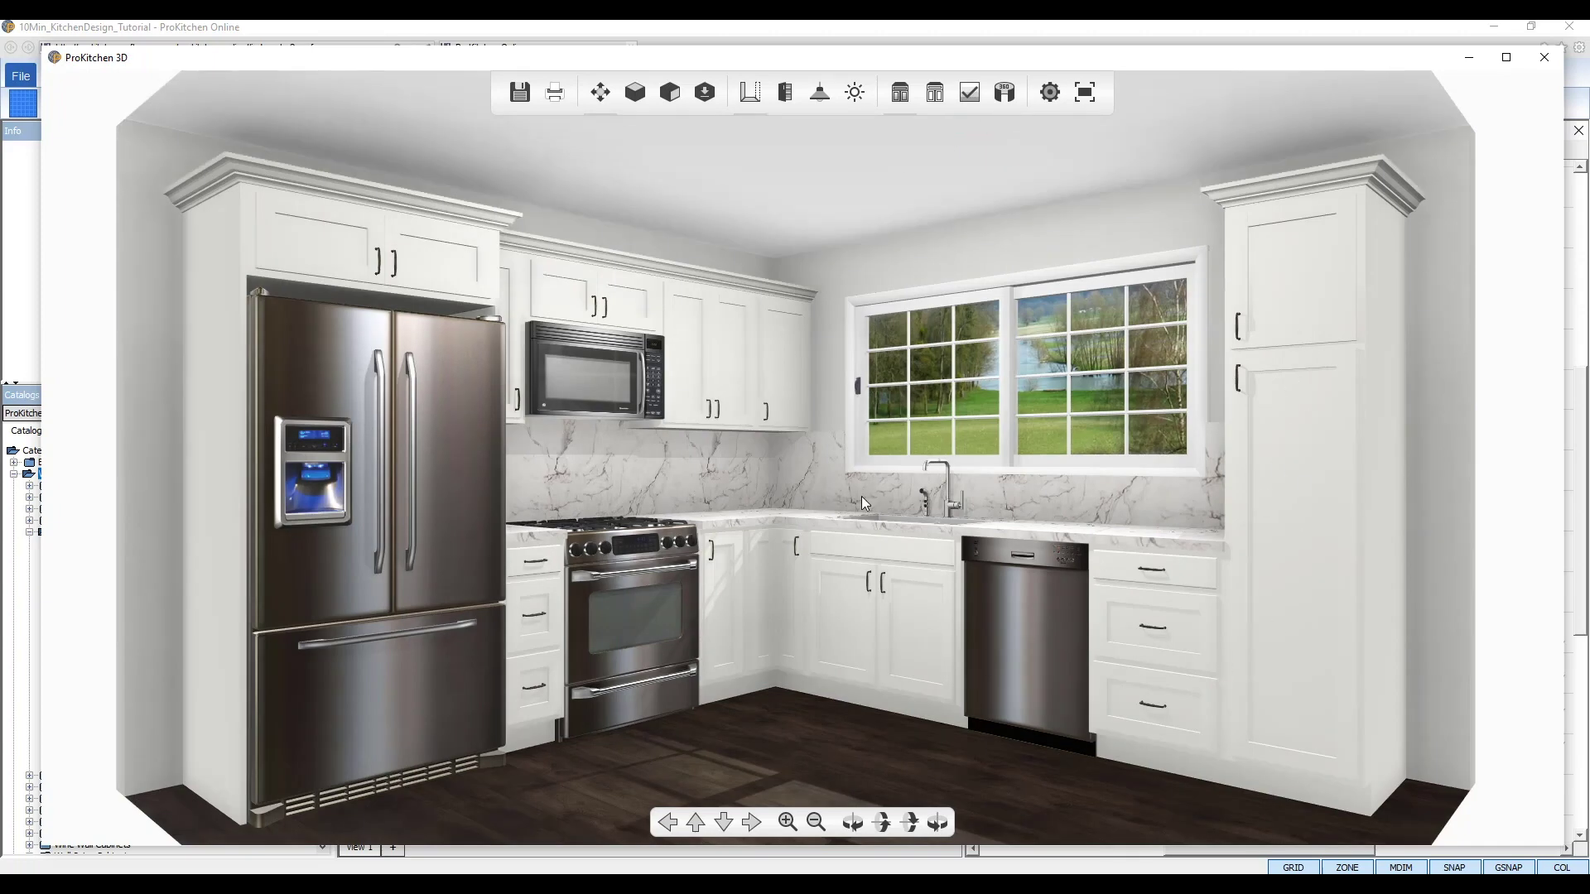
click(520, 93)
click(210, 434)
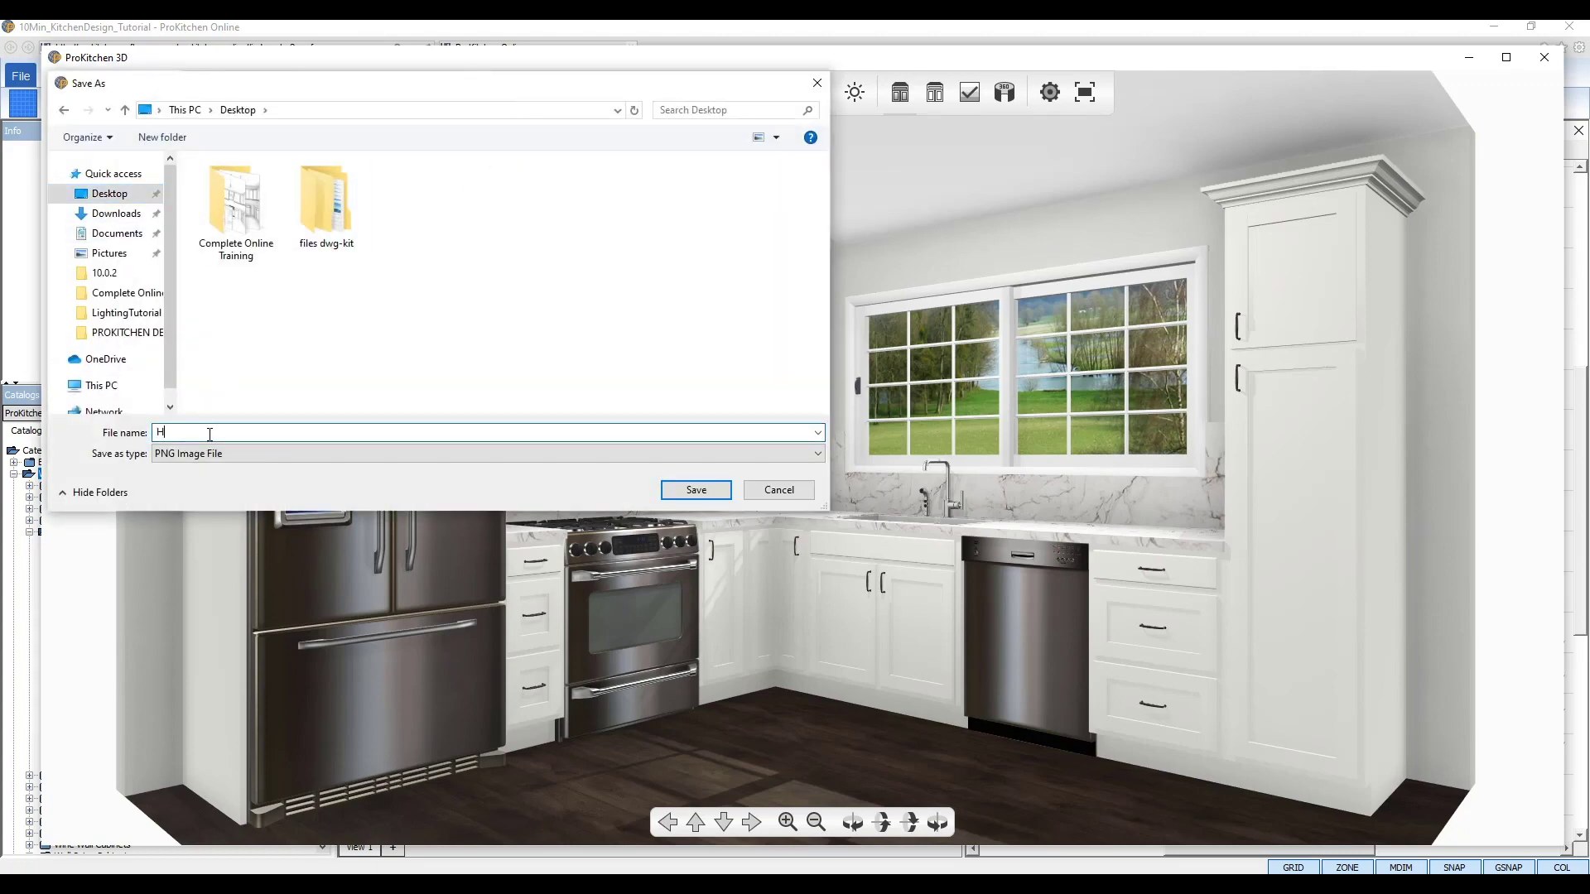
click(695, 490)
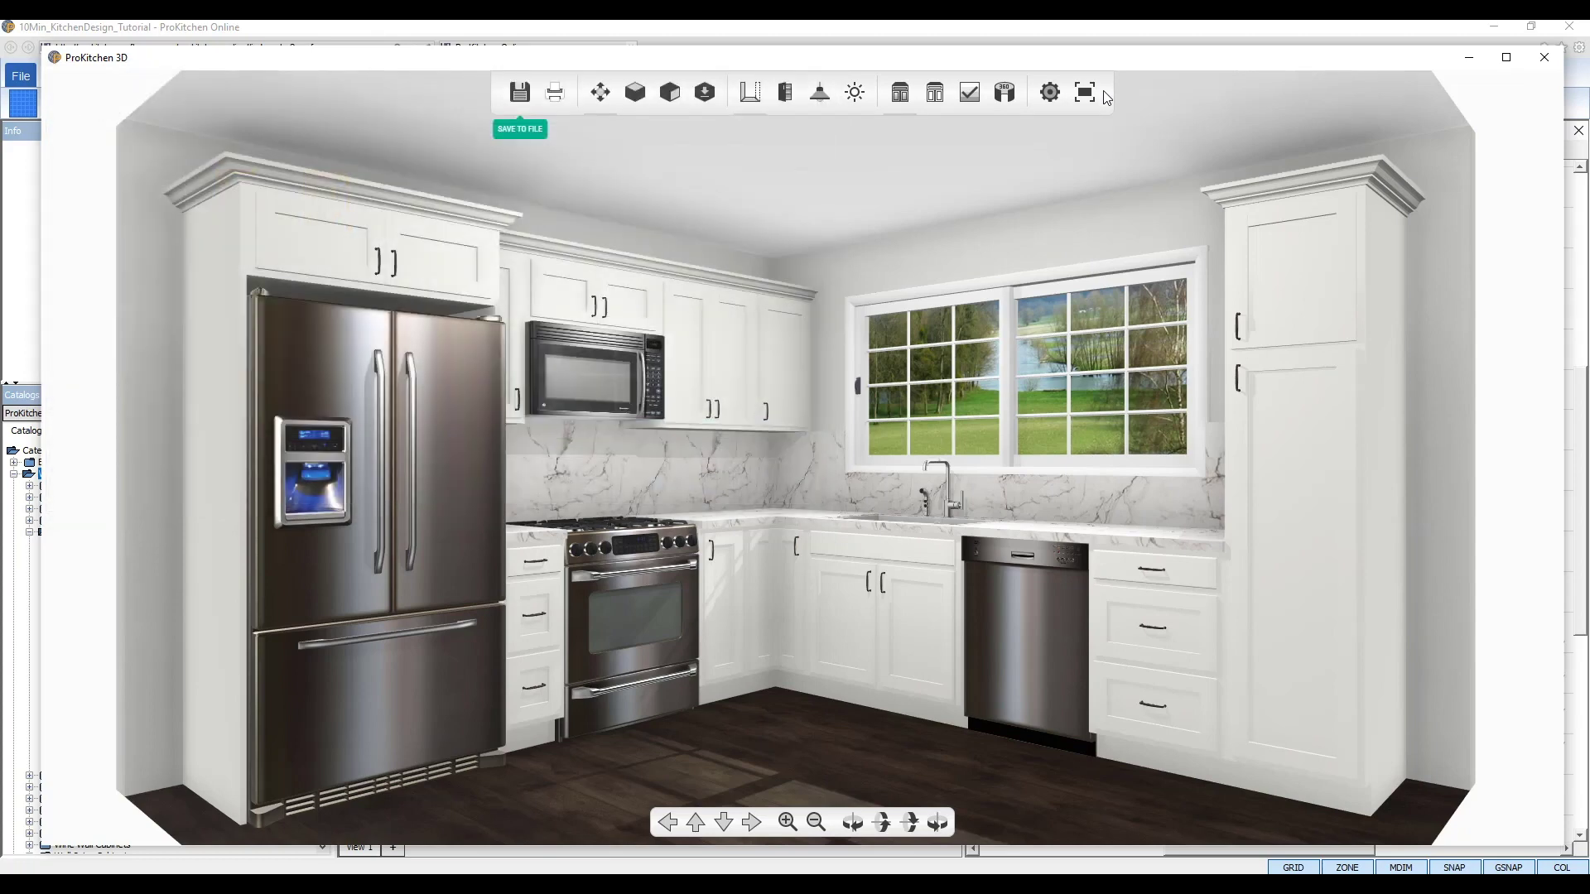